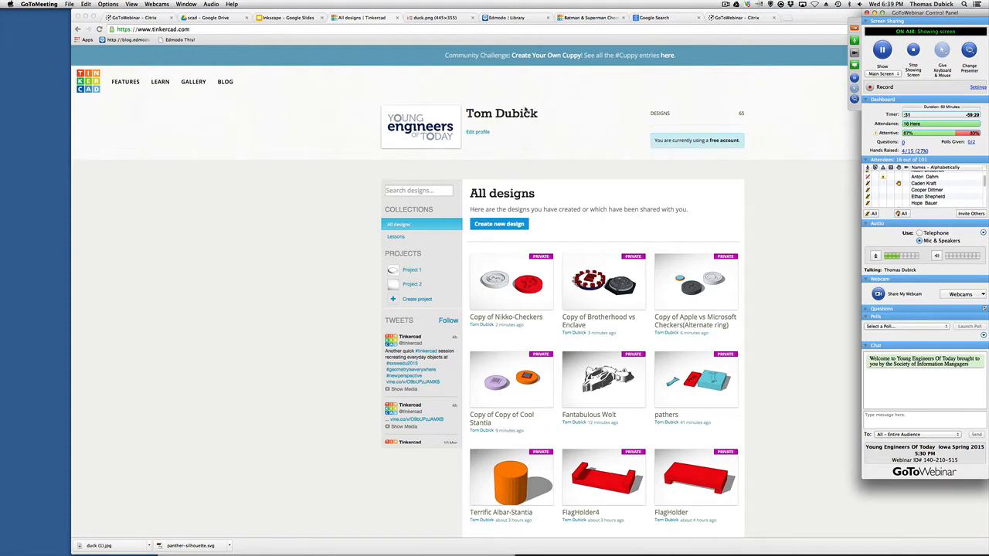
# Uncover the site search, search Tinkercad for the presenter's full name, and open the matching profile with the Young Engineers of Today logo.
pyautogui.moveTo(897, 13); pyautogui.dragTo(960, 191)
pyautogui.moveTo(877, 22); pyautogui.dragTo(806, 22)
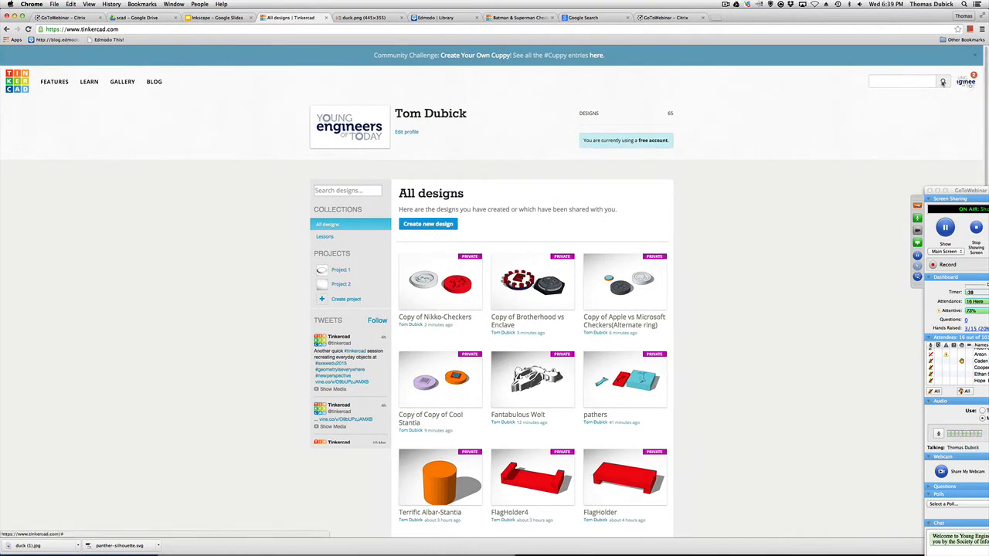
pyautogui.click(898, 80)
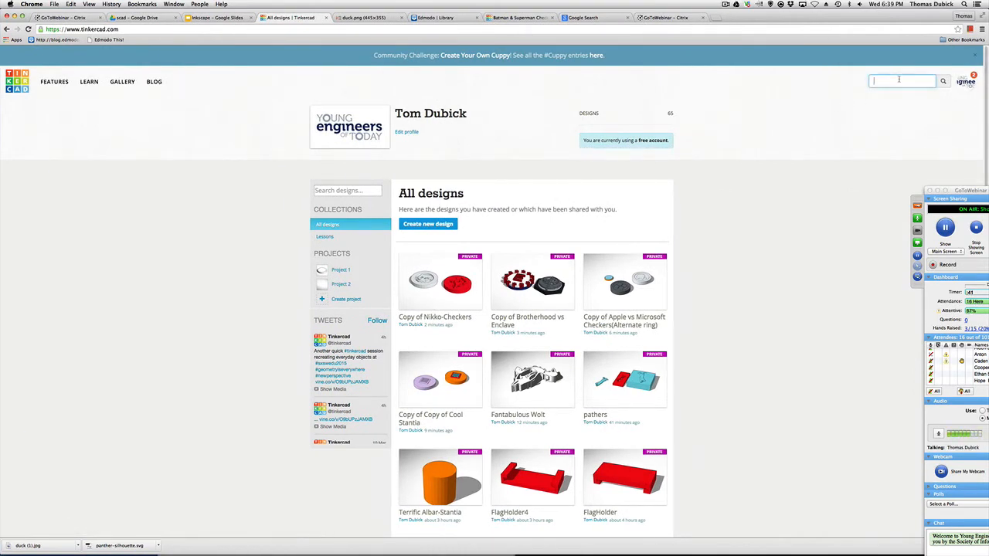
pyautogui.write('tom dubi')
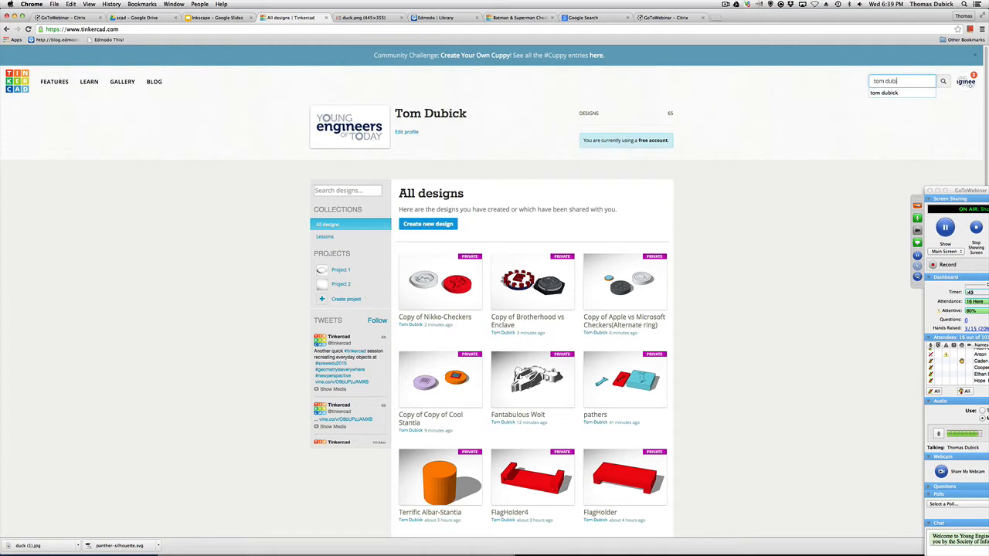
pyautogui.write('ck')
pyautogui.press('Return')
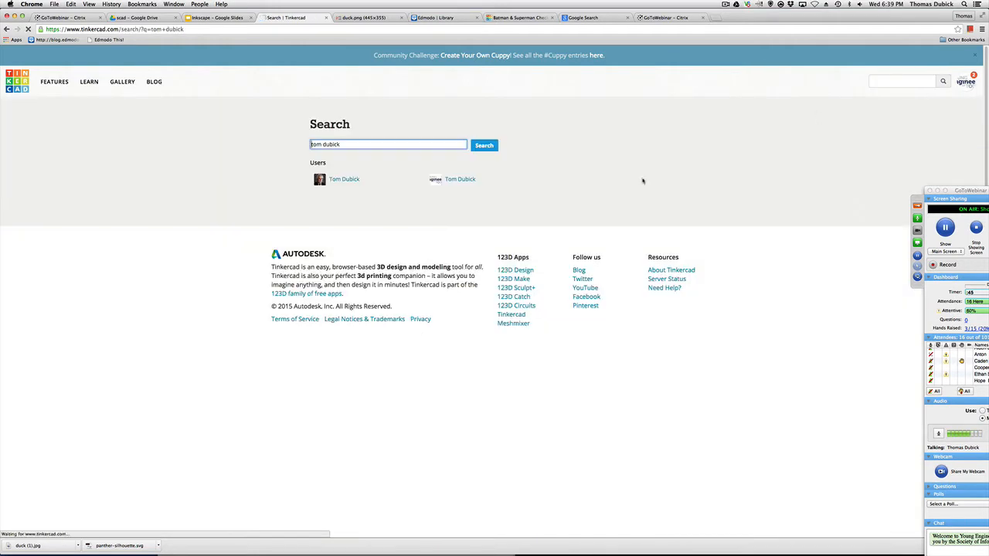
pyautogui.click(437, 182)
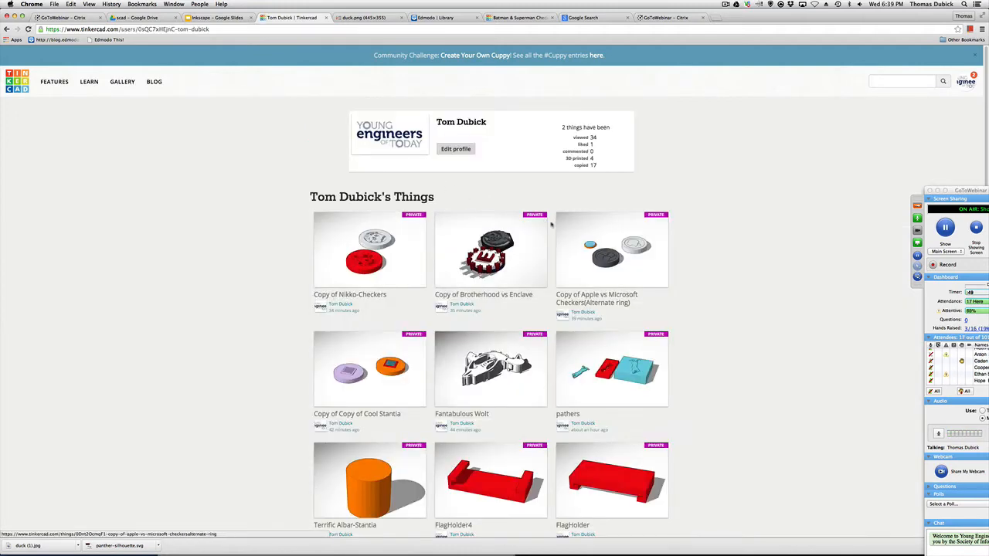
# Rearrange the browser window and the webinar control panel so the attendee controls are accessible beside the profile's design list.
pyautogui.scroll(-7, 392, 402)
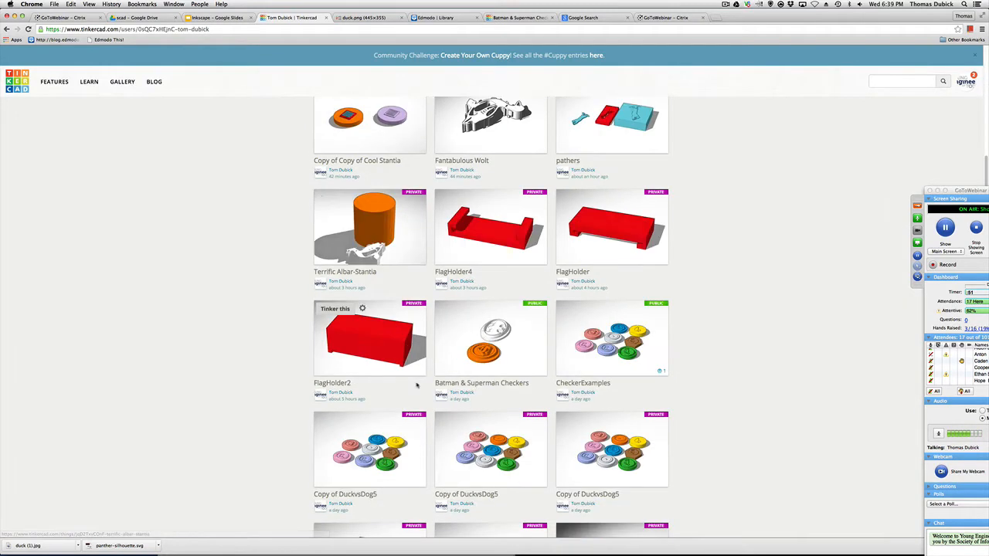
pyautogui.scroll(-2, 416, 384)
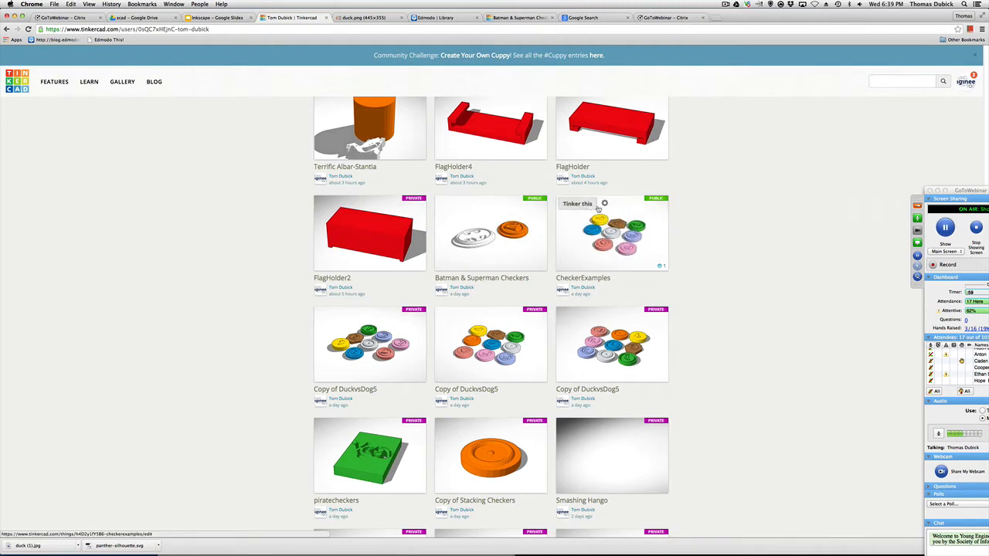
pyautogui.moveTo(929, 14); pyautogui.dragTo(934, 15)
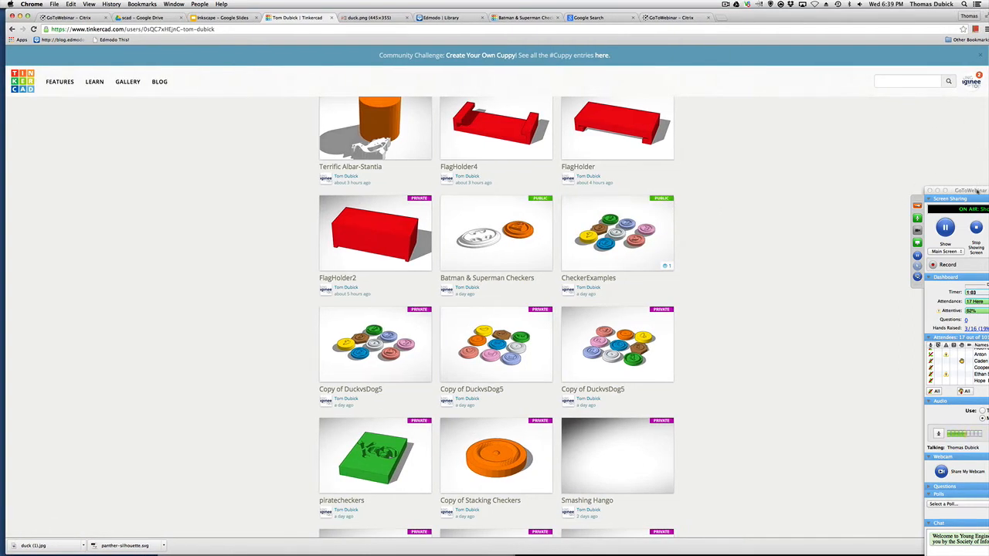
pyautogui.moveTo(977, 190); pyautogui.dragTo(939, 22)
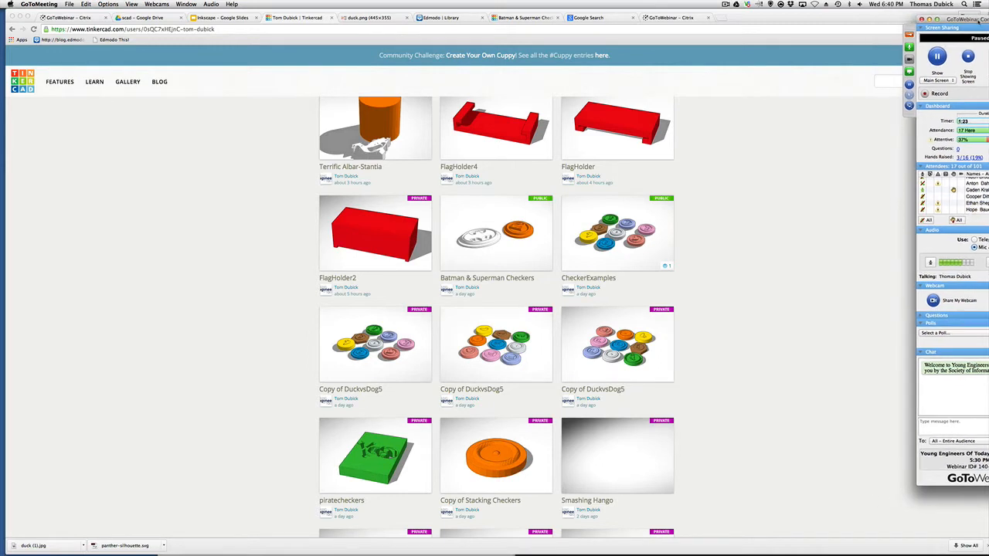
pyautogui.moveTo(948, 24); pyautogui.dragTo(977, 21)
pyautogui.moveTo(953, 19); pyautogui.dragTo(908, 16)
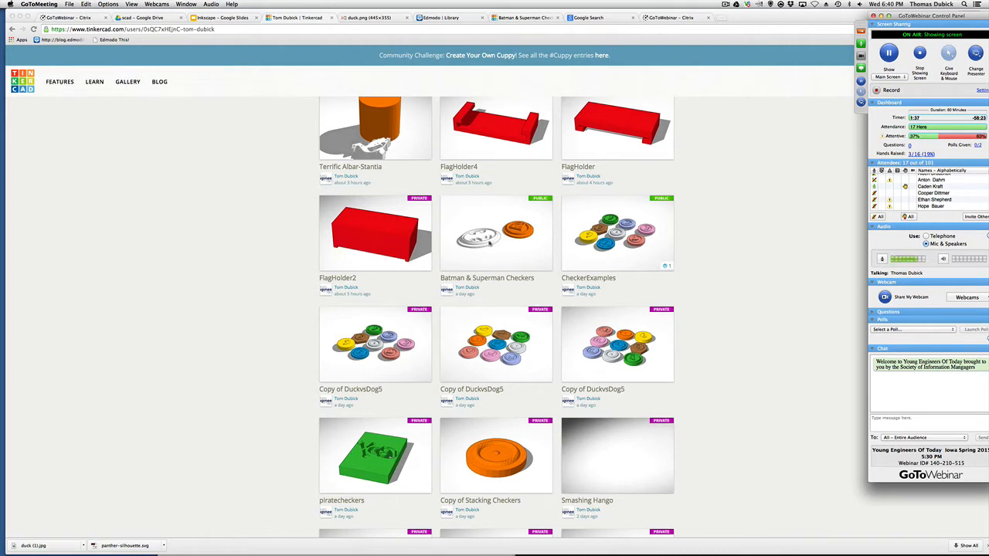
# View the details of the public Batman & Superman Checkers design, highlight parts of its share link, and close the details.
pyautogui.click(512, 242)
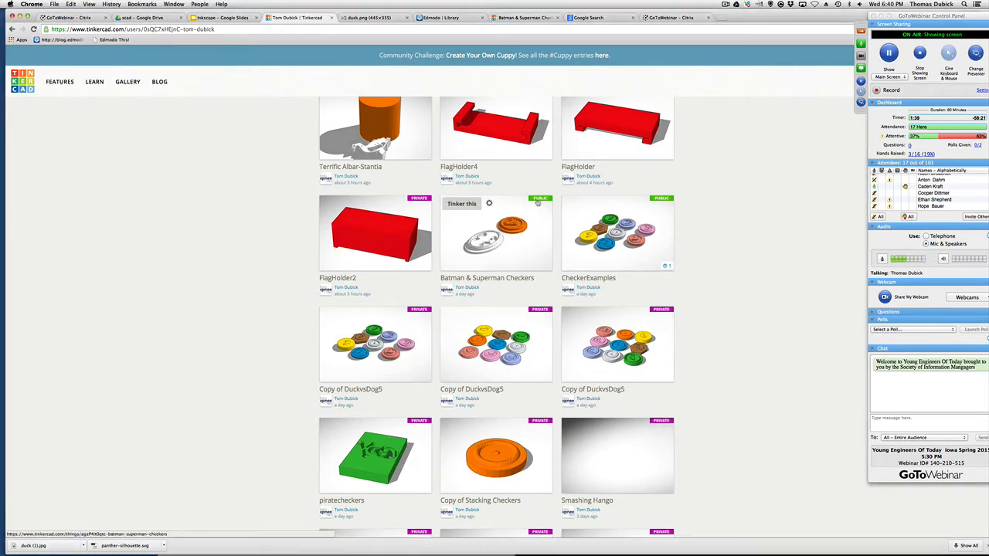
pyautogui.click(537, 203)
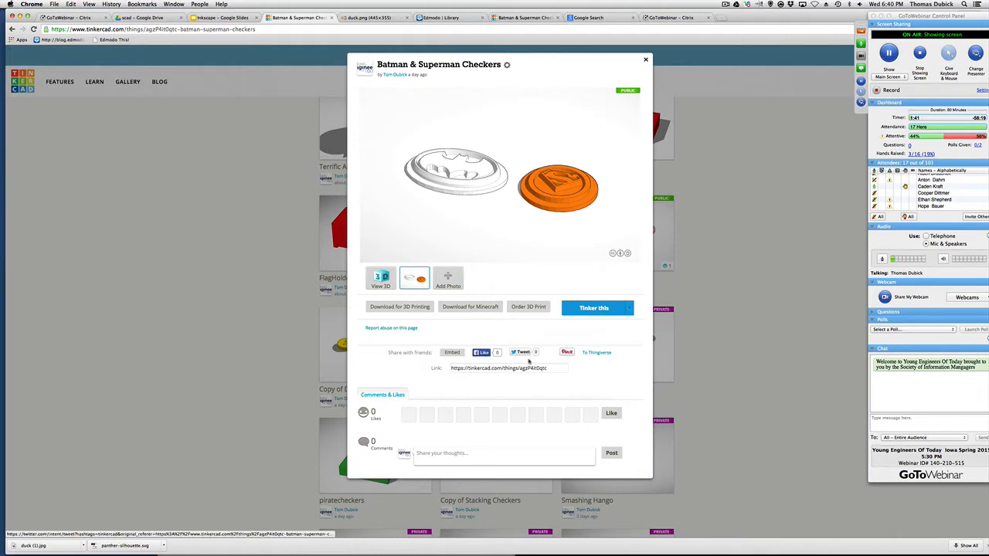
pyautogui.doubleClick(550, 369)
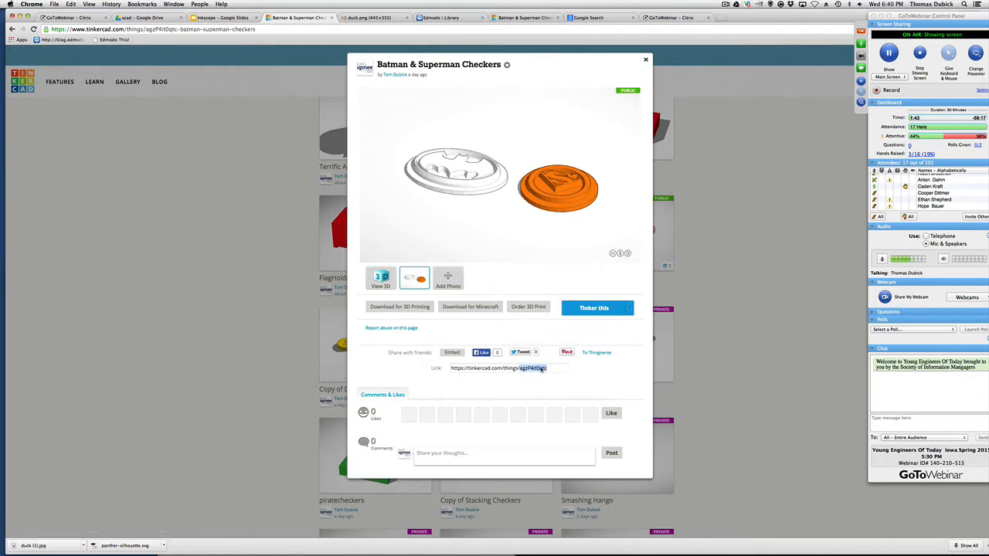
pyautogui.click(489, 367)
pyautogui.moveTo(489, 369); pyautogui.dragTo(457, 369)
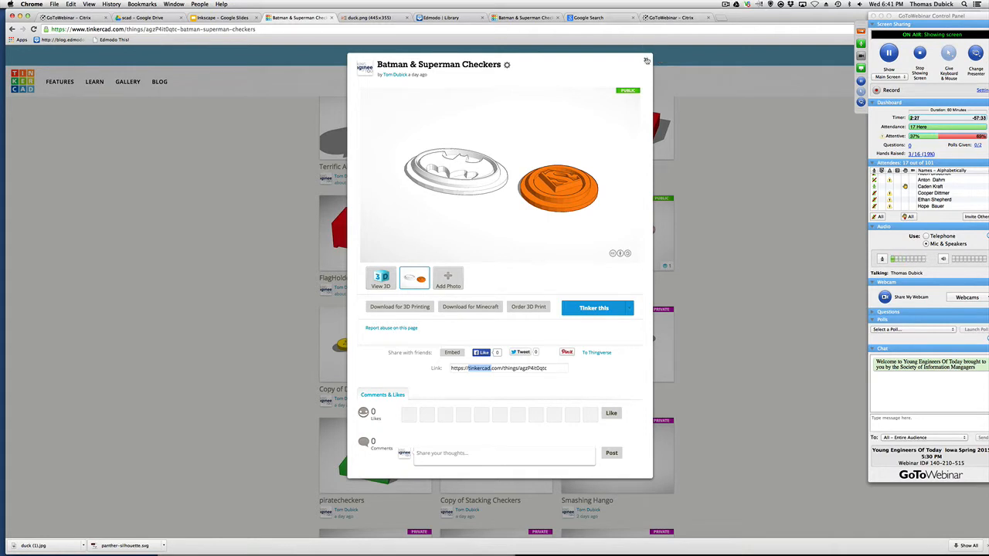
pyautogui.click(646, 60)
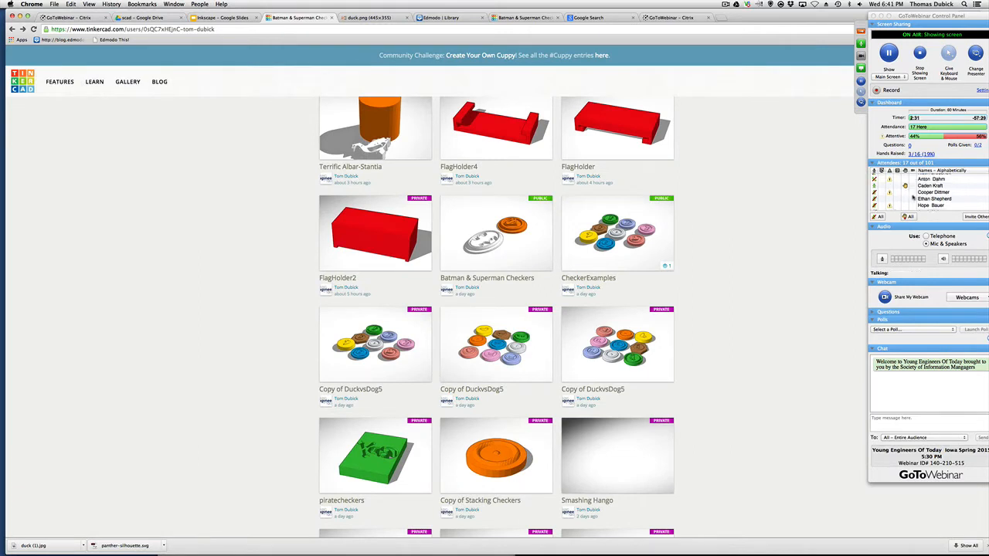
# Lower all attendees' raised hands in the webinar and check the attendee list for new responses.
pyautogui.click(907, 217)
pyautogui.scroll(-5, 941, 199)
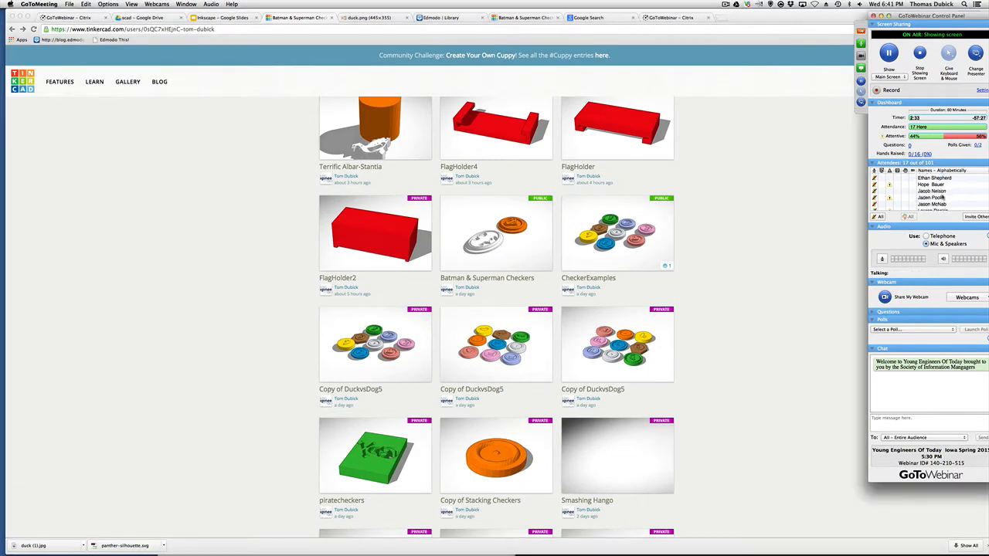
pyautogui.scroll(6, 943, 198)
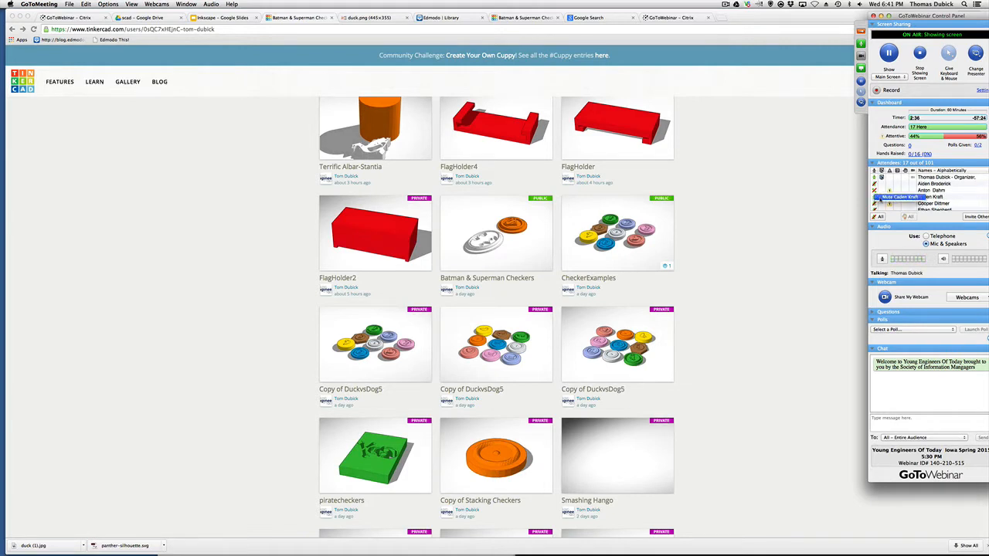
pyautogui.scroll(-5, 951, 207)
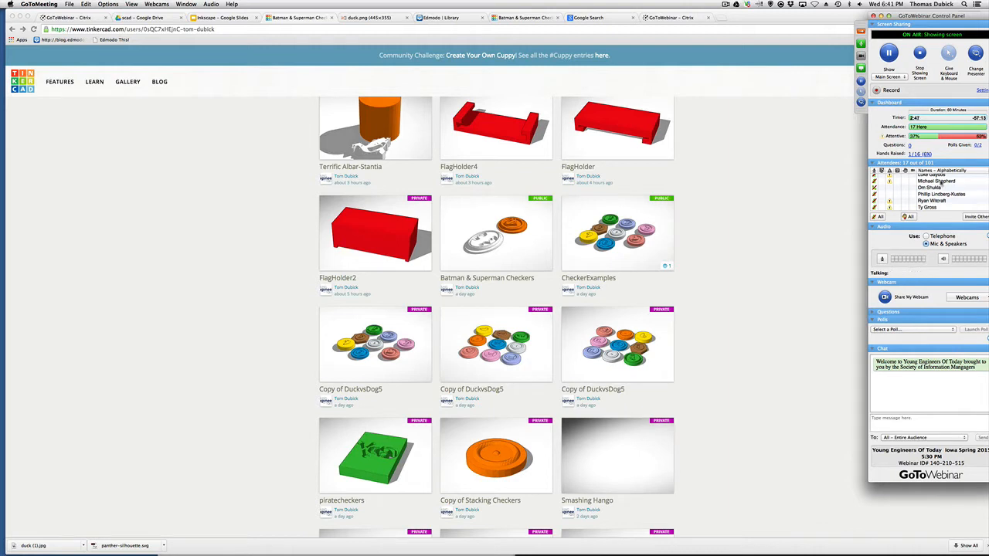
pyautogui.scroll(5, 940, 183)
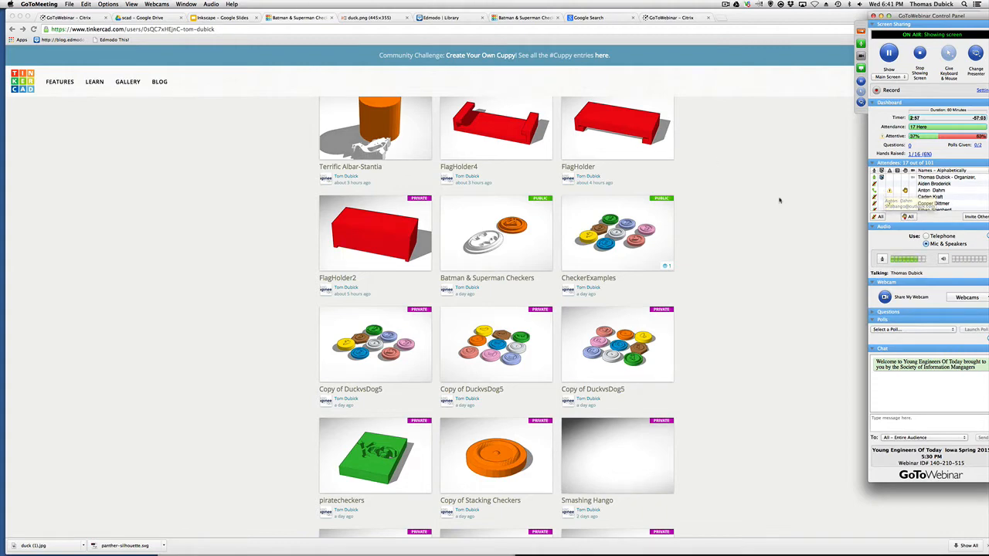
# Browse the profile's designs from the beginning and load a further batch to examine the older ones.
pyautogui.scroll(1, 810, 223)
pyautogui.scroll(5, 809, 224)
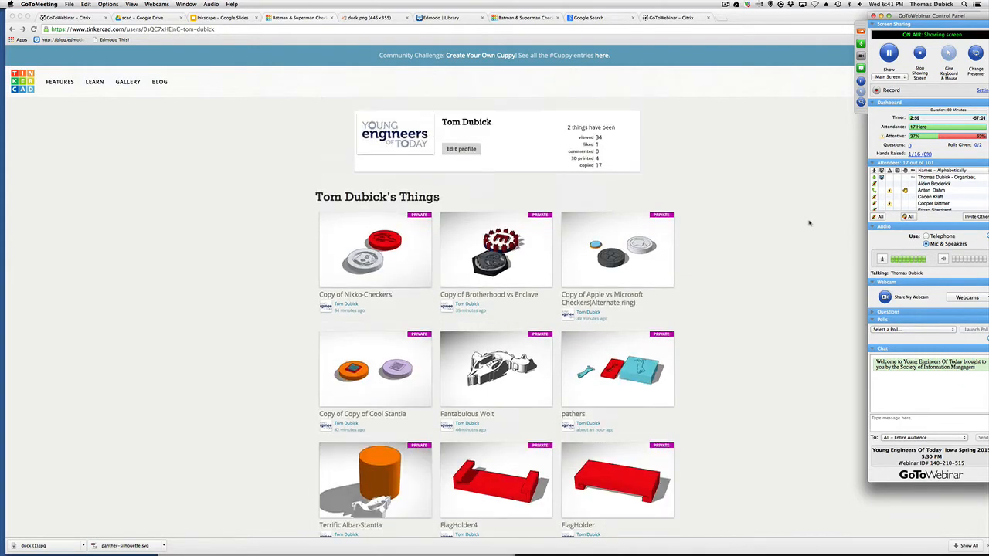
pyautogui.scroll(-1, 809, 223)
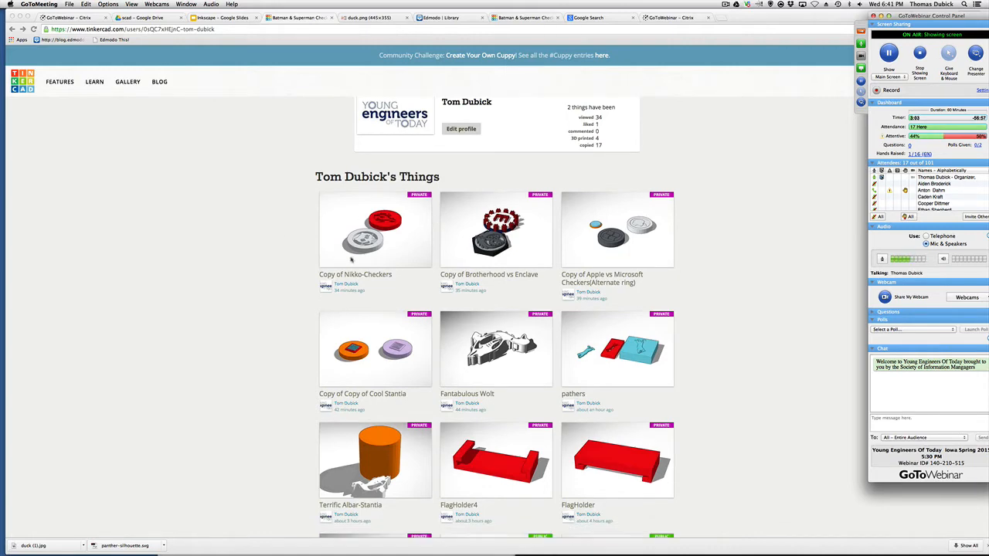
pyautogui.scroll(-4, 378, 245)
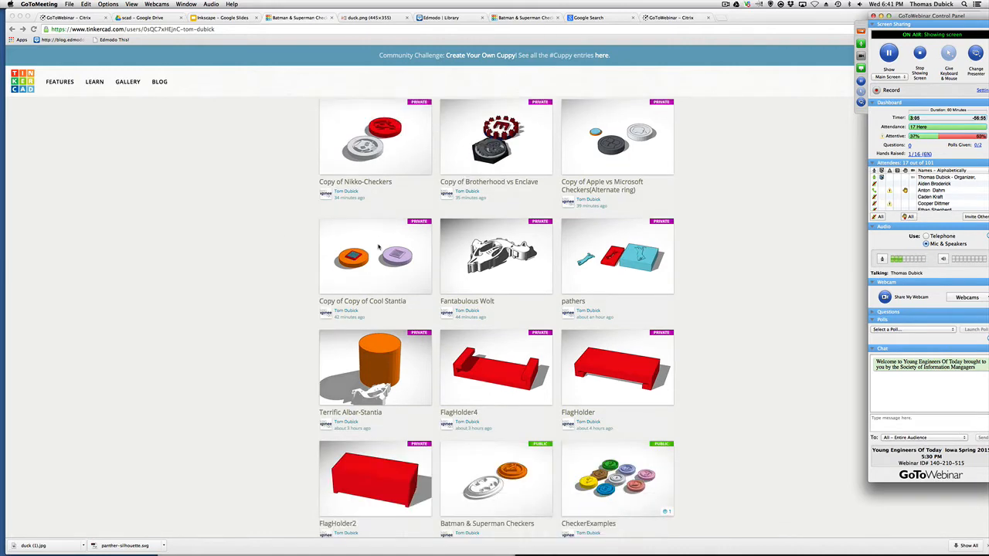
pyautogui.scroll(-7, 378, 246)
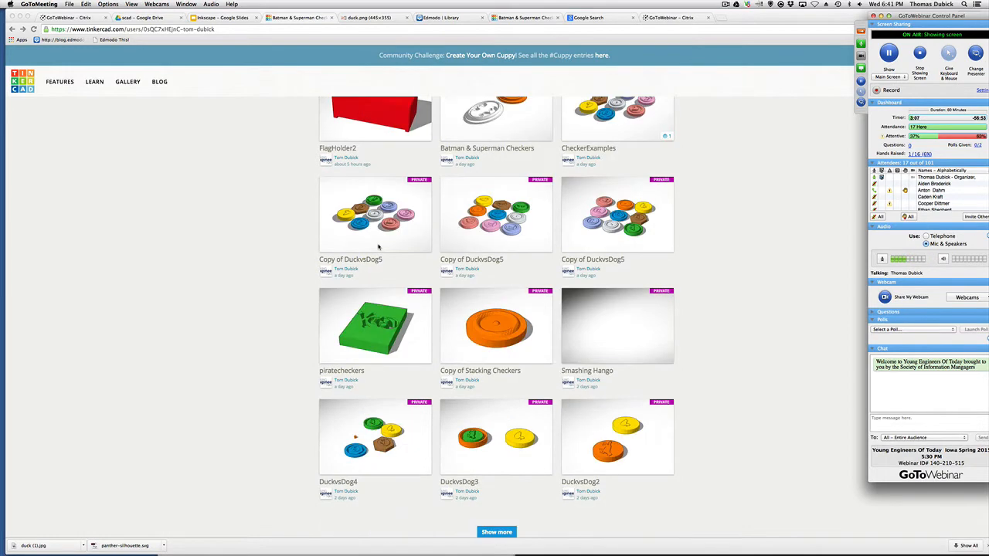
pyautogui.click(539, 528)
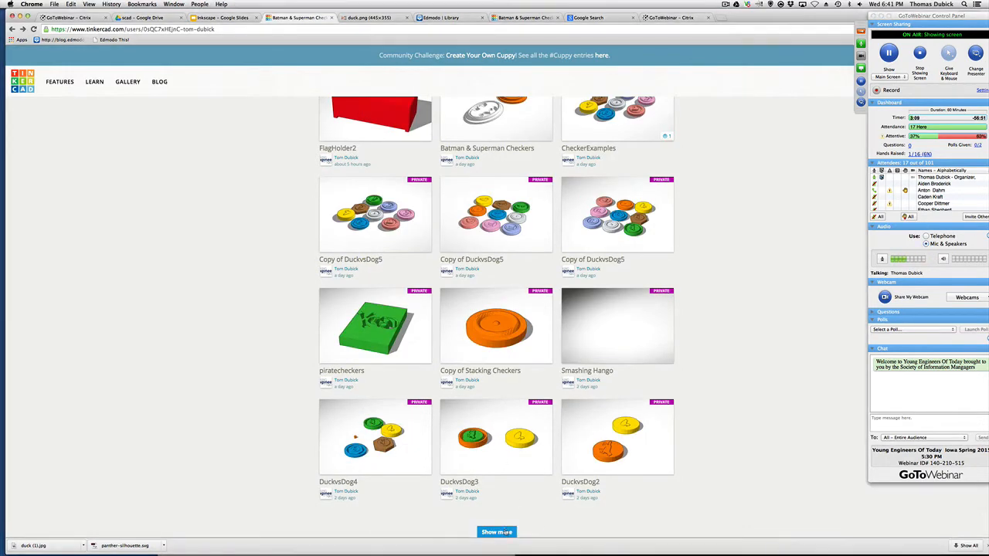
pyautogui.click(496, 532)
pyautogui.scroll(-9, 499, 521)
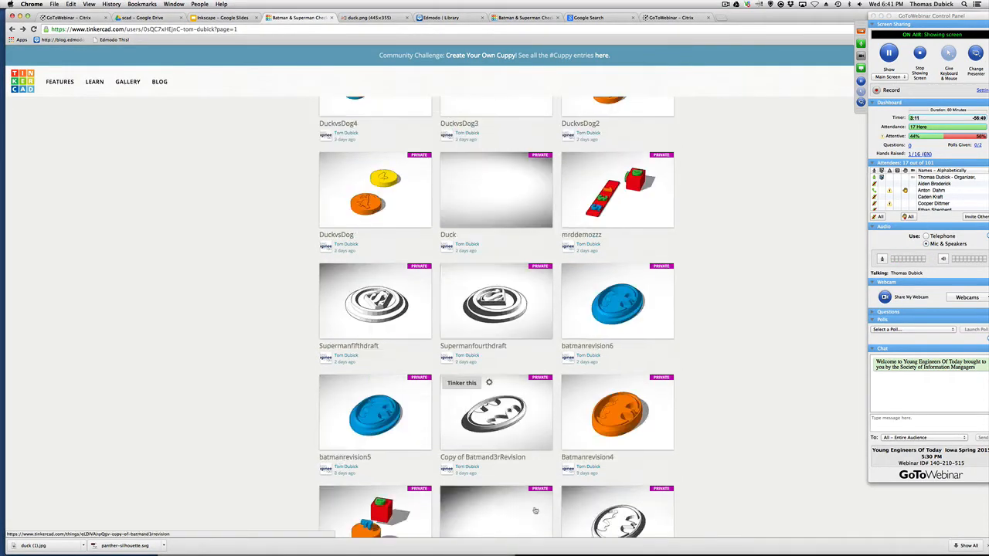
pyautogui.scroll(-4, 535, 510)
pyautogui.scroll(-4, 534, 509)
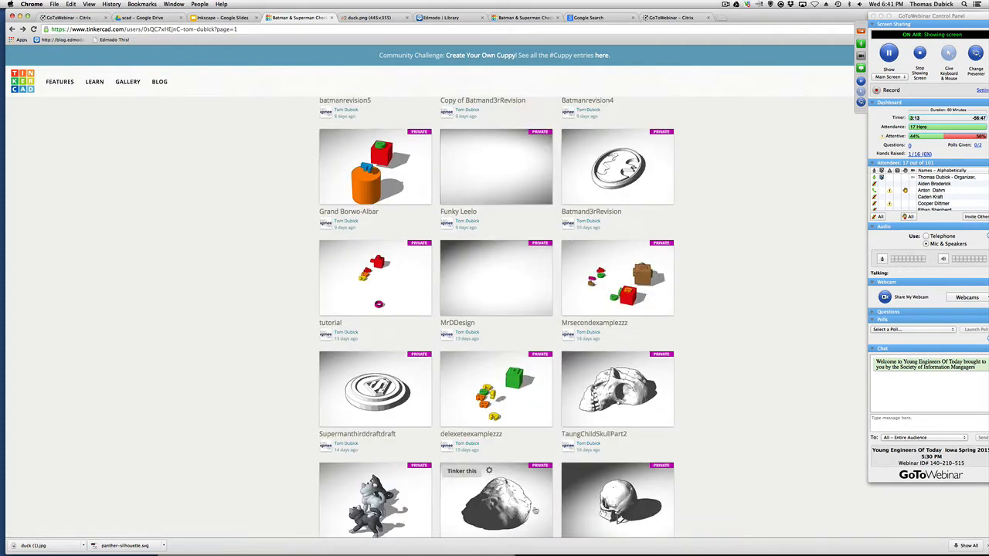
pyautogui.scroll(-4, 534, 510)
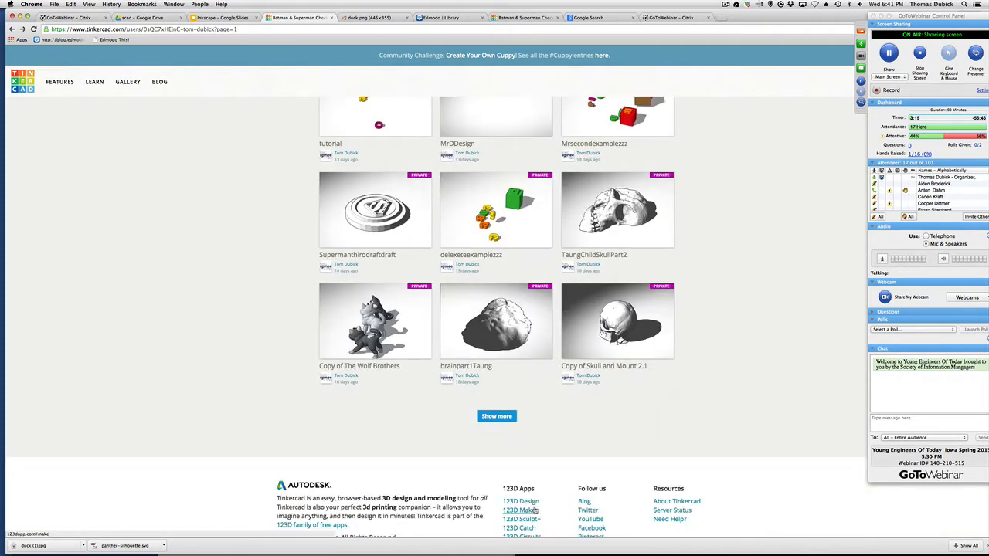
# Load another batch of the profile's designs and open the private recesscheckersCLS design in the editor.
pyautogui.click(500, 416)
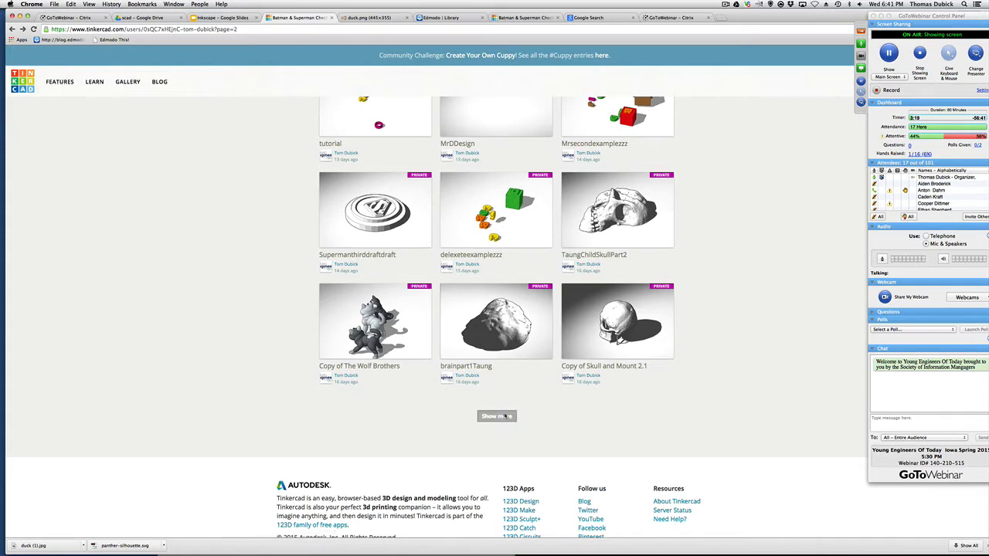
pyautogui.scroll(-5, 504, 416)
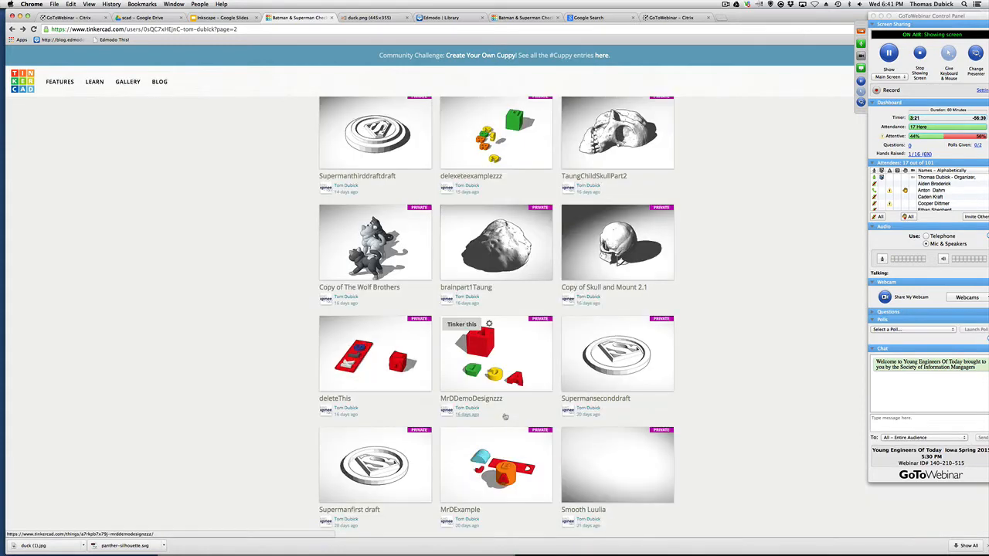
pyautogui.scroll(-5, 504, 416)
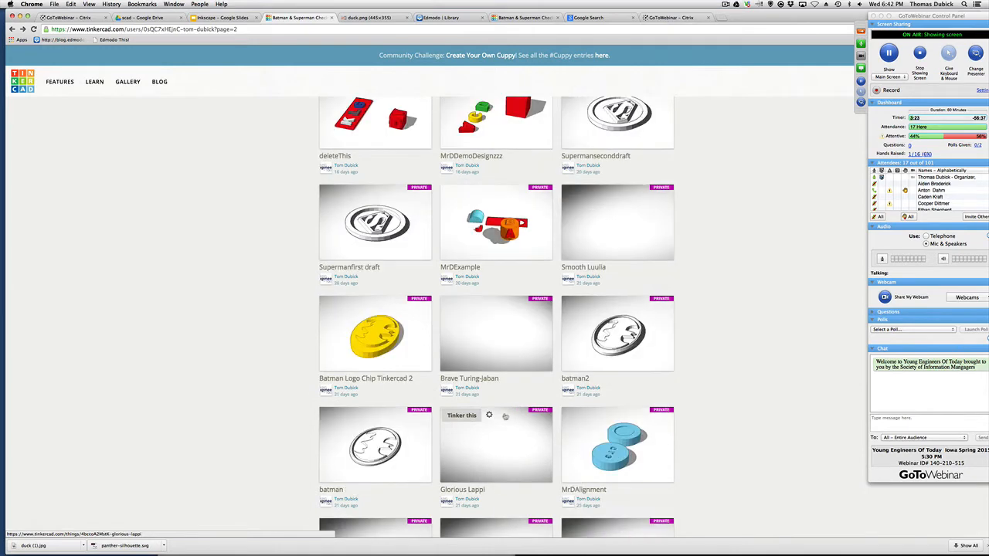
pyautogui.scroll(-5, 504, 418)
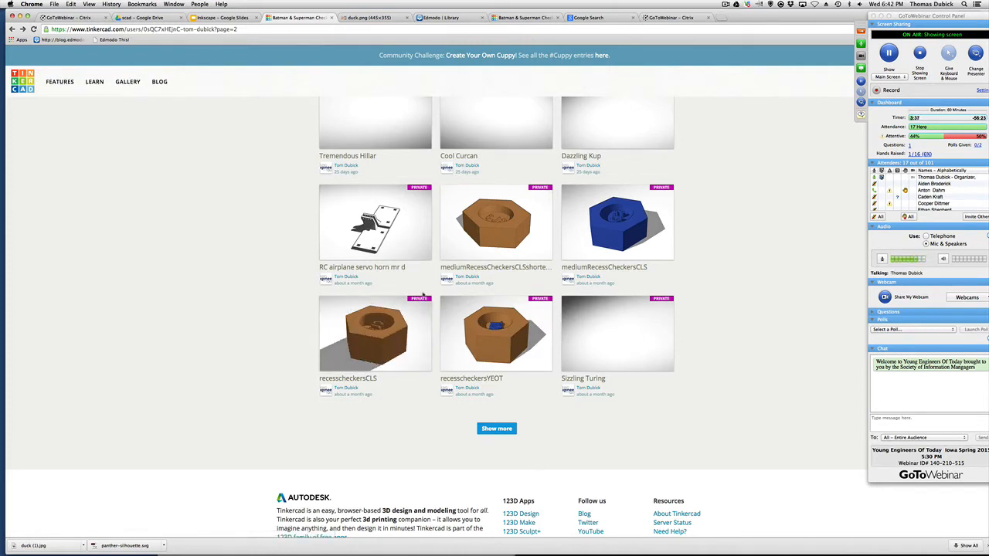
pyautogui.click(347, 305)
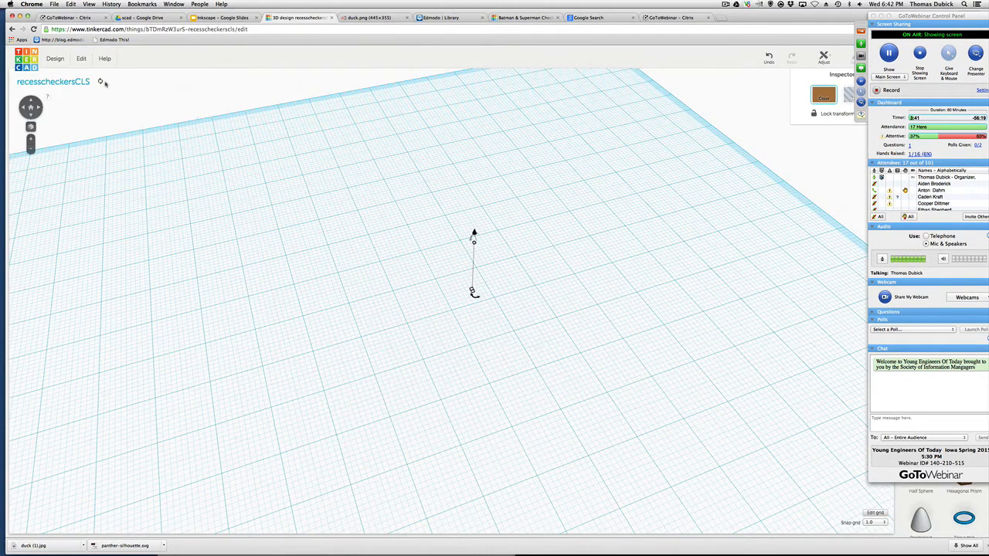
# Set the recesscheckersCLS design's visibility to Public in its properties, view the license choices, and close the dialog without saving.
pyautogui.click(64, 66)
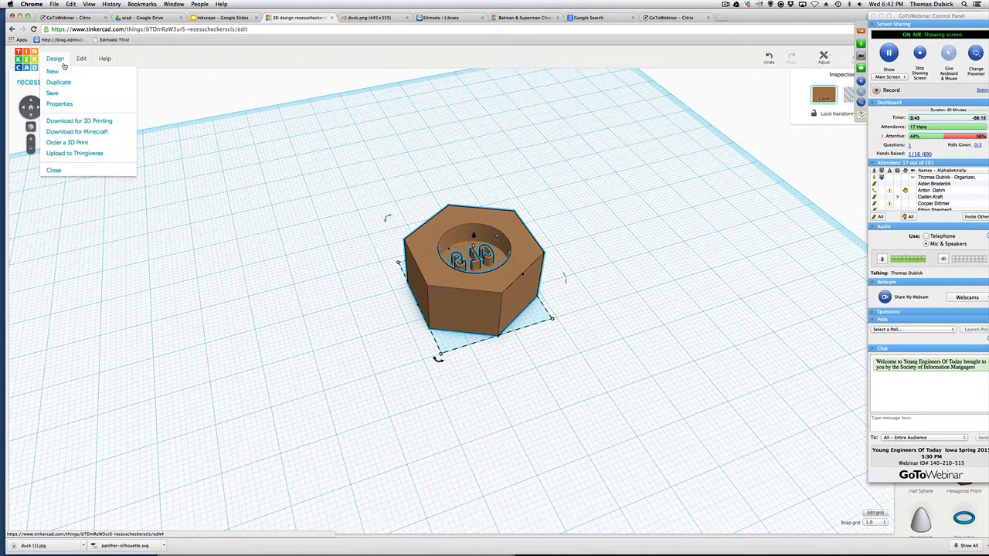
pyautogui.click(61, 104)
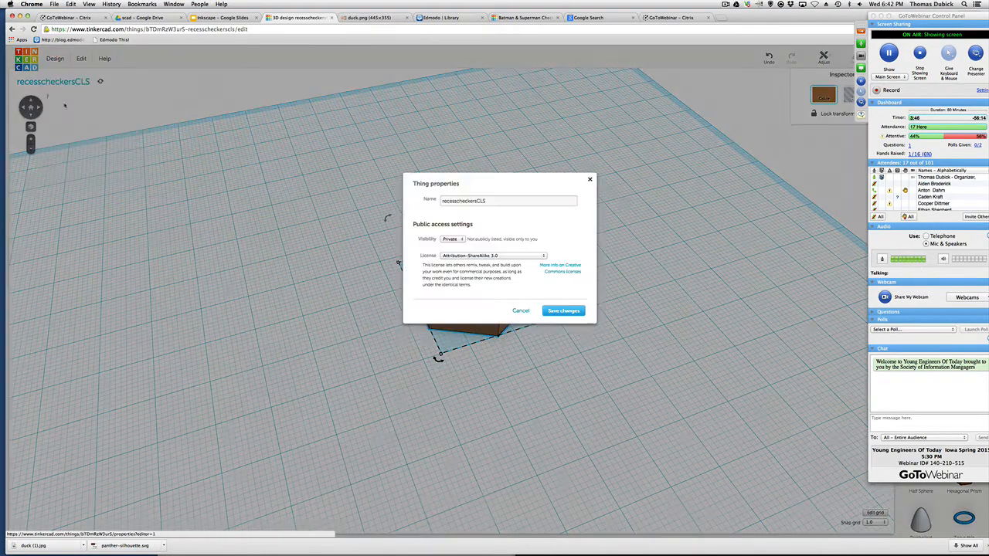
pyautogui.click(461, 239)
pyautogui.click(463, 245)
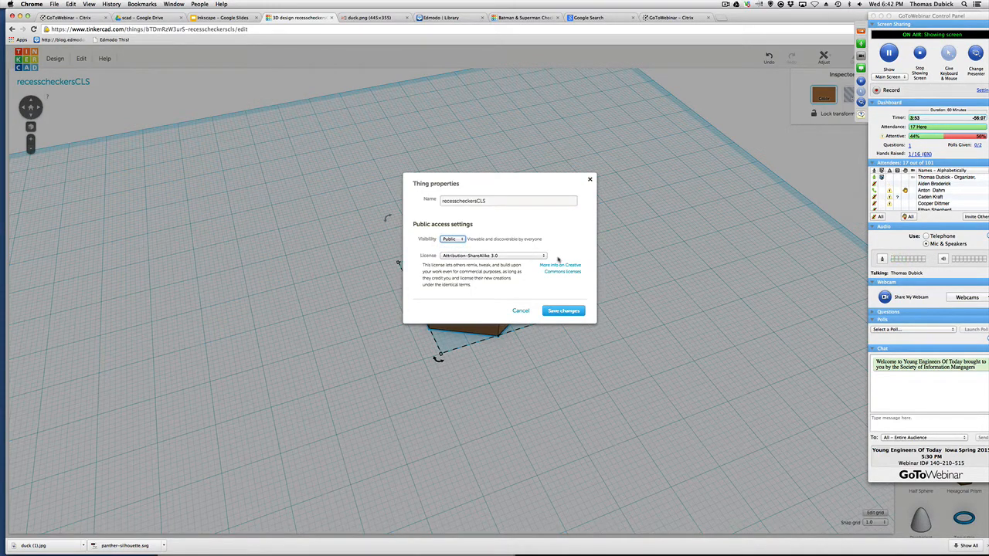
pyautogui.click(543, 255)
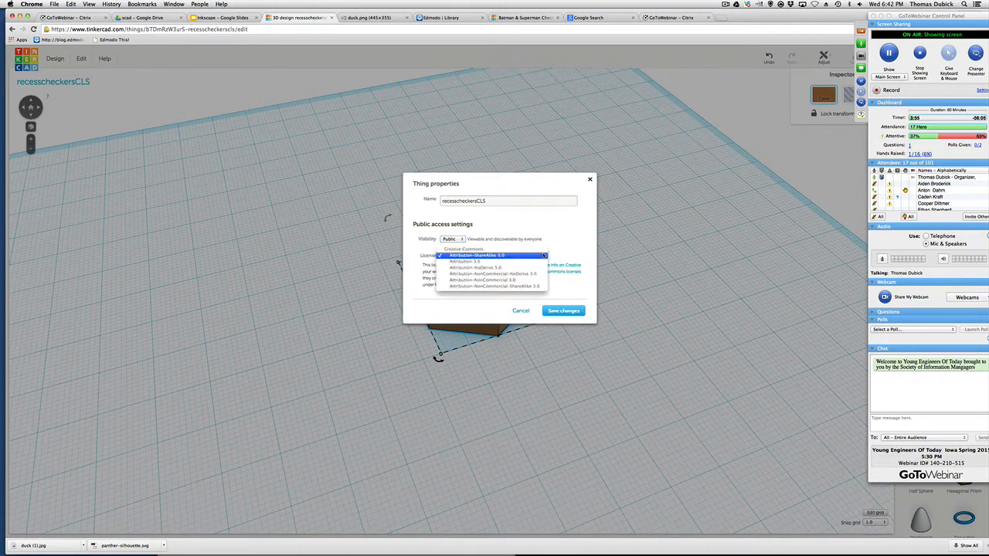
pyautogui.click(543, 255)
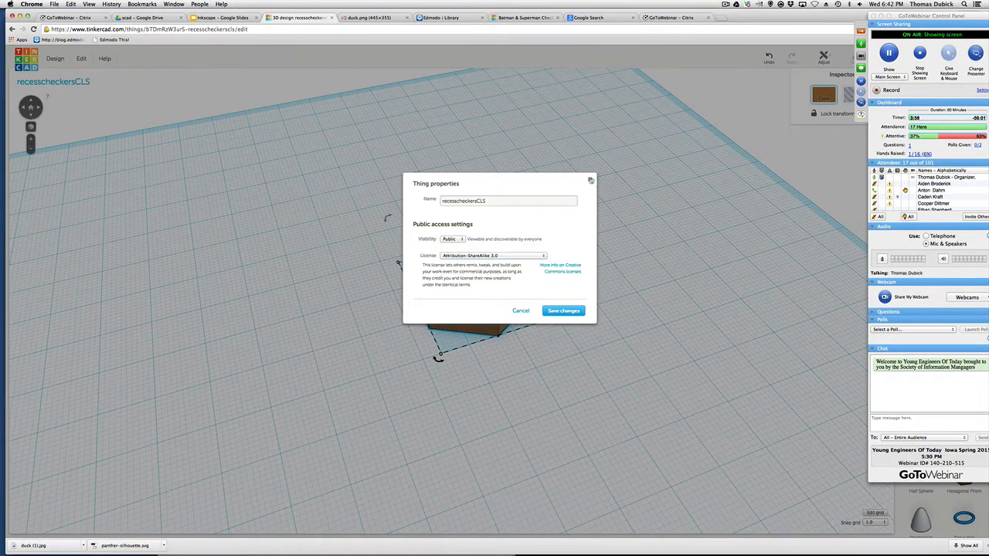
pyautogui.click(590, 180)
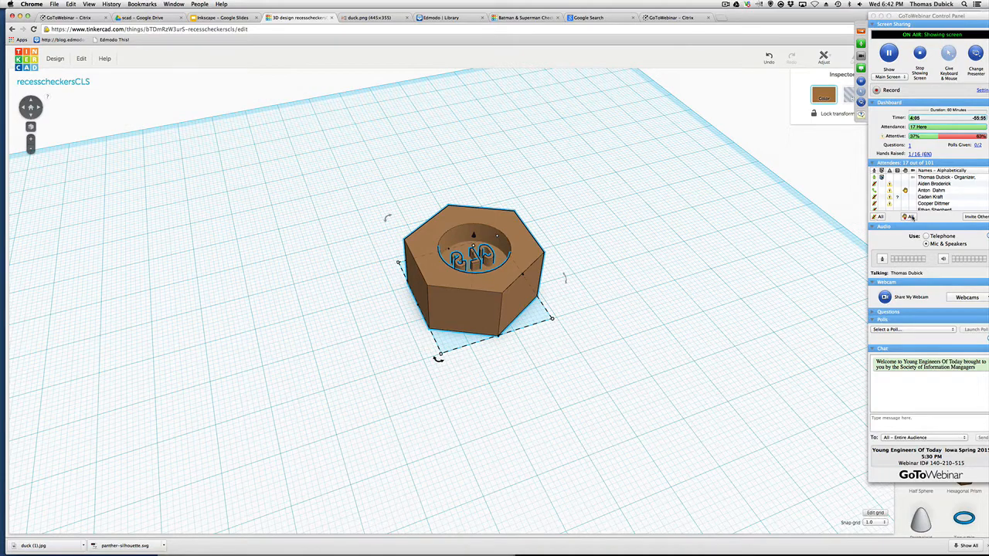
# Lower all attendees' raised hands, move the webinar control panel off the shape inspector, and deselect the hexagonal checker.
pyautogui.click(911, 217)
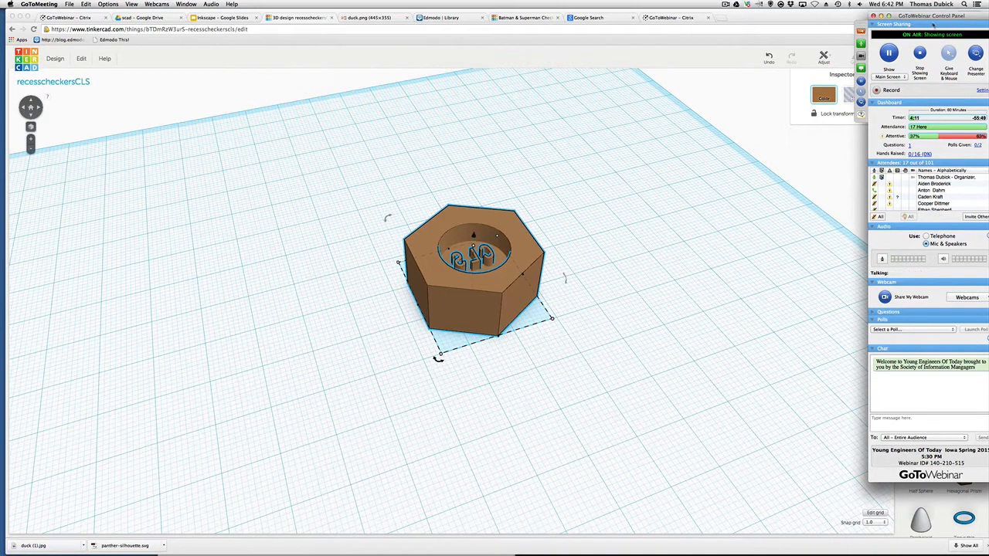
pyautogui.moveTo(969, 15); pyautogui.dragTo(988, 12)
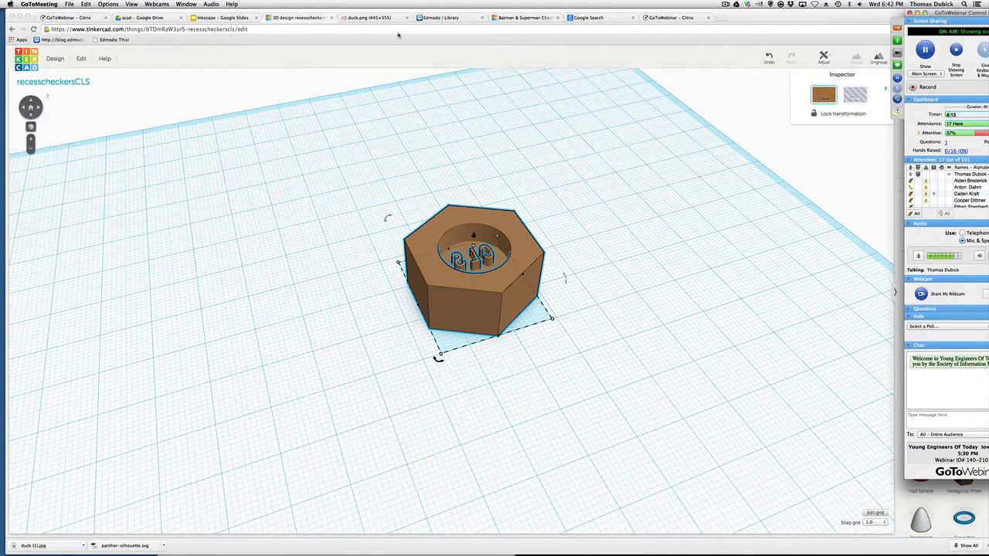
pyautogui.click(379, 118)
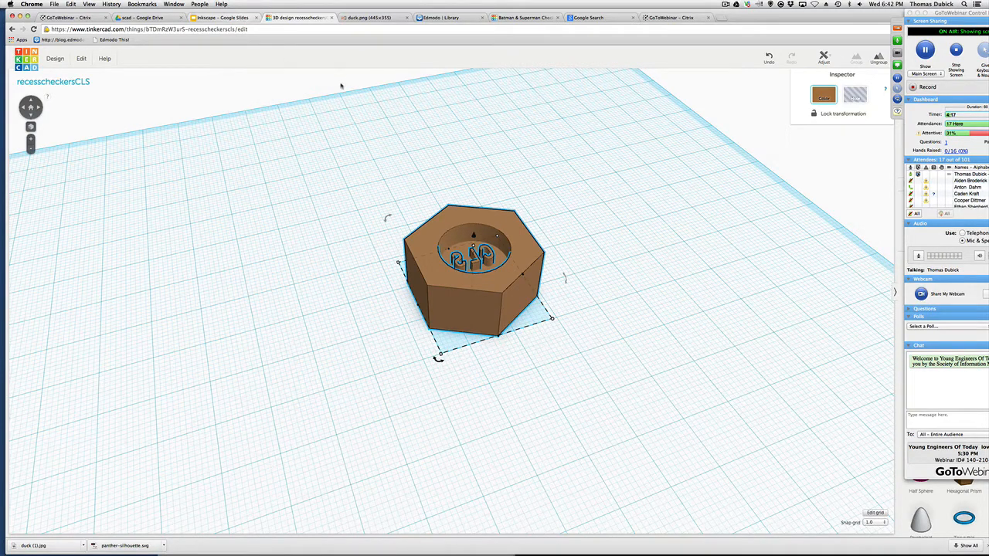
pyautogui.click(376, 120)
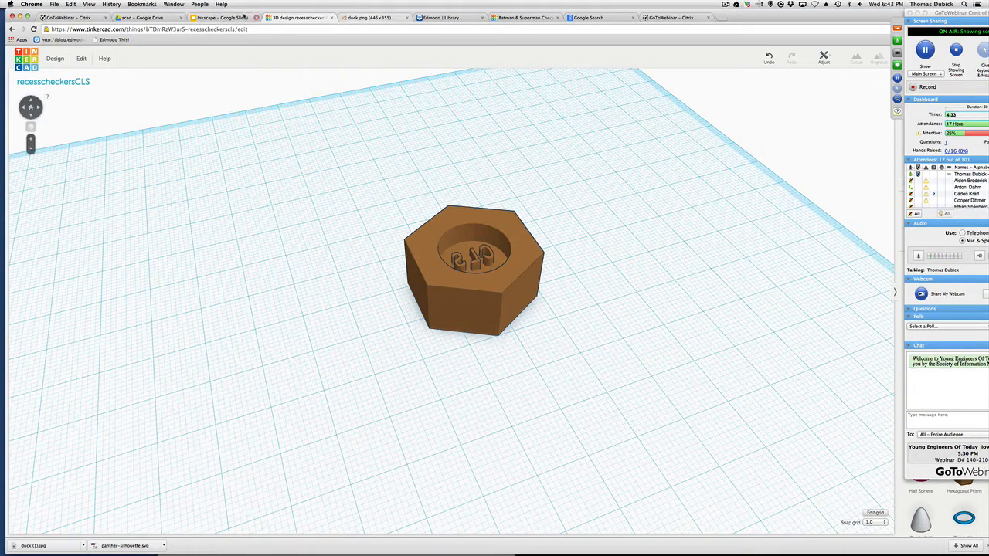
# Return to the profile's design list and browse to its end, requesting more designs.
pyautogui.click(12, 28)
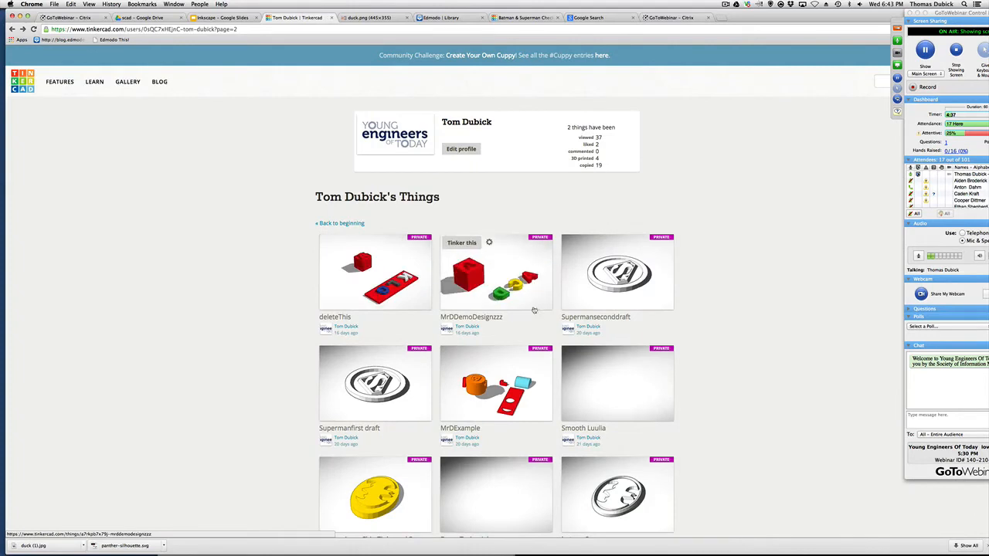
pyautogui.scroll(-10, 538, 317)
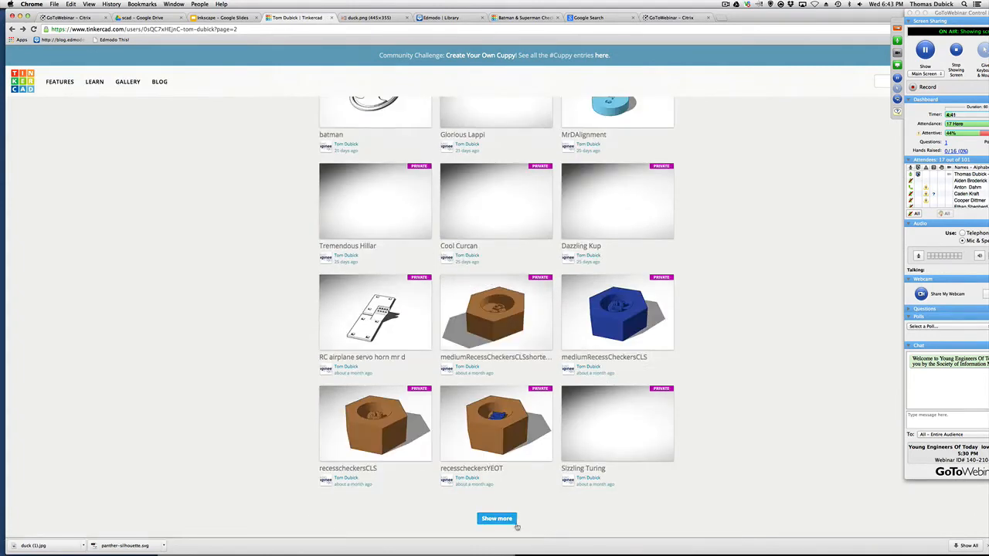
pyautogui.click(497, 518)
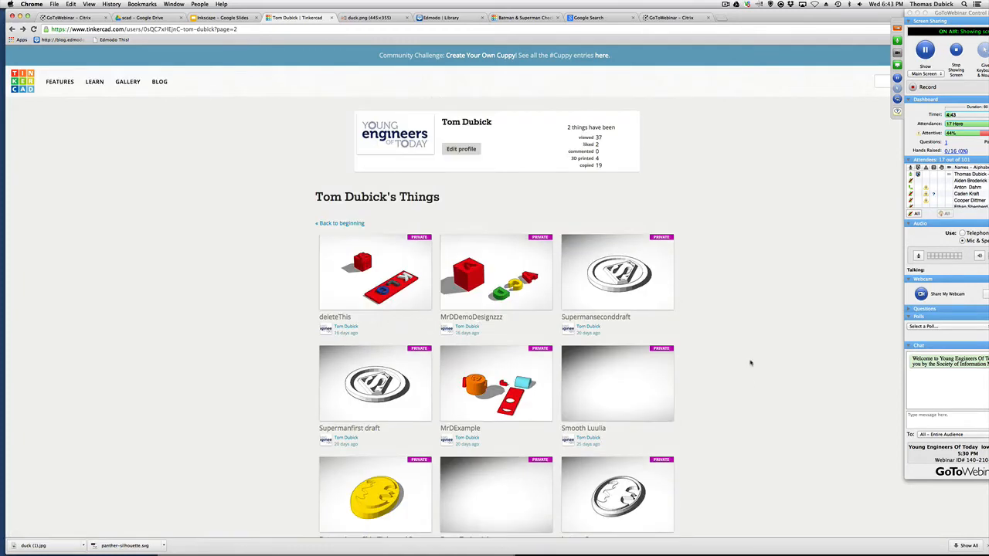
pyautogui.scroll(-1, 610, 255)
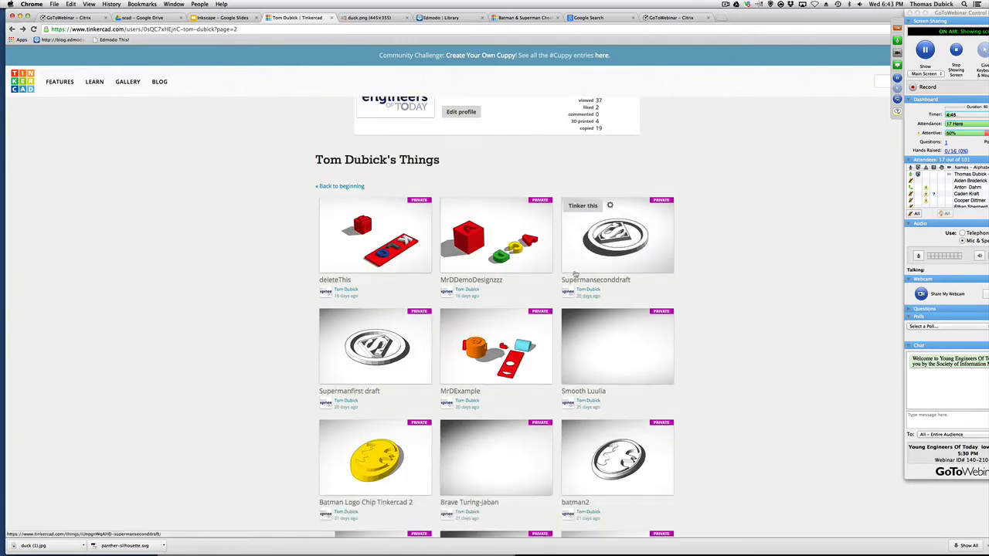
# Go back to the beginning of the profile's designs and open the private pathers design in the editor.
pyautogui.click(340, 186)
pyautogui.scroll(-2, 457, 240)
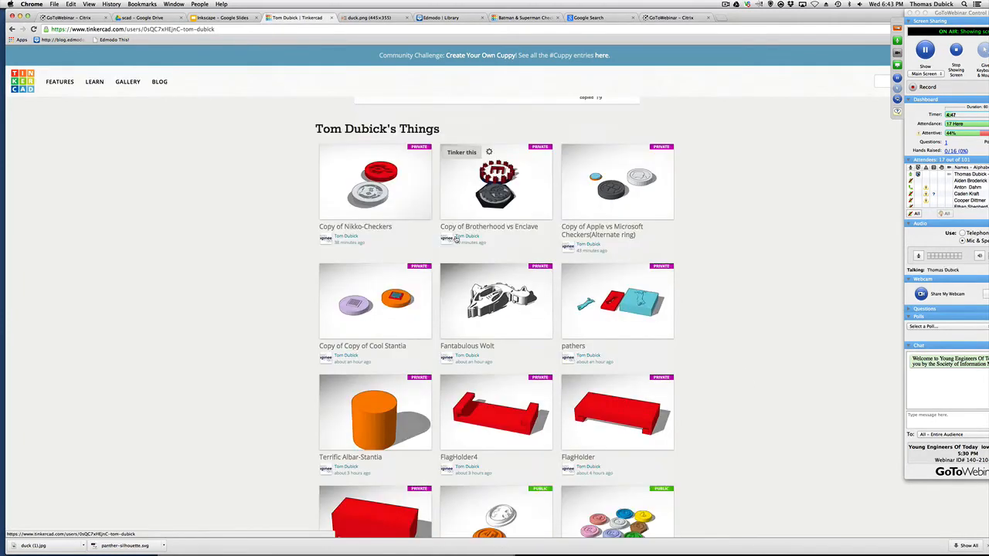
pyautogui.scroll(-2, 457, 240)
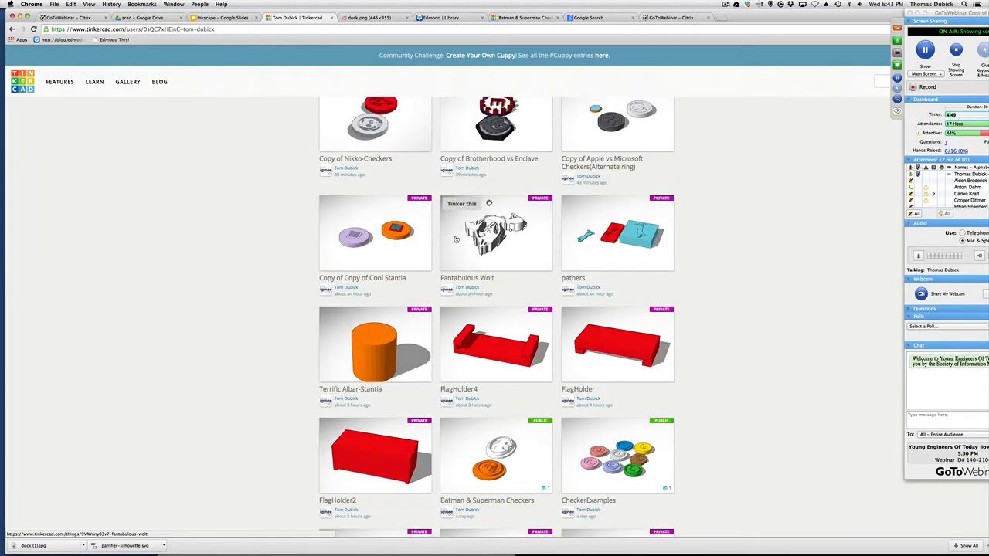
pyautogui.scroll(1, 587, 248)
pyautogui.click(605, 249)
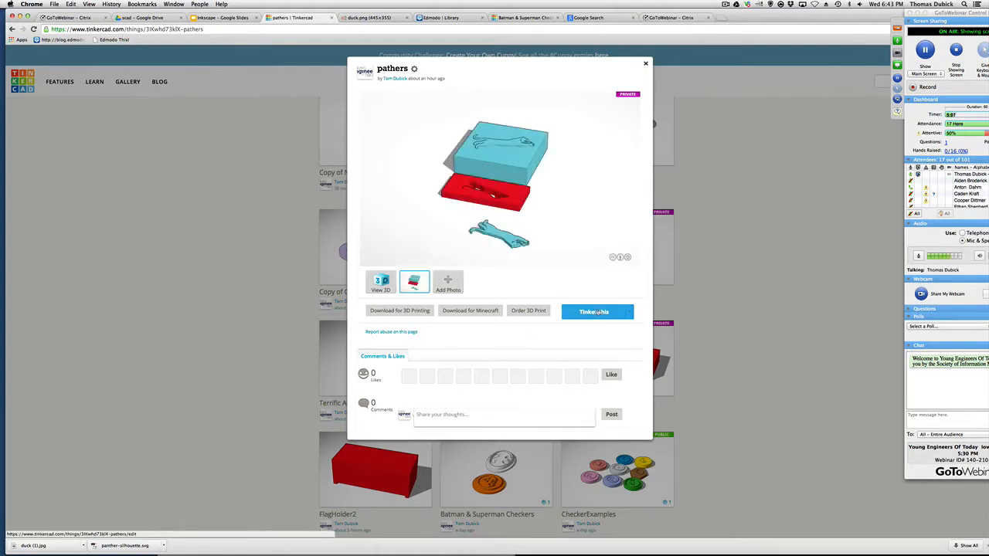
pyautogui.click(595, 312)
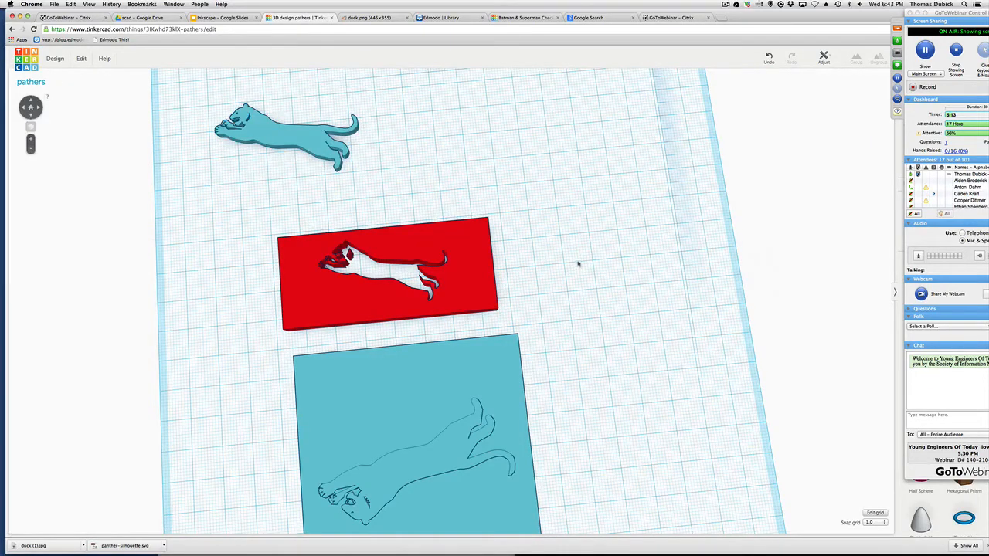
# Examine the standalone blue panther shape from a lower viewing angle, selecting it to point it out and deselecting it.
pyautogui.click(286, 133)
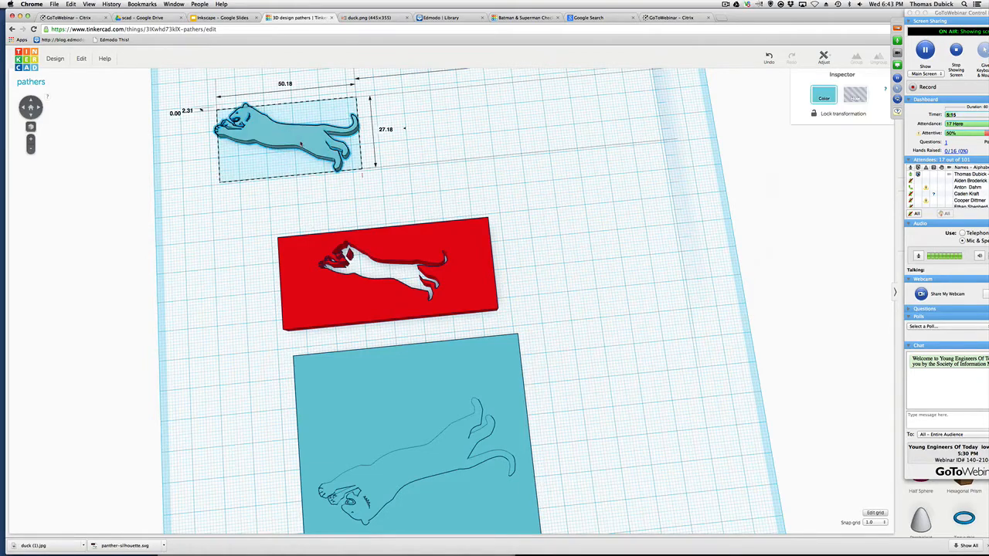
pyautogui.moveTo(572, 194); pyautogui.dragTo(561, 157, button='right')
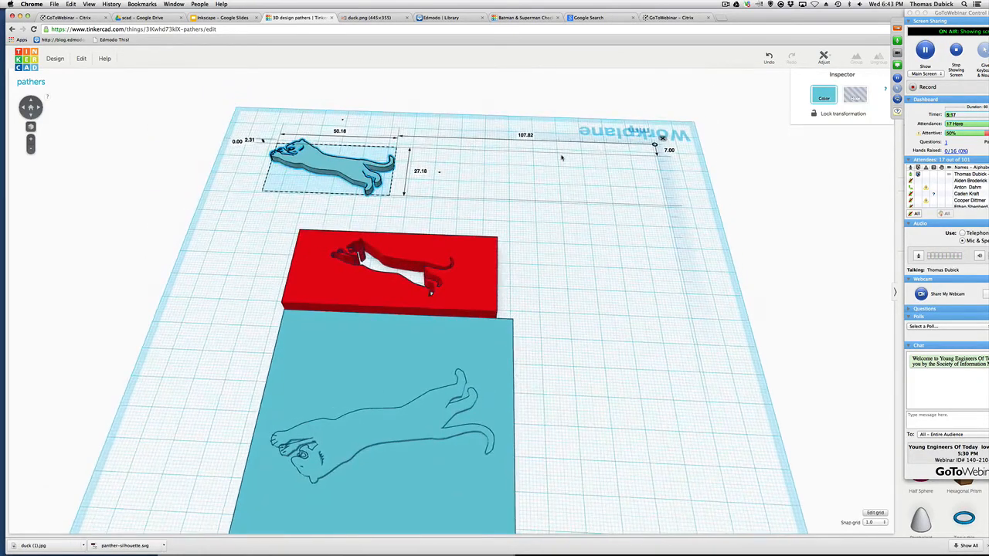
pyautogui.click(505, 181)
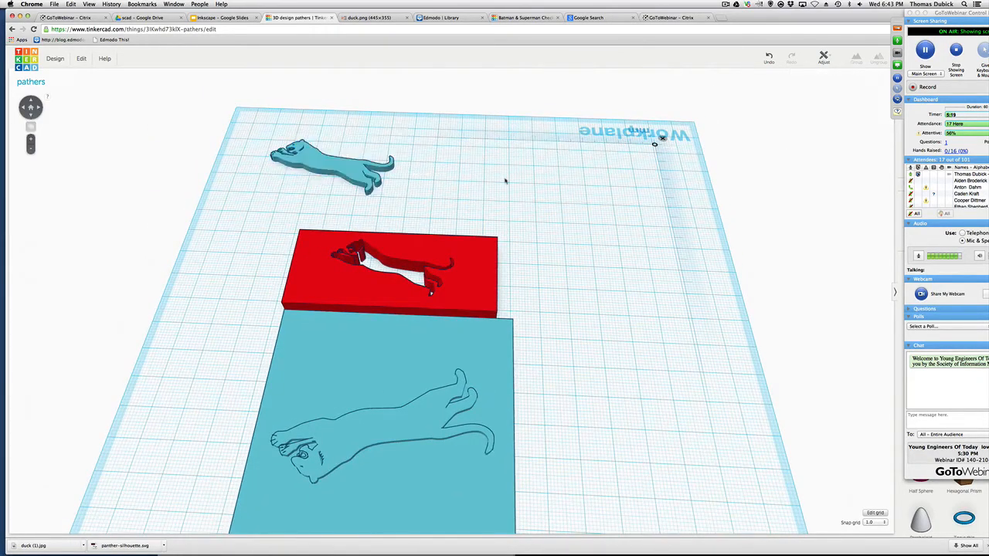
pyautogui.click(362, 164)
pyautogui.click(529, 199)
pyautogui.click(302, 165)
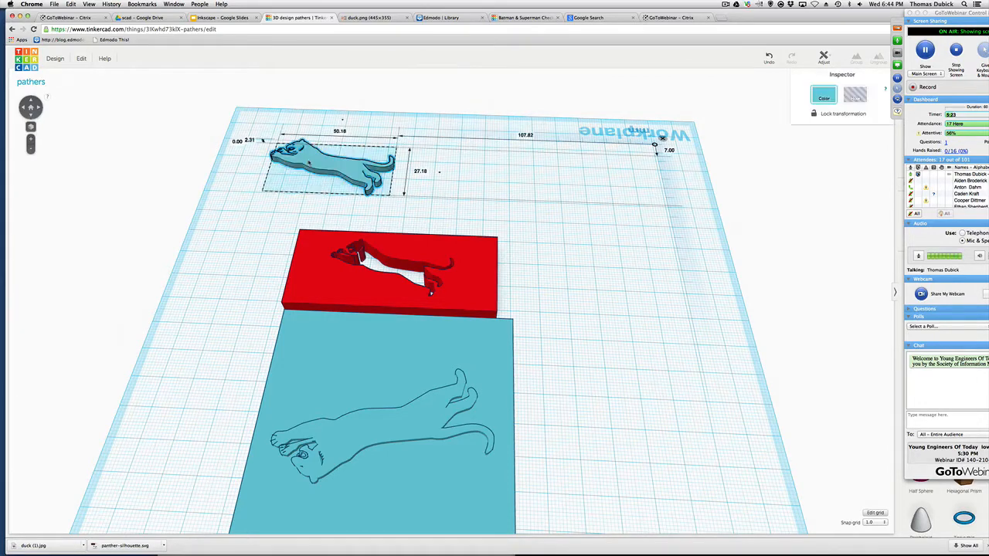
pyautogui.click(543, 191)
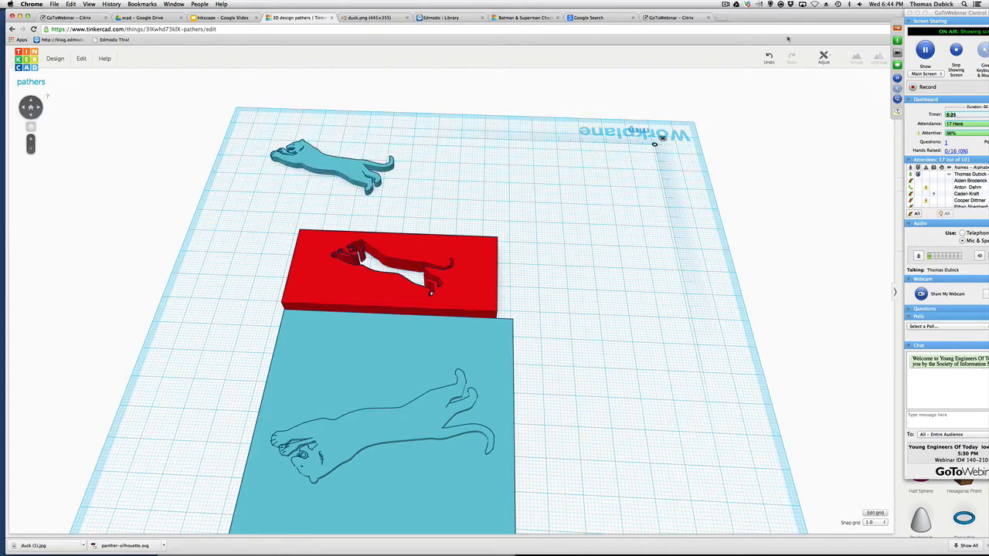
# Shift the browser window clear of the webinar control panel, and select and deselect the large blue block with the engraved panther.
pyautogui.moveTo(778, 21); pyautogui.dragTo(714, 19)
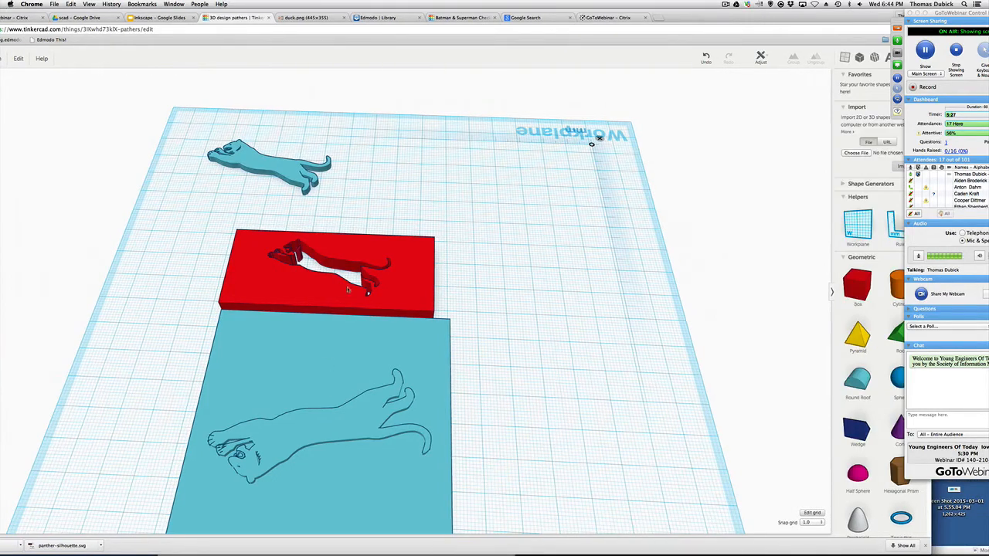
pyautogui.click(417, 436)
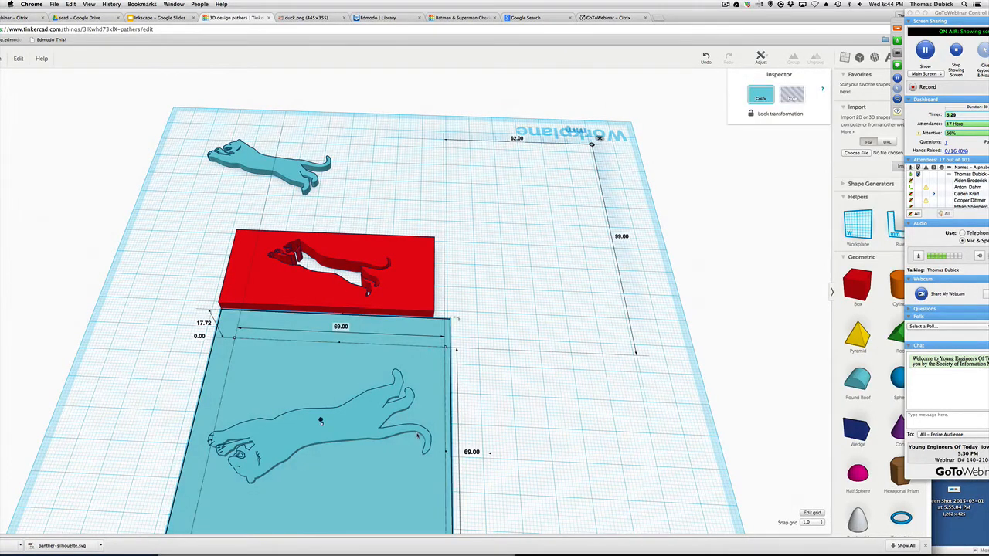
pyautogui.click(551, 426)
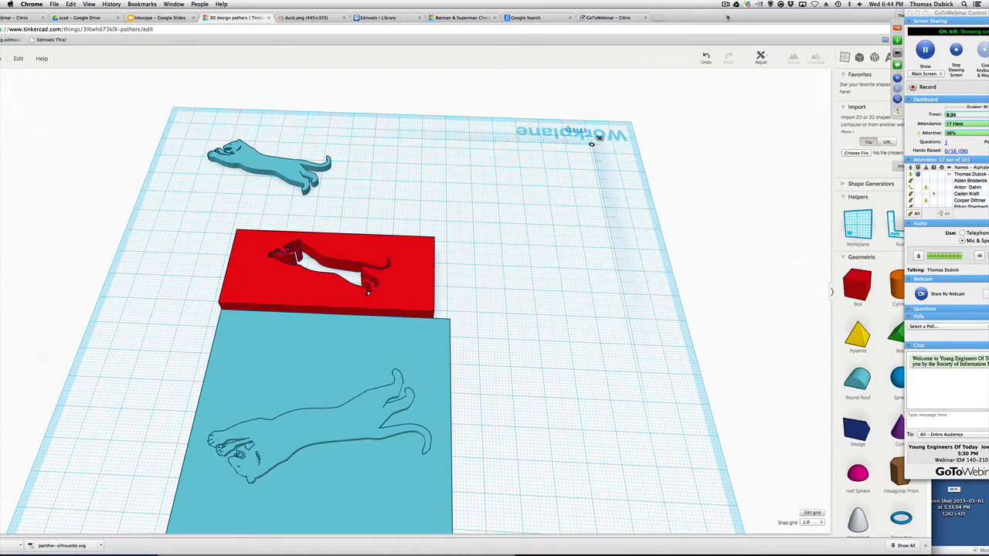
pyautogui.moveTo(726, 17); pyautogui.dragTo(702, 7)
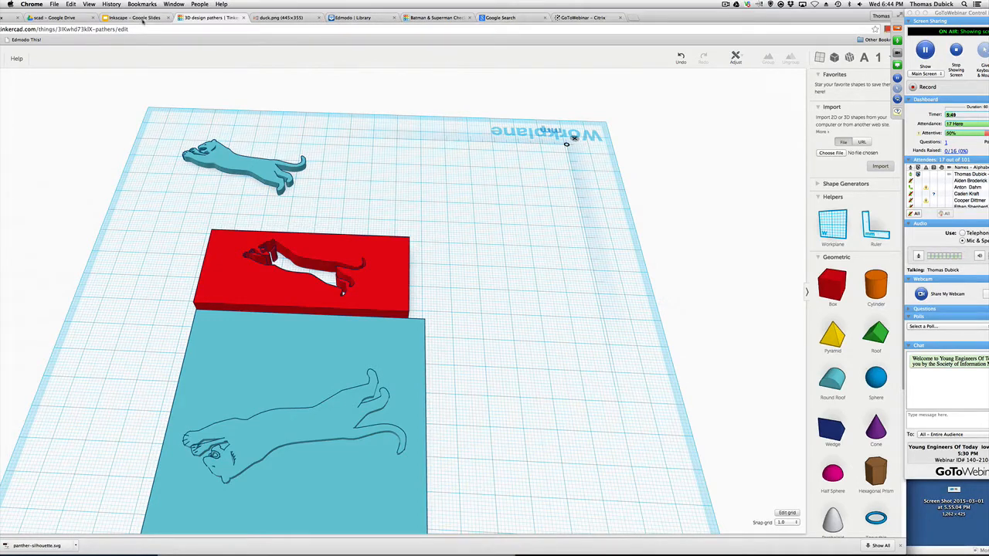
# Search Google for "panther" in a new browser tab and display the image results.
pyautogui.click(635, 17)
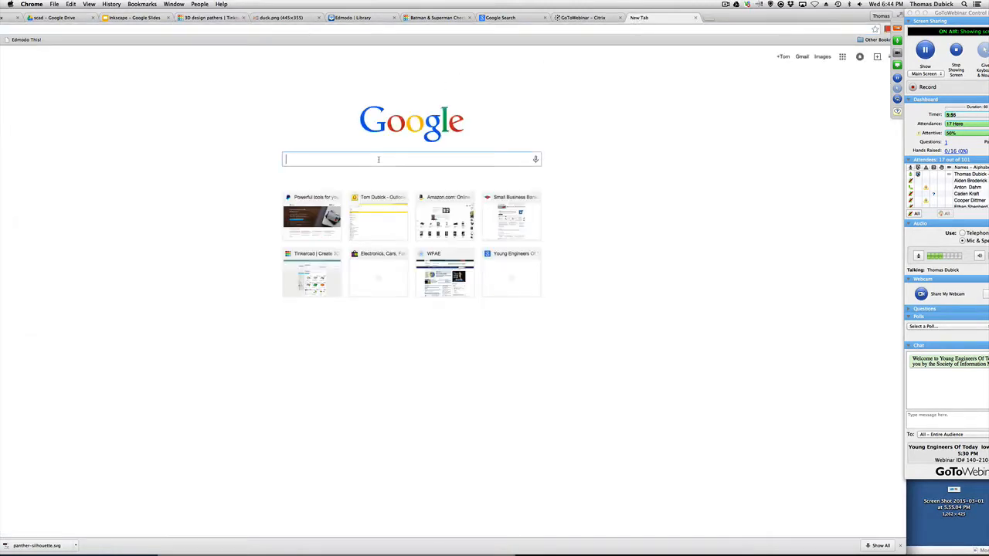
pyautogui.write('panther')
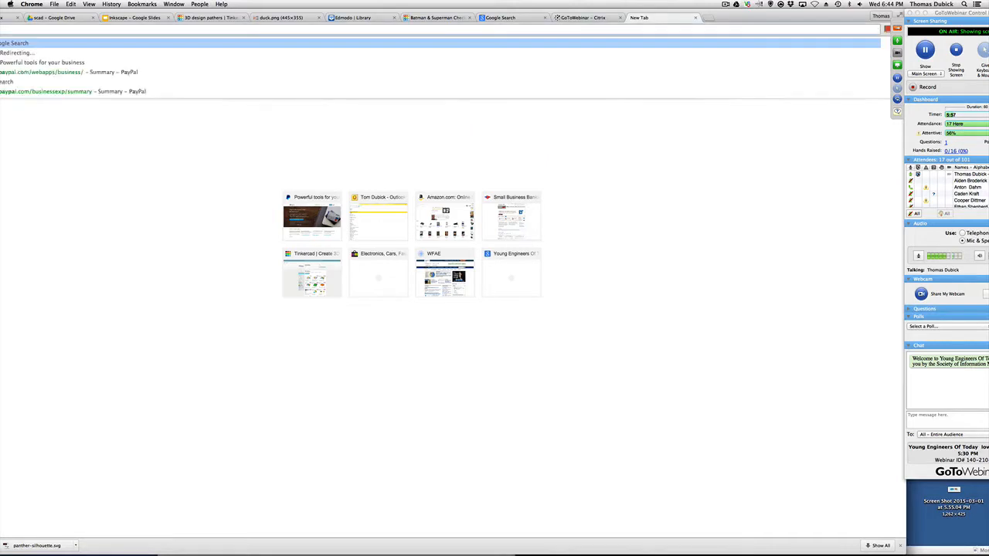
pyautogui.press('Return')
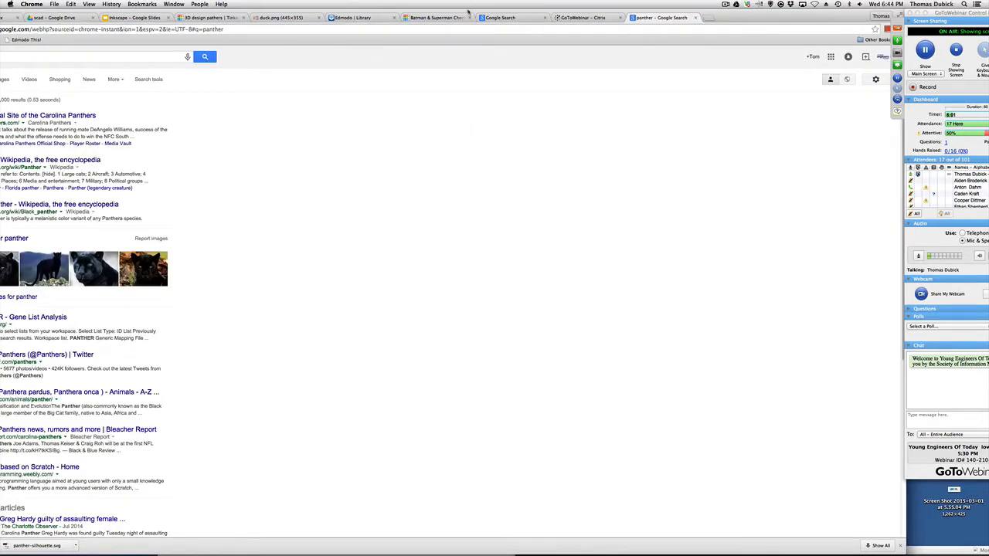
pyautogui.moveTo(468, 11); pyautogui.dragTo(526, 11)
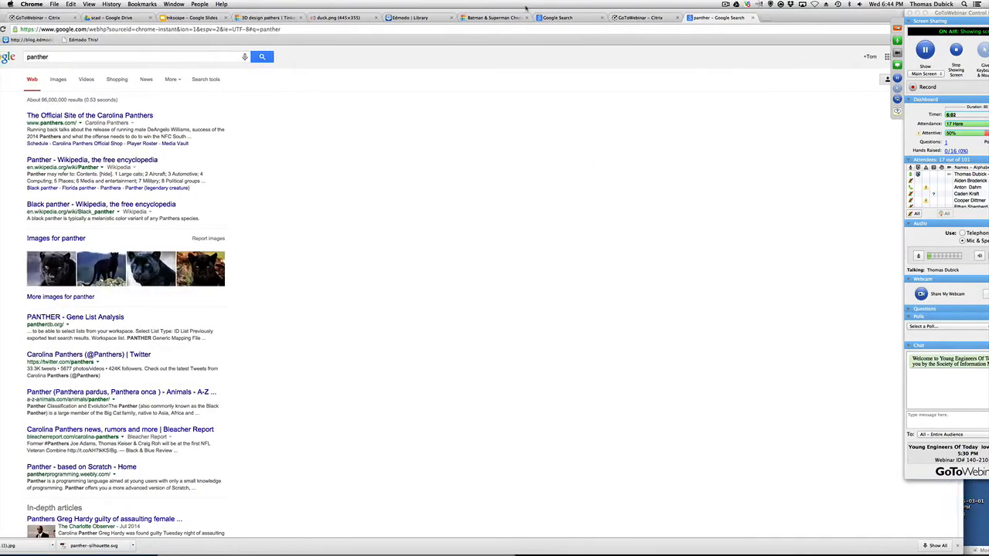
pyautogui.click(58, 79)
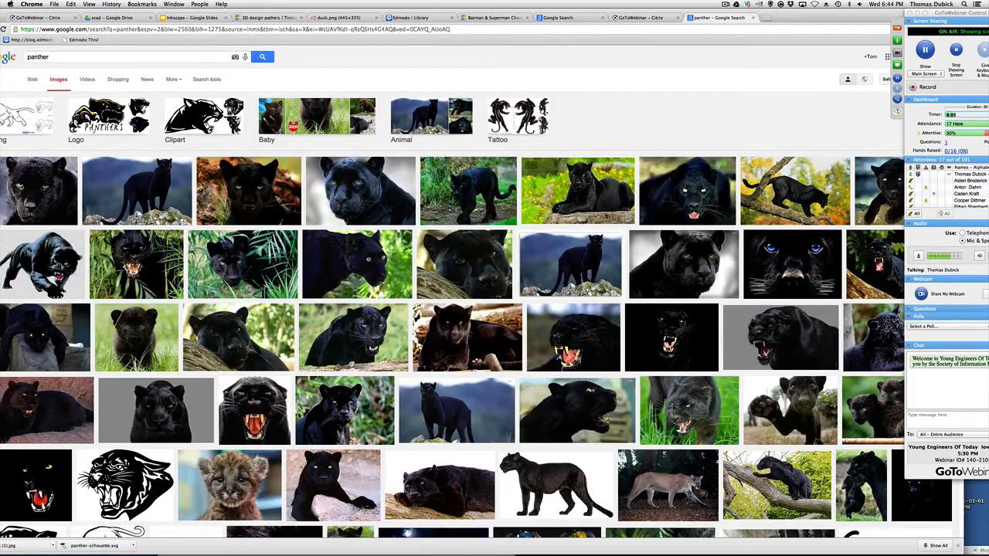
# Move the browser window and webinar control panel apart, and open Google's Advanced Image Search for the panther query.
pyautogui.moveTo(850, 18)
pyautogui.mouseDown()
pyautogui.moveTo(833, 17)
pyautogui.moveTo(875, 17)
pyautogui.moveTo(811, 17)
pyautogui.moveTo(833, 17)
pyautogui.mouseUp()
pyautogui.moveTo(950, 13); pyautogui.dragTo(987, 77)
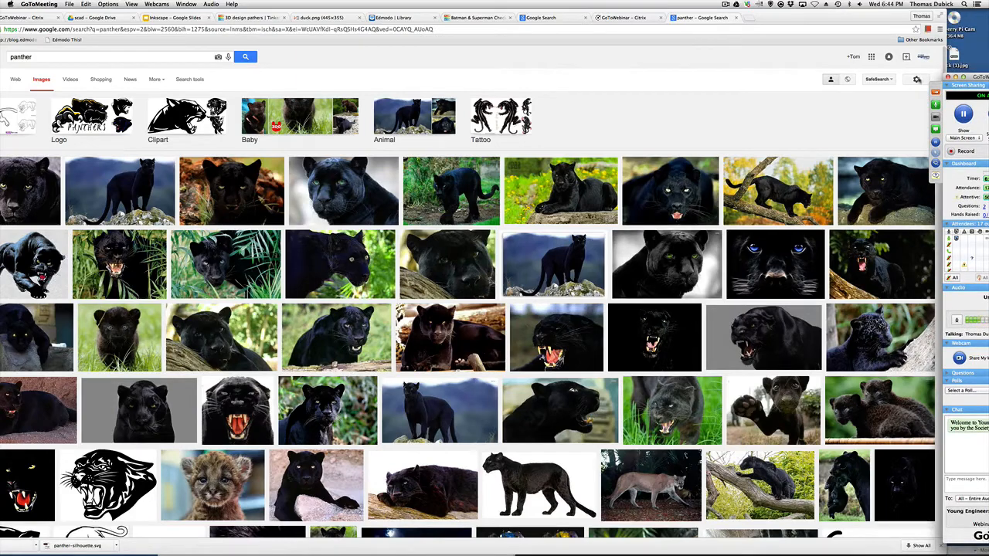
pyautogui.click(915, 81)
pyautogui.click(917, 79)
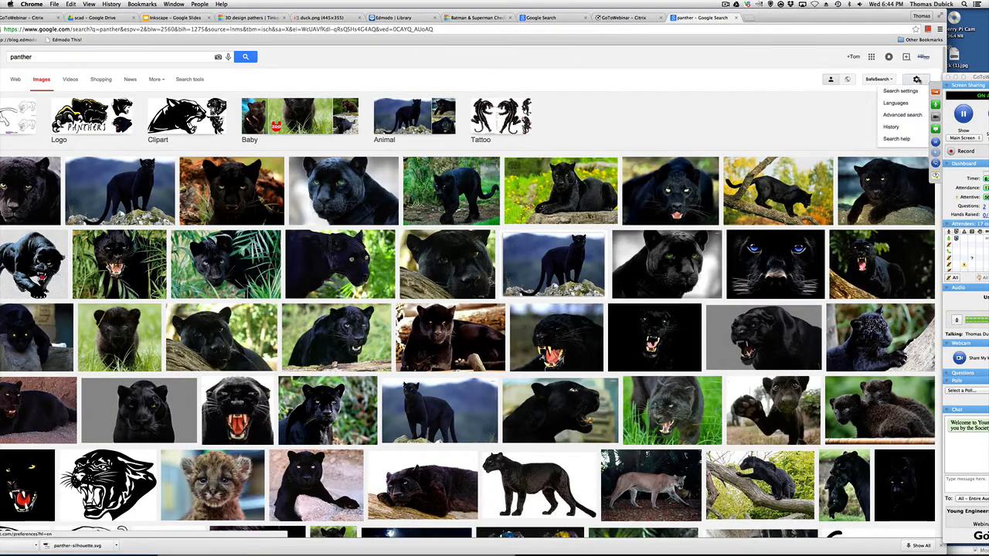
pyautogui.click(901, 116)
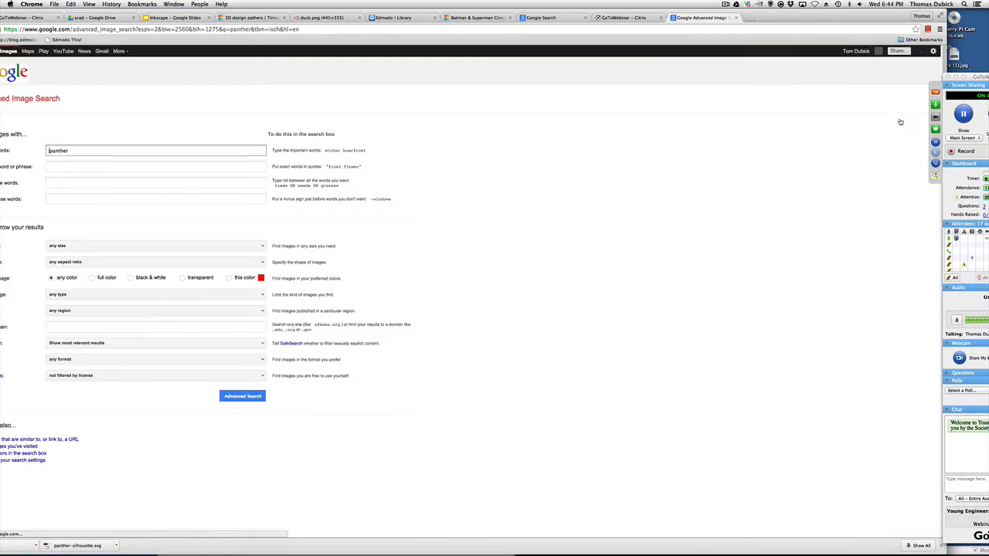
# Reposition the browser window, restrict the advanced image search for "panther" to SVG files, and run the search.
pyautogui.moveTo(548, 18); pyautogui.dragTo(601, 3)
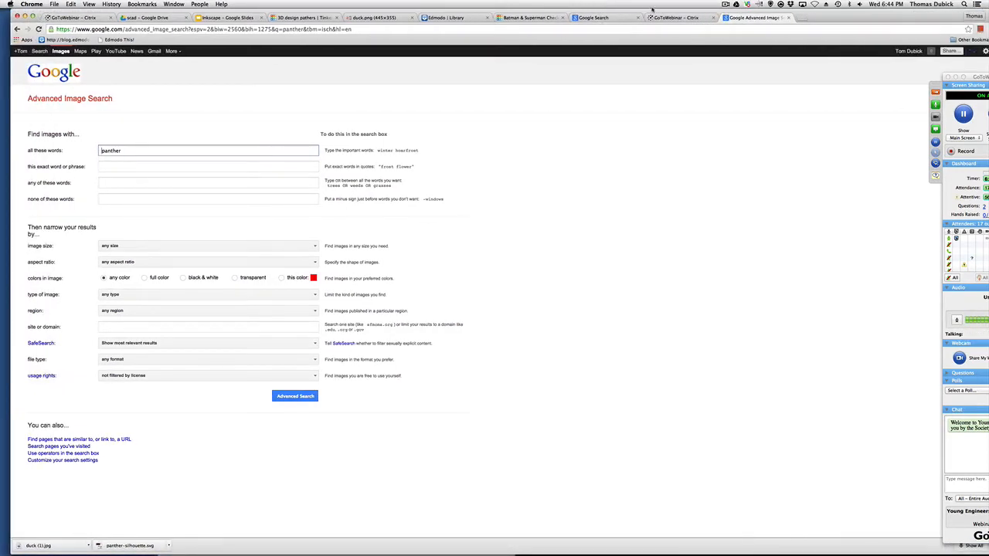
pyautogui.moveTo(745, 21); pyautogui.dragTo(688, 17)
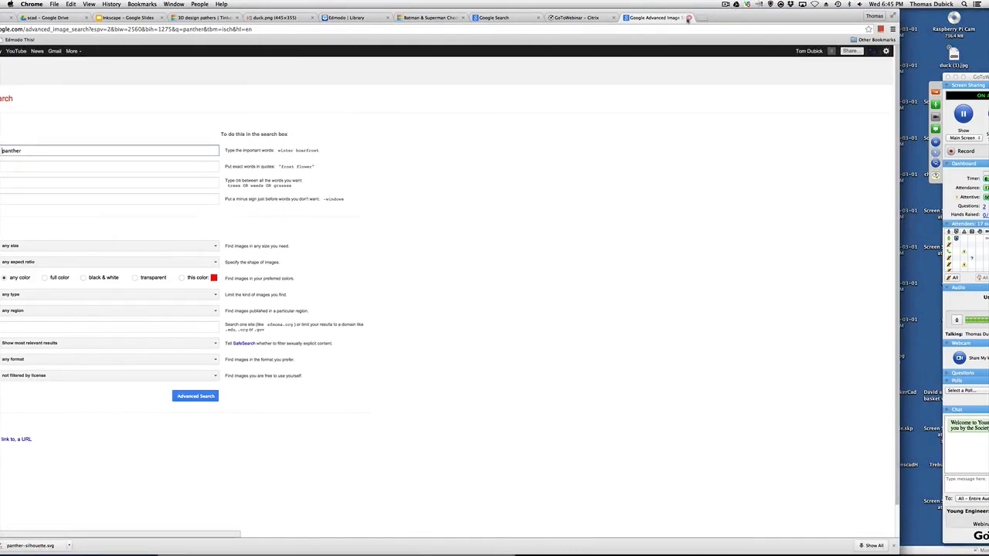
pyautogui.moveTo(749, 19); pyautogui.dragTo(889, 20)
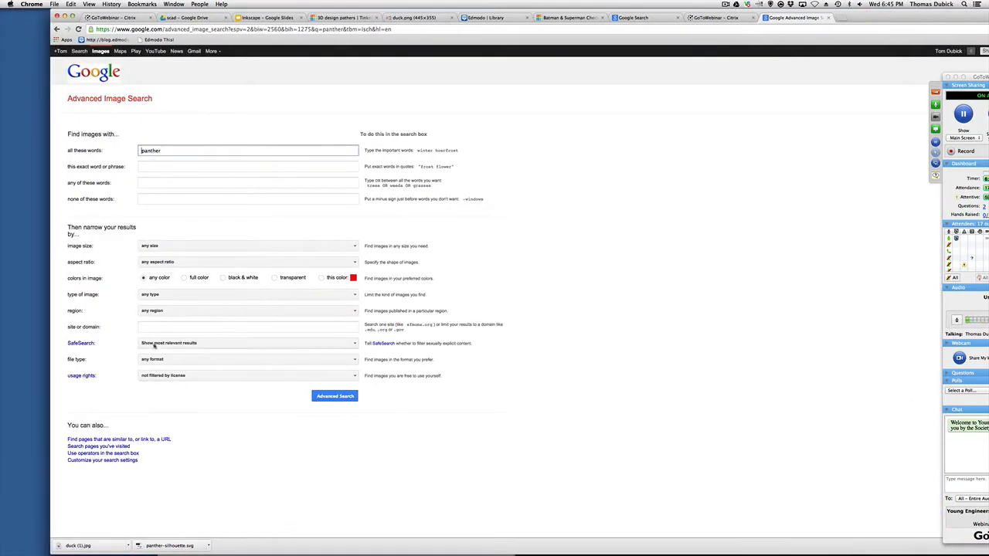
pyautogui.click(356, 360)
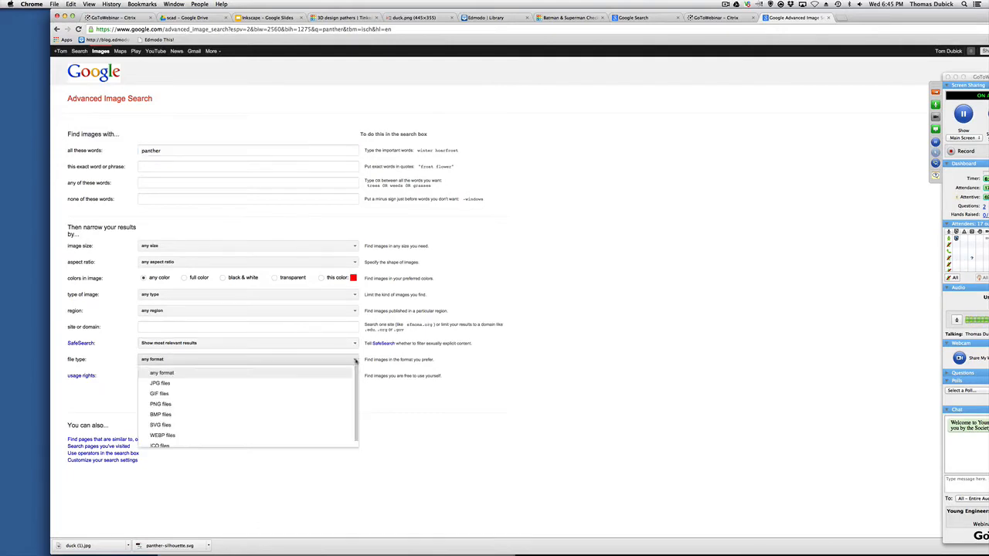
pyautogui.click(315, 425)
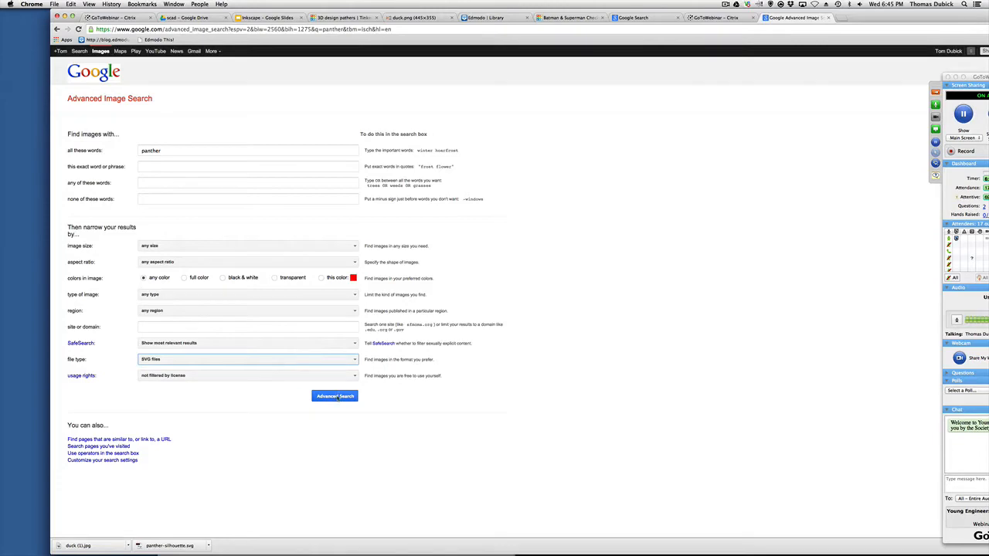
pyautogui.click(335, 396)
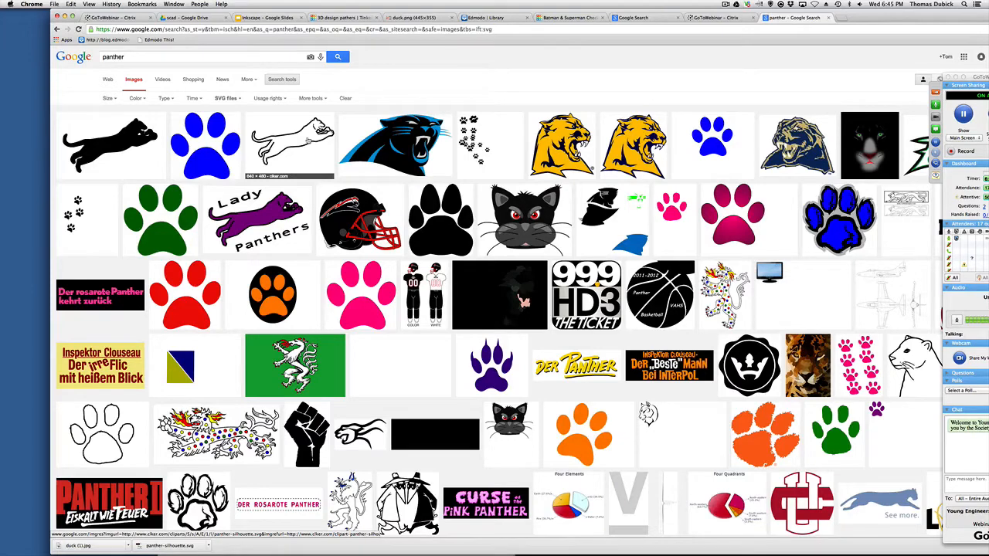
# Open the outlined leaping panther result as a full-size image and save it to the Desktop as panther-silhouette.svg.
pyautogui.rightClick(308, 140)
pyautogui.click(305, 141)
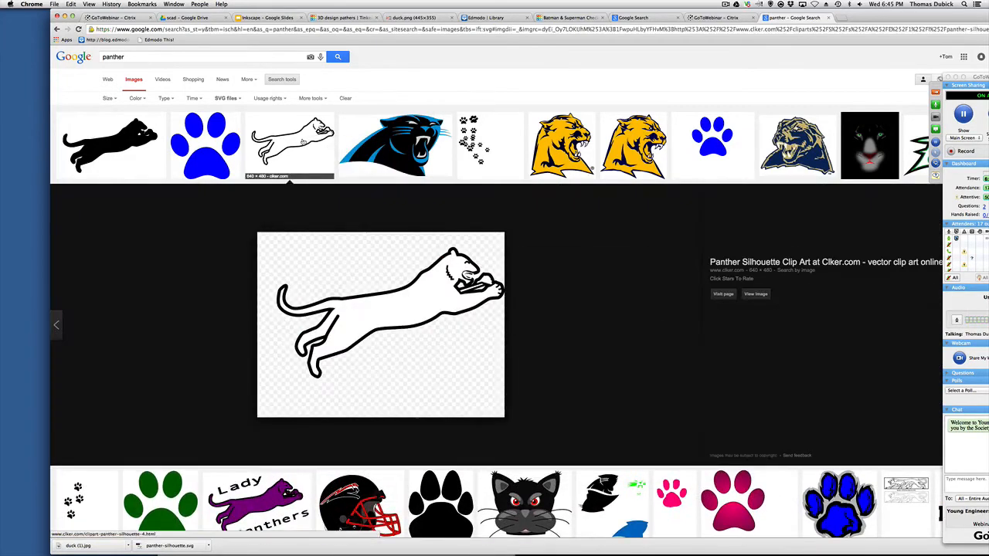
pyautogui.click(753, 294)
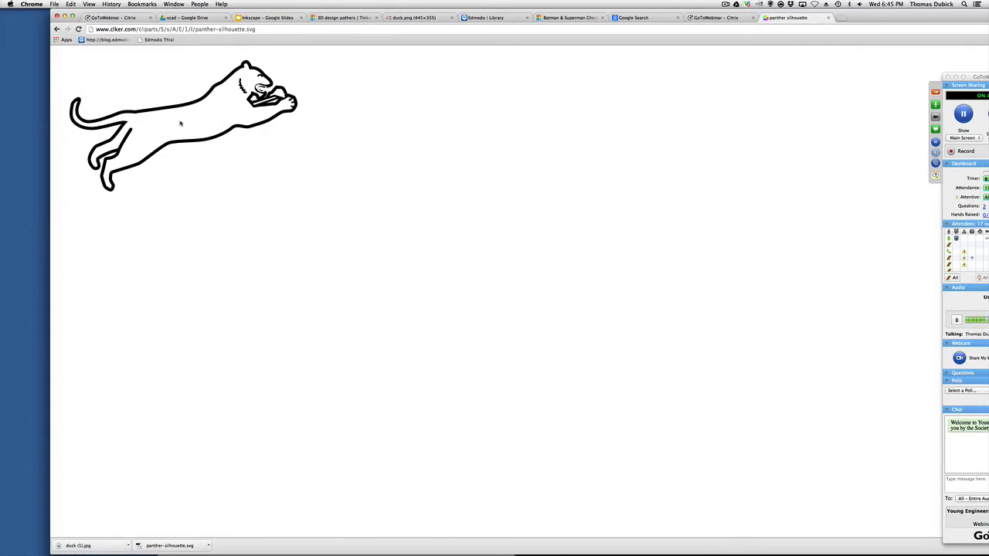
pyautogui.rightClick(204, 126)
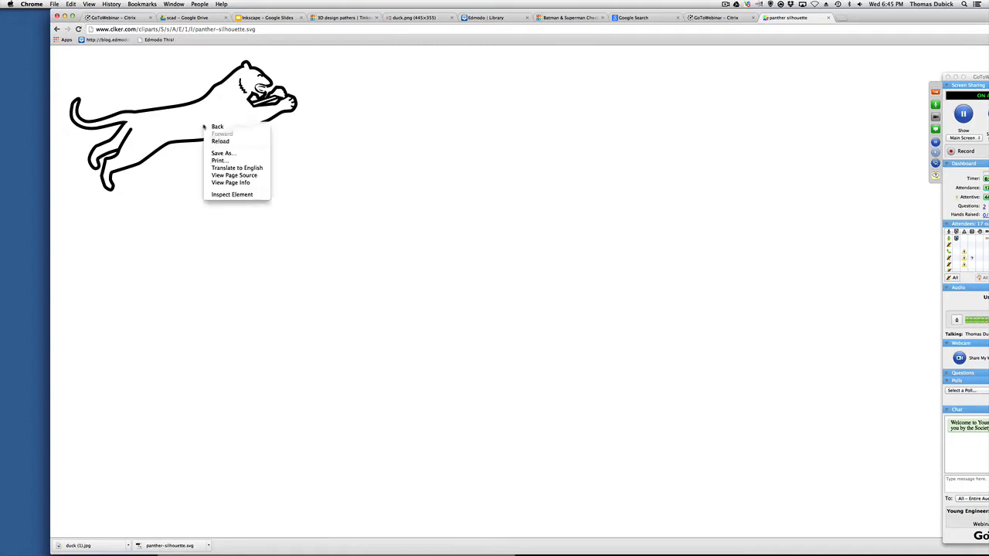
pyautogui.click(232, 154)
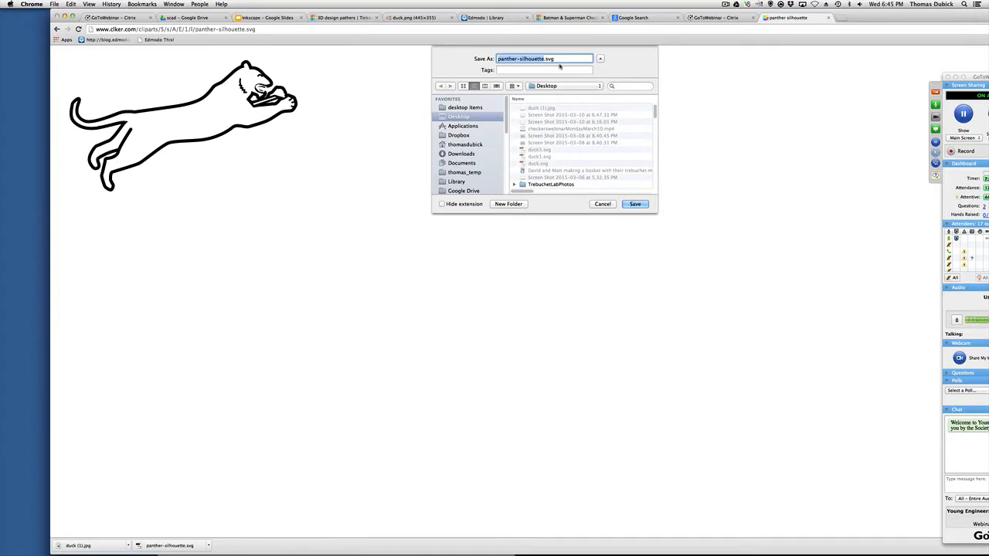
pyautogui.click(634, 204)
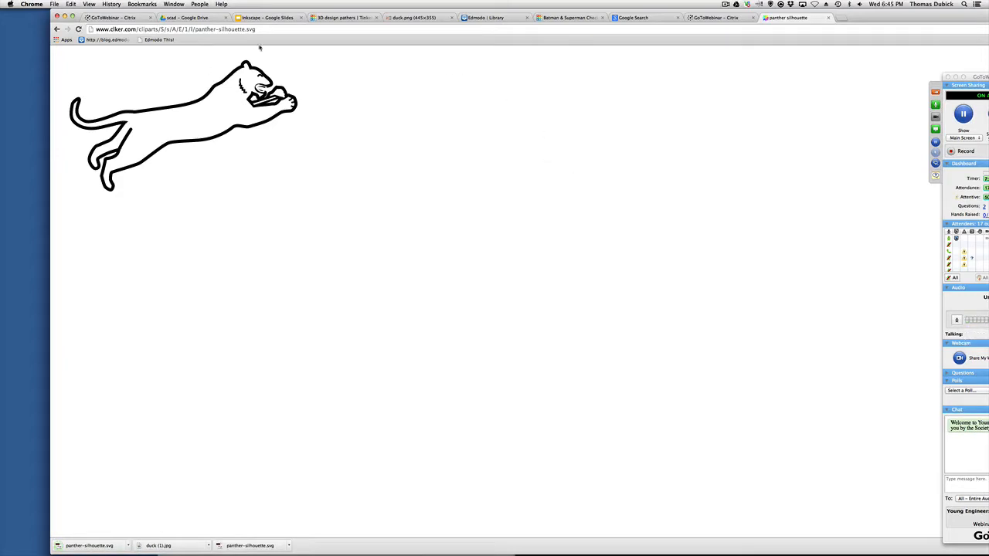
# Return to the Tinkercad panther design, and reposition the browser window and the webinar control panel so both are fully visible.
pyautogui.click(340, 18)
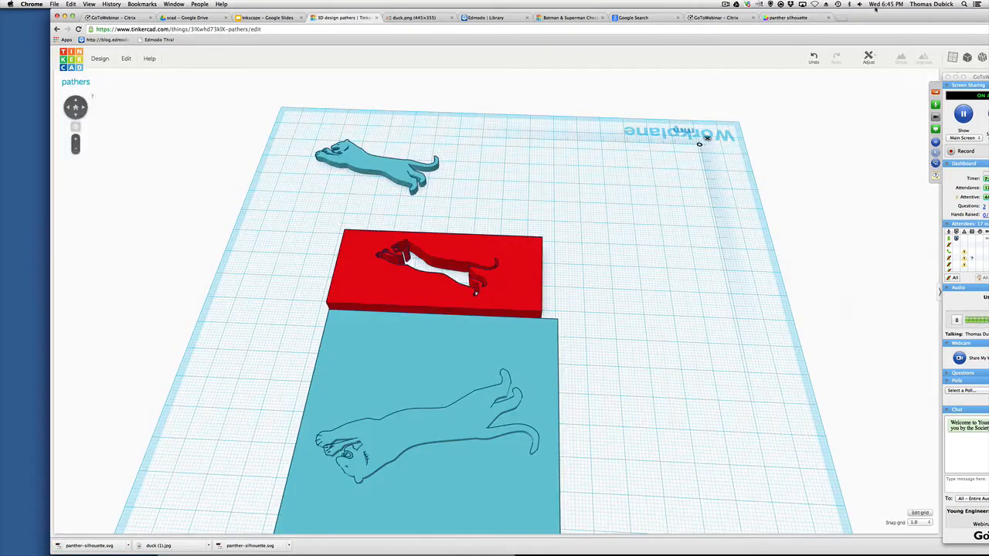
pyautogui.moveTo(876, 15); pyautogui.dragTo(828, 6)
pyautogui.moveTo(981, 78); pyautogui.dragTo(859, 45)
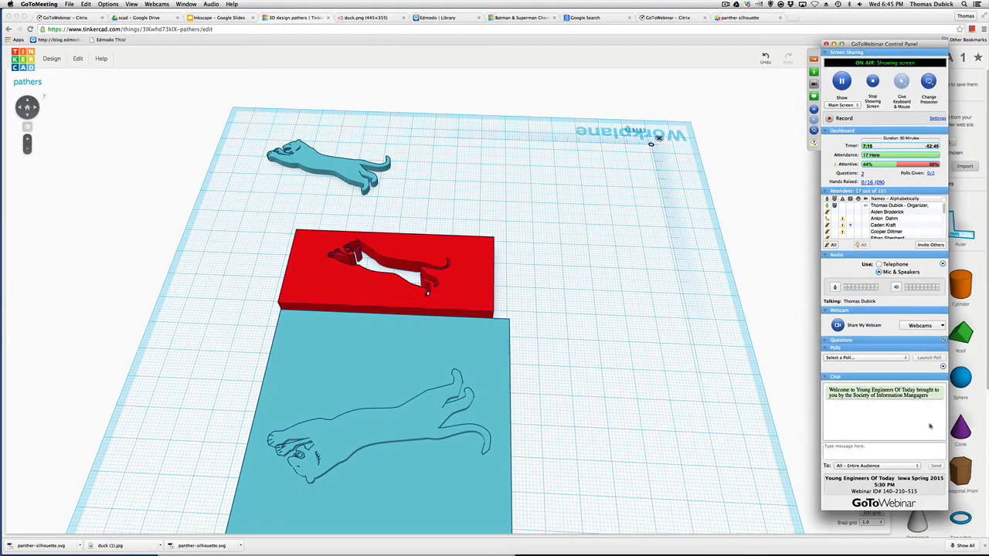
# Open the webinar's attendee questions in their own window and place it below the attendee list for reading.
pyautogui.click(860, 175)
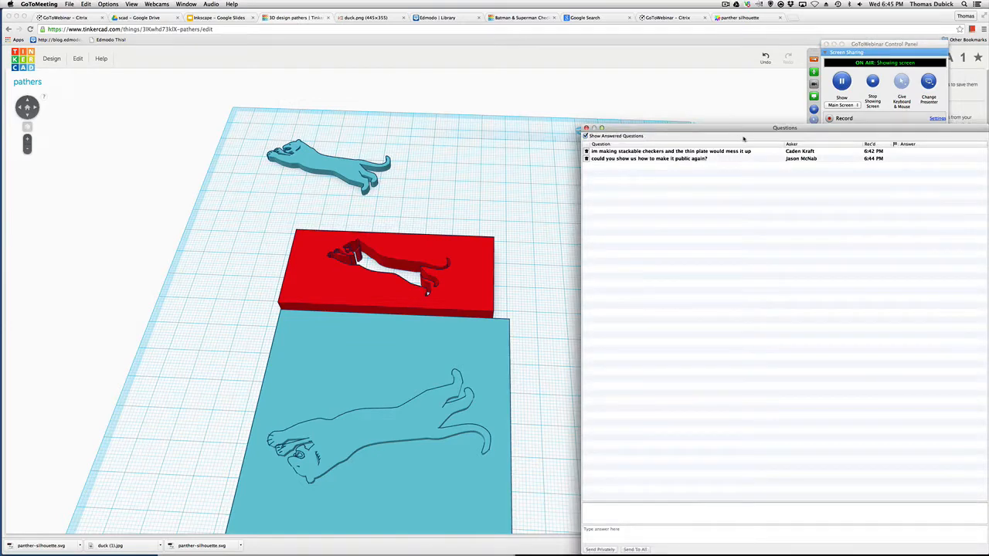
pyautogui.moveTo(747, 128); pyautogui.dragTo(898, 163)
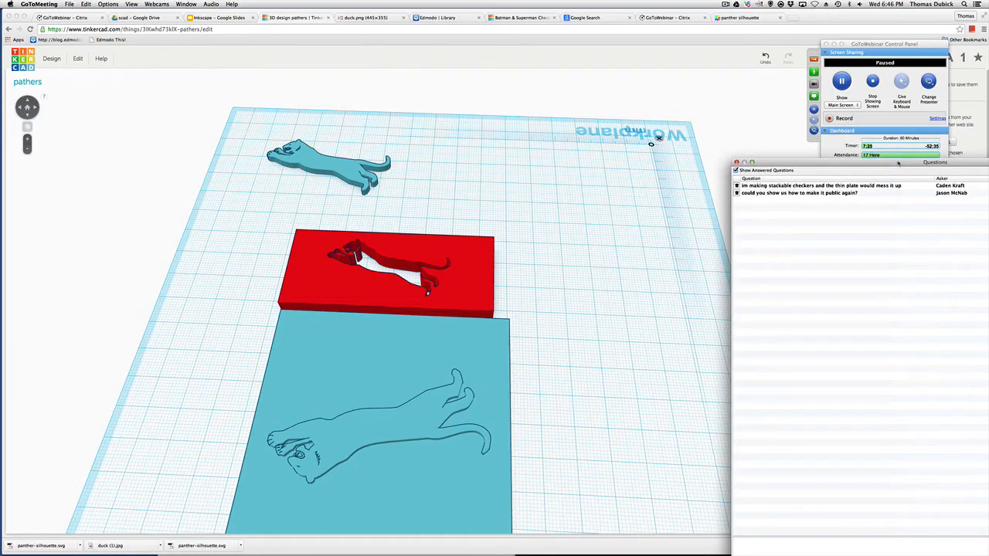
pyautogui.moveTo(897, 163); pyautogui.dragTo(975, 174)
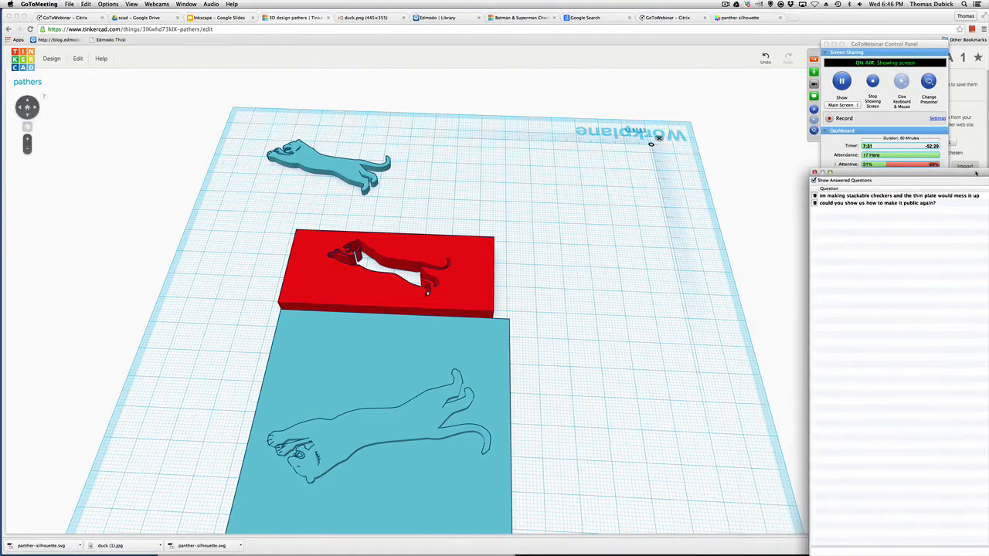
pyautogui.moveTo(913, 173); pyautogui.dragTo(981, 277)
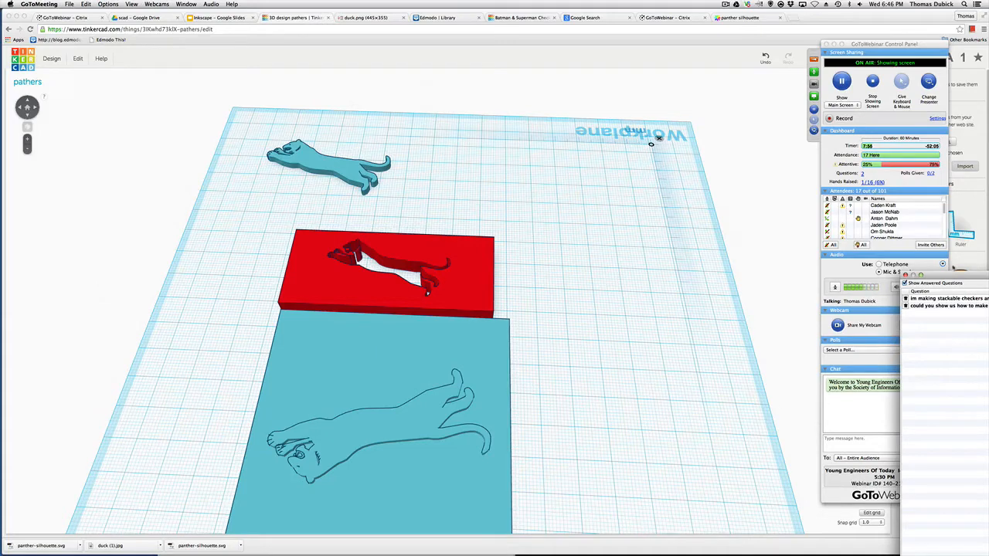
pyautogui.moveTo(962, 274); pyautogui.dragTo(873, 259)
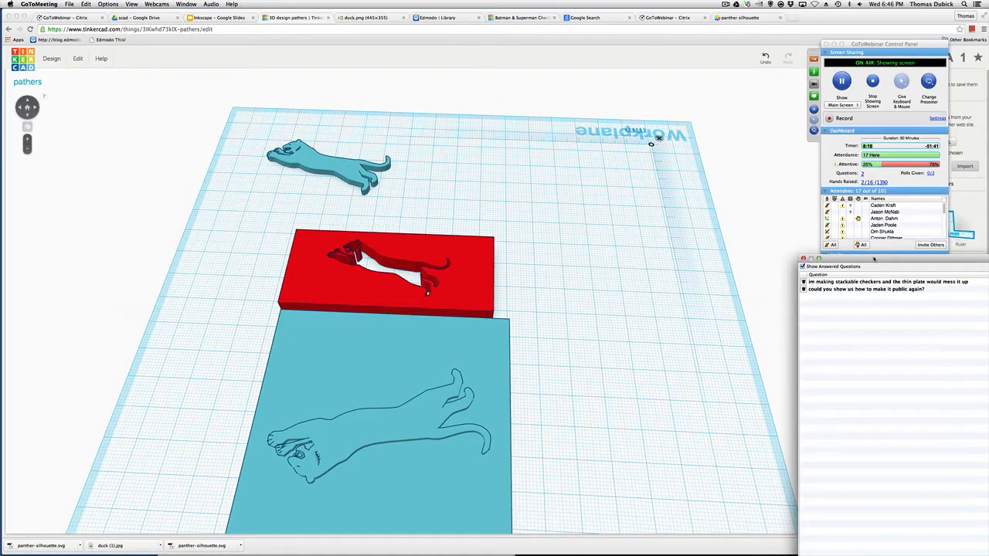
# Show the panther design's properties with its visibility setting, and close them without making changes.
pyautogui.click(59, 64)
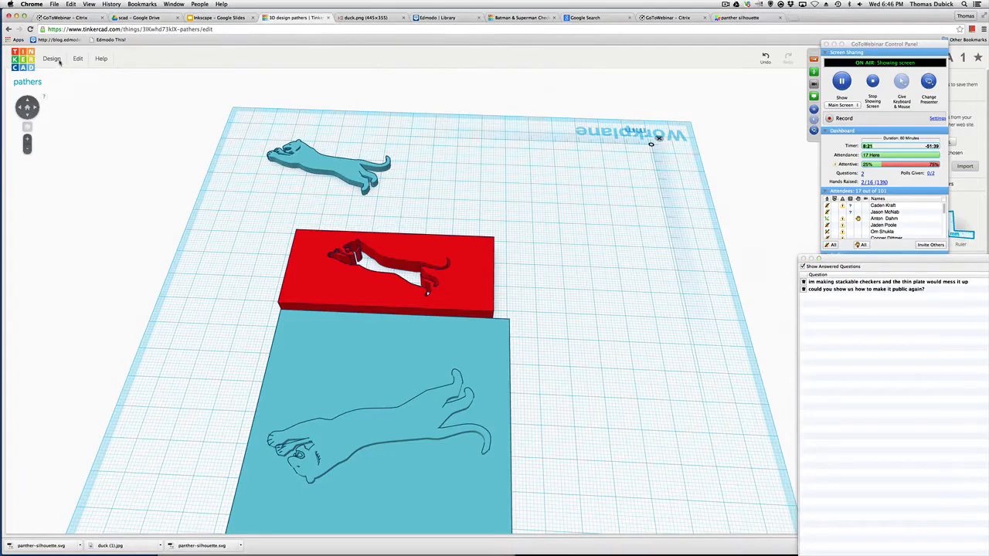
pyautogui.click(57, 63)
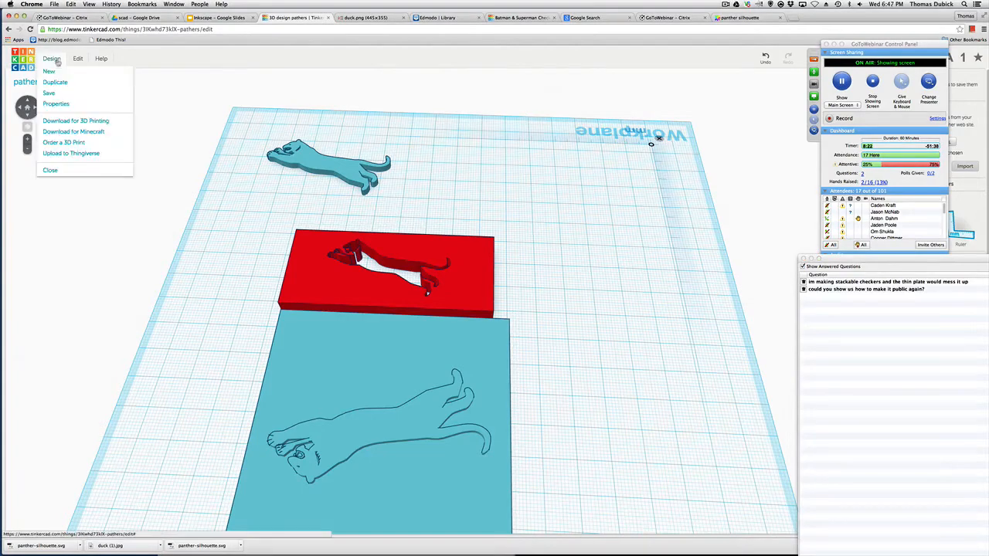
pyautogui.click(69, 103)
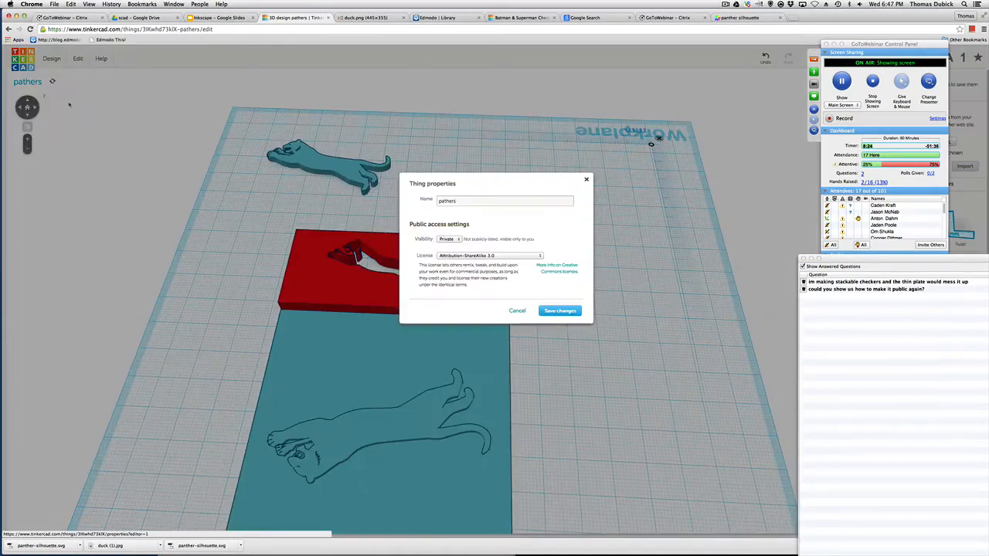
pyautogui.click(587, 179)
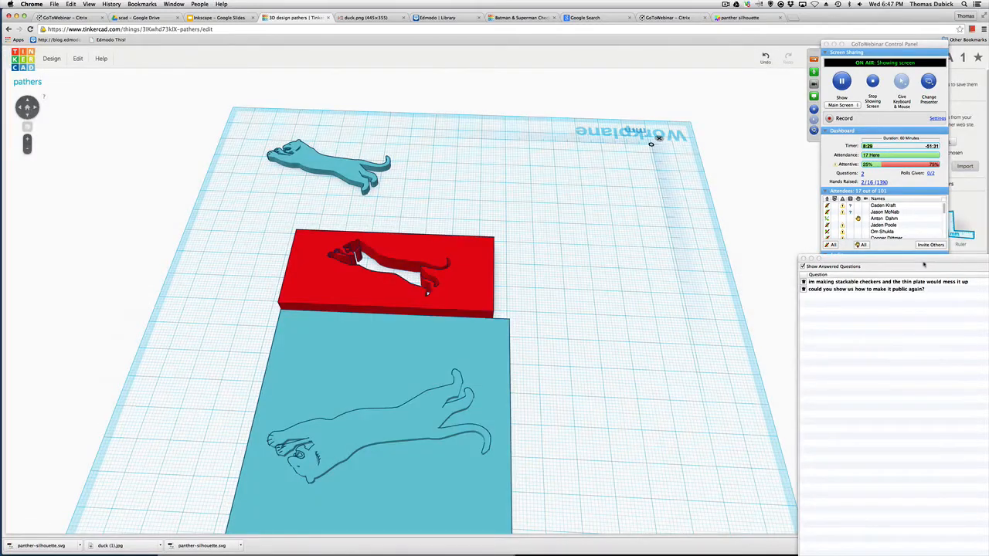
# Reposition the Questions window over the lower part of the webinar control panel to read the attendees' new questions.
pyautogui.moveTo(920, 262); pyautogui.dragTo(988, 335)
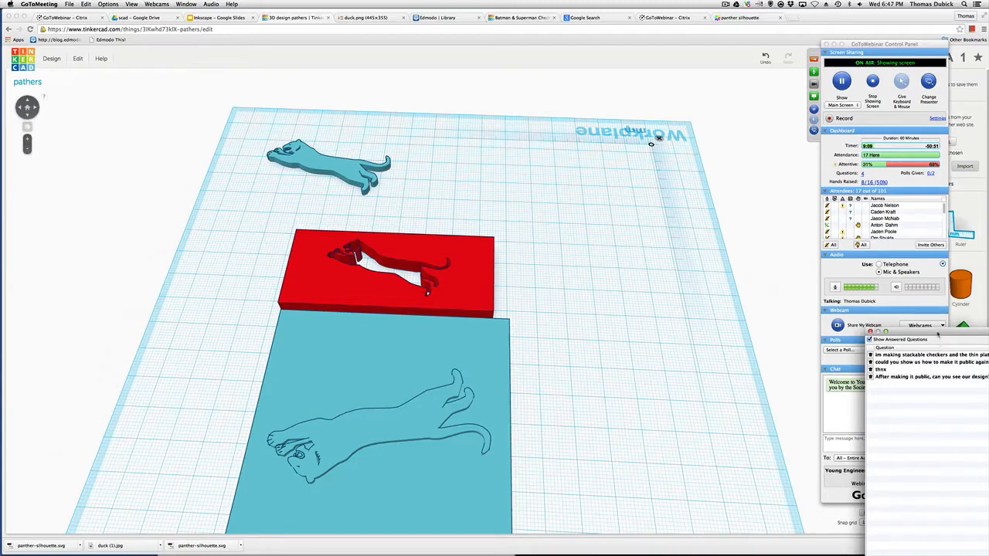
pyautogui.moveTo(938, 335); pyautogui.dragTo(912, 342)
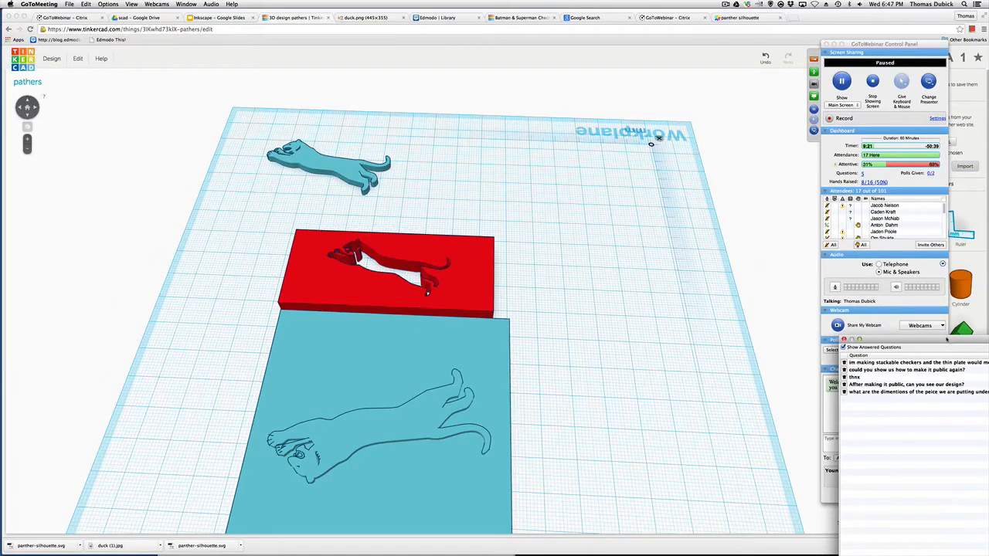
pyautogui.moveTo(947, 344); pyautogui.dragTo(914, 321)
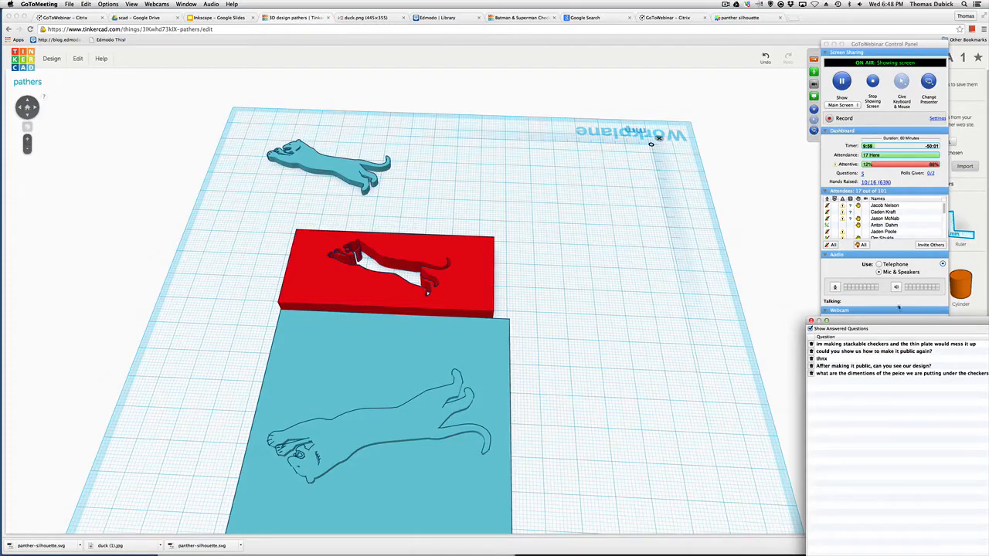
pyautogui.moveTo(905, 326); pyautogui.dragTo(915, 319)
# Look through the webinar attendee list for raised hands, and shift the Questions window partly off the control panel.
pyautogui.scroll(-3, 929, 229)
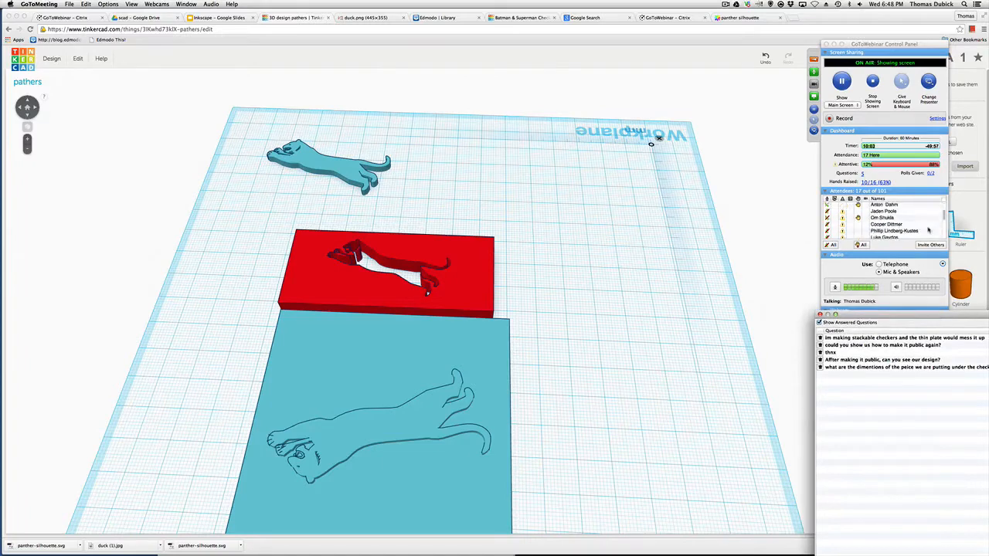
pyautogui.scroll(-5, 929, 230)
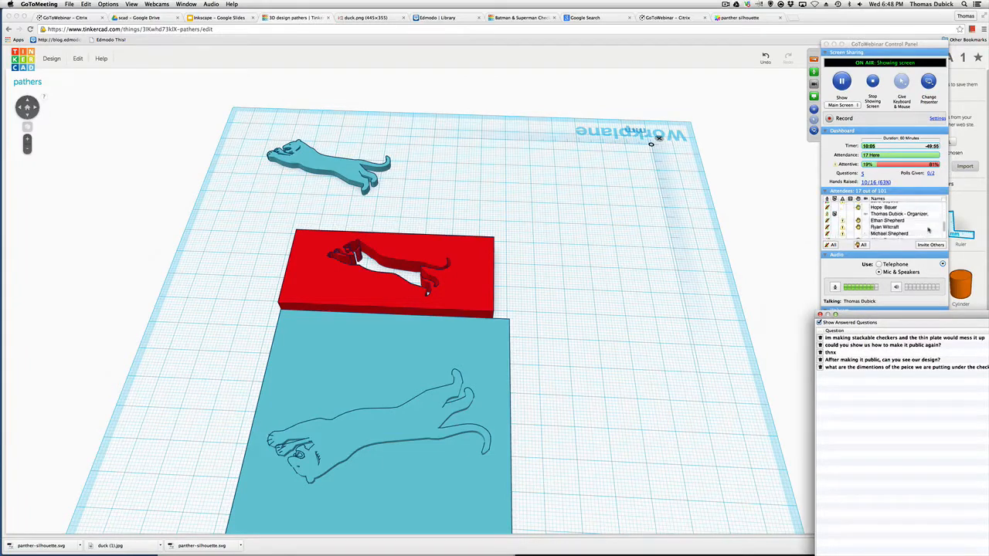
pyautogui.scroll(5, 929, 231)
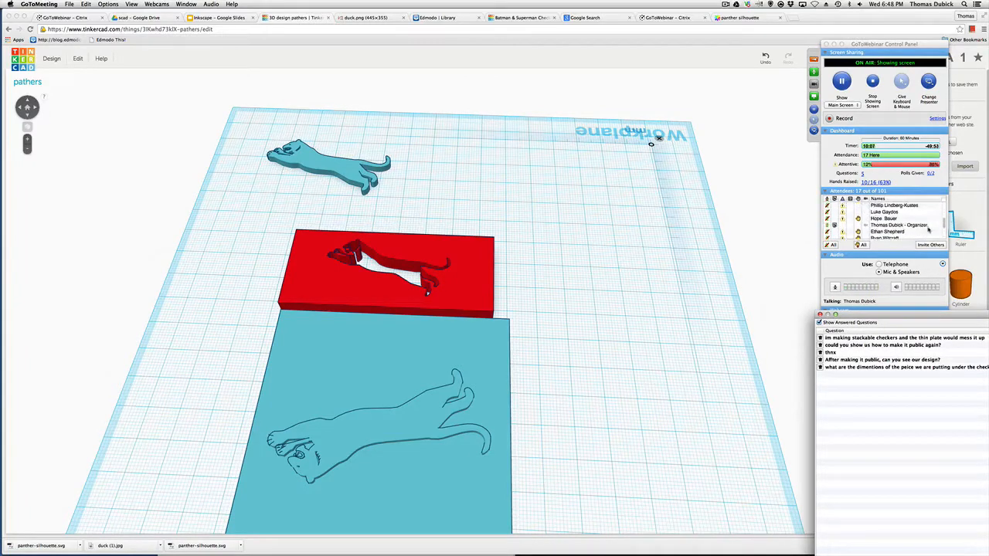
pyautogui.scroll(-3, 928, 230)
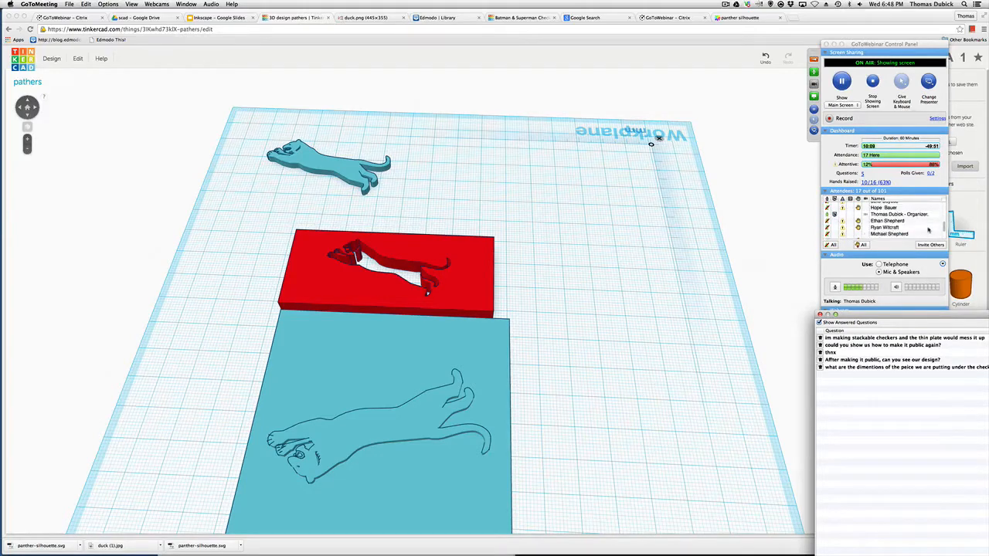
pyautogui.scroll(-3, 929, 230)
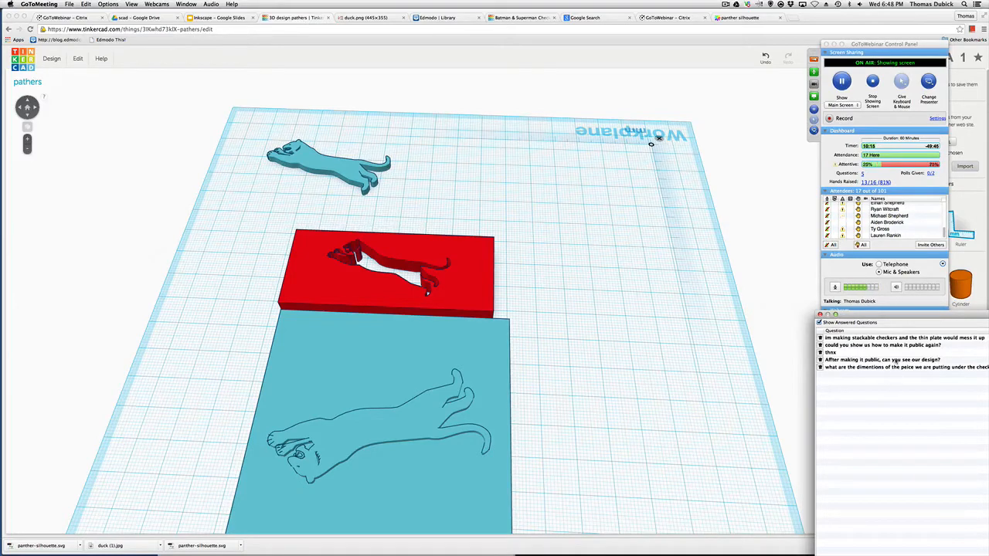
pyautogui.moveTo(883, 316); pyautogui.dragTo(945, 304)
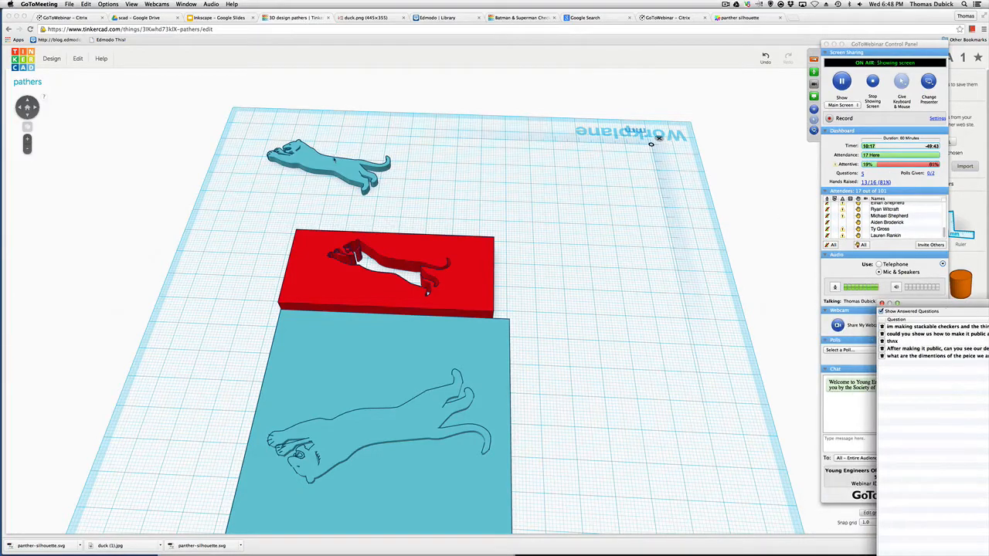
# Move the red block with the panther cut-out and the large blue block sideways on the workplane, and clear the selection.
pyautogui.click(443, 233)
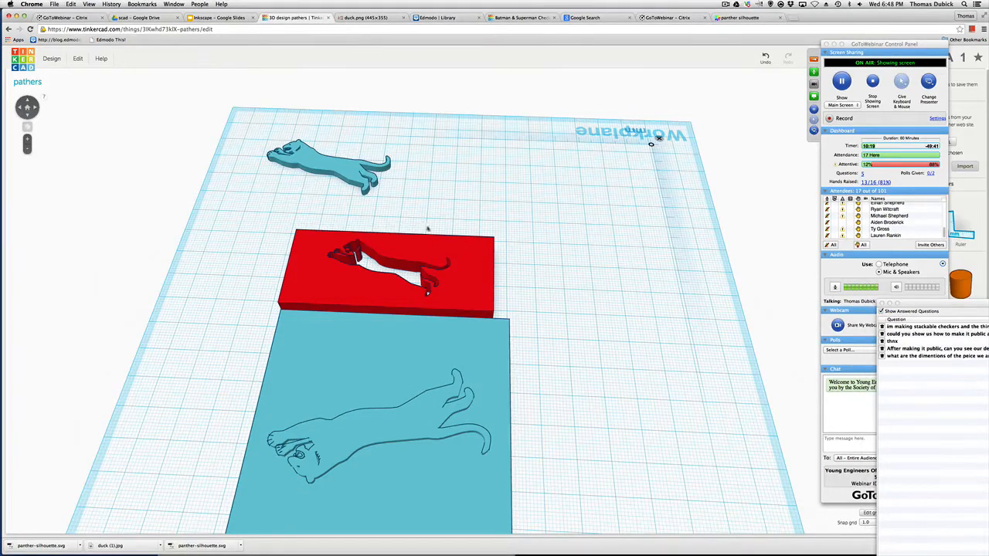
pyautogui.moveTo(443, 243); pyautogui.dragTo(366, 220)
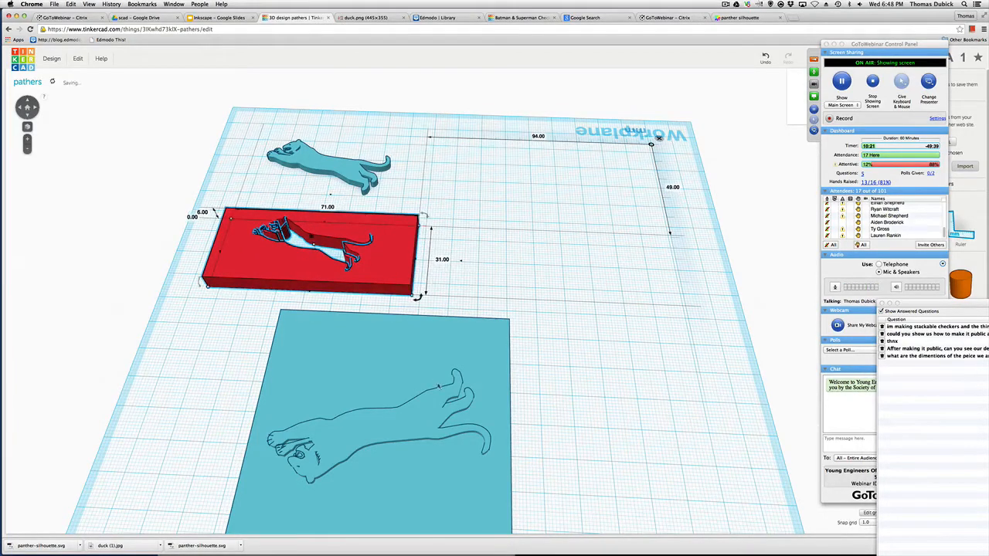
pyautogui.moveTo(438, 387); pyautogui.dragTo(257, 394)
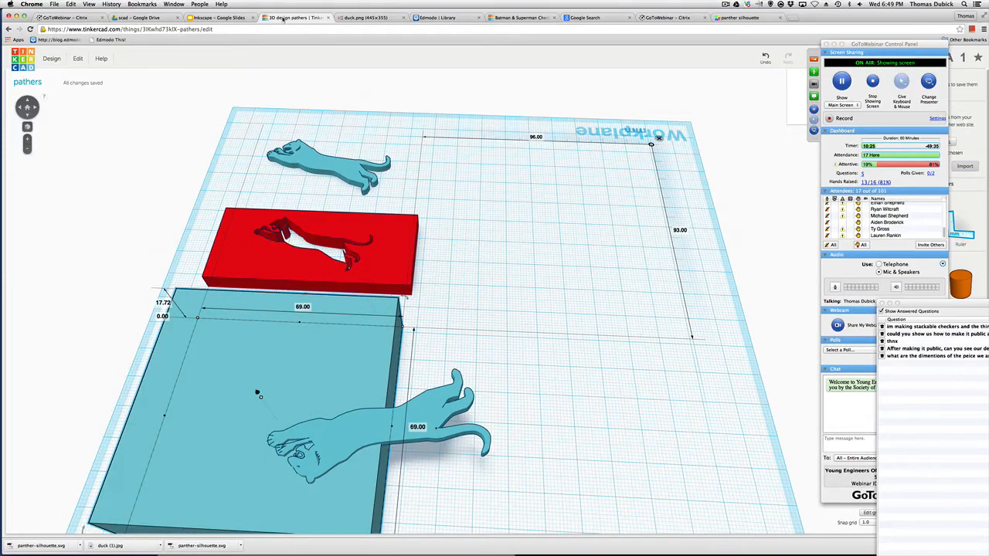
pyautogui.click(70, 5)
pyautogui.click(70, 5)
pyautogui.click(70, 6)
pyautogui.click(74, 14)
pyautogui.click(694, 102)
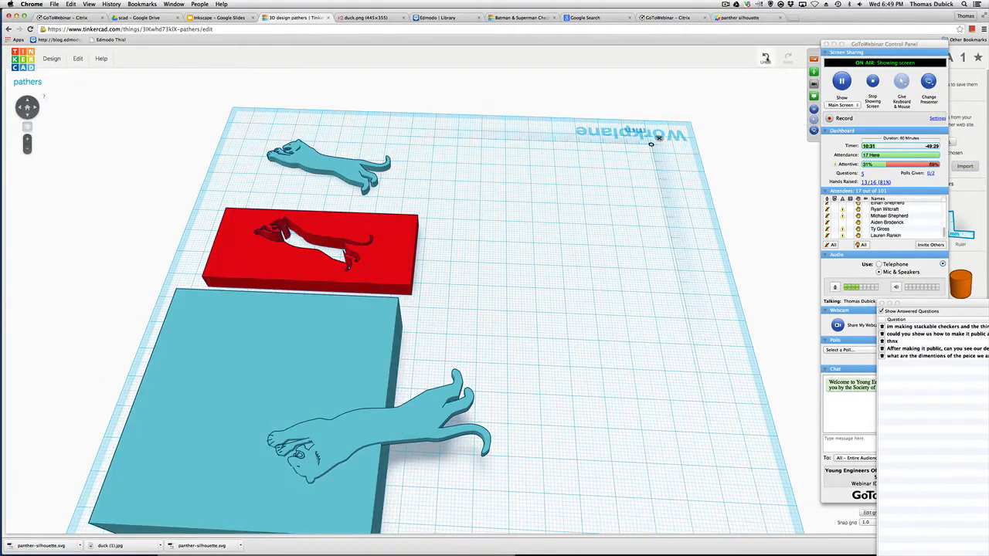
# Undo the last move of the large blue block, and group it with its panther before shifting the group into line with the red block.
pyautogui.click(765, 57)
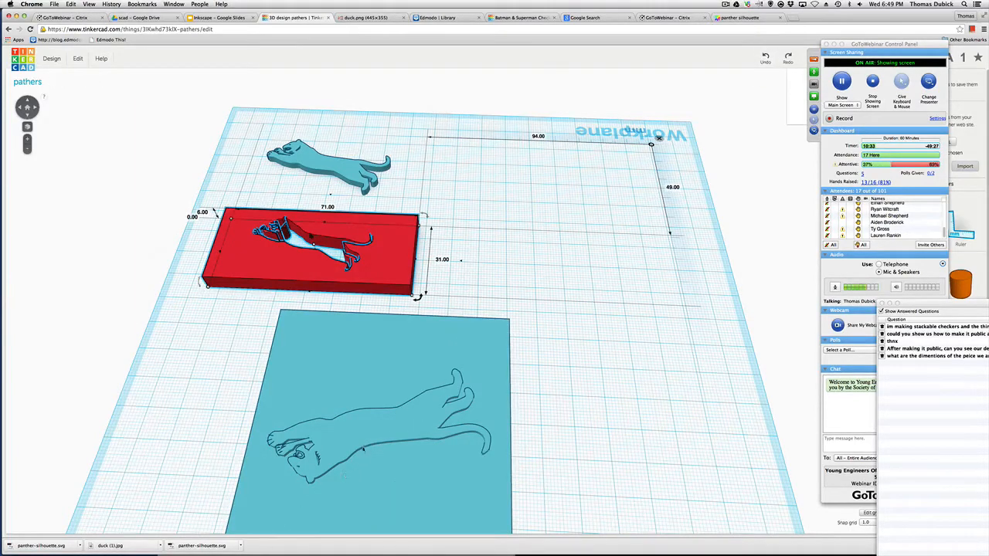
pyautogui.moveTo(204, 335); pyautogui.dragTo(466, 506)
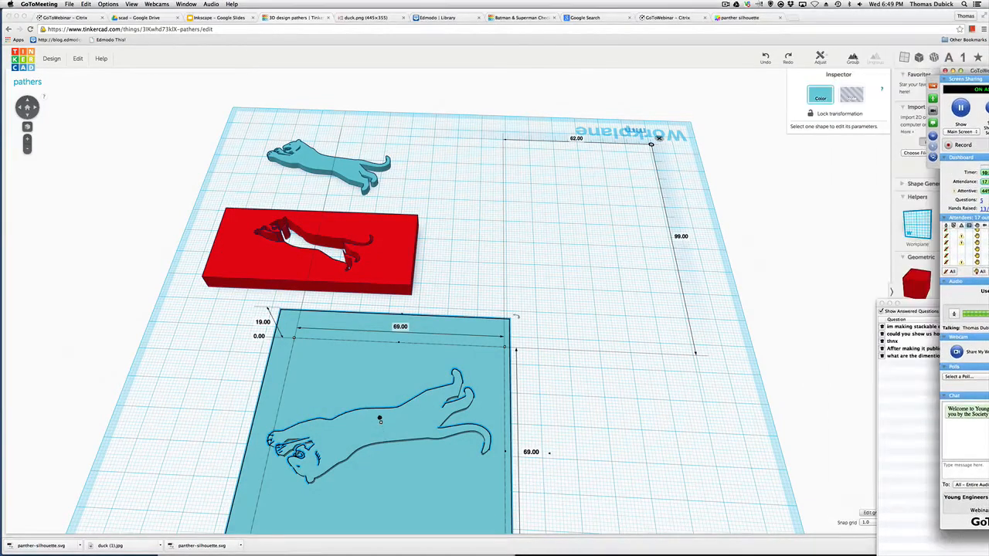
pyautogui.click(853, 58)
pyautogui.click(853, 58)
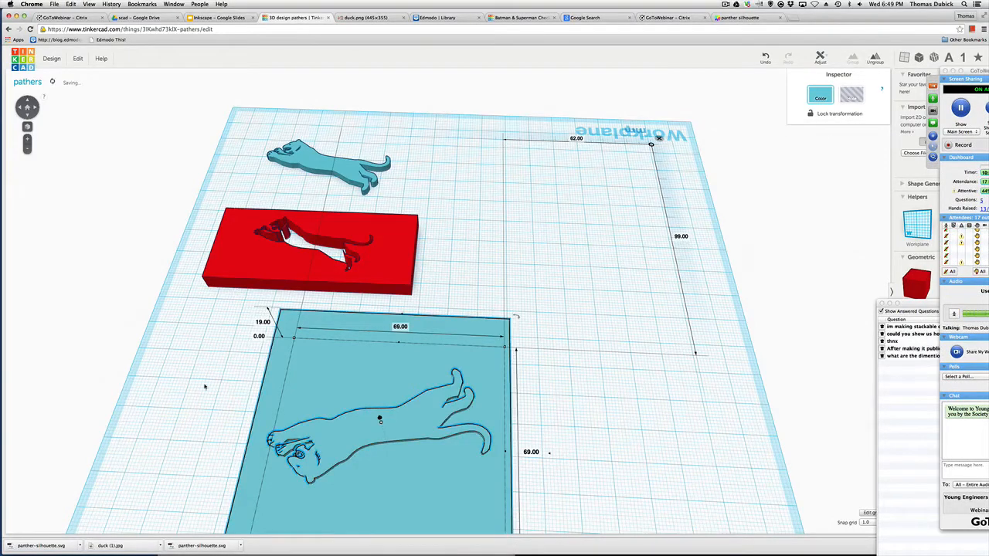
pyautogui.moveTo(399, 380); pyautogui.dragTo(289, 372)
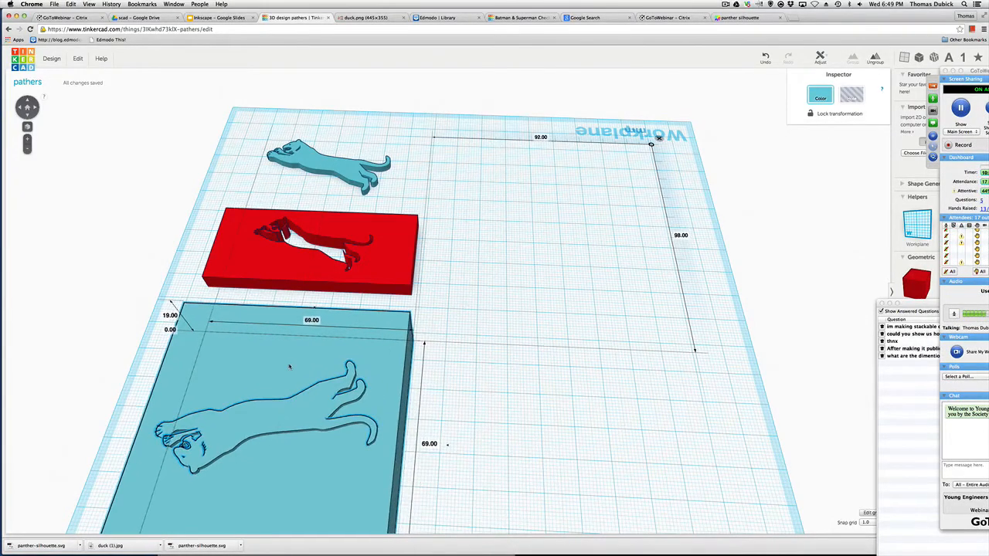
pyautogui.click(482, 398)
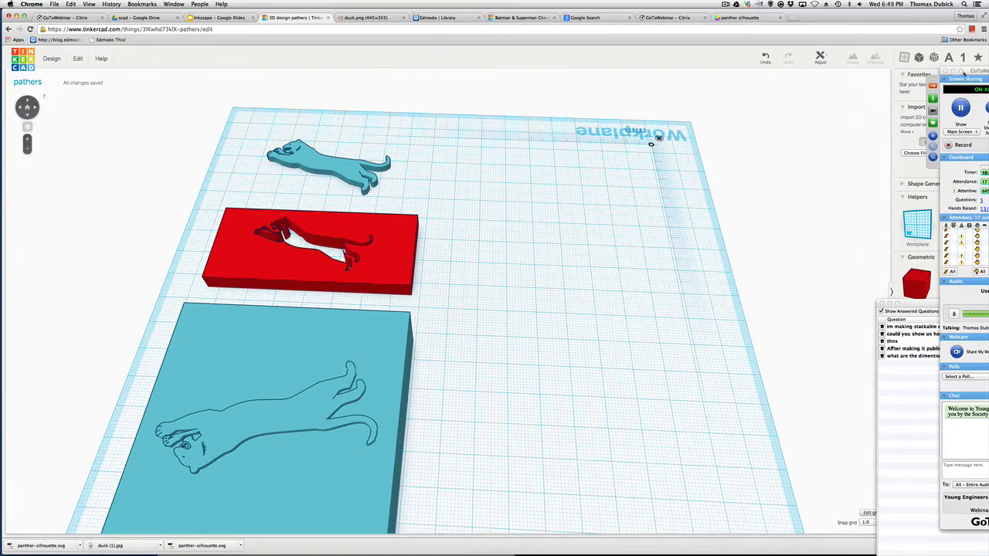
# Move the webinar control panel, the Questions window and the browser window aside to uncover the Tinkercad shape library.
pyautogui.moveTo(963, 70); pyautogui.dragTo(981, 507)
pyautogui.click(942, 303)
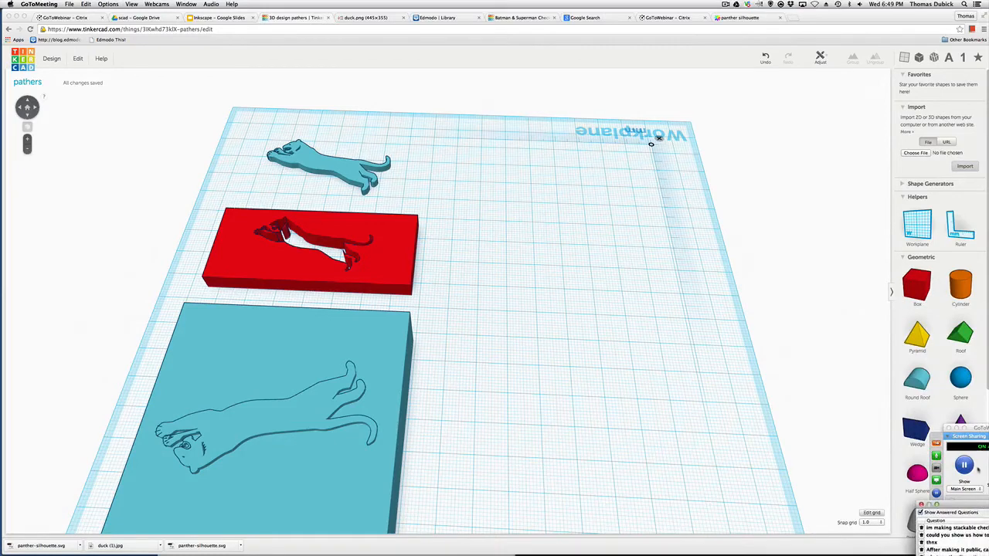
pyautogui.click(972, 426)
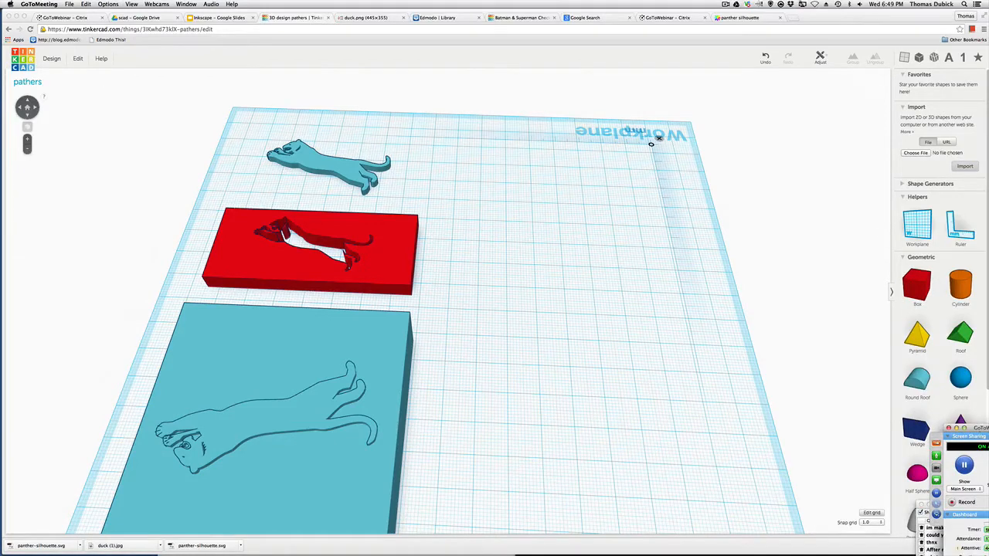
pyautogui.moveTo(830, 12)
pyautogui.mouseDown()
pyautogui.moveTo(775, 12)
pyautogui.moveTo(850, 13)
pyautogui.moveTo(837, 12)
pyautogui.mouseUp()
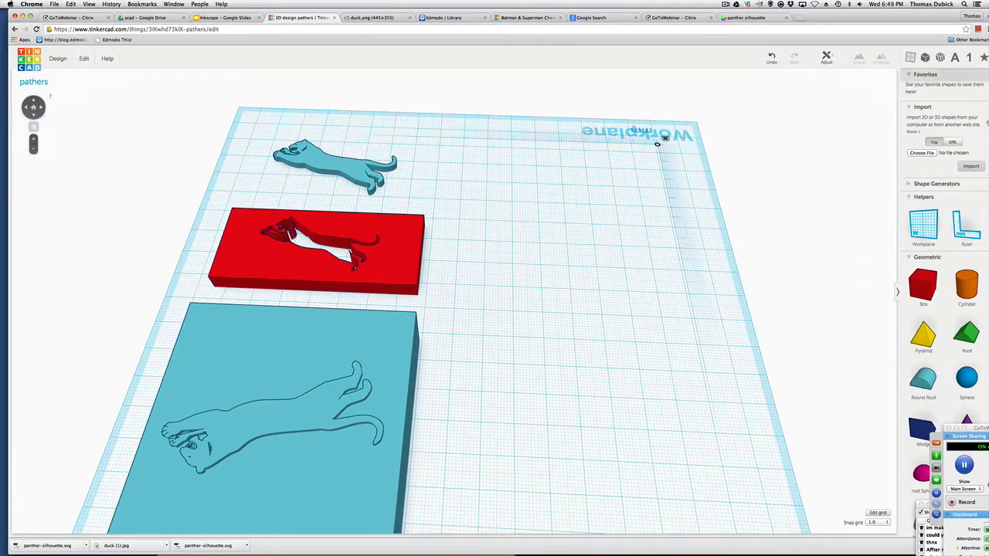
# Collapse the Import, Favorites, Helpers and Geometric sections of the shape library.
pyautogui.scroll(-2, 959, 357)
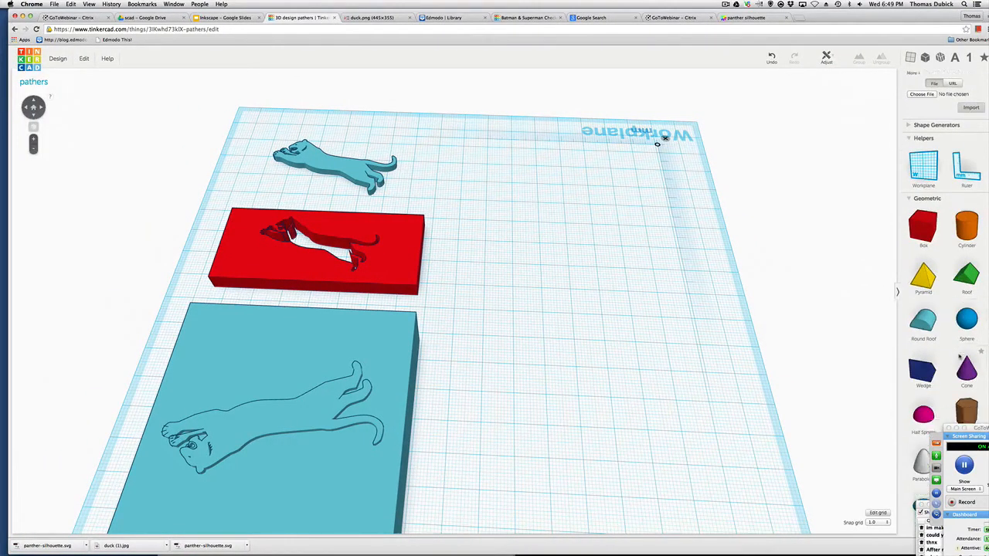
pyautogui.scroll(2, 959, 357)
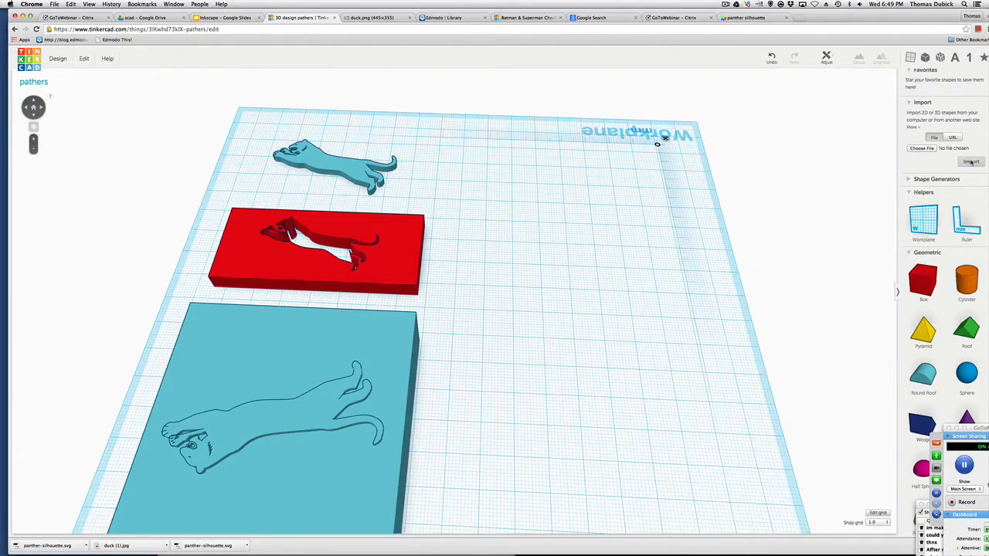
pyautogui.click(919, 102)
pyautogui.click(911, 73)
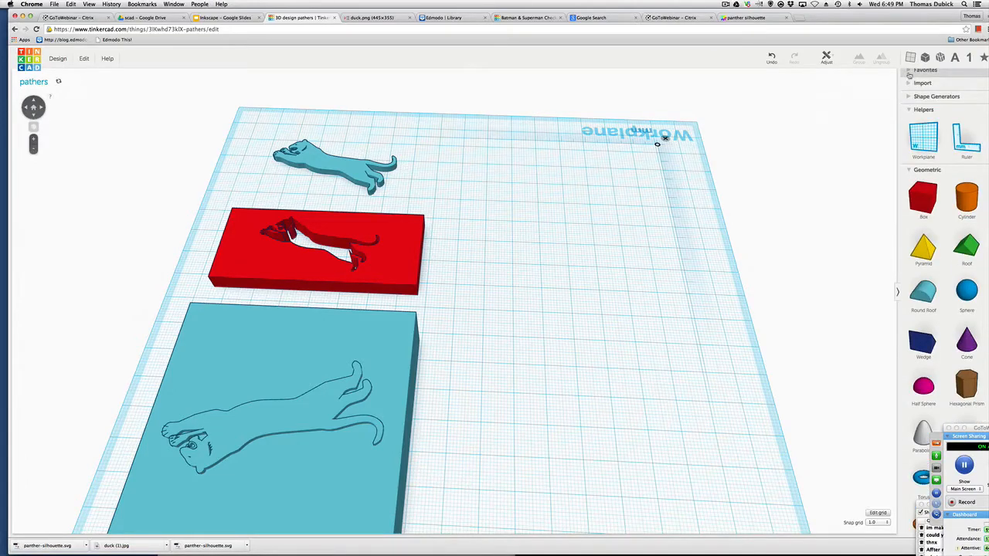
pyautogui.click(911, 110)
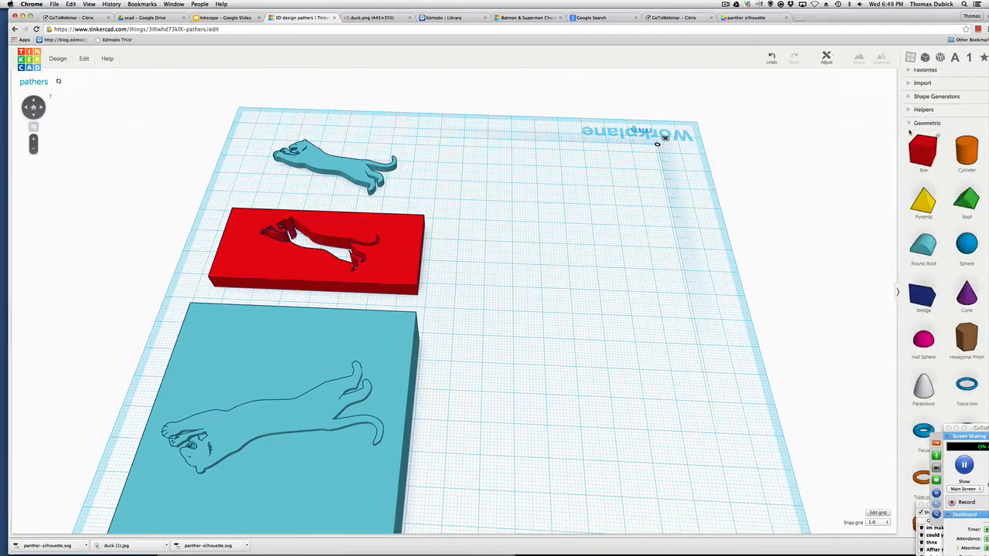
pyautogui.click(913, 124)
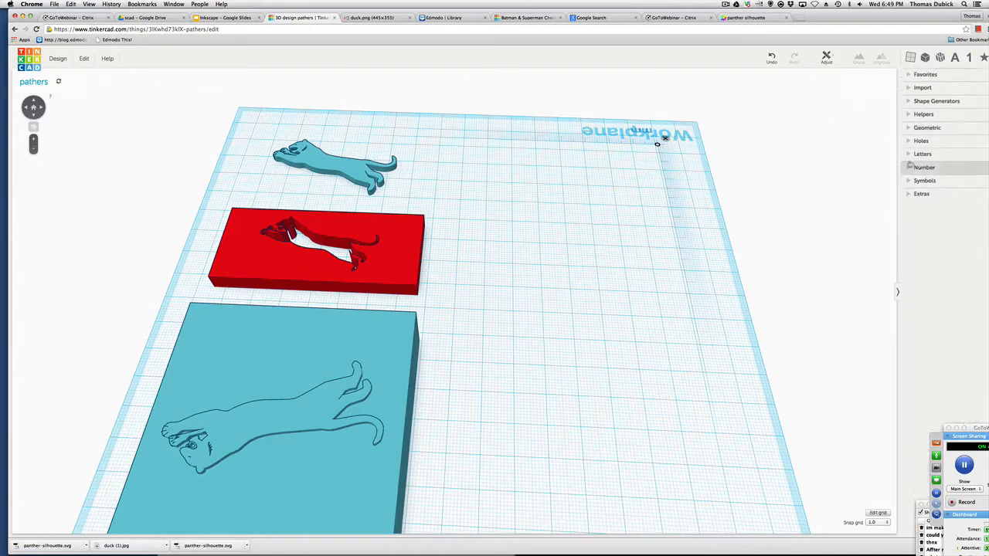
# Choose panther-silhouette.svg from the Desktop folder as the file to import.
pyautogui.click(921, 88)
pyautogui.click(925, 135)
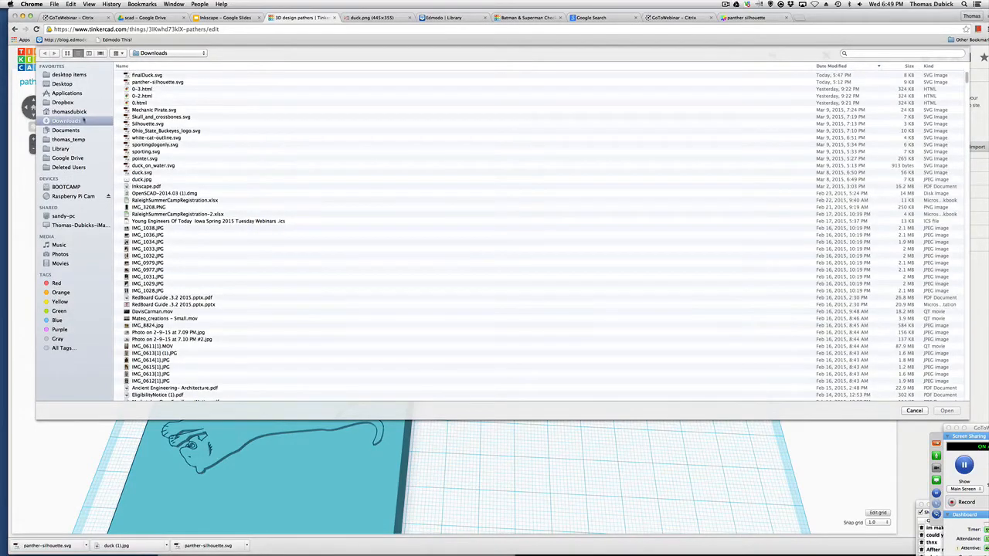
pyautogui.click(77, 112)
pyautogui.doubleClick(160, 76)
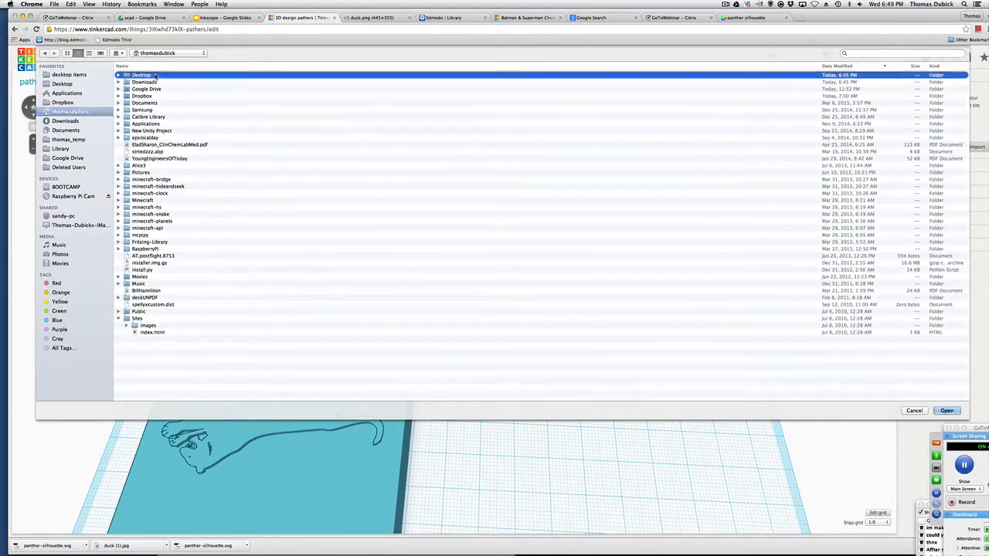
pyautogui.click(160, 75)
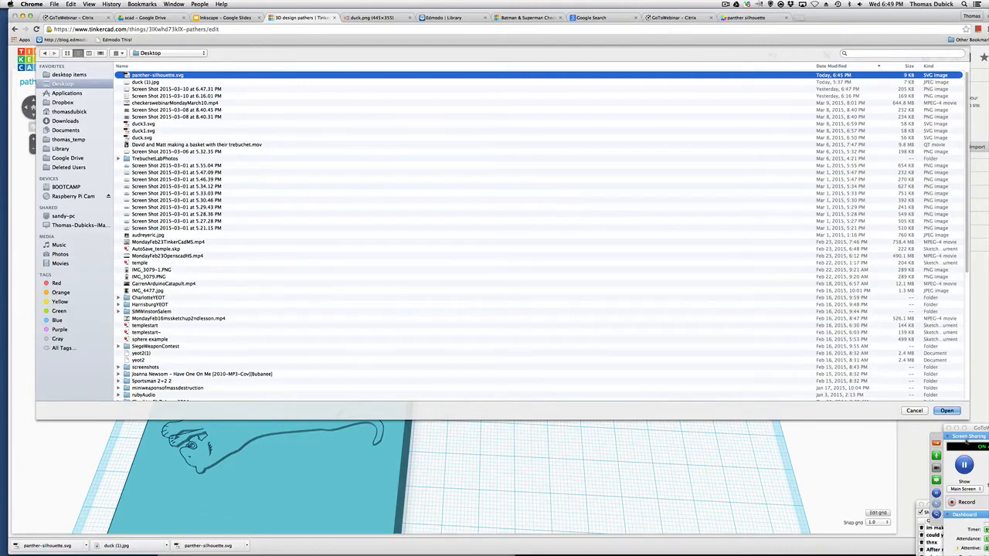
pyautogui.click(947, 411)
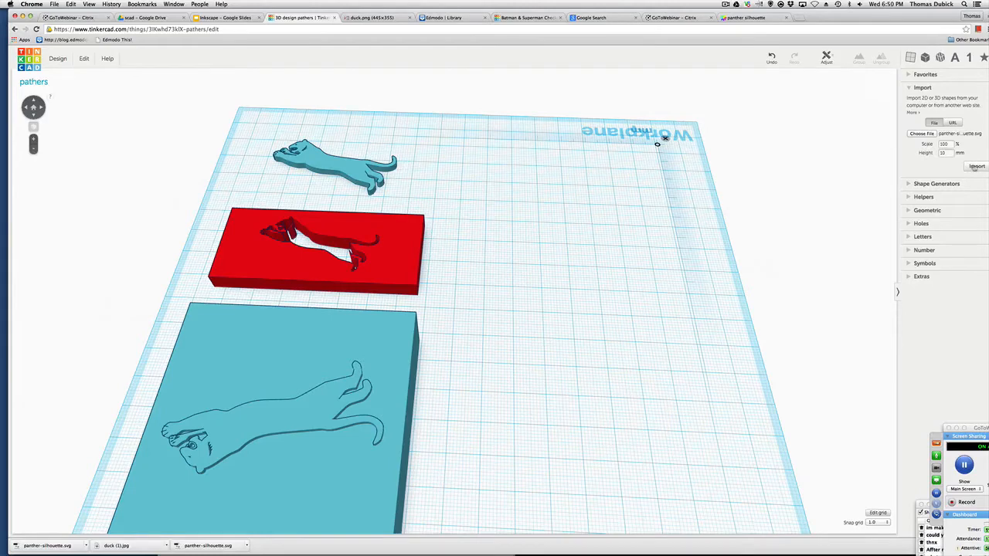
# Import the panther SVG at 100% scale and 10 mm height, view its full size, and delete it.
pyautogui.click(979, 166)
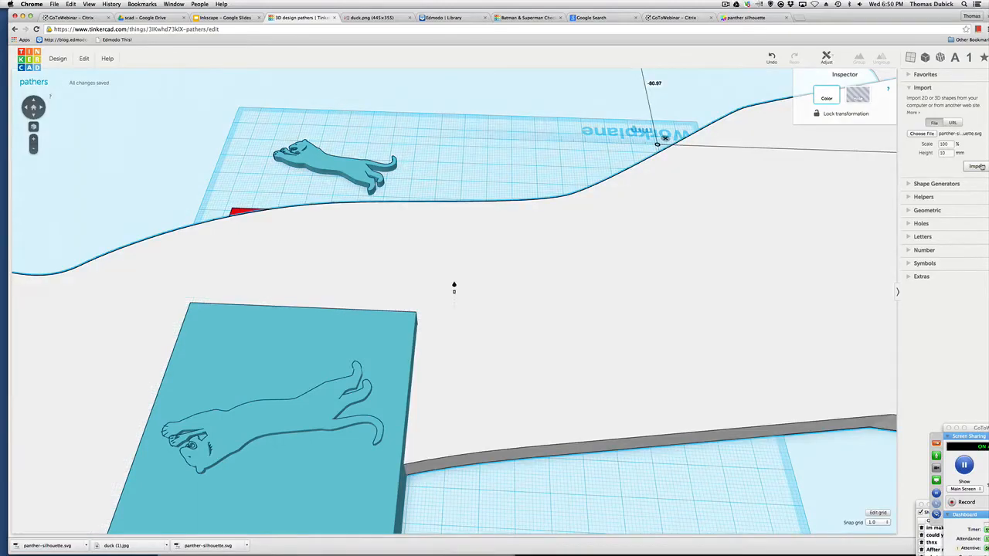
pyautogui.scroll(-5, 471, 343)
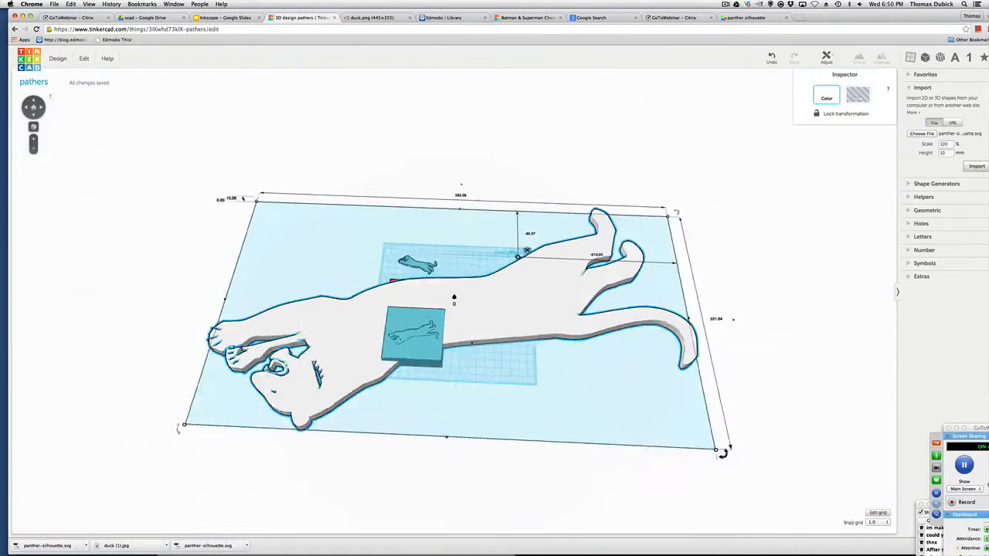
pyautogui.scroll(5, 468, 342)
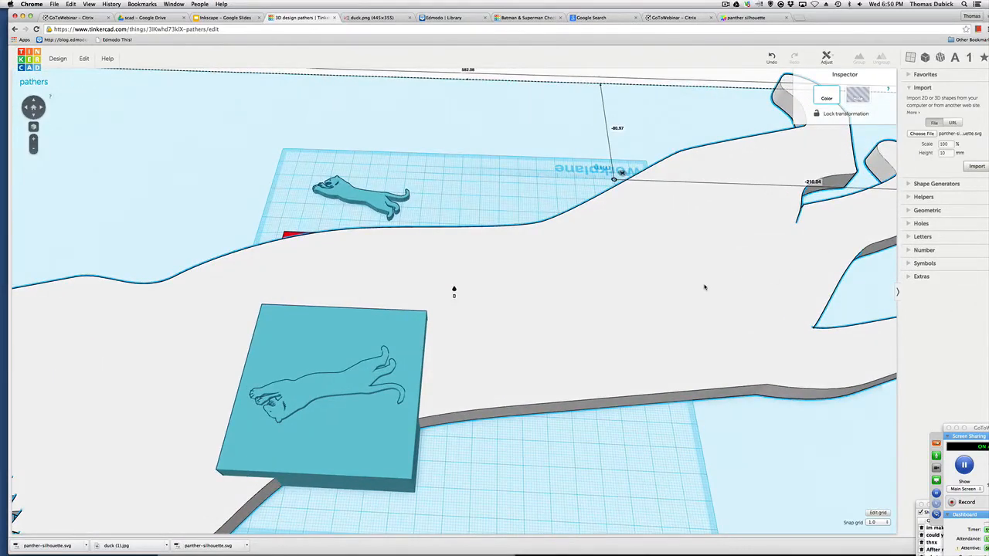
pyautogui.press('Delete')
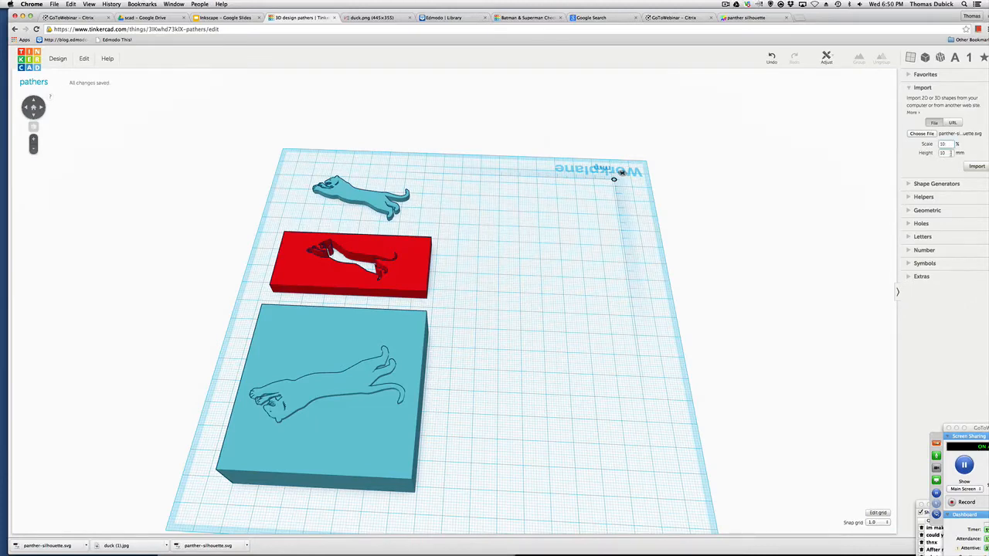
# Import the panther SVG at 10% scale and 4 mm height, and move it onto the open workplane beside the red block.
pyautogui.click(951, 153)
pyautogui.click(977, 166)
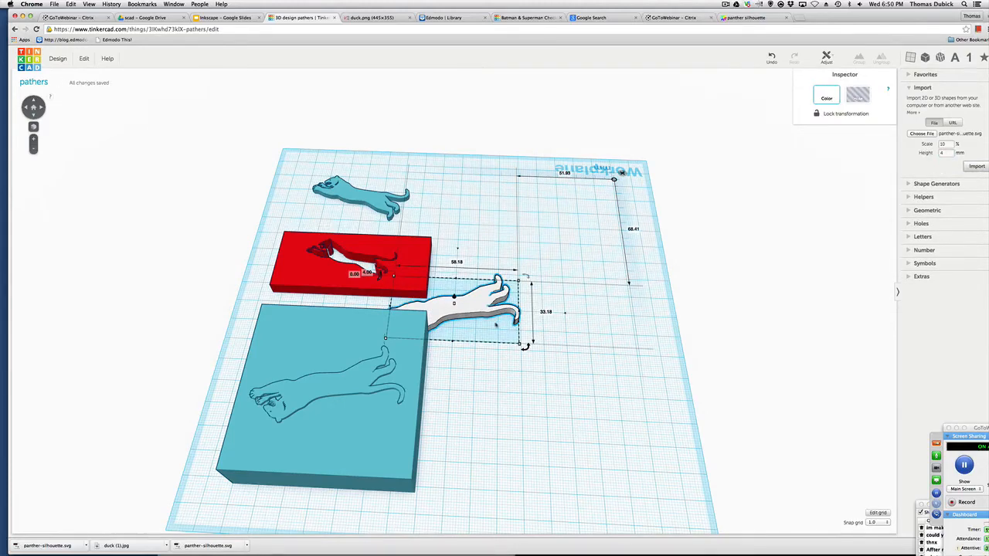
pyautogui.click(496, 324)
pyautogui.moveTo(479, 309); pyautogui.dragTo(581, 301)
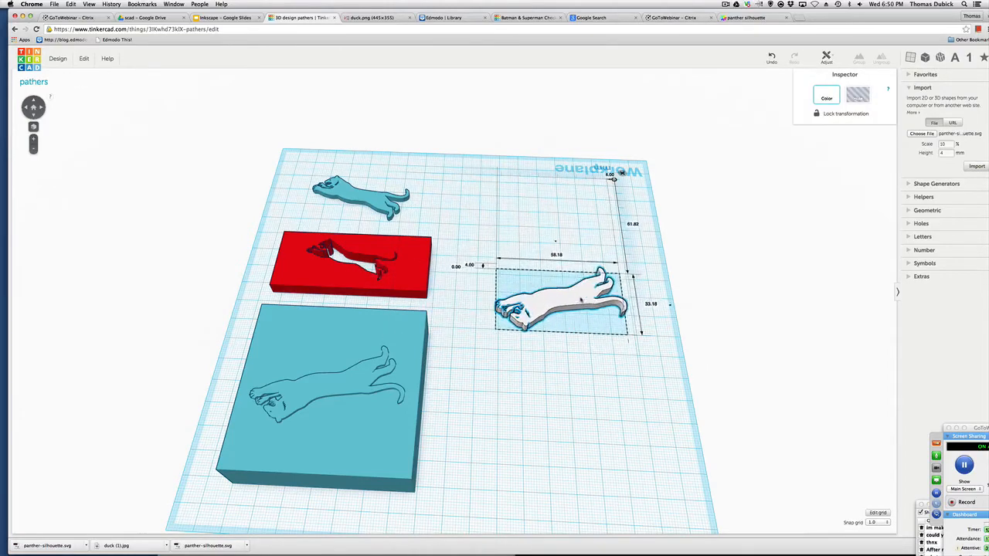
# Flip the white panther over and rotate it flat on the workplane until its body is nearly level with its head facing the red block.
pyautogui.click(575, 334)
pyautogui.click(565, 292)
pyautogui.moveTo(629, 271)
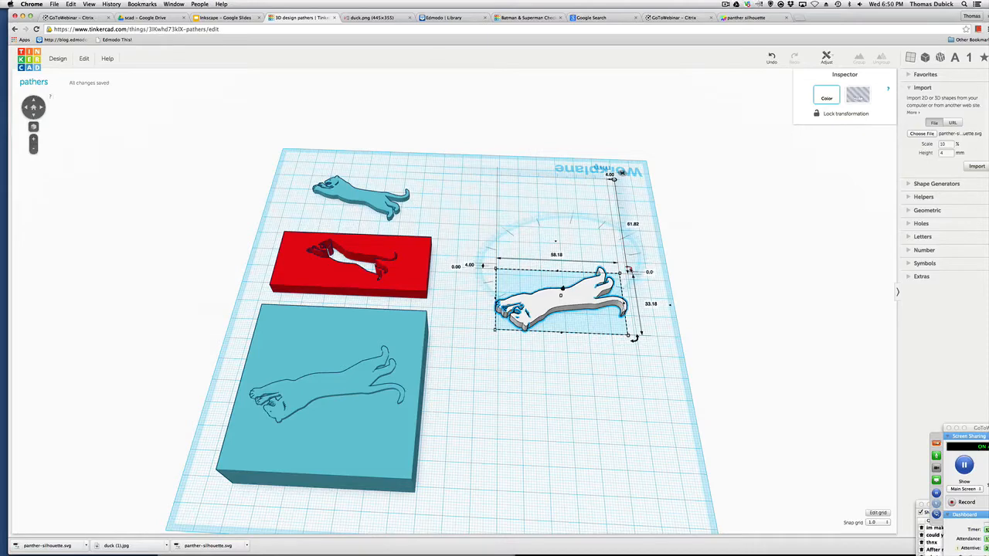
pyautogui.moveTo(629, 272); pyautogui.dragTo(482, 259)
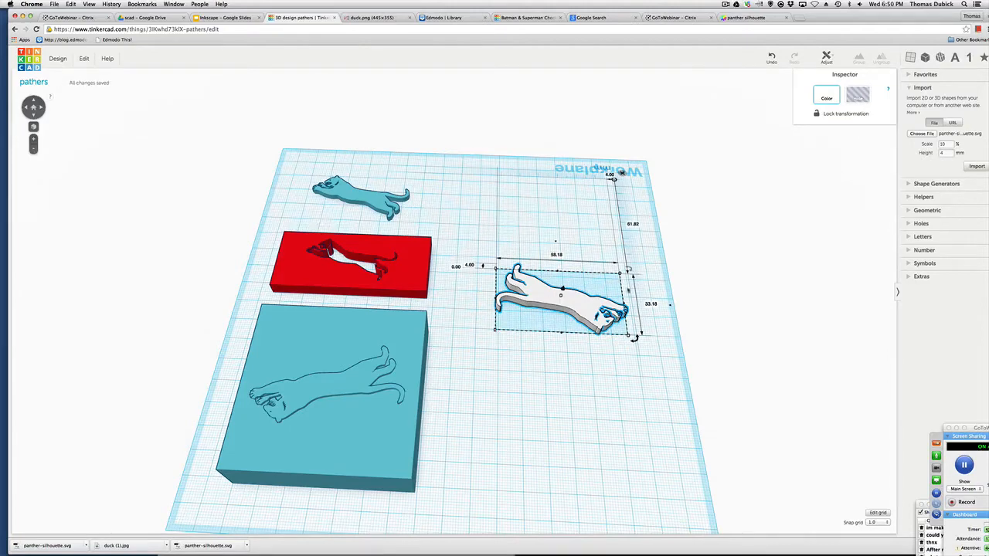
pyautogui.moveTo(634, 337); pyautogui.dragTo(467, 306)
pyautogui.click(563, 406)
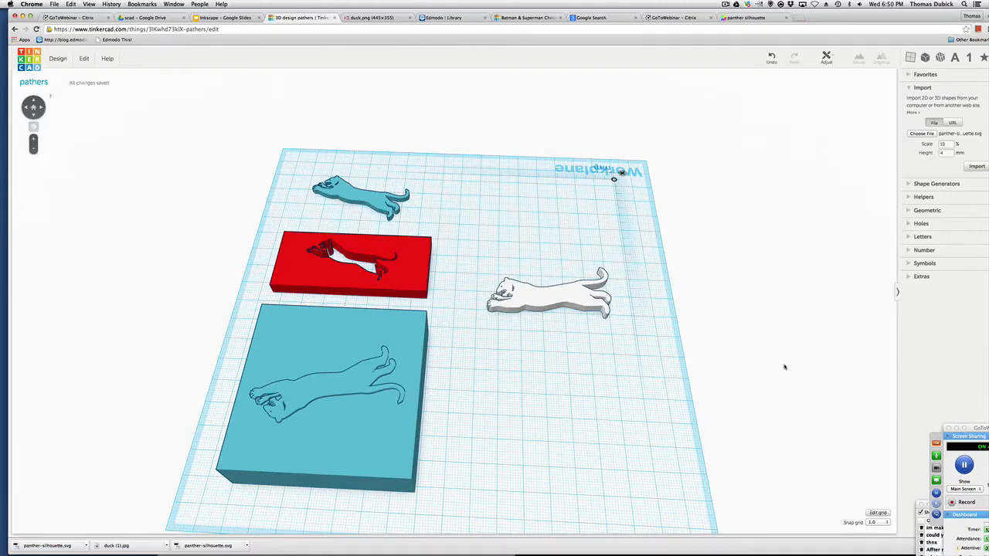
# Nudge the white panther slightly farther back on the workplane.
pyautogui.click(550, 297)
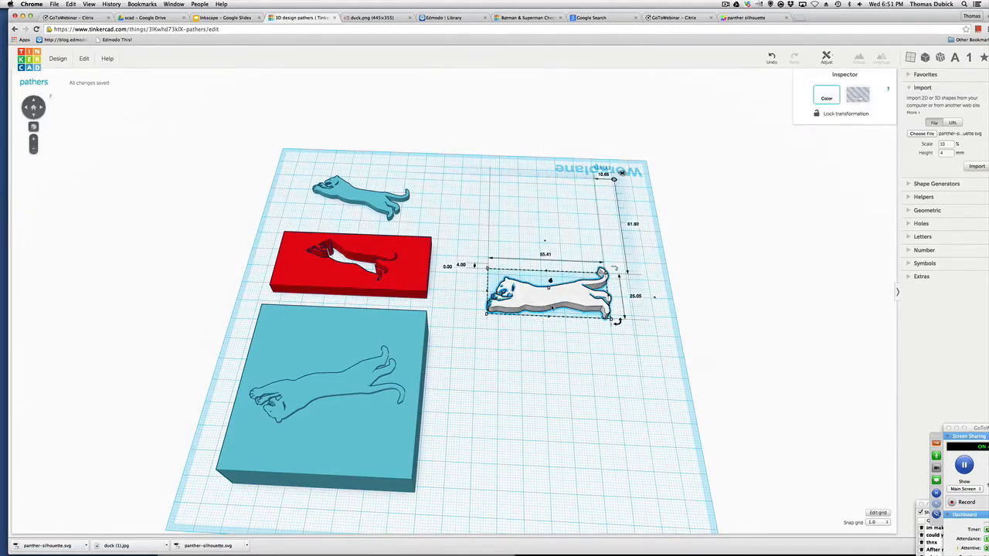
pyautogui.moveTo(551, 301); pyautogui.dragTo(551, 290)
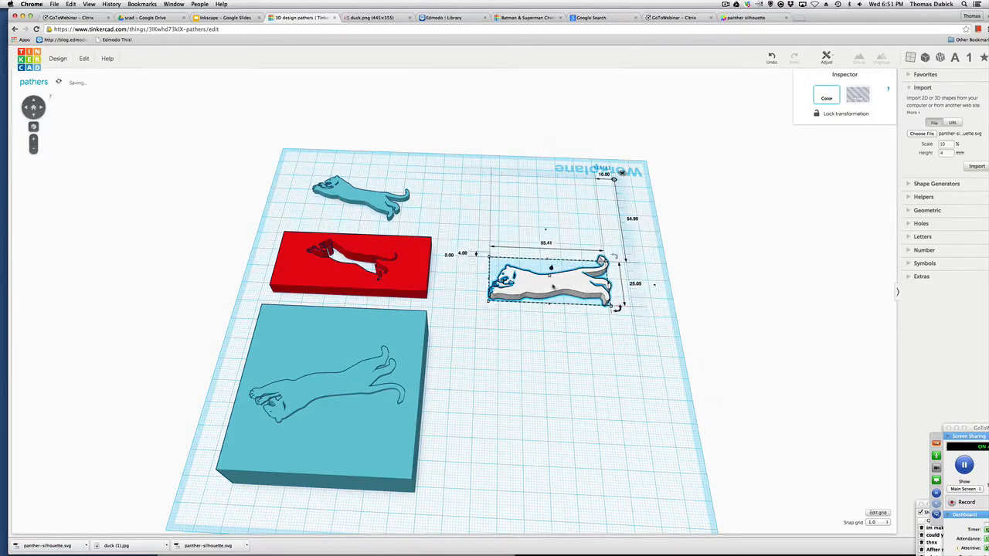
pyautogui.click(588, 355)
pyautogui.click(584, 303)
# Place a ruler at the workplane's front corner beside the large blue block.
pyautogui.click(923, 197)
pyautogui.moveTo(955, 237); pyautogui.dragTo(229, 514)
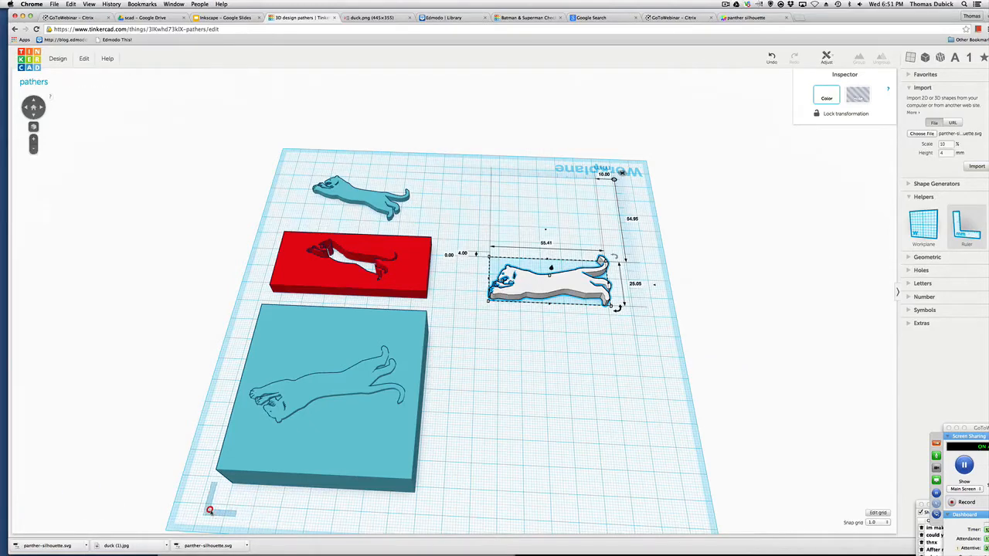
pyautogui.click(209, 511)
pyautogui.click(638, 458)
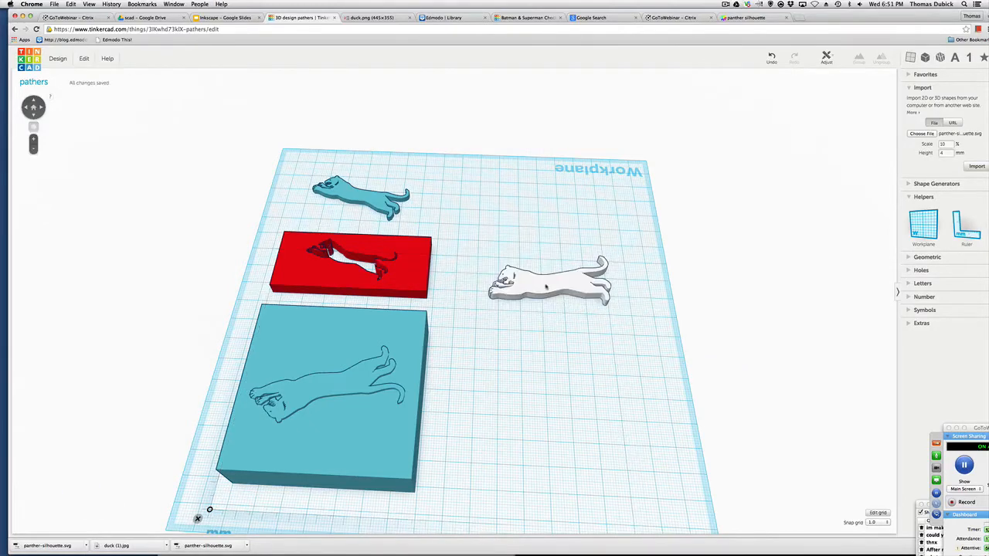
# Scale the white panther down proportionally to about 40 mm long and 18 mm wide, and clear the selection.
pyautogui.click(542, 285)
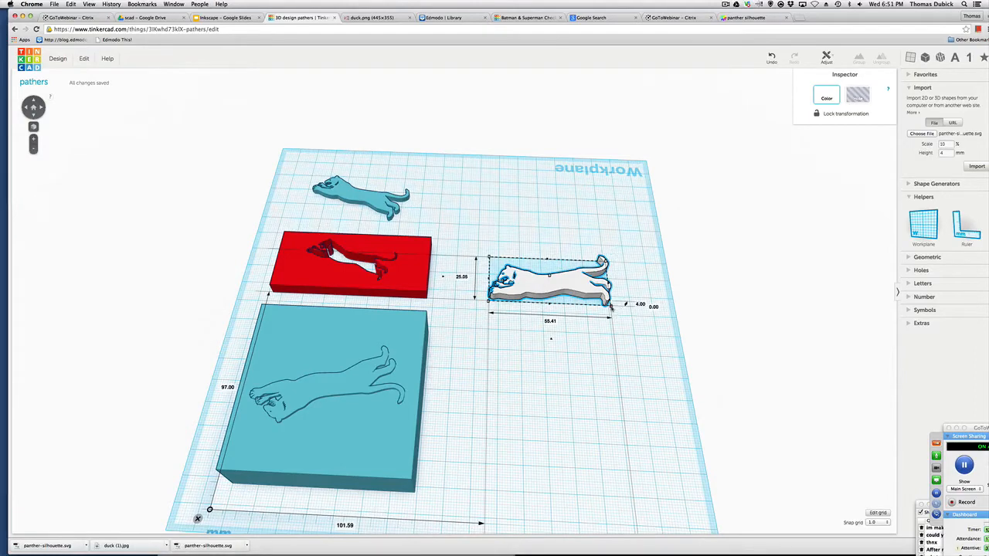
pyautogui.moveTo(610, 307); pyautogui.dragTo(578, 293)
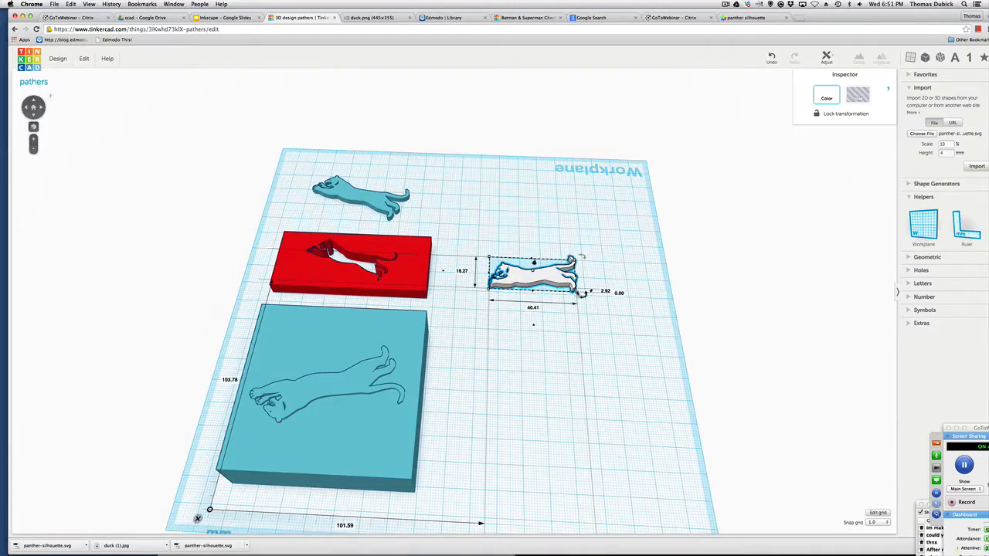
pyautogui.click(634, 315)
pyautogui.click(563, 282)
pyautogui.click(565, 367)
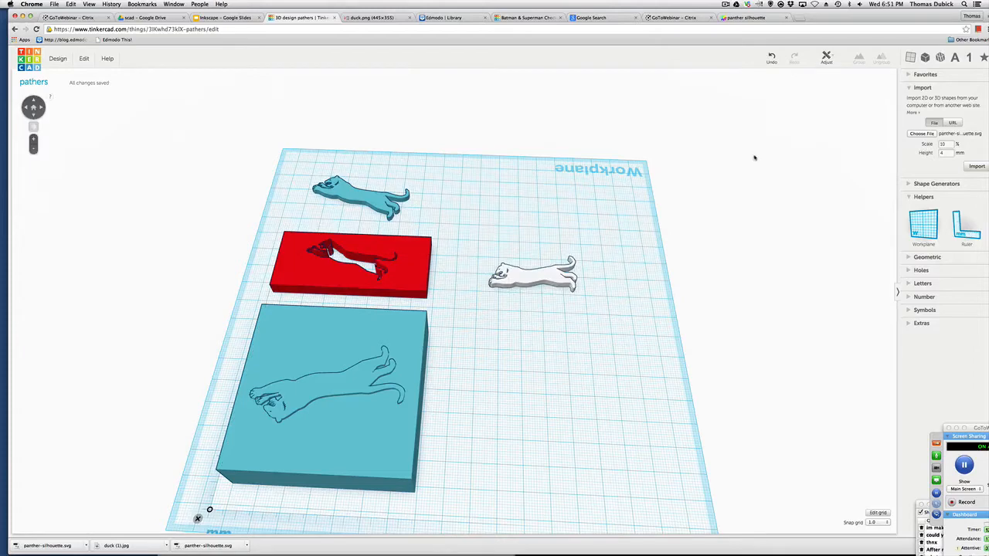
# Add a cylinder from the geometric shapes to the workplane in front of the white panther.
pyautogui.click(925, 58)
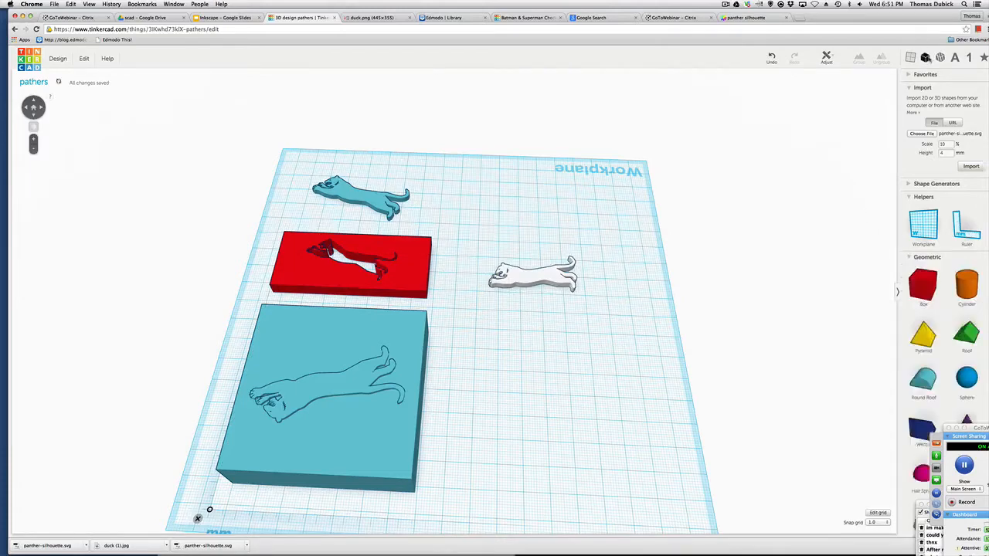
pyautogui.moveTo(951, 122); pyautogui.dragTo(520, 365)
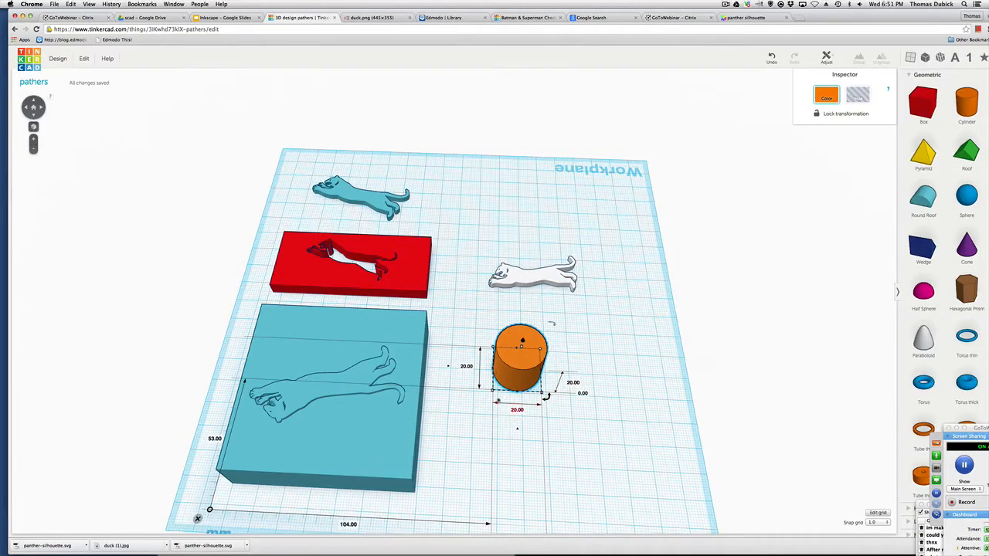
# Resize the orange cylinder to a disc 50 mm long, 50 mm wide and 7 mm high, and clear the selection.
pyautogui.click(466, 366)
pyautogui.write('50')
pyautogui.click(516, 410)
pyautogui.write('50')
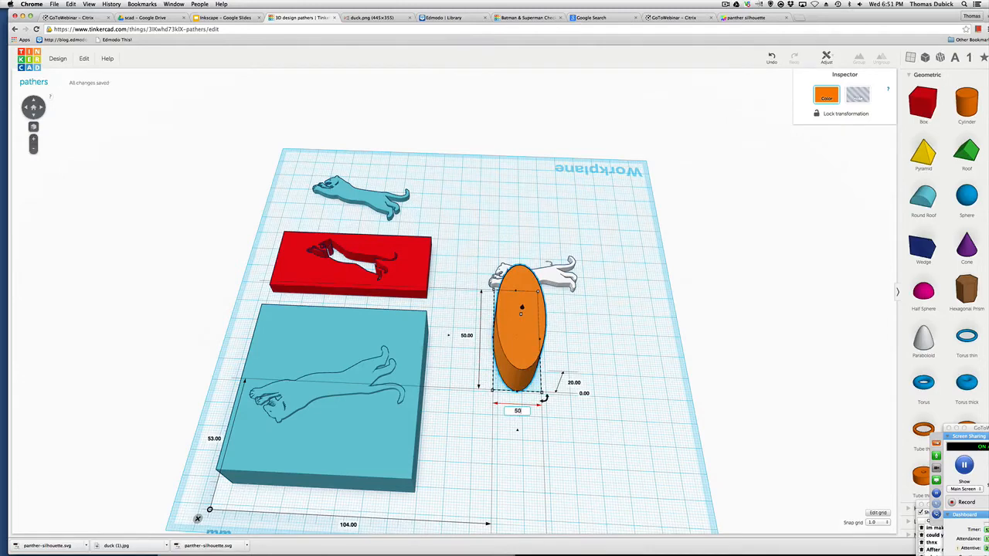
pyautogui.press('Return')
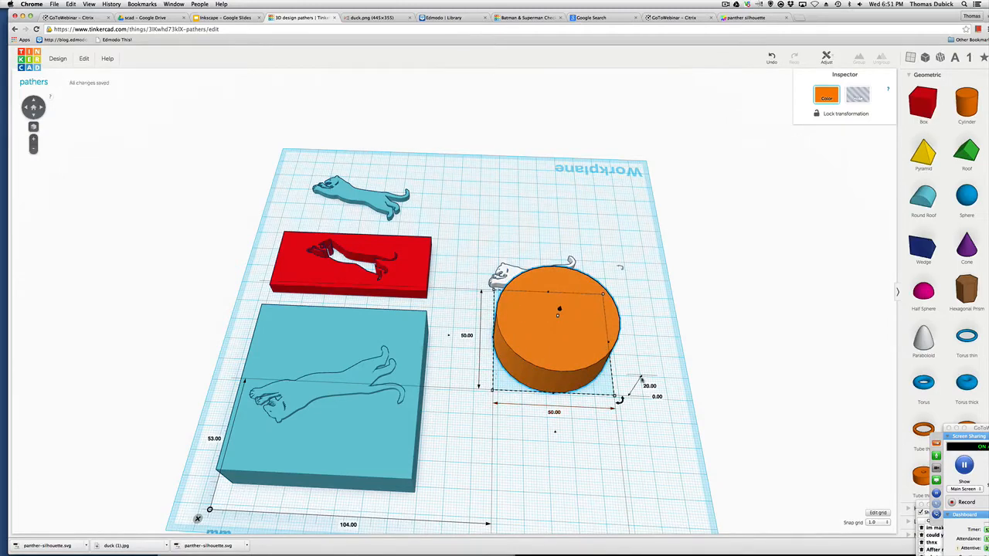
pyautogui.click(649, 386)
pyautogui.write('7')
pyautogui.press('Return')
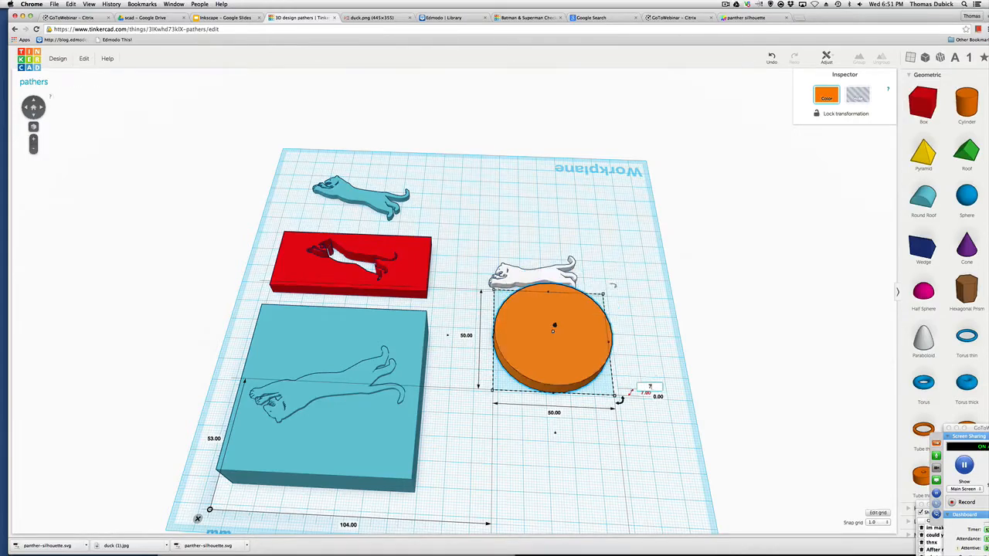
pyautogui.click(596, 269)
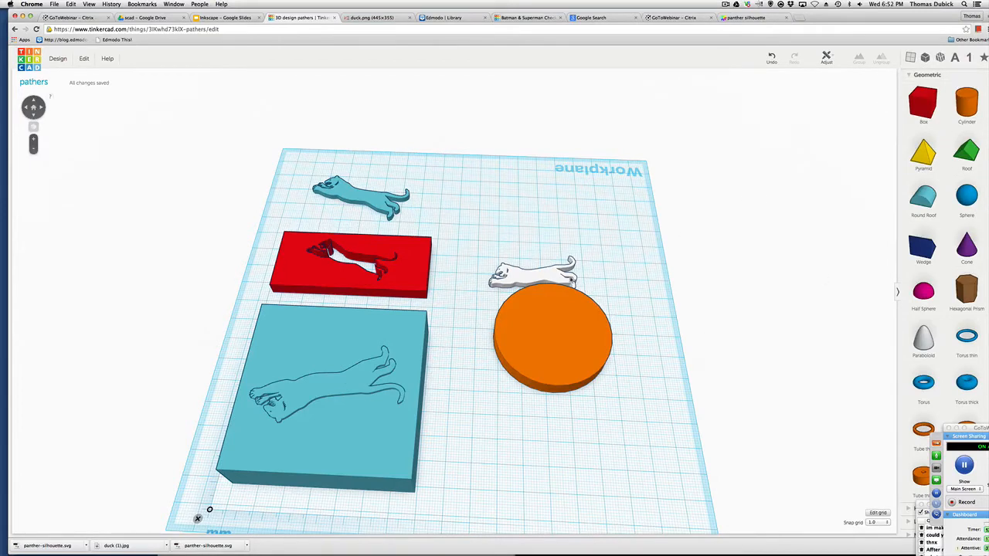
# Nudge the orange disc forward about 6 mm, away from the white panther.
pyautogui.press('Down')
pyautogui.press('Down')
pyautogui.press('Down')
pyautogui.press('Down')
pyautogui.press('Down')
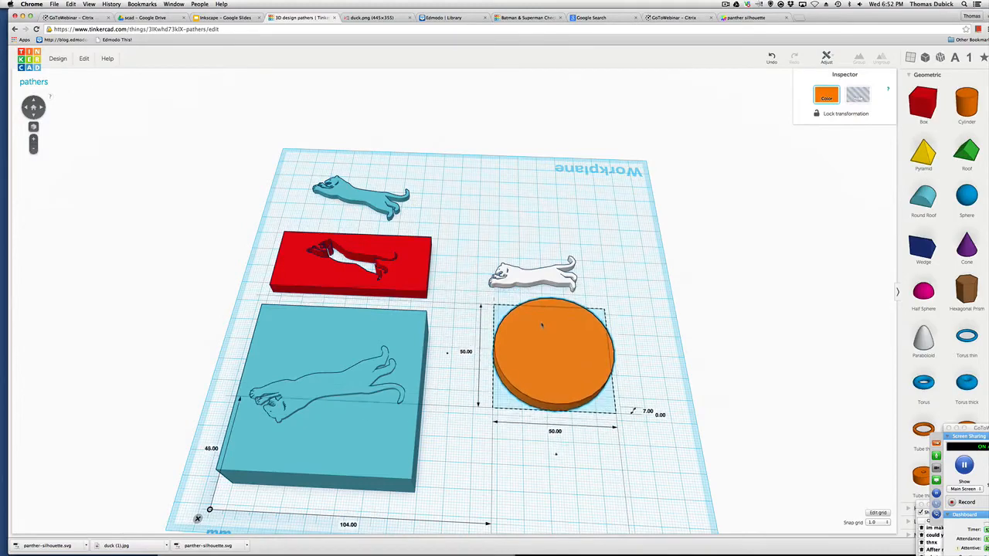
pyautogui.scroll(3, 761, 277)
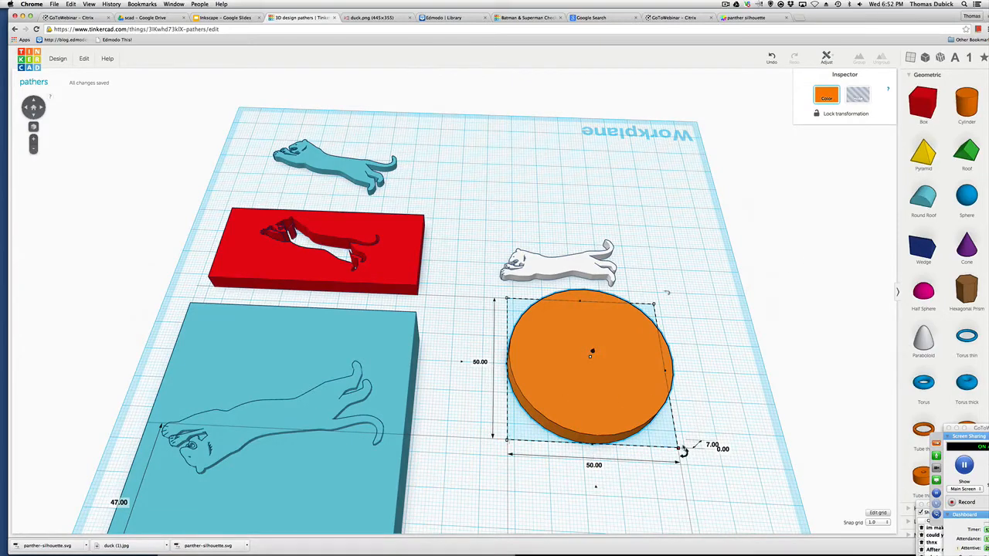
pyautogui.click(593, 466)
pyautogui.click(666, 300)
# Move the white panther onto the orange disc, raised about 6 mm above the workplane, and fine-tune its position near the disc's middle.
pyautogui.click(586, 271)
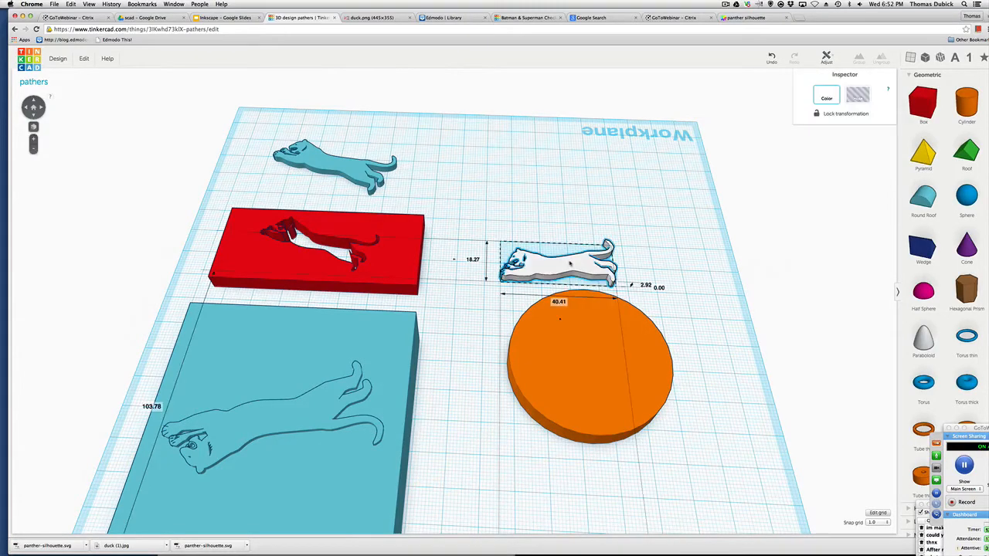
pyautogui.moveTo(591, 276); pyautogui.dragTo(590, 350)
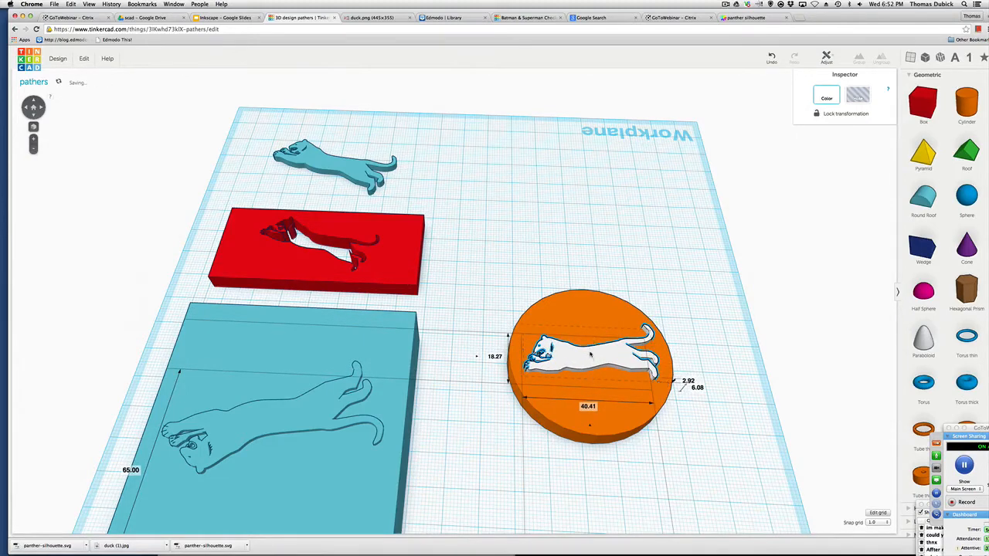
pyautogui.press('Up')
pyautogui.press('Up')
pyautogui.press('Down')
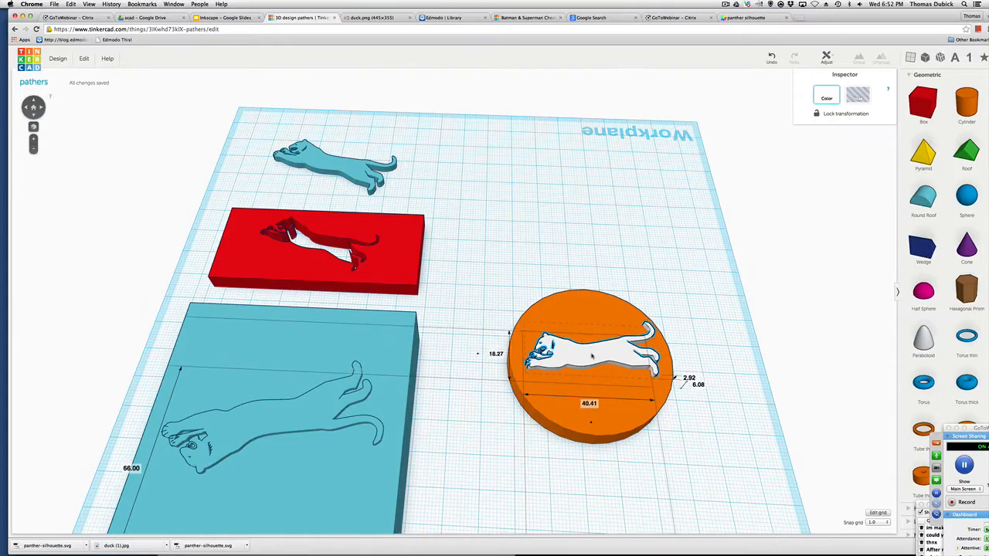
pyautogui.click(706, 394)
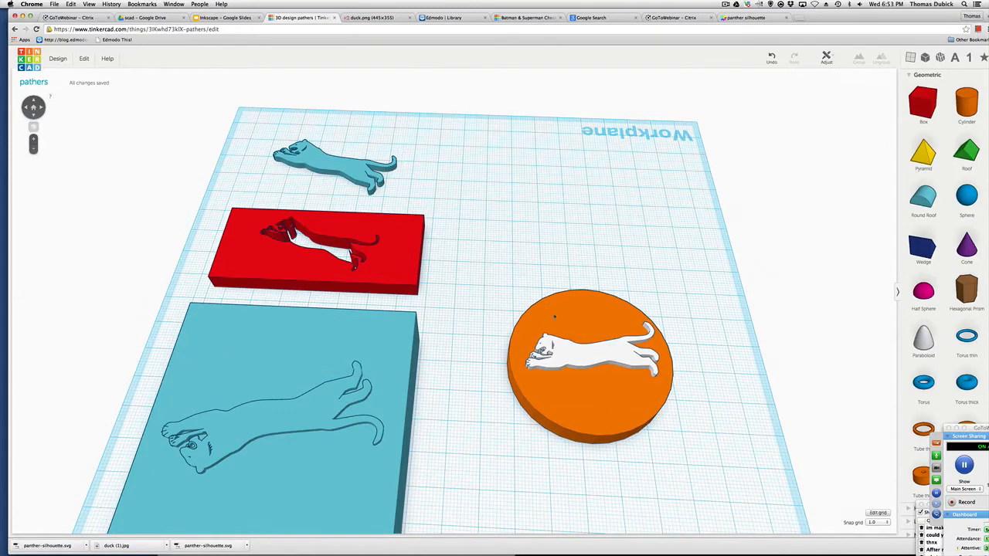
# Align the white panther and the orange disc on their centers in both horizontal directions.
pyautogui.moveTo(502, 263); pyautogui.dragTo(698, 455)
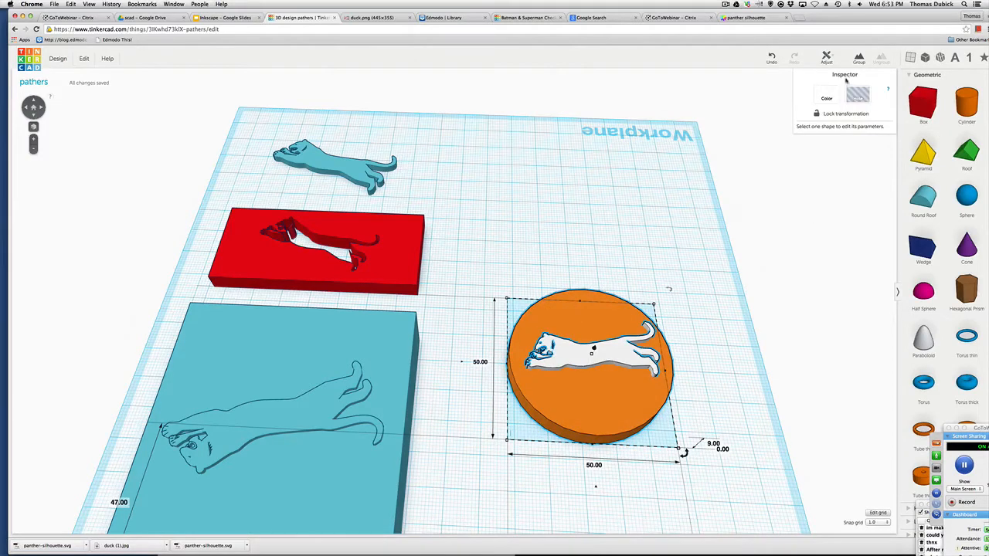
pyautogui.click(829, 58)
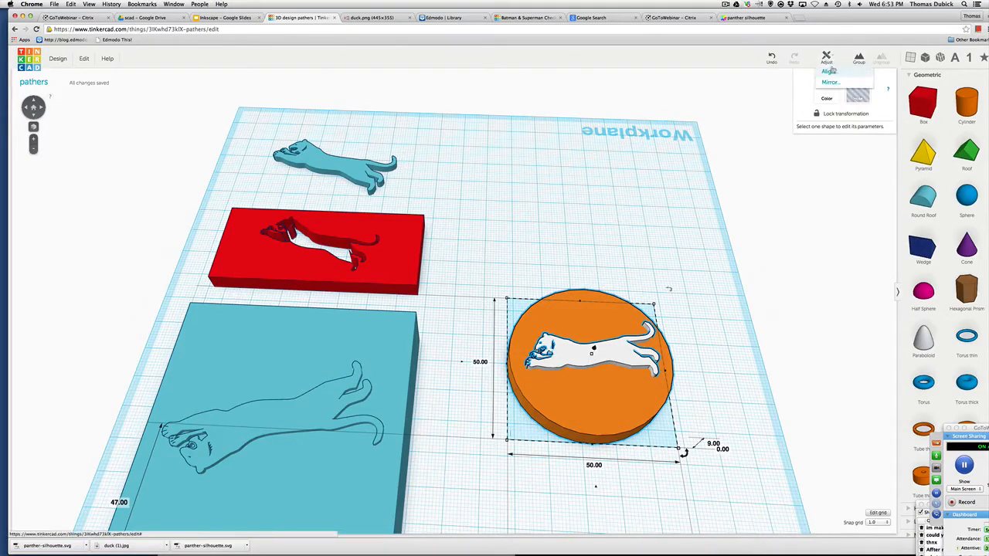
pyautogui.click(828, 71)
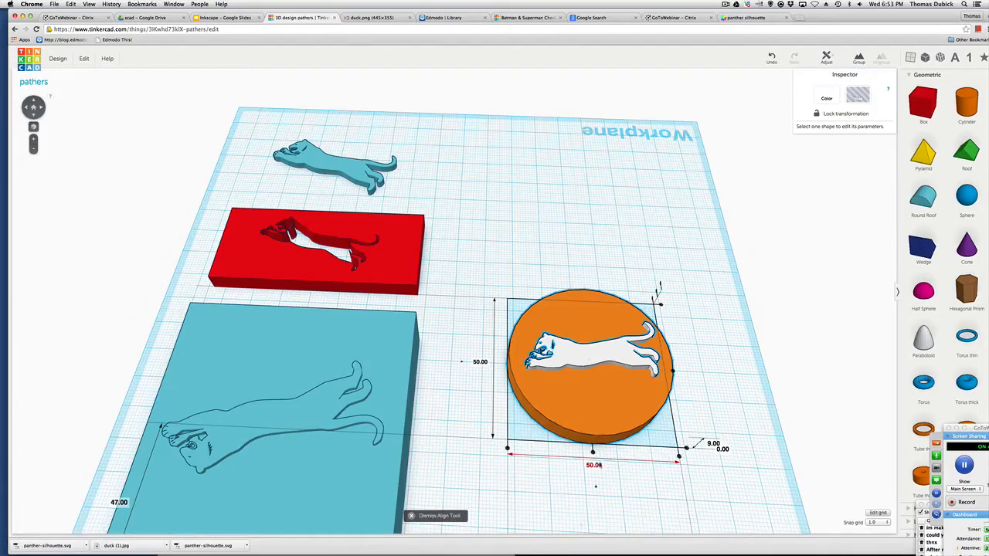
pyautogui.click(592, 452)
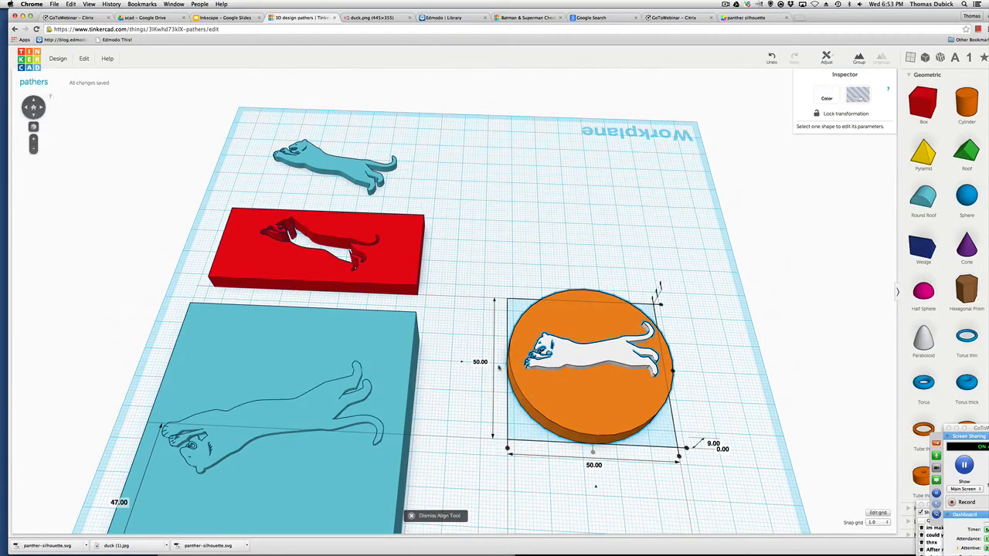
pyautogui.moveTo(725, 401); pyautogui.dragTo(605, 427, button='right')
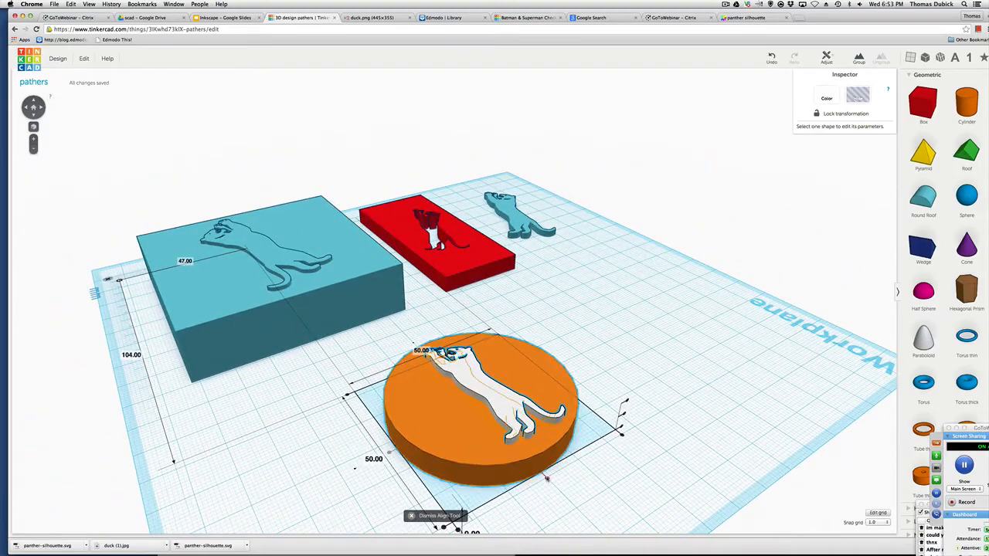
pyautogui.click(546, 479)
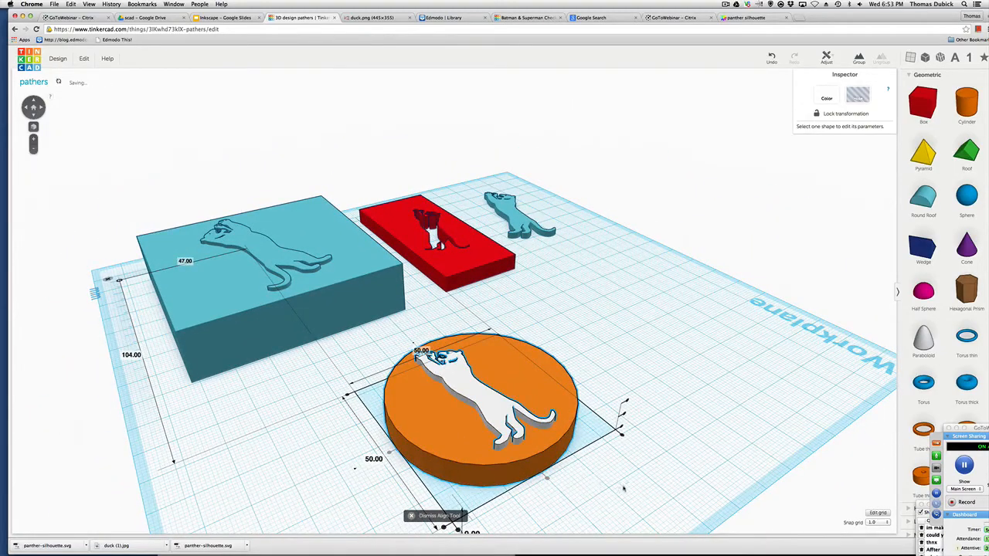
pyautogui.click(308, 482)
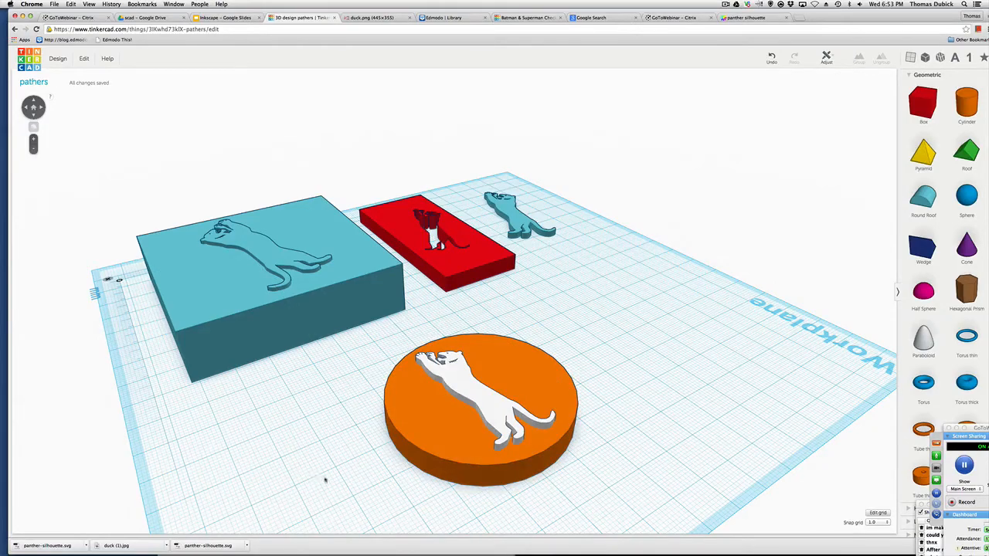
# Make a copy of the white panther on the disc and place it on the empty workplane area behind the disc.
pyautogui.moveTo(325, 480); pyautogui.dragTo(634, 392, button='right')
pyautogui.click(614, 381)
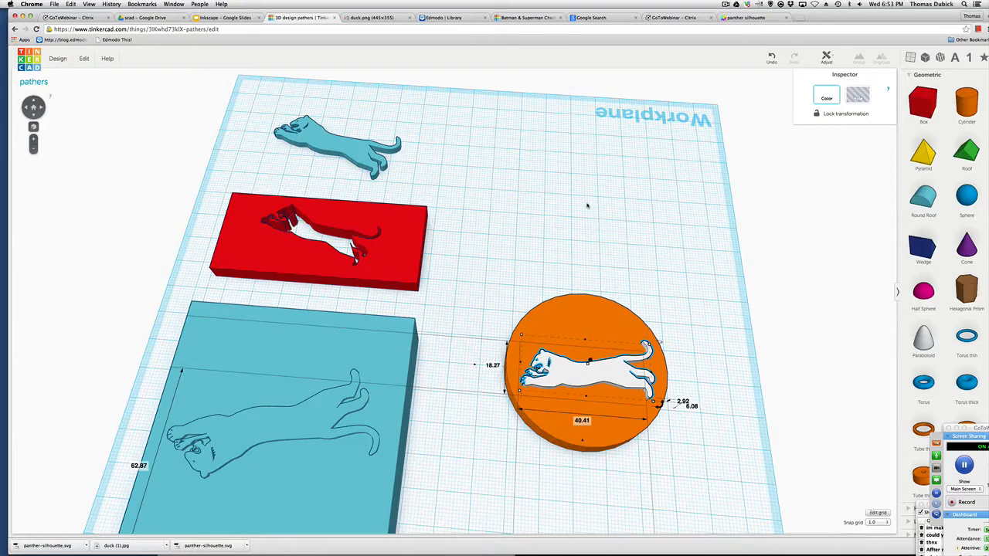
pyautogui.press('super+v')
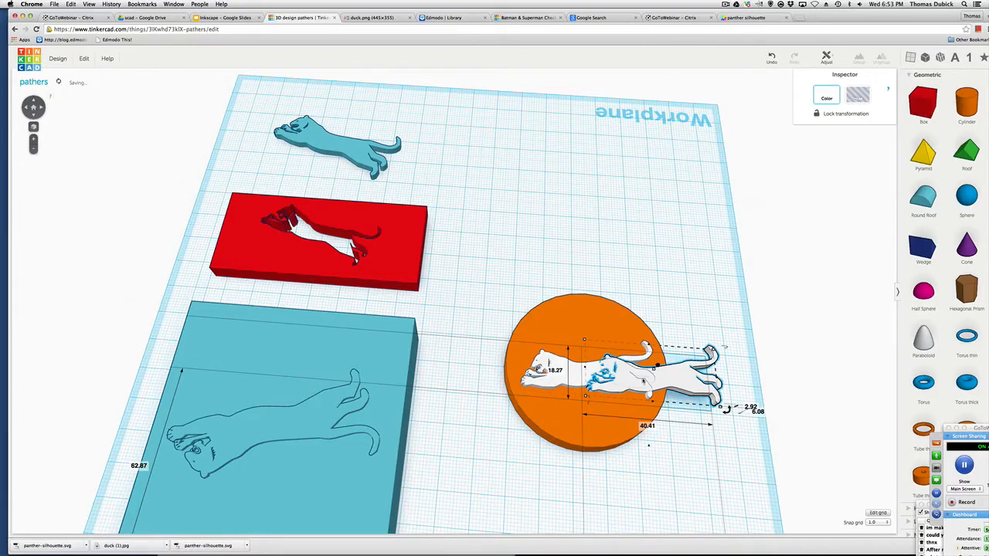
pyautogui.moveTo(667, 384); pyautogui.dragTo(596, 216)
pyautogui.click(707, 233)
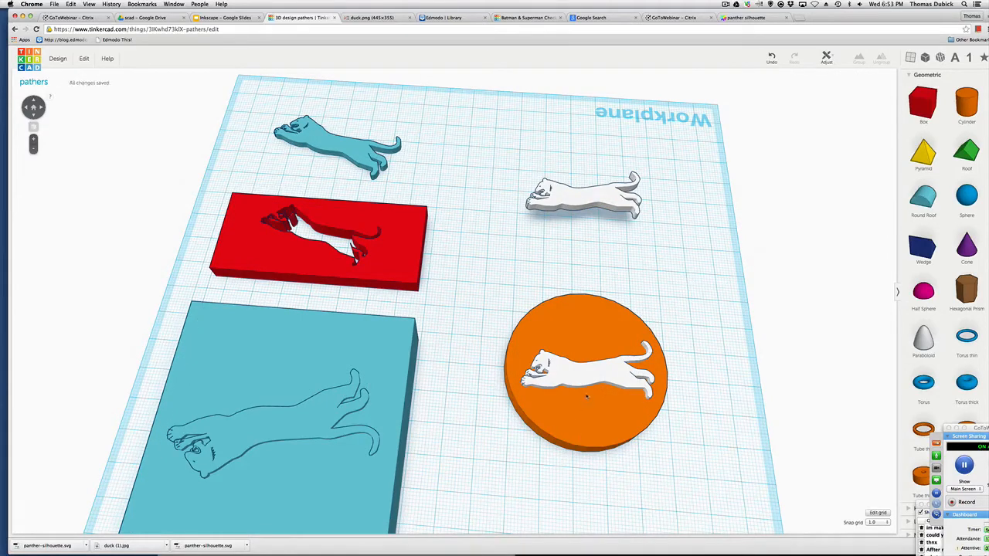
# Recolor the orange disc with the tan preset and clear the selection.
pyautogui.scroll(-3, 794, 343)
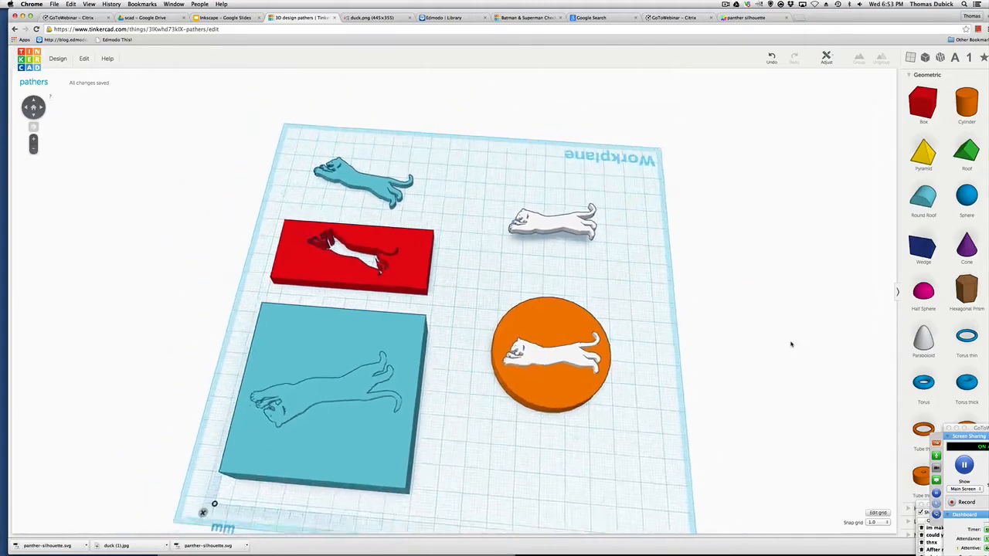
pyautogui.scroll(3, 793, 343)
pyautogui.click(620, 404)
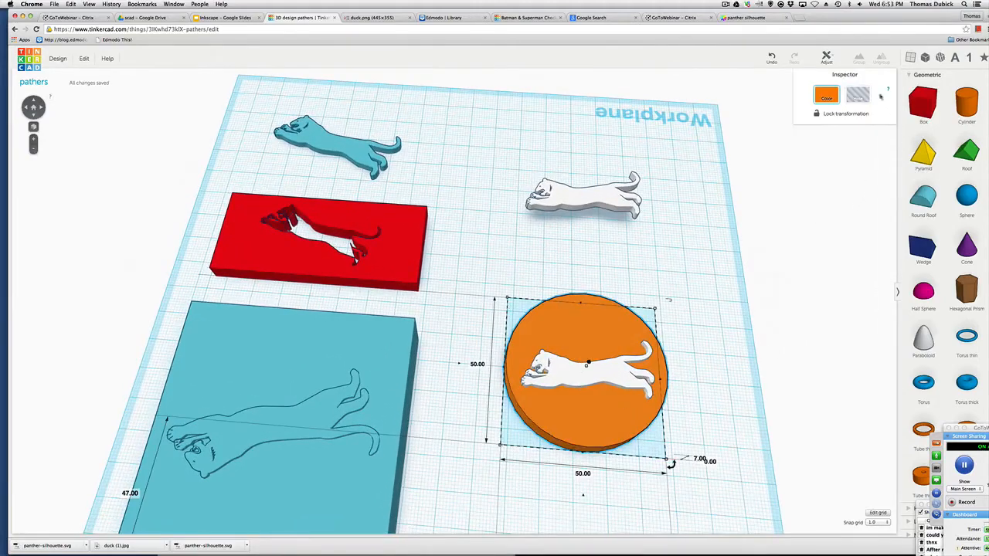
pyautogui.click(827, 95)
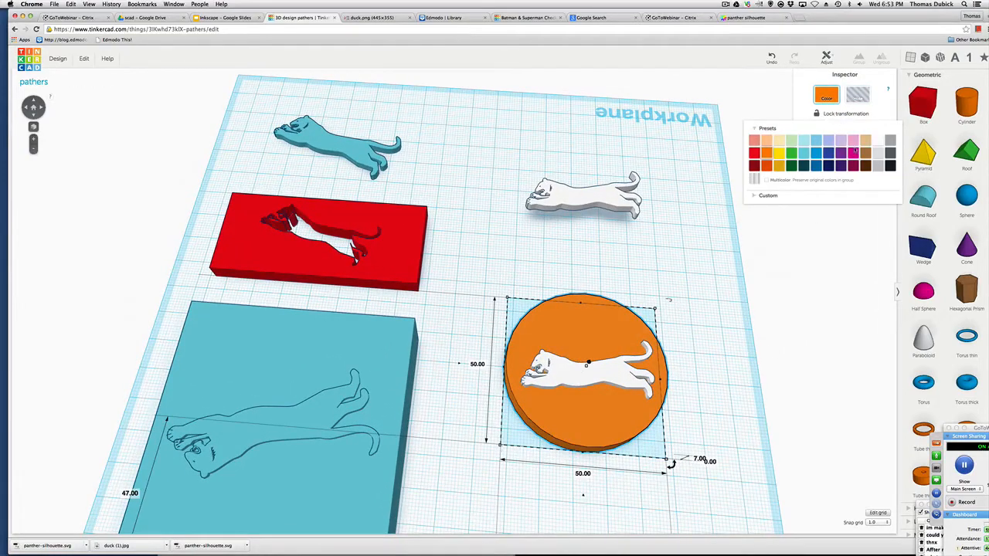
pyautogui.click(865, 141)
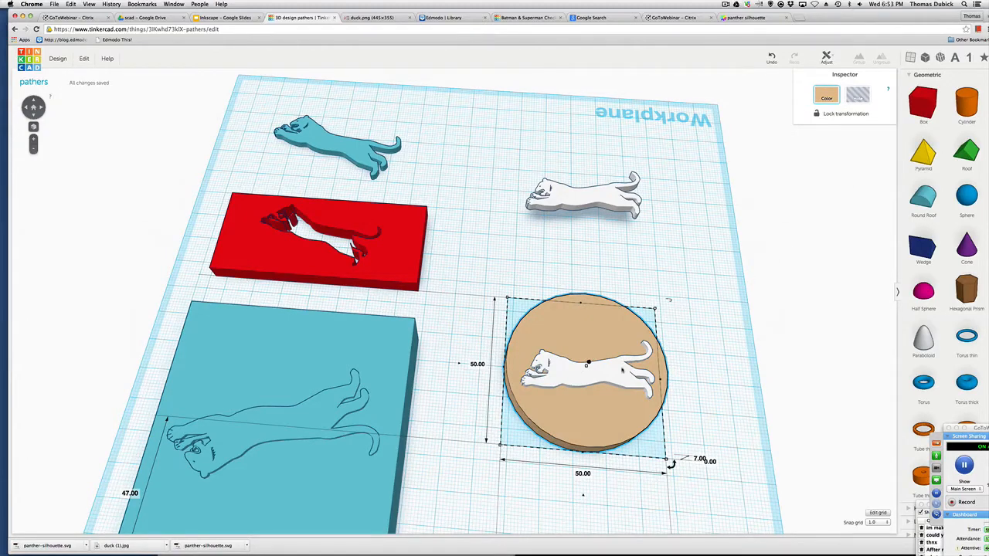
pyautogui.click(622, 371)
pyautogui.click(748, 323)
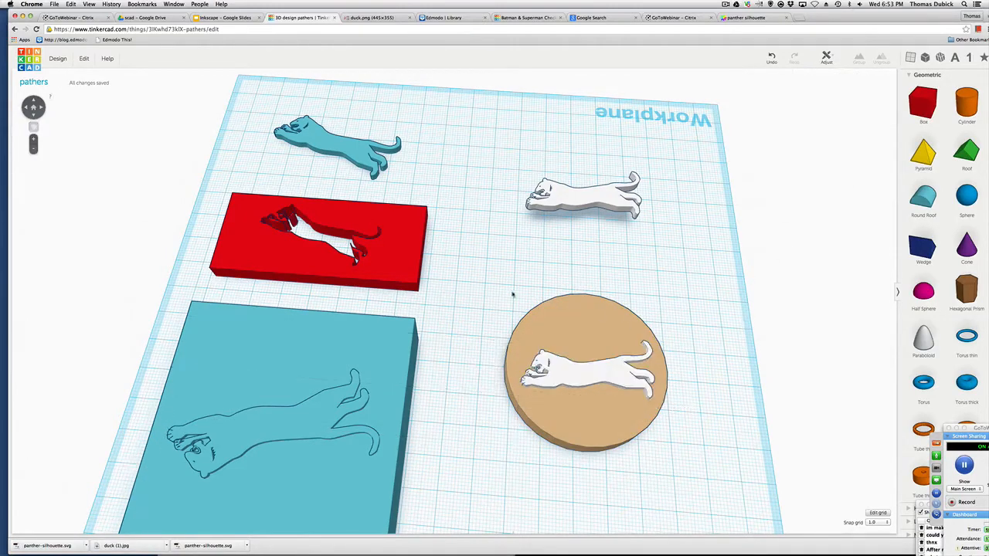
# Recolor the disc and the panther on it together with the light gray preset.
pyautogui.moveTo(502, 287); pyautogui.dragTo(686, 460)
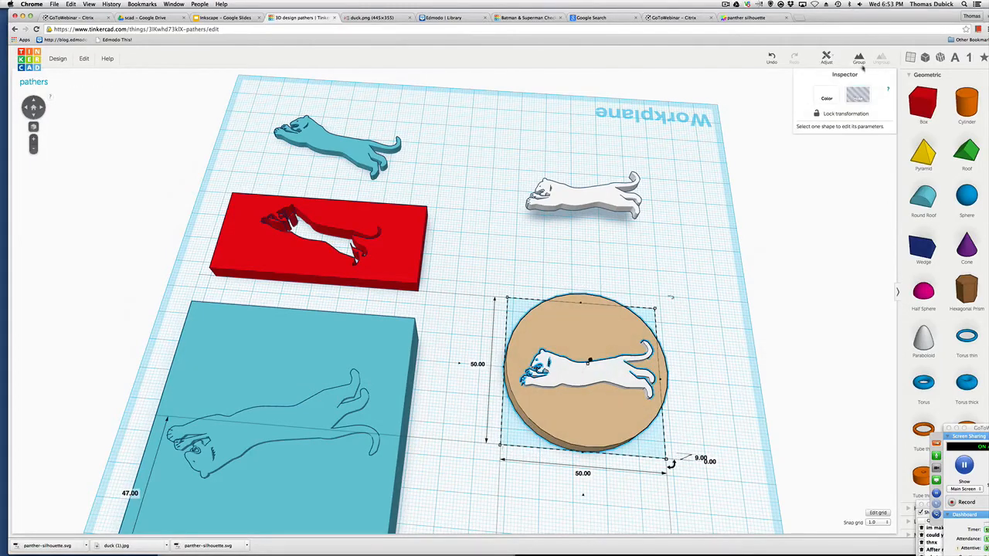
pyautogui.click(825, 97)
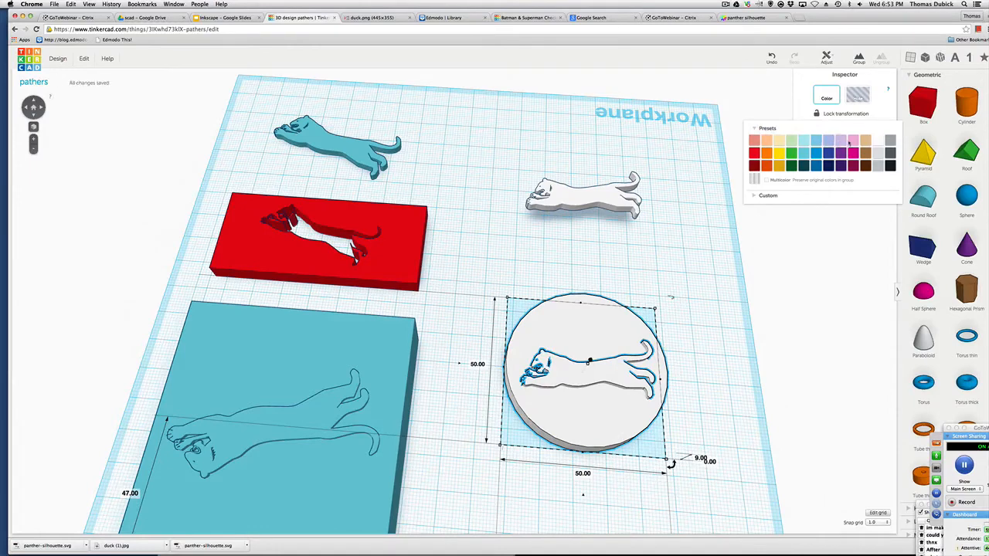
pyautogui.click(877, 153)
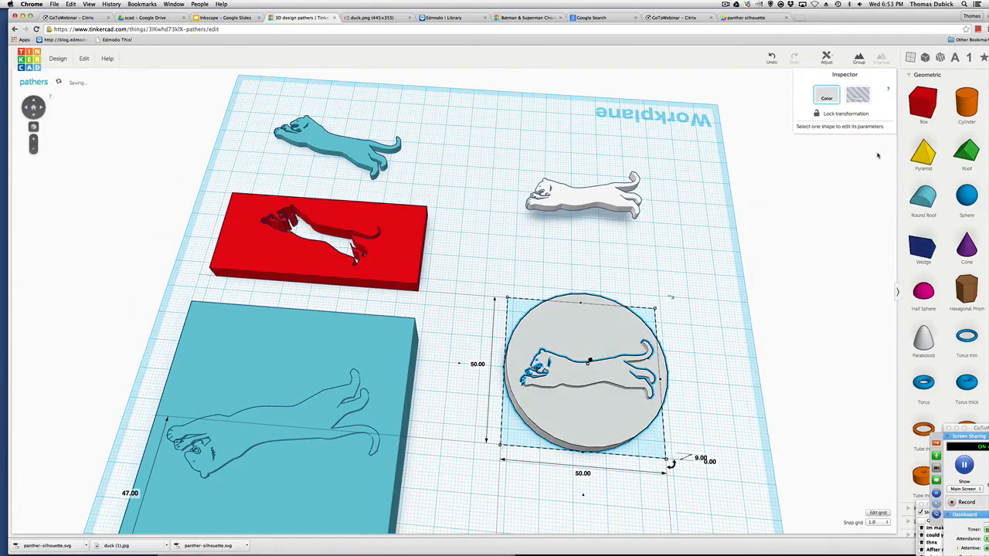
pyautogui.click(726, 181)
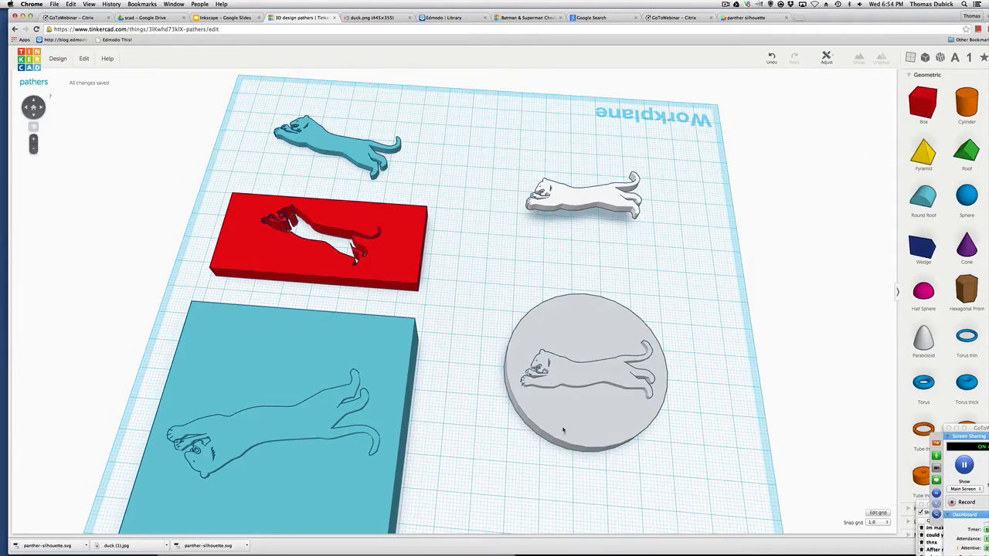
# Recolor only the disc under the panther with the bright red preset.
pyautogui.click(563, 430)
pyautogui.click(842, 98)
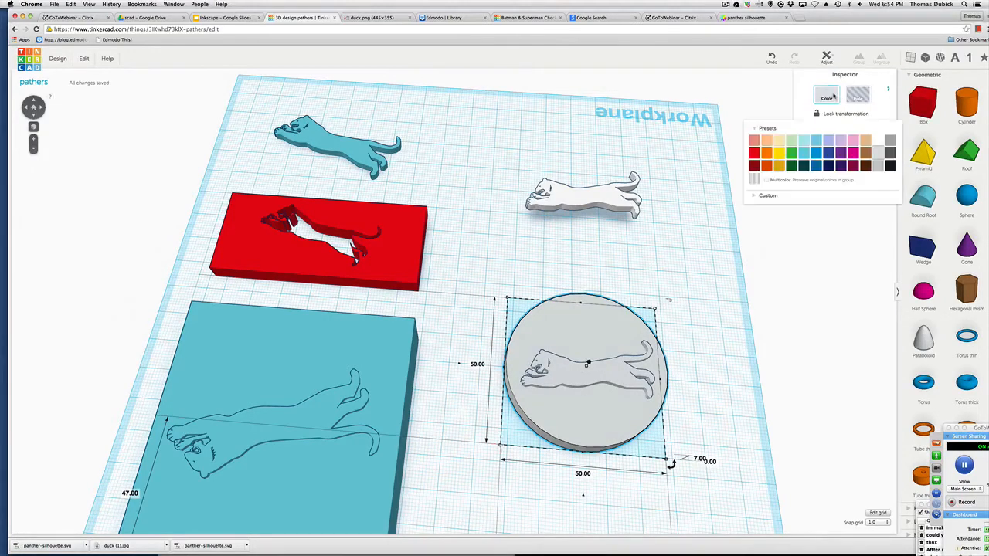
pyautogui.click(755, 155)
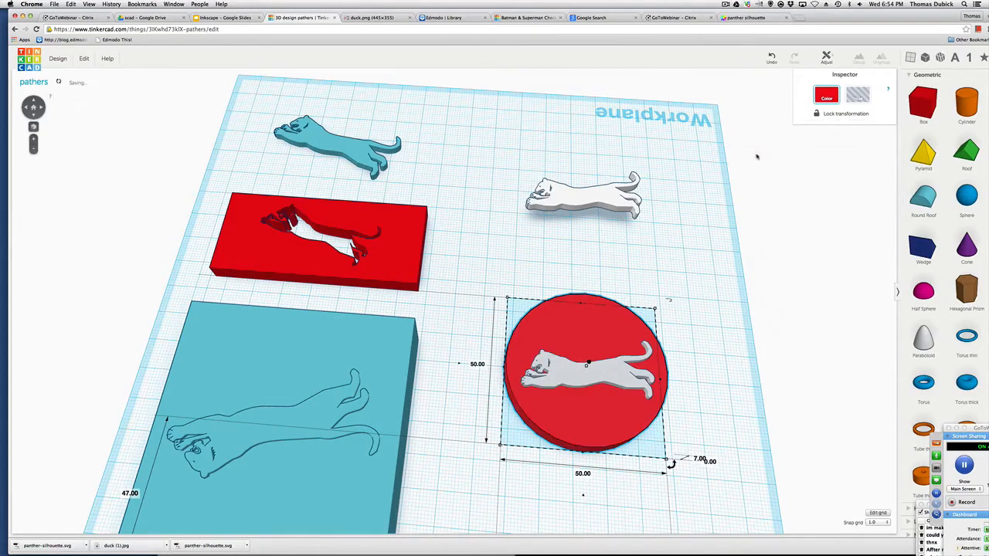
pyautogui.click(589, 255)
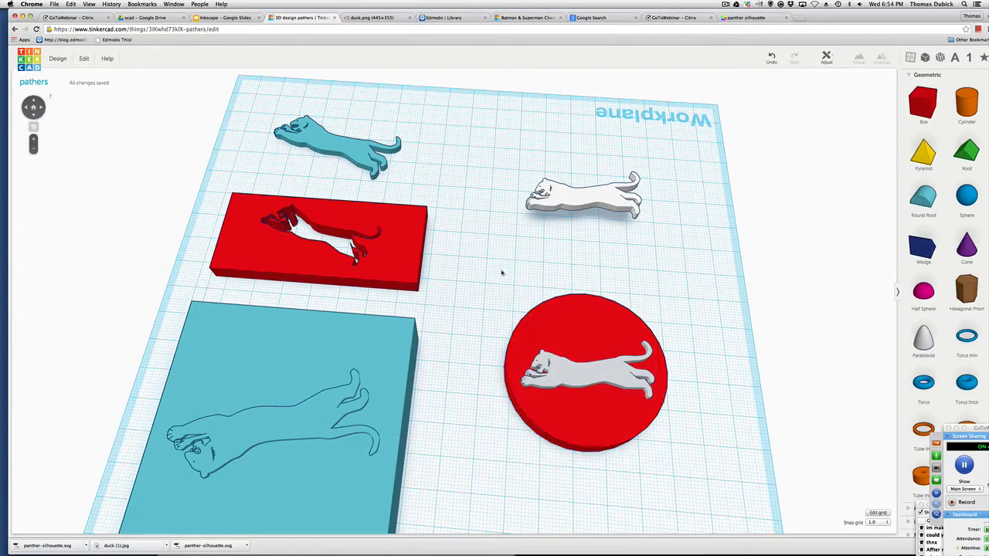
# Group the disc and the panther on top of it into one object and clear the selection.
pyautogui.moveTo(501, 272); pyautogui.dragTo(692, 467)
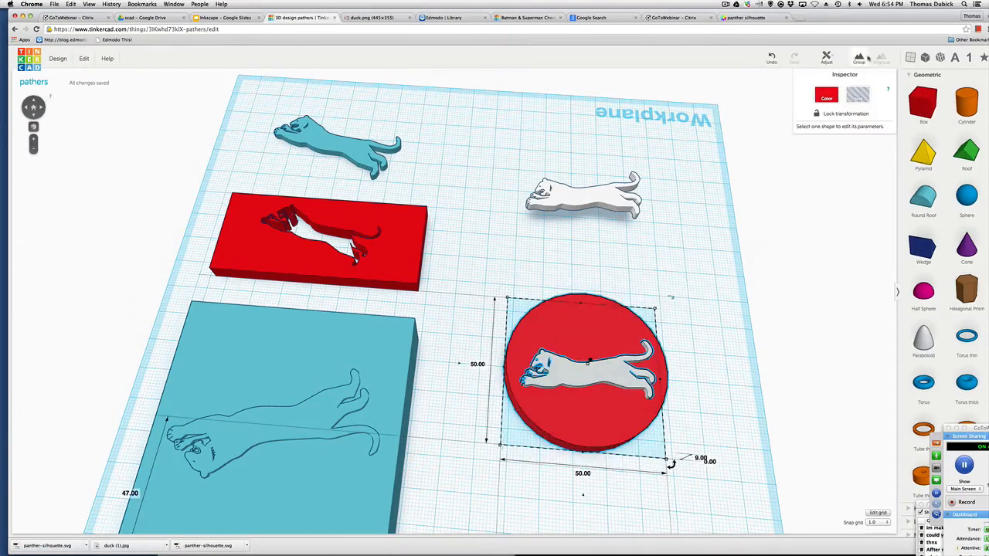
pyautogui.click(859, 58)
pyautogui.click(760, 221)
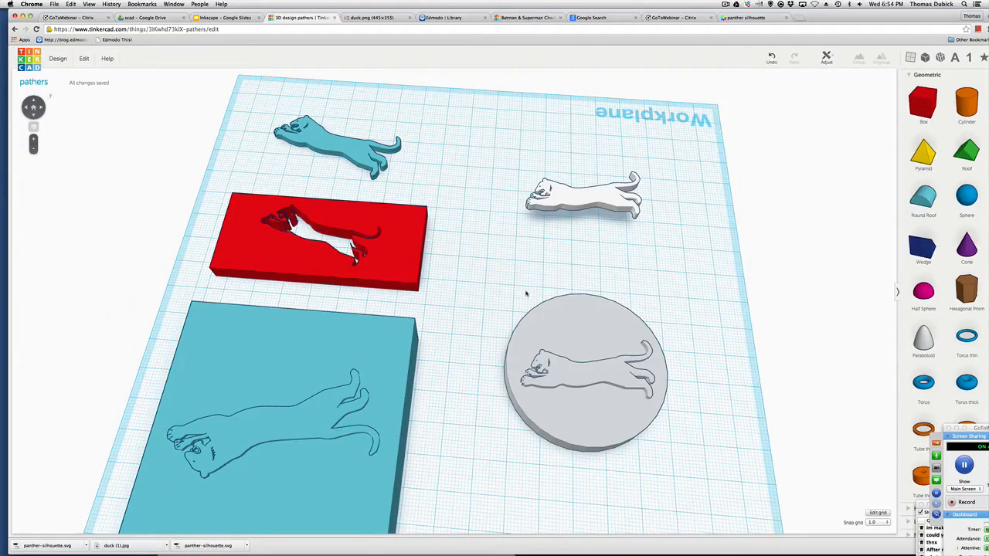
pyautogui.scroll(-3, 699, 448)
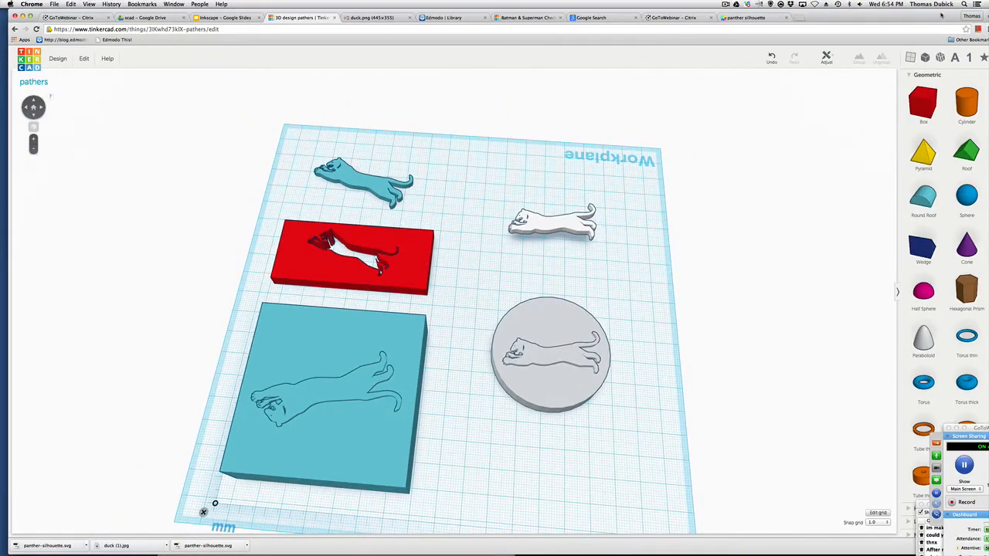
# Bring the GoToWebinar control panel into view beside the browser window and lower all attendees' raised hands.
pyautogui.moveTo(941, 14); pyautogui.dragTo(988, 35)
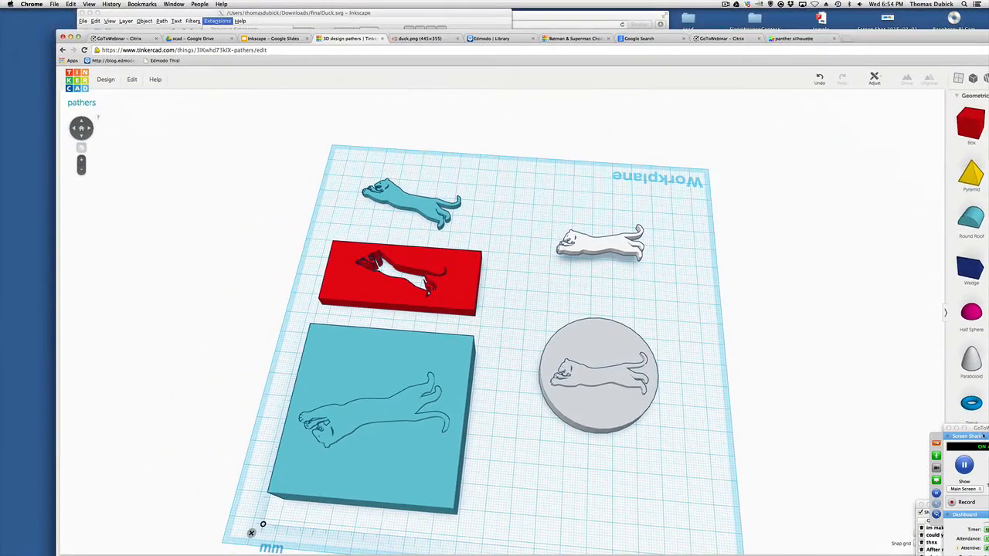
pyautogui.moveTo(982, 429); pyautogui.dragTo(932, 89)
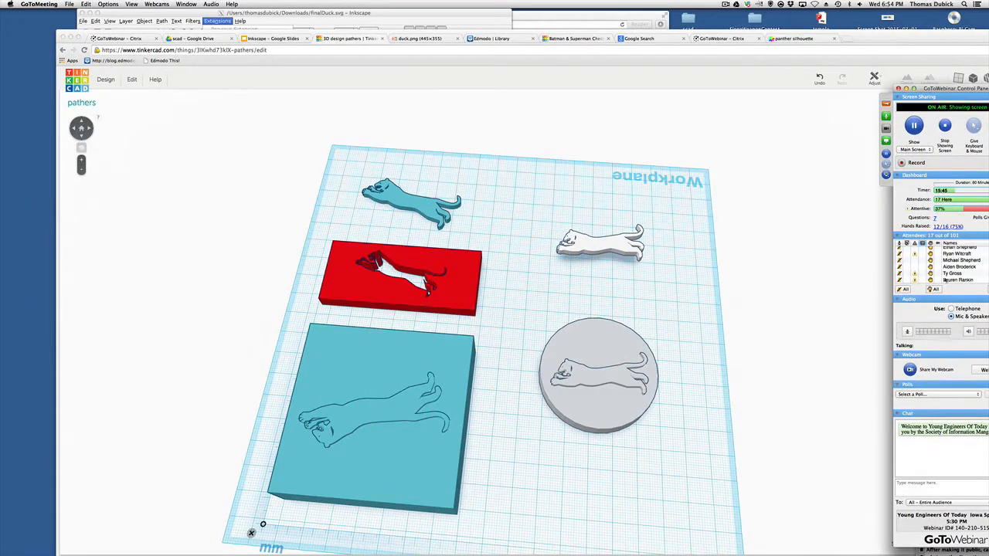
pyautogui.click(933, 289)
pyautogui.moveTo(950, 89); pyautogui.dragTo(952, 13)
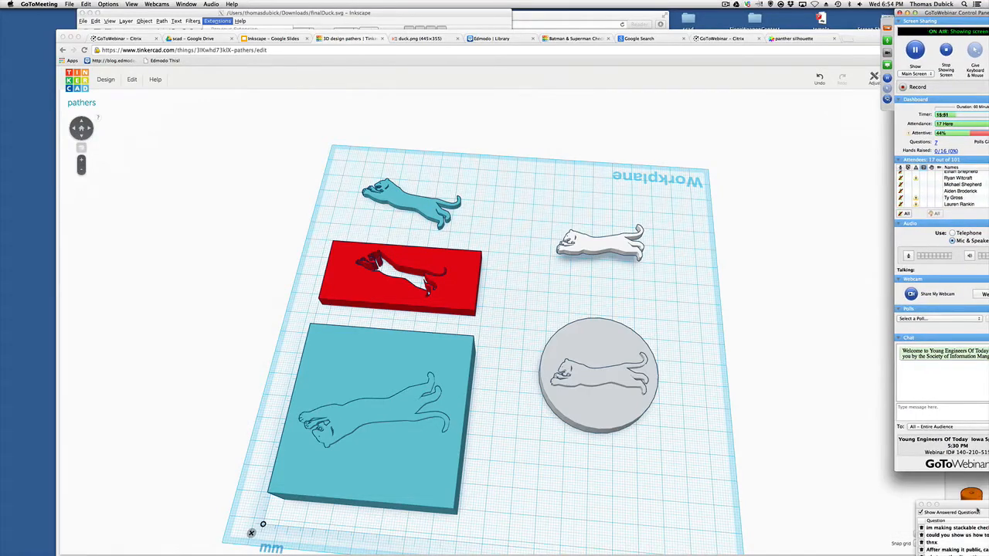
# Read the attendees' questions in the webinar question list, and switch back to Tinkercad to show where the adjust tools are.
pyautogui.moveTo(976, 510); pyautogui.dragTo(988, 376)
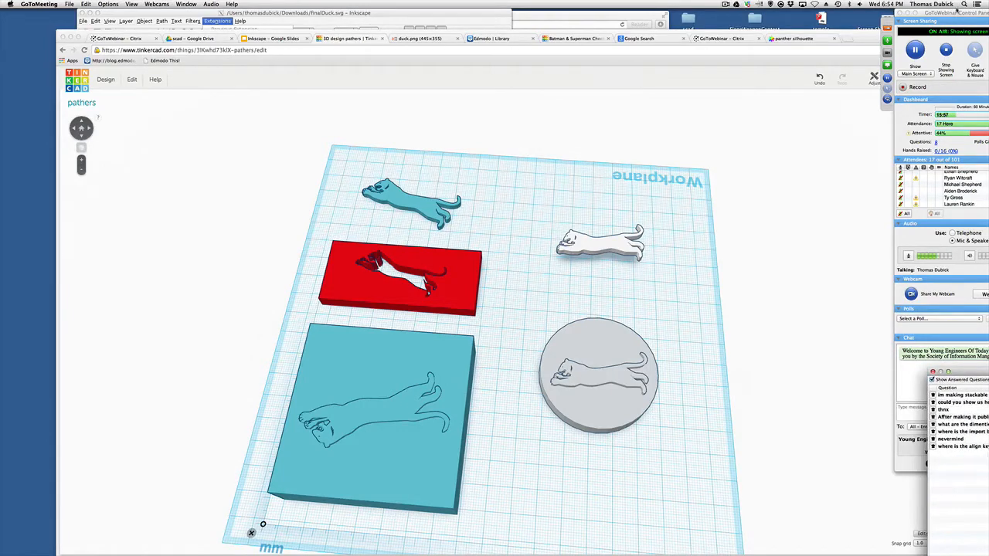
pyautogui.moveTo(950, 12); pyautogui.dragTo(983, 211)
pyautogui.click(793, 117)
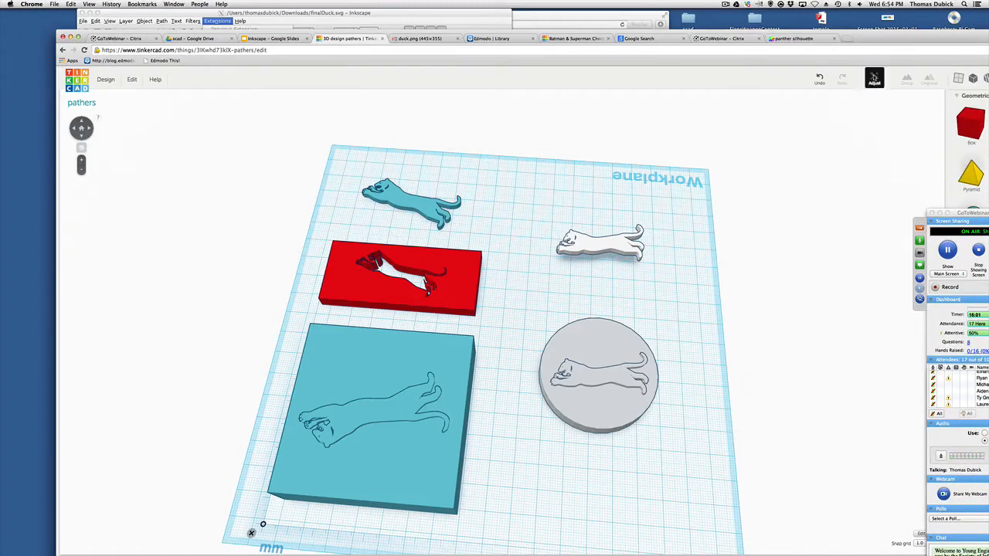
pyautogui.click(873, 78)
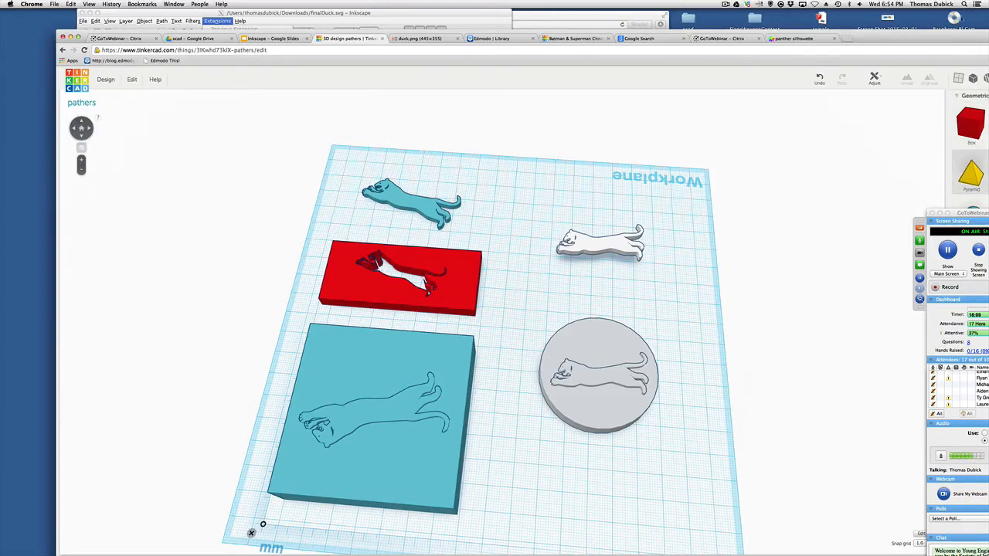
# Place a Tube thin ring on the workplane directly in front of the gray panther disc.
pyautogui.doubleClick(969, 38)
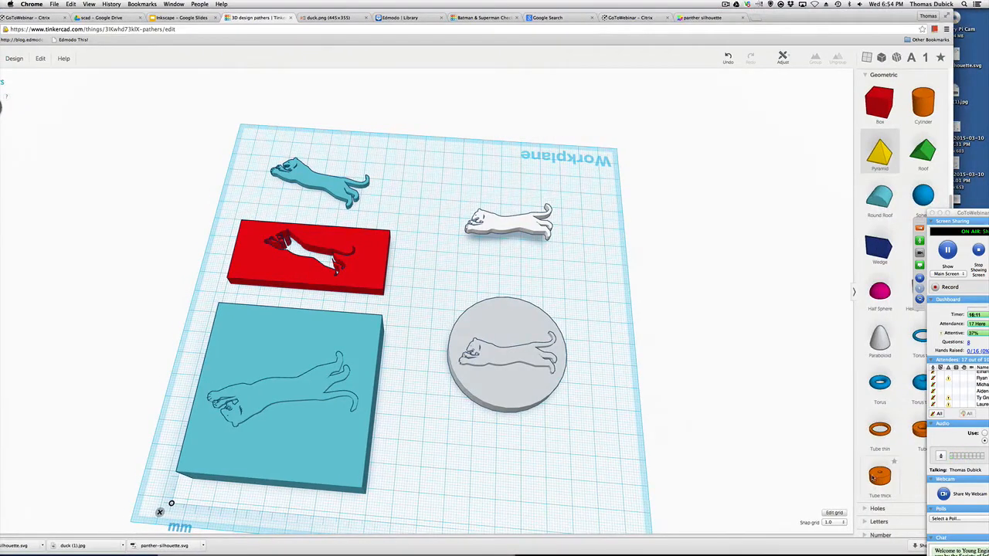
pyautogui.click(877, 434)
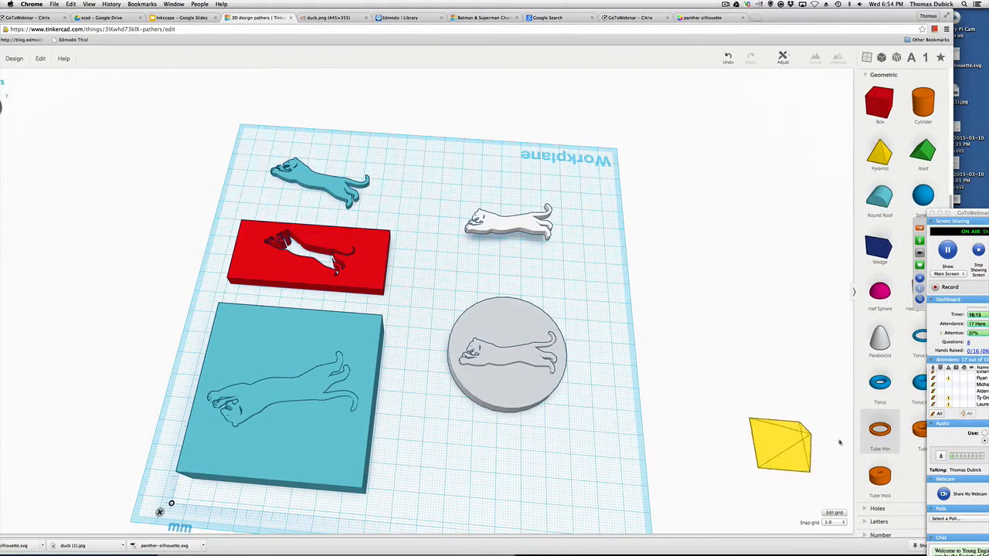
pyautogui.moveTo(892, 434); pyautogui.dragTo(500, 437)
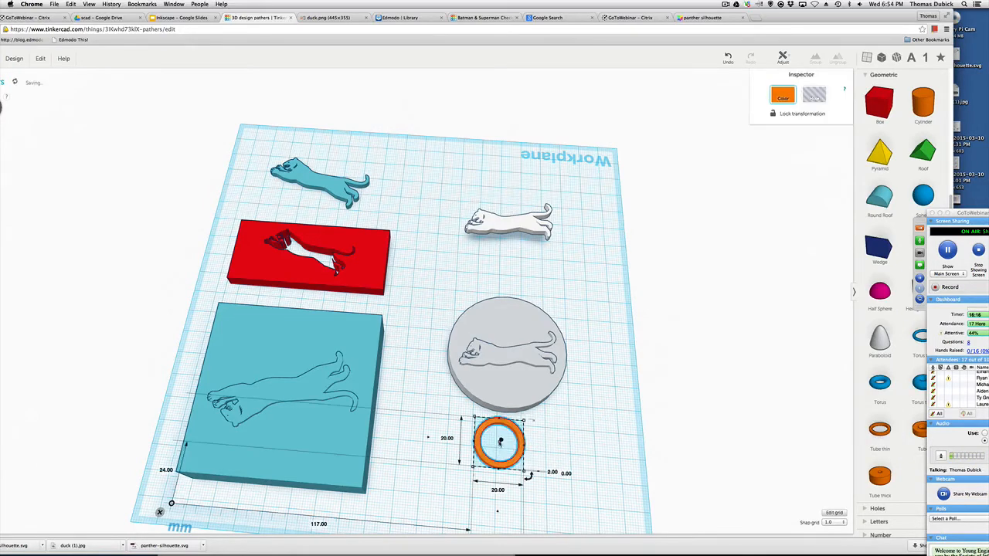
# Resize the gray panther disc to 45 mm in both width and length.
pyautogui.click(502, 393)
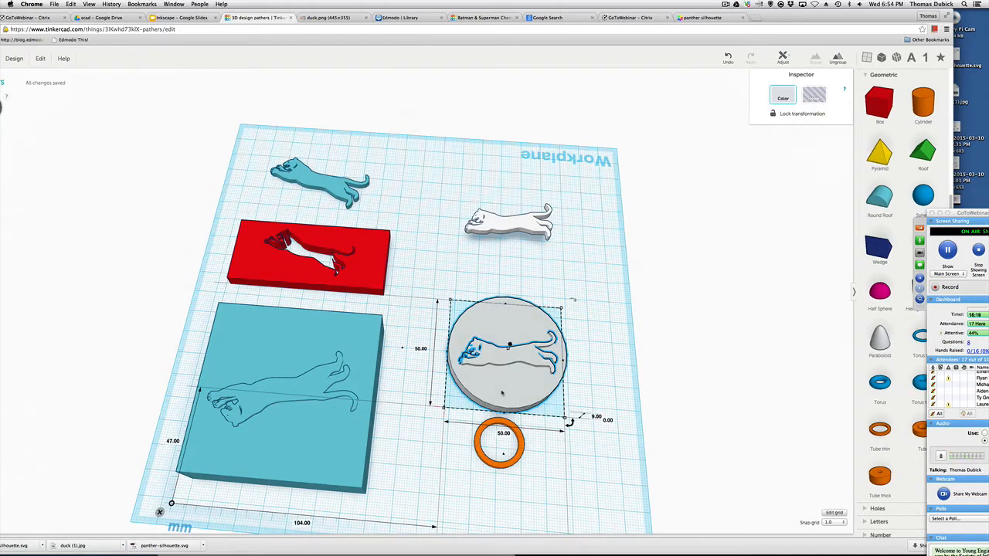
pyautogui.click(552, 411)
pyautogui.click(529, 411)
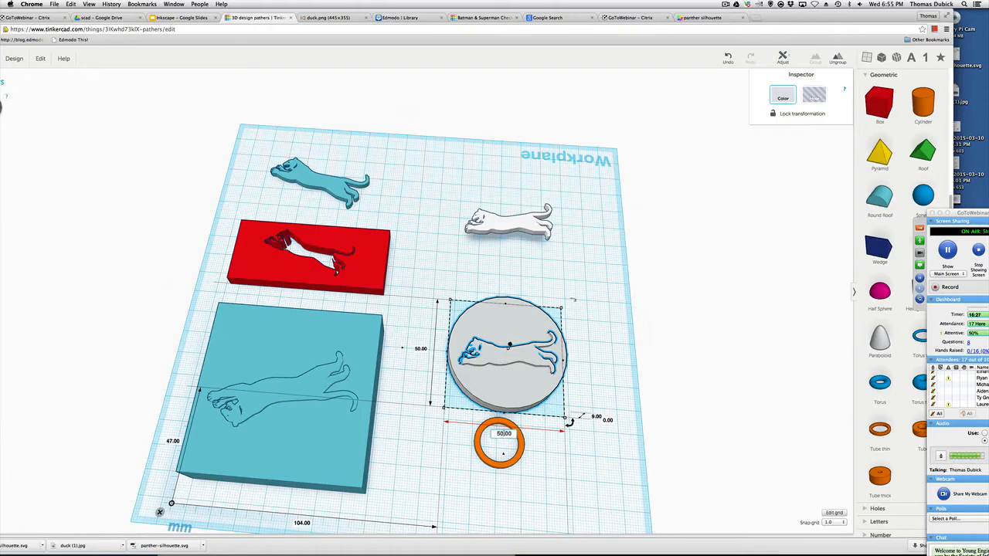
pyautogui.press('BackSpace')
pyautogui.write('5')
pyautogui.click(421, 349)
pyautogui.write('45')
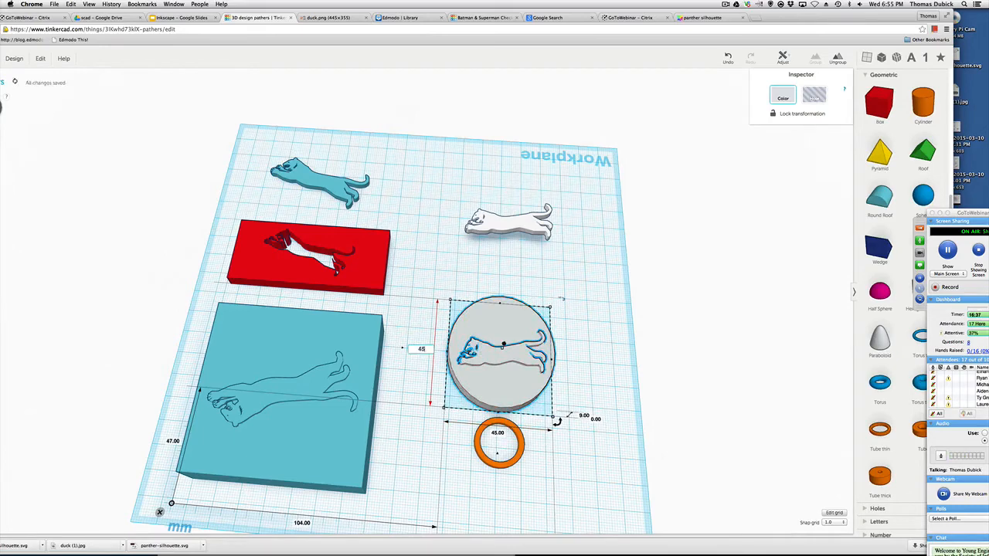
pyautogui.press('Return')
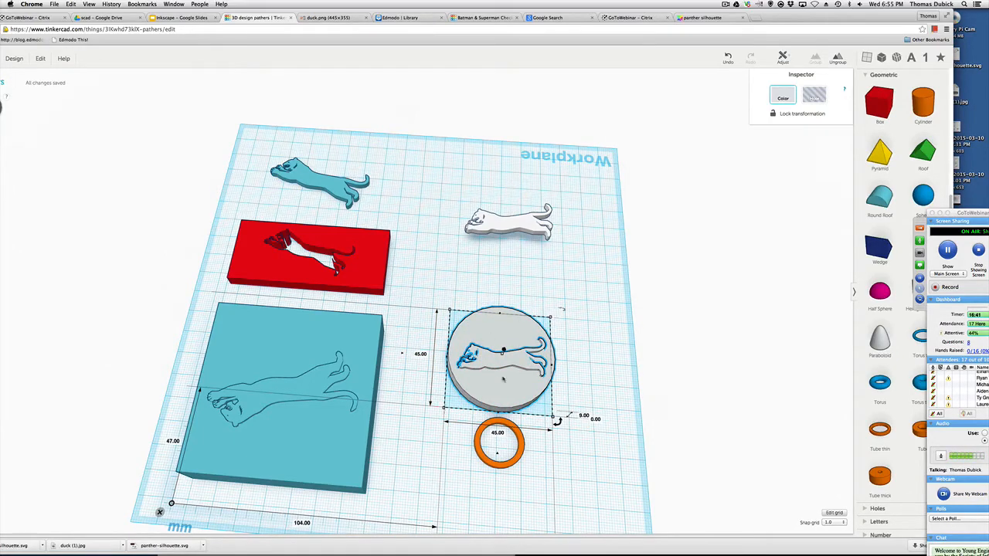
# Set the orange ring's width and length to 45 mm.
pyautogui.click(521, 428)
pyautogui.click(518, 430)
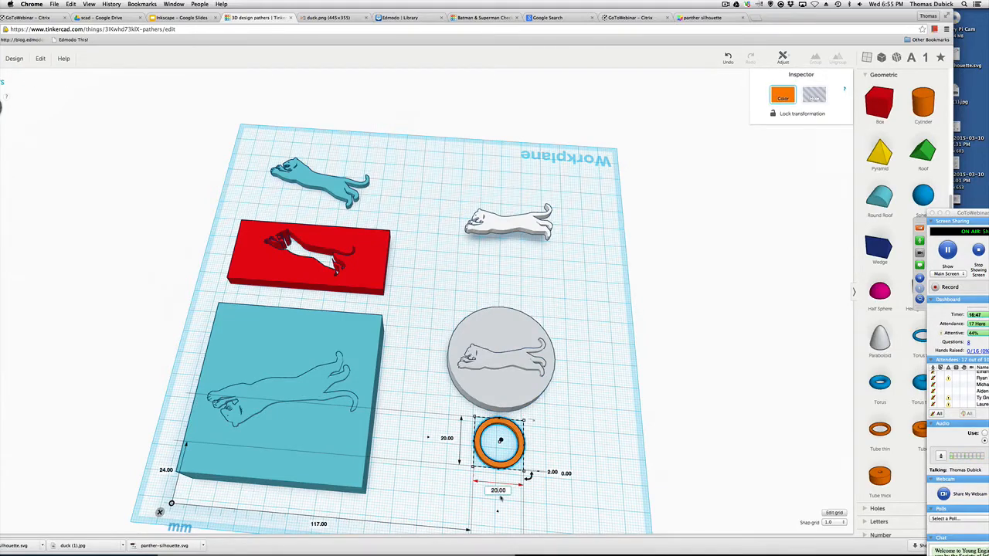
pyautogui.press('BackSpace')
pyautogui.press('BackSpace')
pyautogui.write('45')
pyautogui.press('Tab')
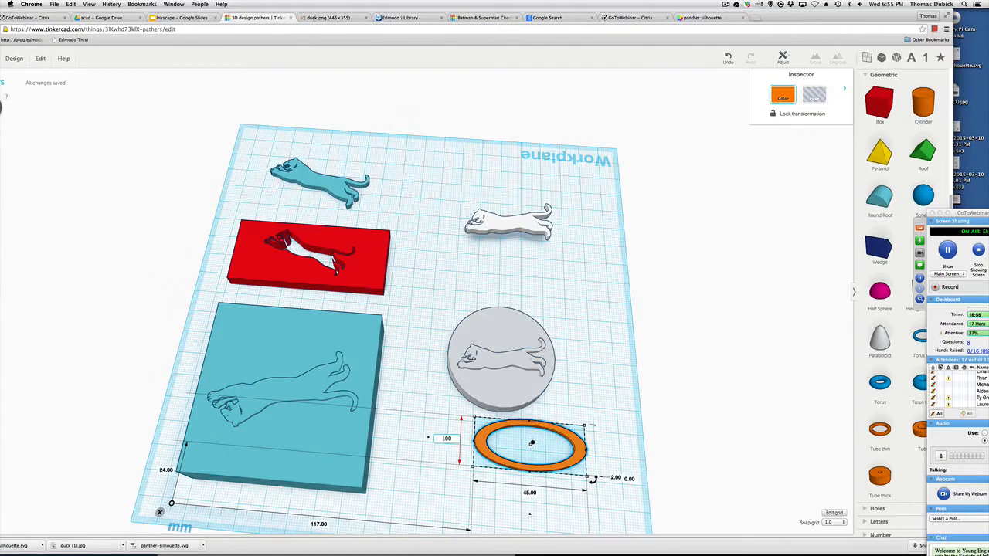
pyautogui.press('Return')
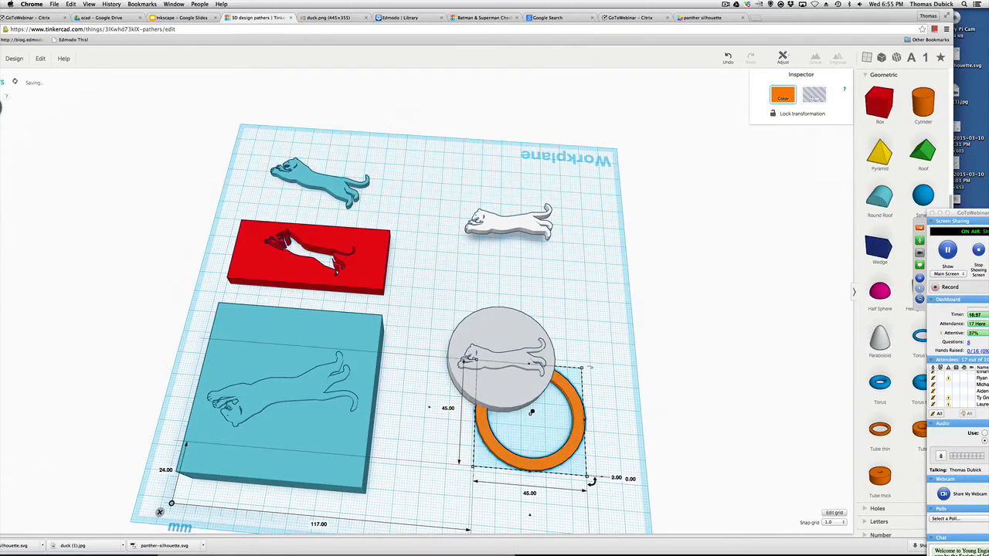
# Move the orange ring farther in front of the disc and set its width and length to 48 mm.
pyautogui.moveTo(531, 412); pyautogui.dragTo(542, 504)
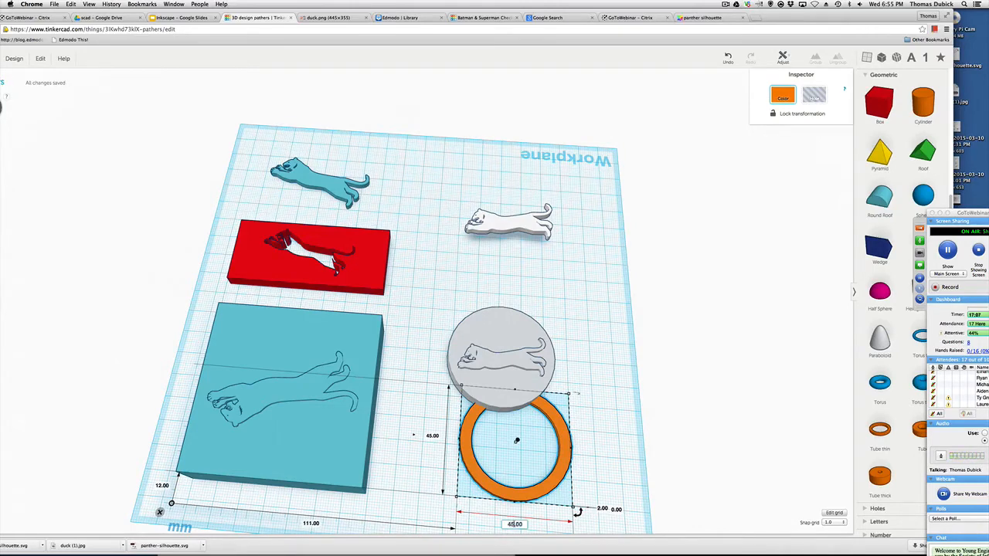
pyautogui.press('BackSpace')
pyautogui.click(433, 437)
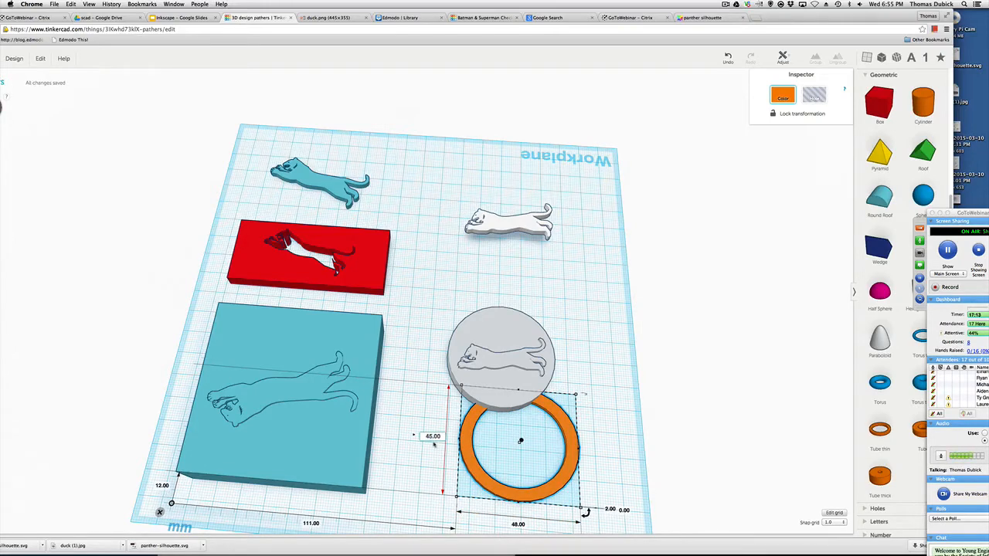
pyautogui.press('BackSpace')
pyautogui.write('8')
pyautogui.press('Return')
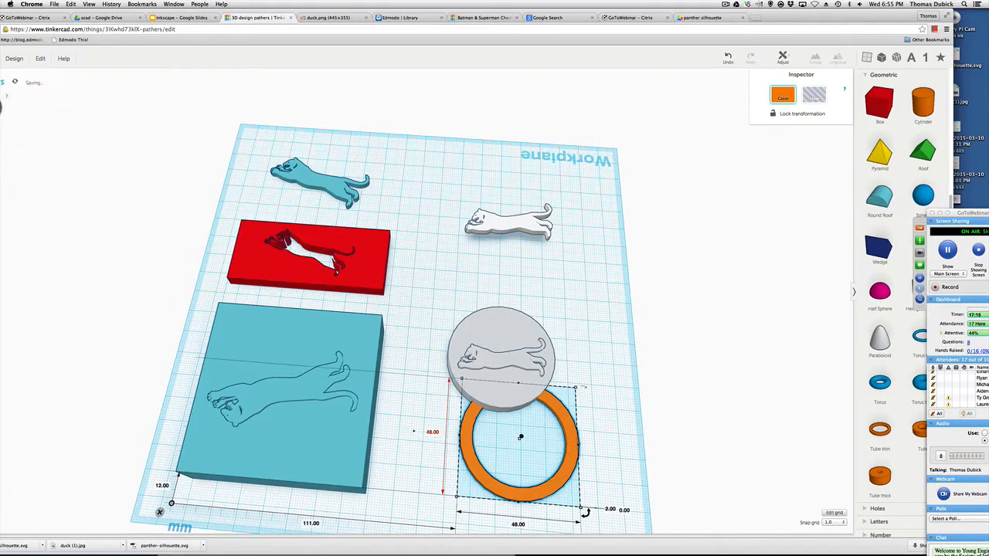
# Move the orange ring around the base of the gray panther disc and check the fit from the side.
pyautogui.moveTo(519, 437); pyautogui.dragTo(498, 357)
pyautogui.moveTo(525, 404); pyautogui.dragTo(526, 404)
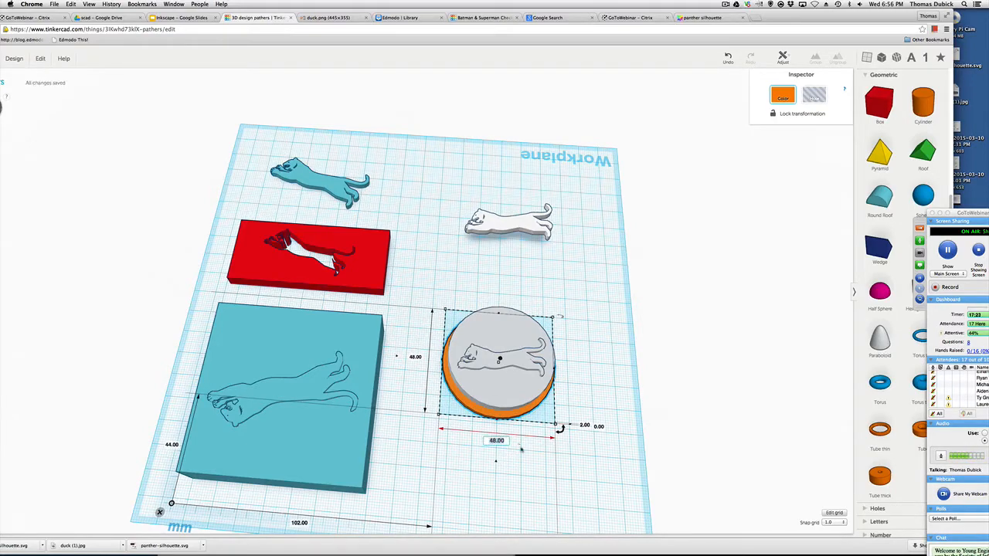
pyautogui.moveTo(523, 450); pyautogui.dragTo(530, 334, button='right')
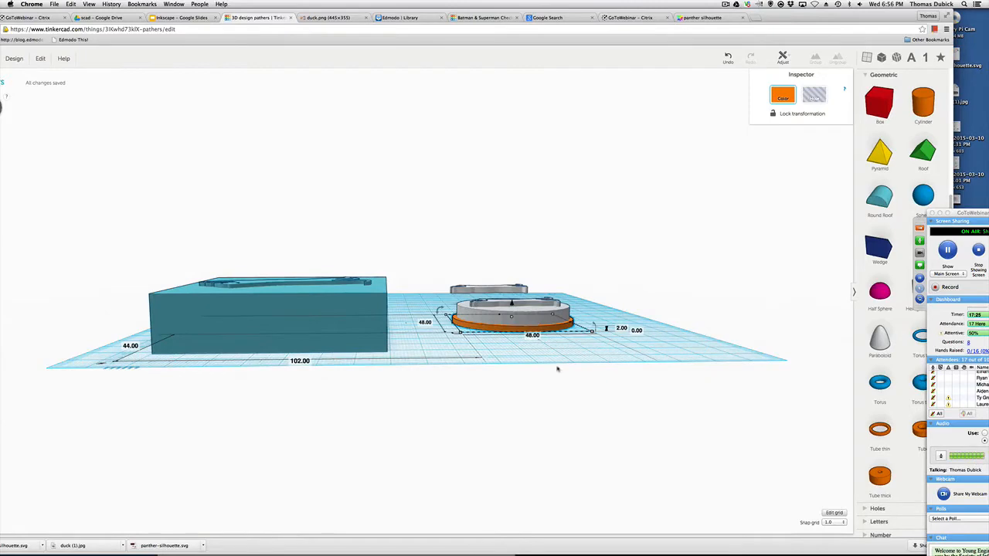
pyautogui.click(556, 365)
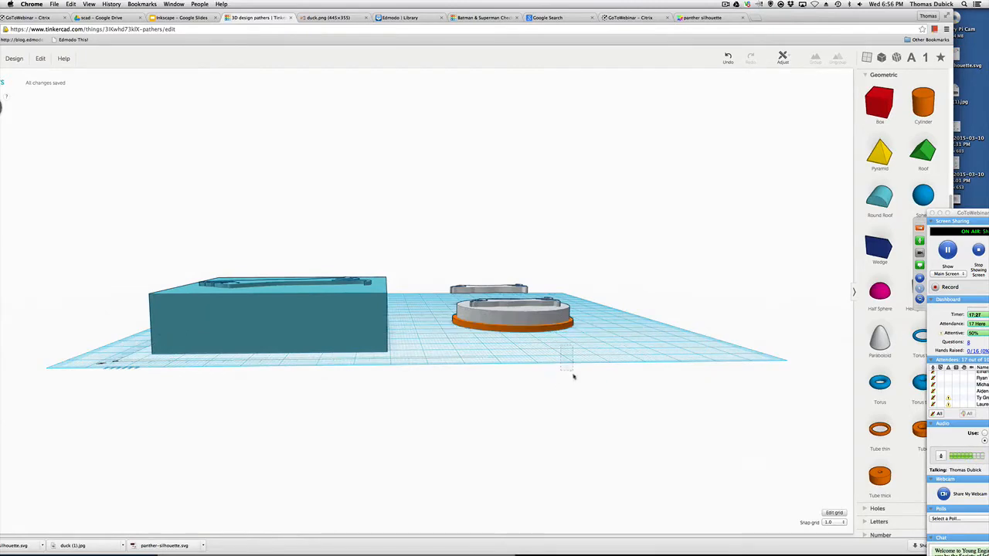
pyautogui.moveTo(583, 347); pyautogui.dragTo(585, 413, button='right')
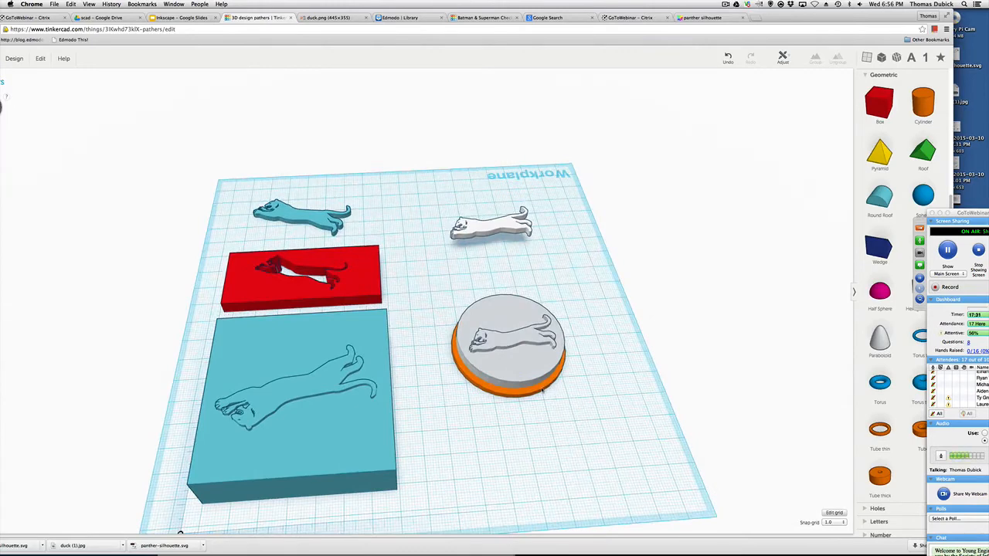
# Nudge the orange ring around the disc and scale it proportionally to about 50 mm across.
pyautogui.click(544, 388)
pyautogui.moveTo(542, 390); pyautogui.dragTo(542, 392)
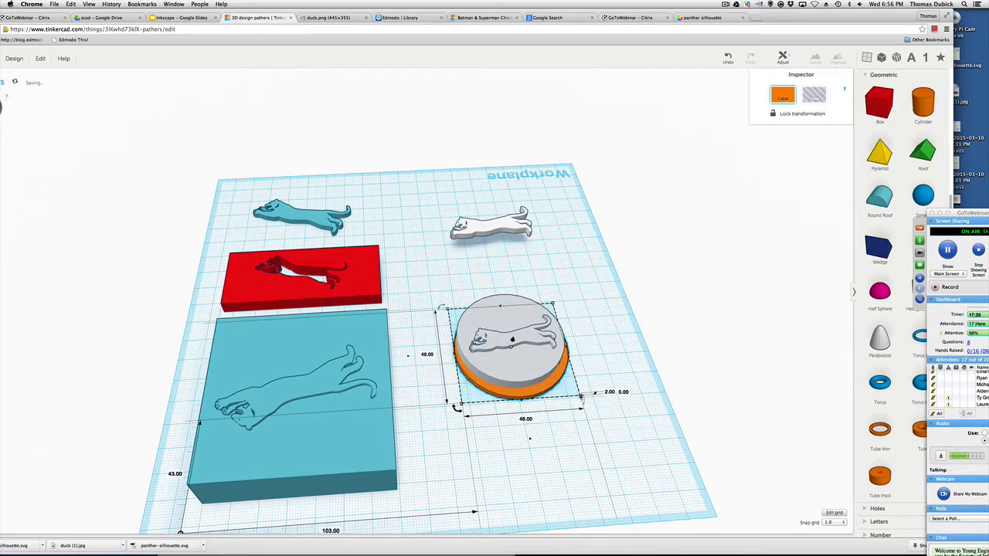
pyautogui.keyDown('shift'); pyautogui.moveTo(582, 397); pyautogui.dragTo(538, 387); pyautogui.keyUp('shift')
# Align the centers of the panther disc and the orange ring along both horizontal axes, then clear the selection.
pyautogui.moveTo(426, 286); pyautogui.dragTo(618, 431)
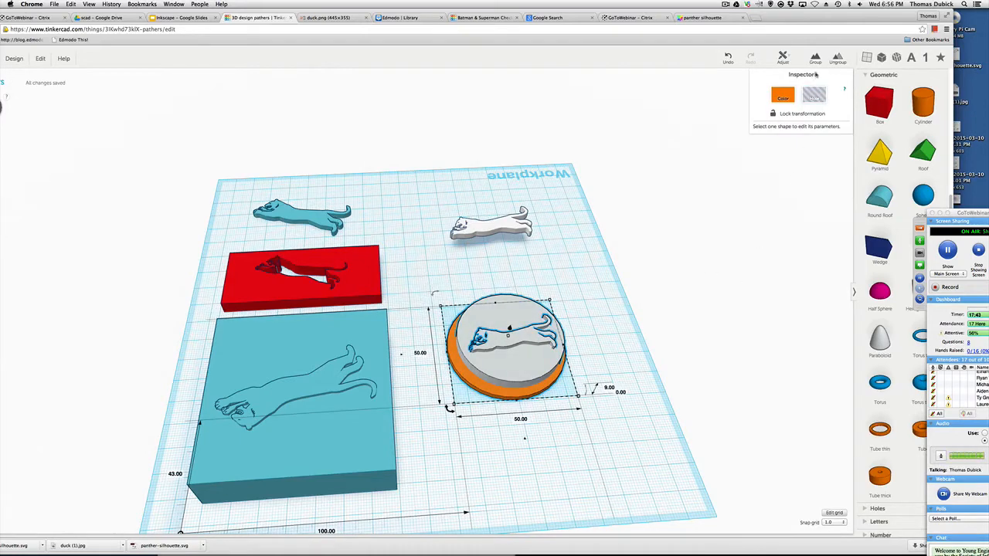
pyautogui.click(782, 58)
pyautogui.click(785, 71)
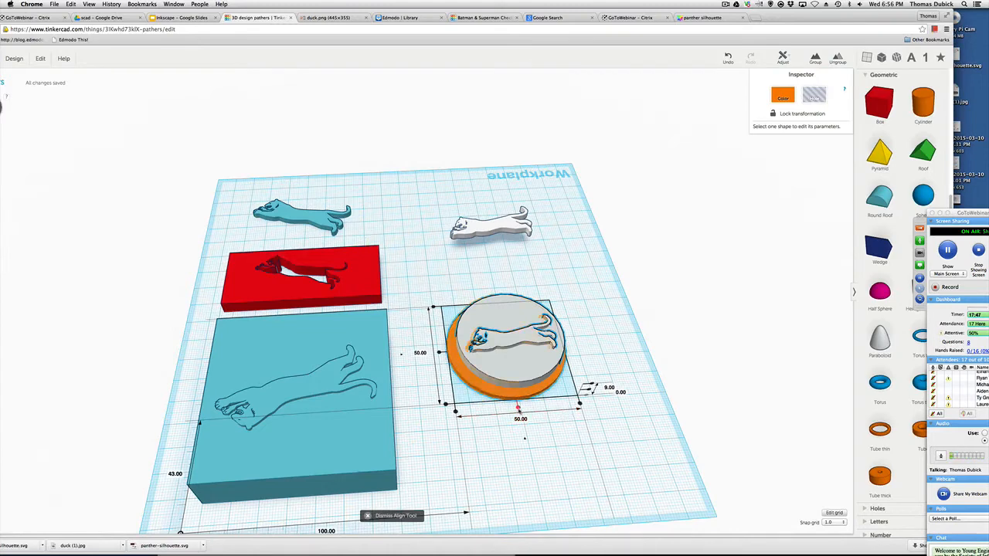
pyautogui.click(518, 408)
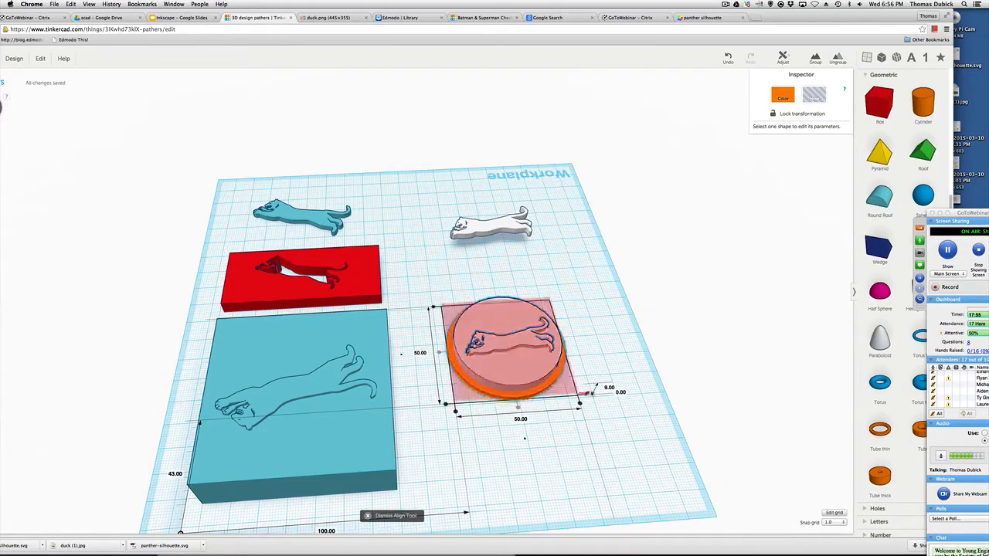
pyautogui.click(551, 423)
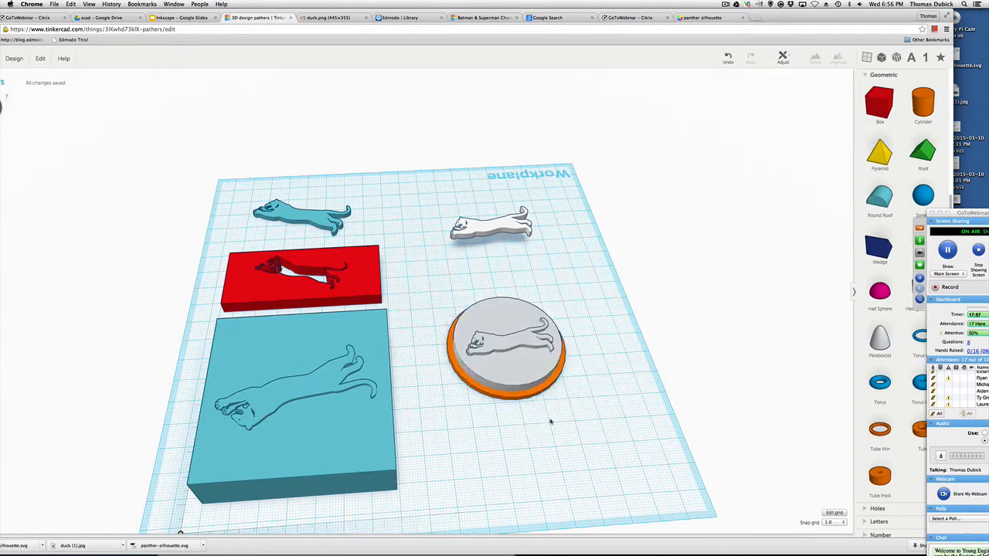
# Set the orange ring's height to 9 mm and clear the selection.
pyautogui.moveTo(551, 422); pyautogui.dragTo(549, 393, button='right')
pyautogui.click(545, 385)
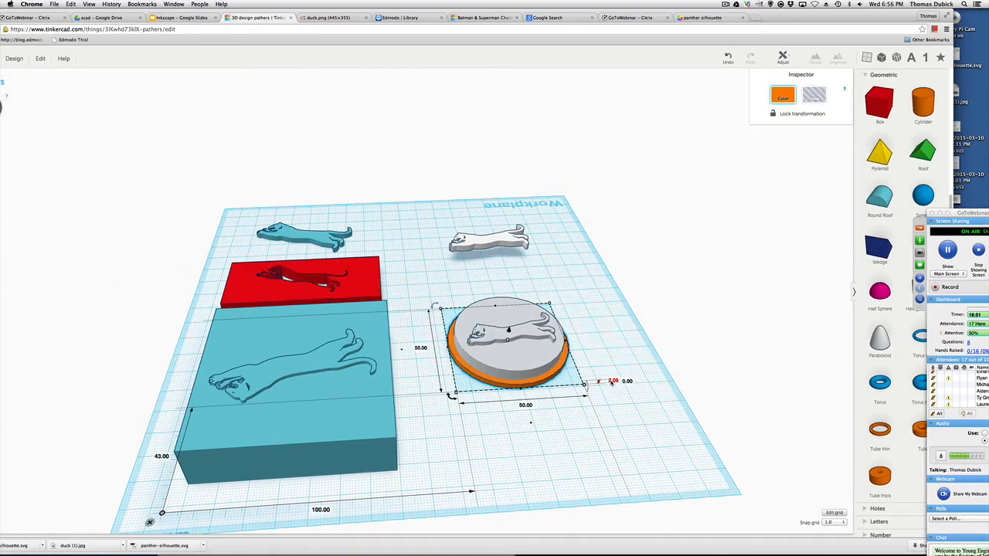
pyautogui.click(611, 381)
pyautogui.write('9')
pyautogui.press('Return')
pyautogui.click(627, 302)
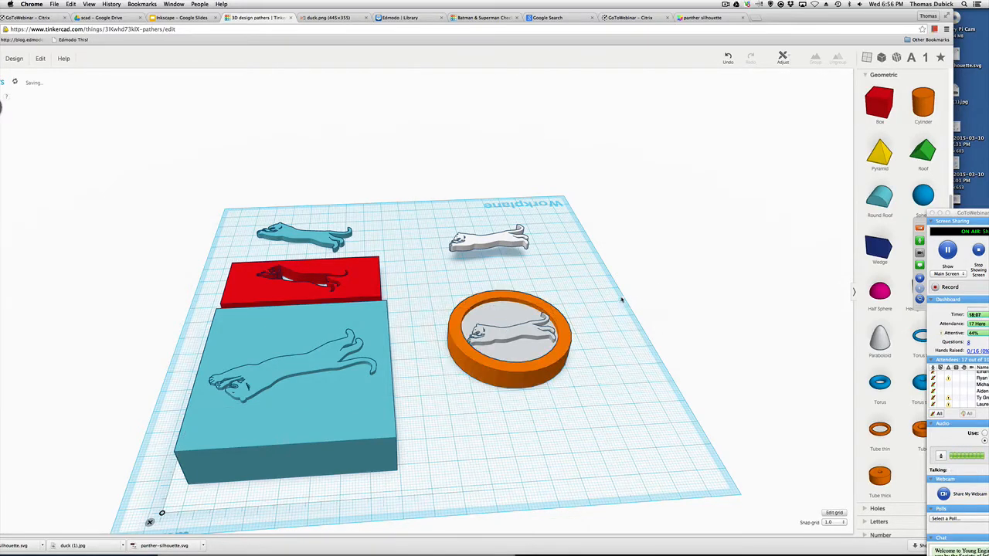
# Recolor the ring and the panther disc together with the light green preset and clear the selection.
pyautogui.moveTo(608, 299); pyautogui.dragTo(487, 362, button='right')
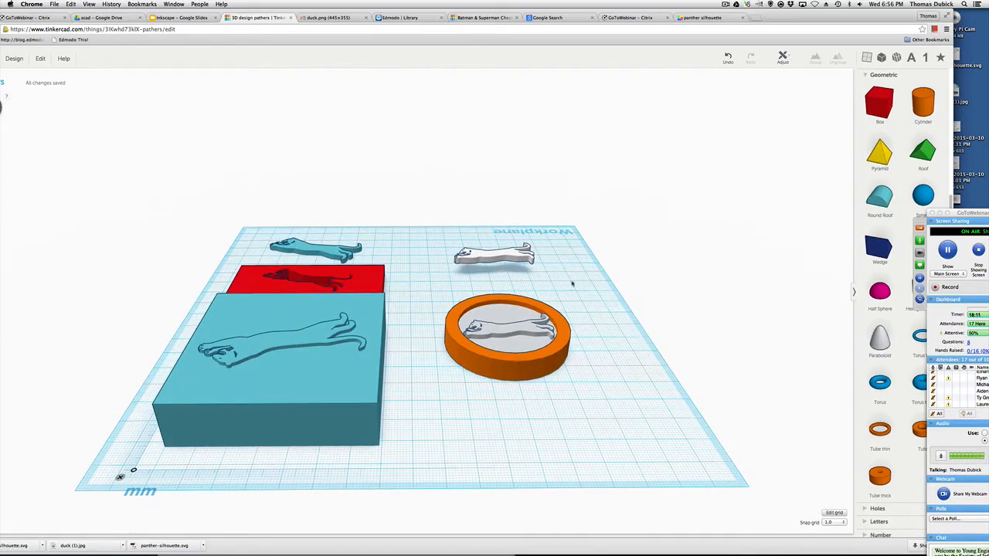
pyautogui.moveTo(572, 285); pyautogui.dragTo(570, 333, button='right')
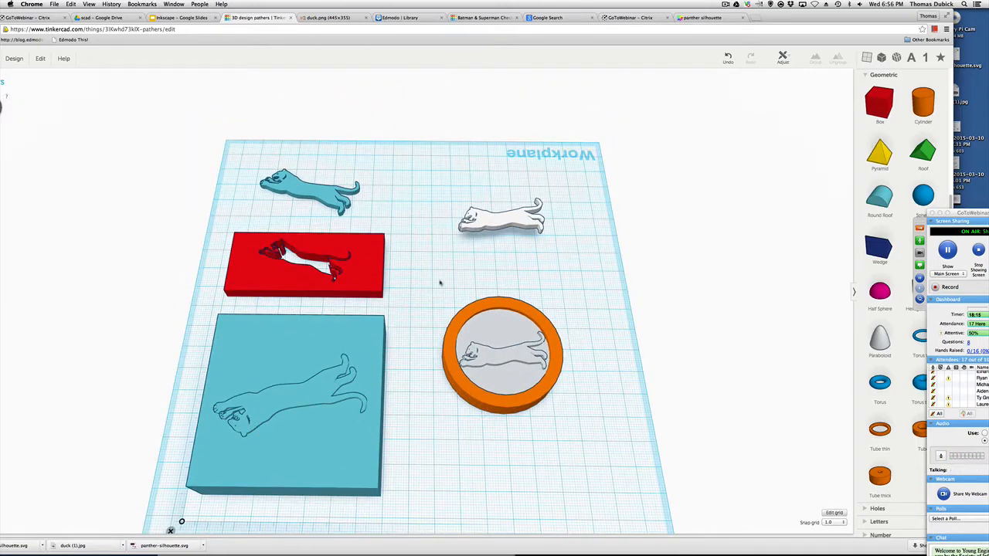
pyautogui.moveTo(440, 279); pyautogui.dragTo(568, 418)
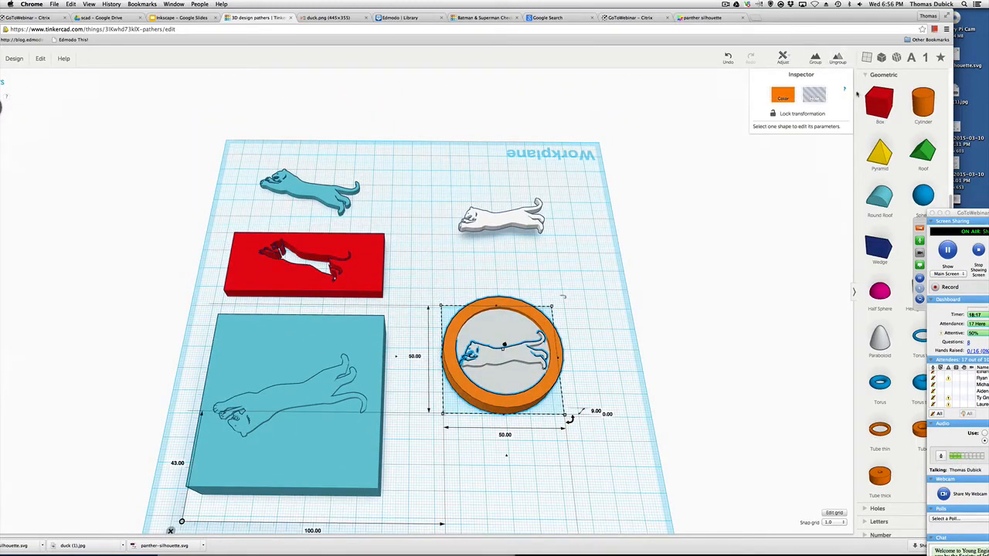
pyautogui.click(781, 97)
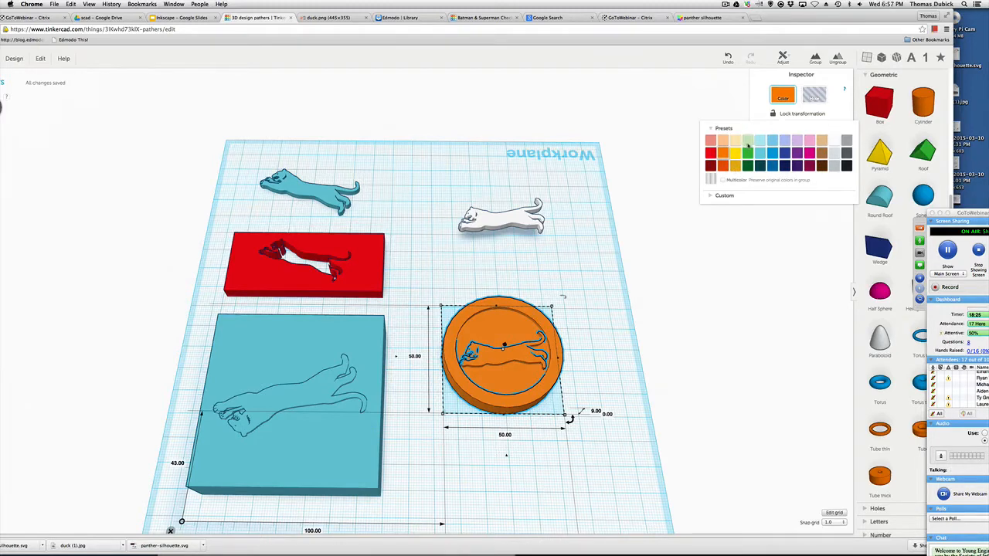
pyautogui.click(748, 145)
pyautogui.click(578, 236)
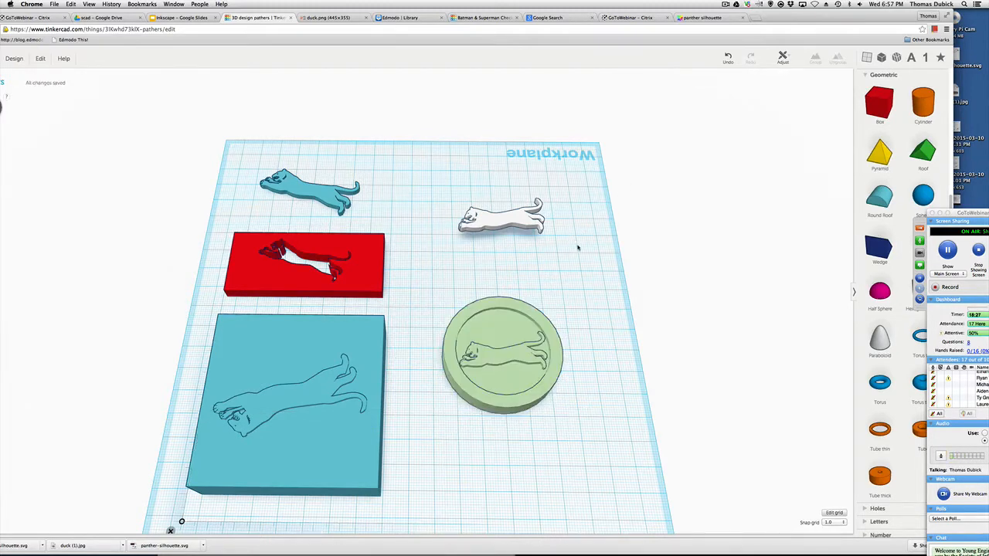
# Bring the webinar's attendee questions window into view beside the model and read the questions.
pyautogui.moveTo(577, 248); pyautogui.dragTo(597, 202, button='right')
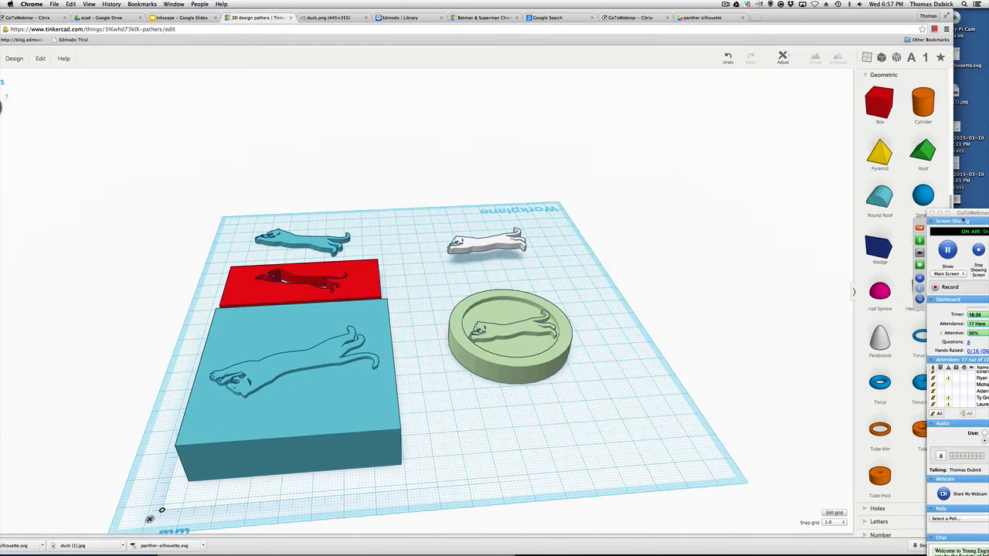
pyautogui.moveTo(978, 214); pyautogui.dragTo(984, 473)
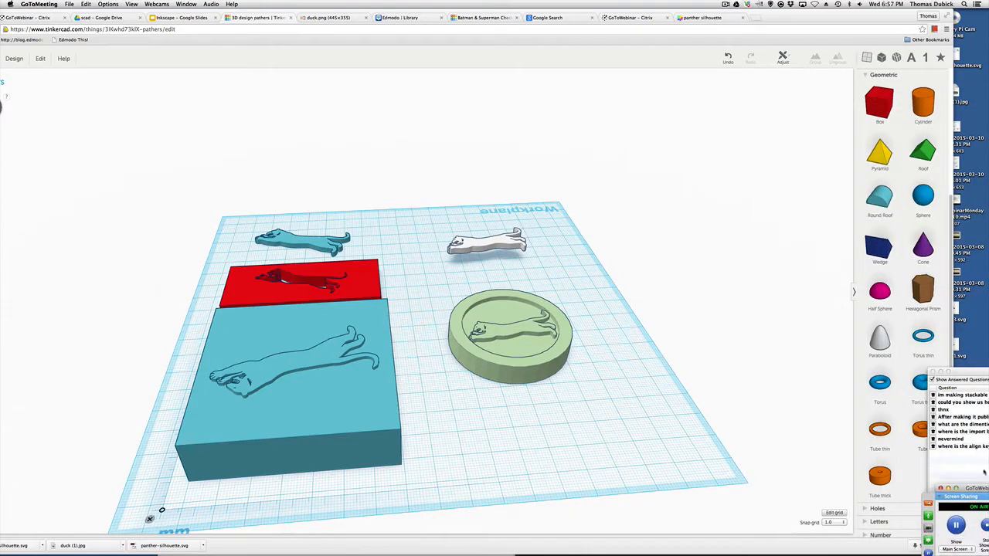
pyautogui.click(979, 459)
pyautogui.moveTo(968, 372); pyautogui.dragTo(963, 268)
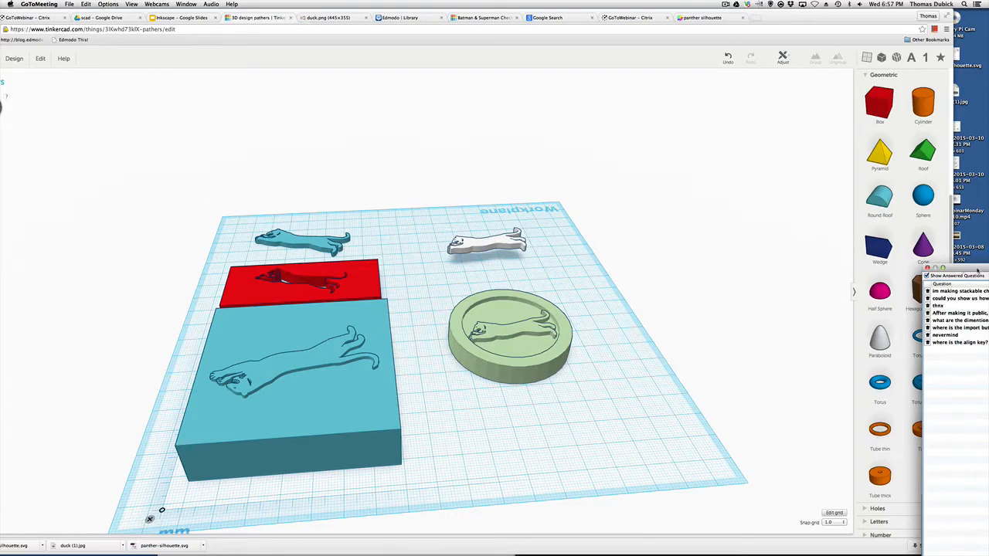
pyautogui.moveTo(977, 271); pyautogui.dragTo(957, 261)
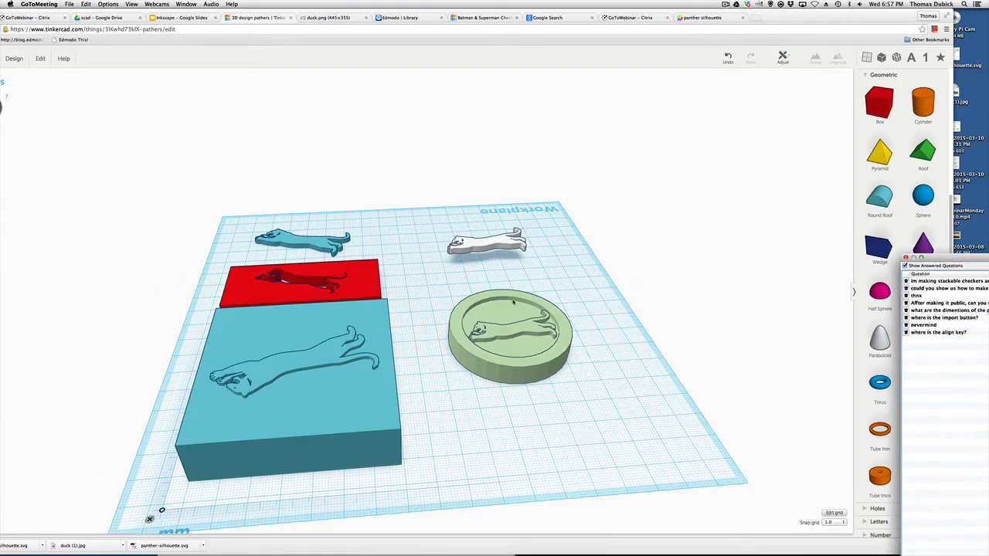
# Try moving the light green ring off the panther disc and undo the move.
pyautogui.click(468, 296)
pyautogui.moveTo(474, 301)
pyautogui.mouseDown()
pyautogui.moveTo(547, 302)
pyautogui.moveTo(492, 295)
pyautogui.mouseUp()
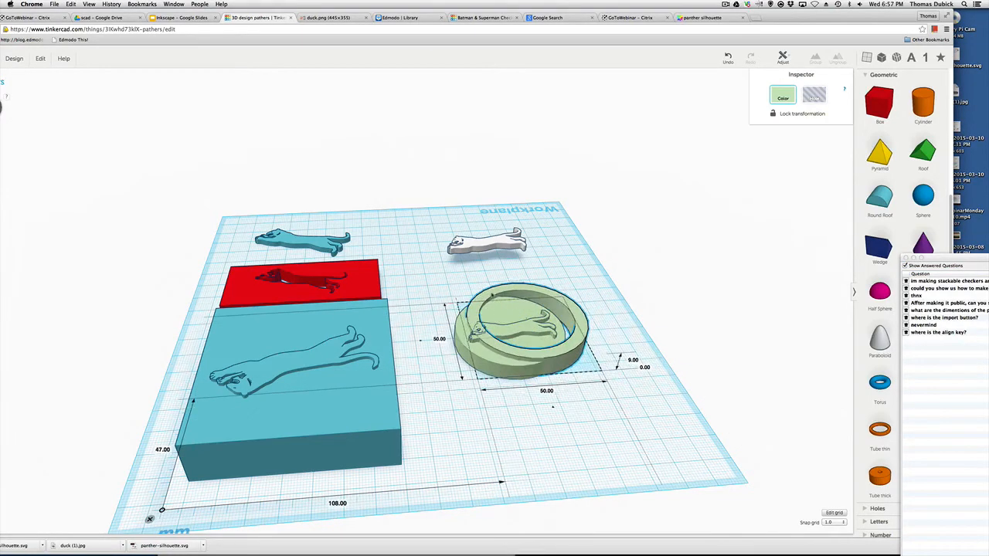
pyautogui.click(726, 57)
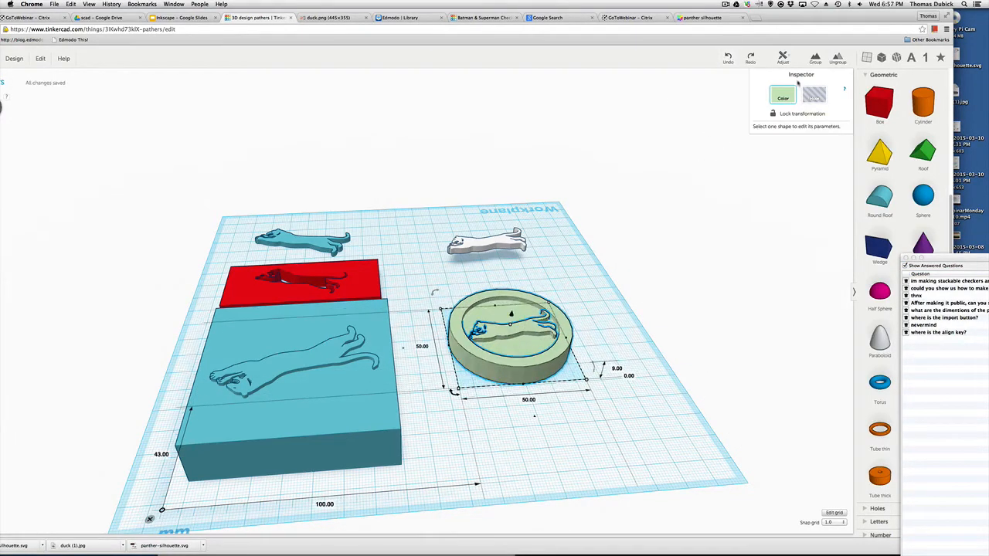
# Group the light green ring and the panther disc into one medallion.
pyautogui.click(445, 278)
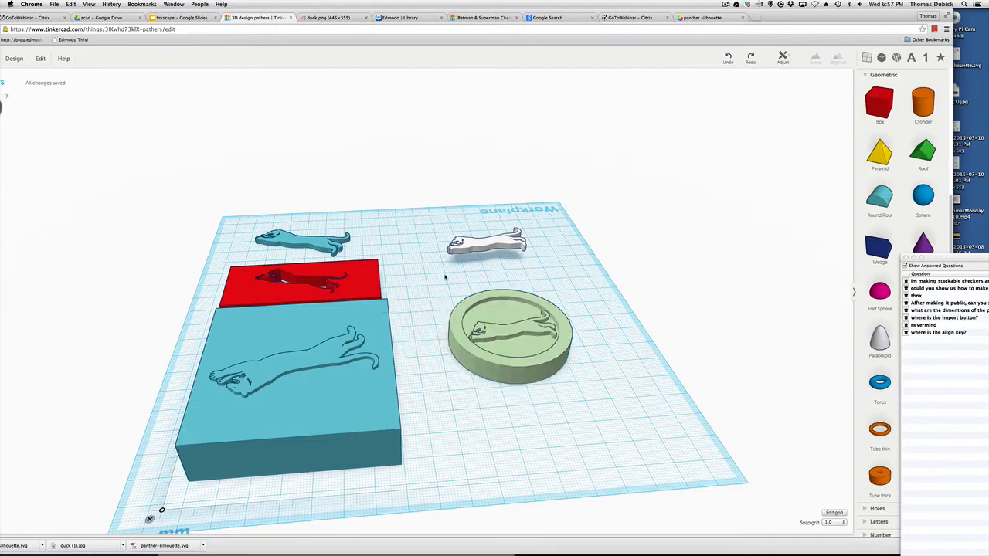
pyautogui.click(551, 379)
pyautogui.click(816, 61)
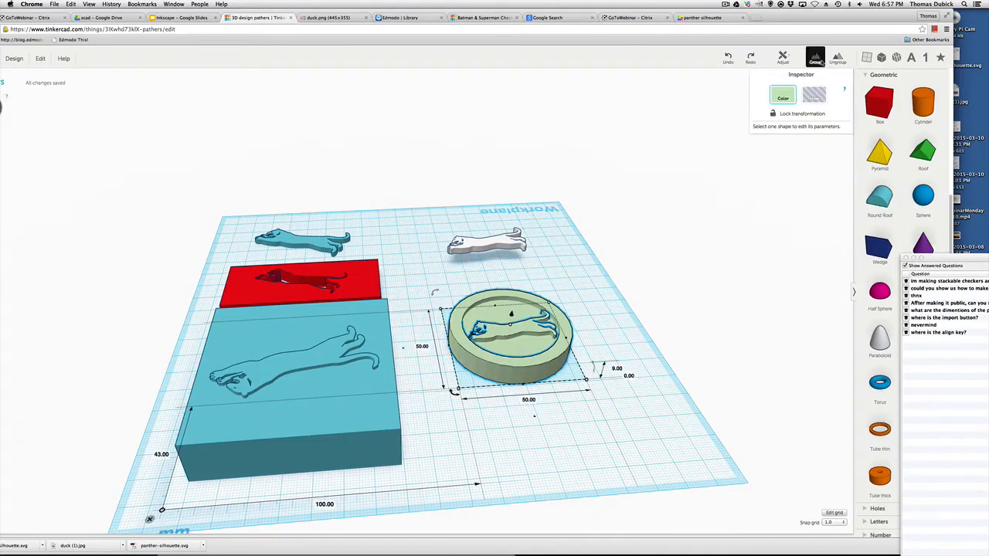
# Move the medallion to the back of the workplane and place the white panther just in front of it.
pyautogui.moveTo(542, 313); pyautogui.dragTo(594, 253)
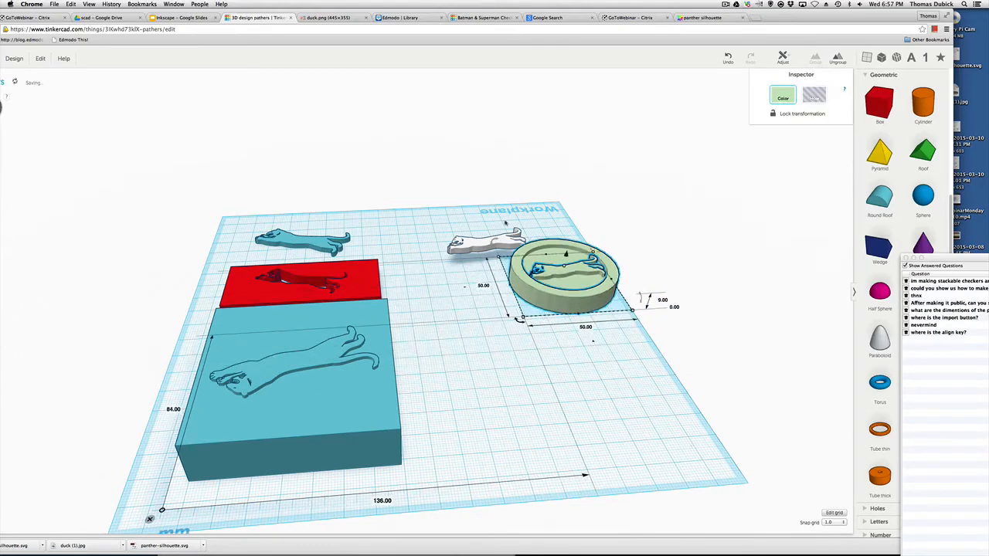
pyautogui.moveTo(477, 232); pyautogui.dragTo(542, 347)
pyautogui.moveTo(563, 288); pyautogui.dragTo(510, 262)
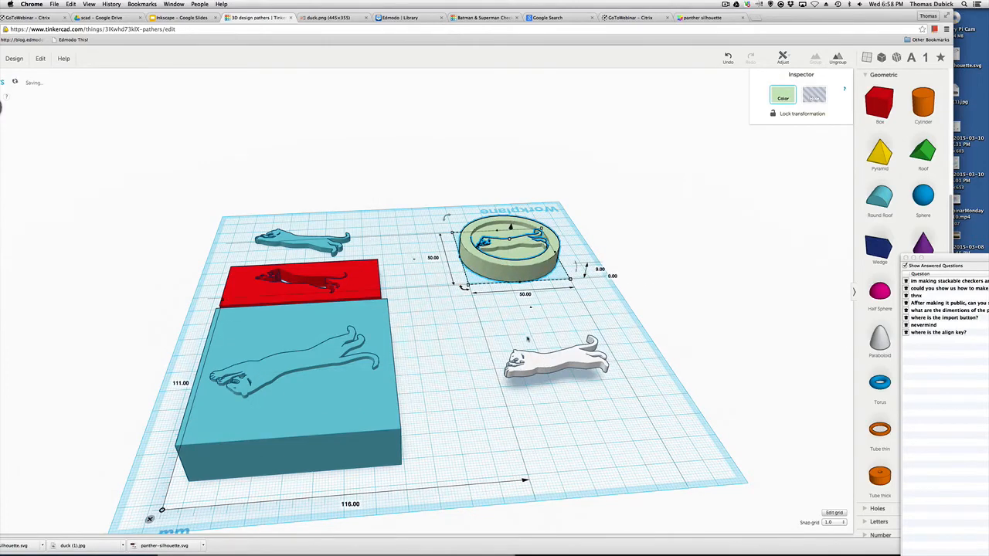
pyautogui.moveTo(535, 359); pyautogui.dragTo(504, 312)
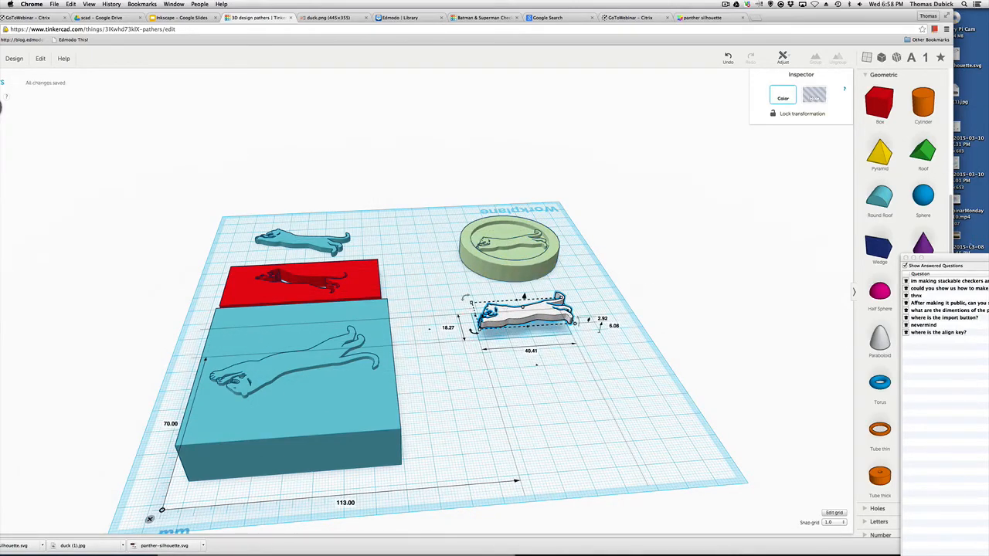
# Place a box in front of the white panther and color it with the bright green preset.
pyautogui.moveTo(963, 257); pyautogui.dragTo(987, 388)
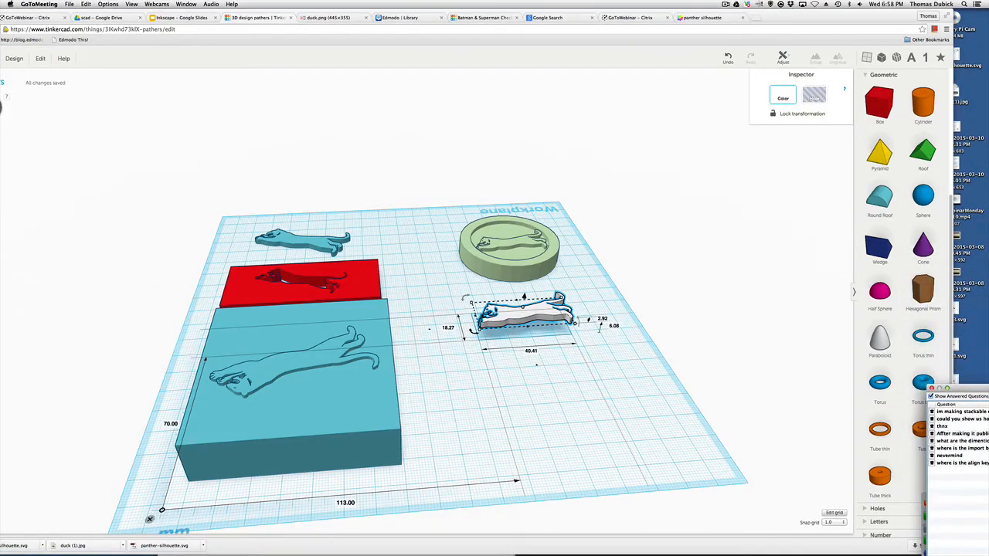
pyautogui.click(886, 106)
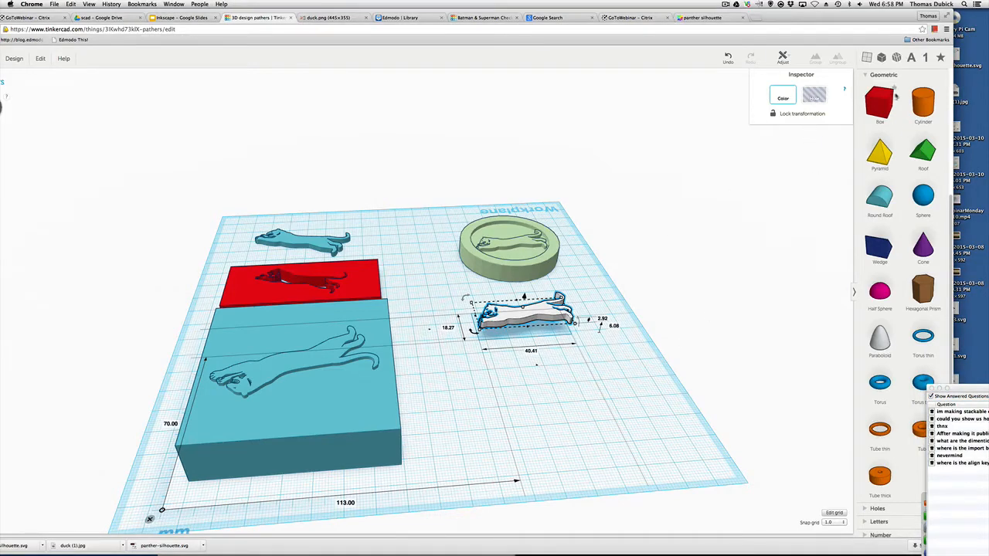
pyautogui.moveTo(894, 97); pyautogui.dragTo(557, 394)
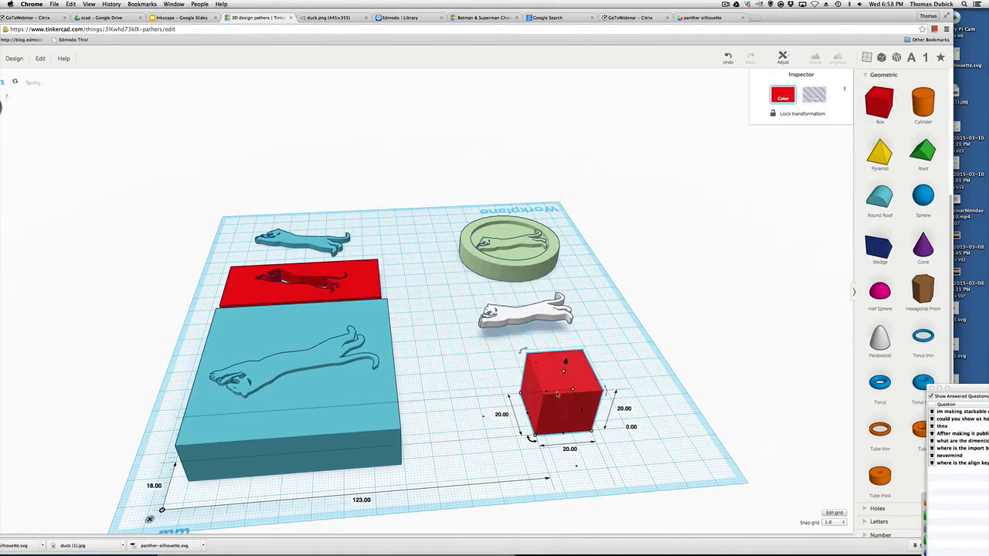
pyautogui.click(783, 94)
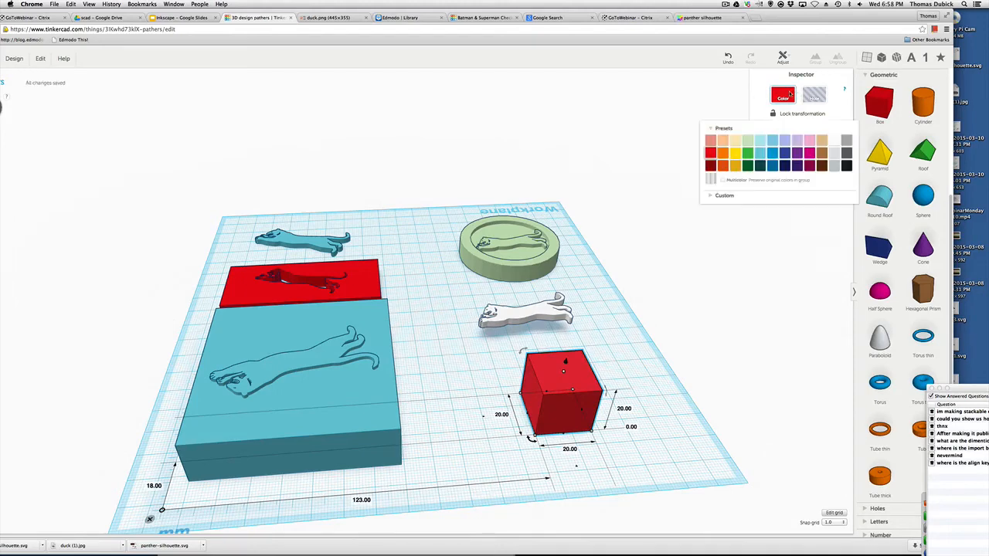
pyautogui.click(747, 153)
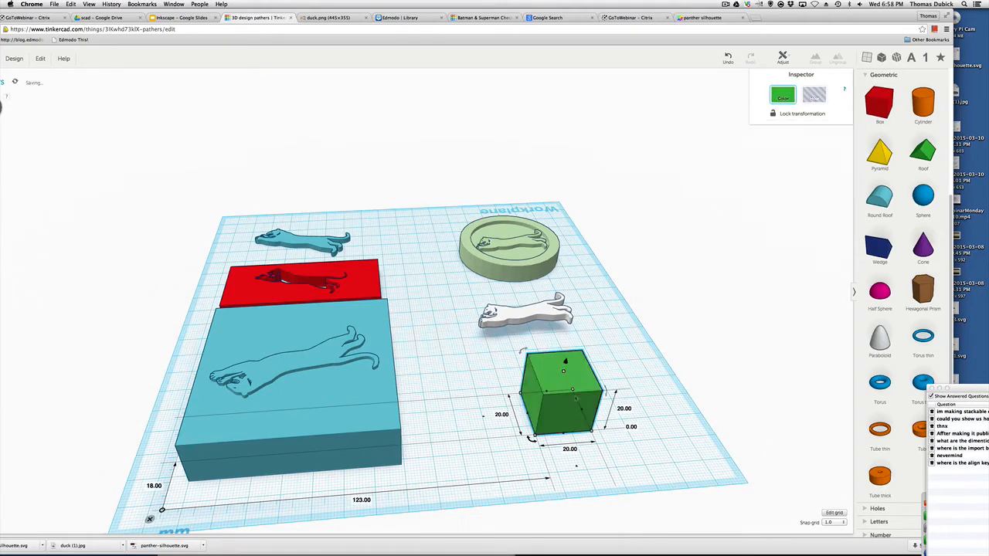
# Set the green box's height to 15 mm.
pyautogui.click(624, 409)
pyautogui.write('15')
pyautogui.press('Return')
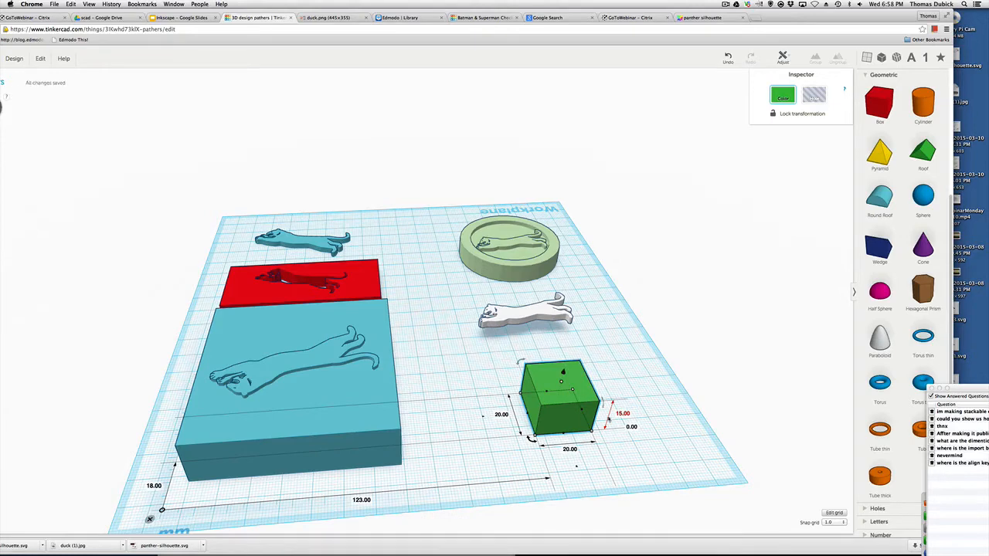
# Set the green box's height to 8 mm and stretch its footprint to about 57 by 31 mm.
pyautogui.click(622, 414)
pyautogui.write('8')
pyautogui.press('Return')
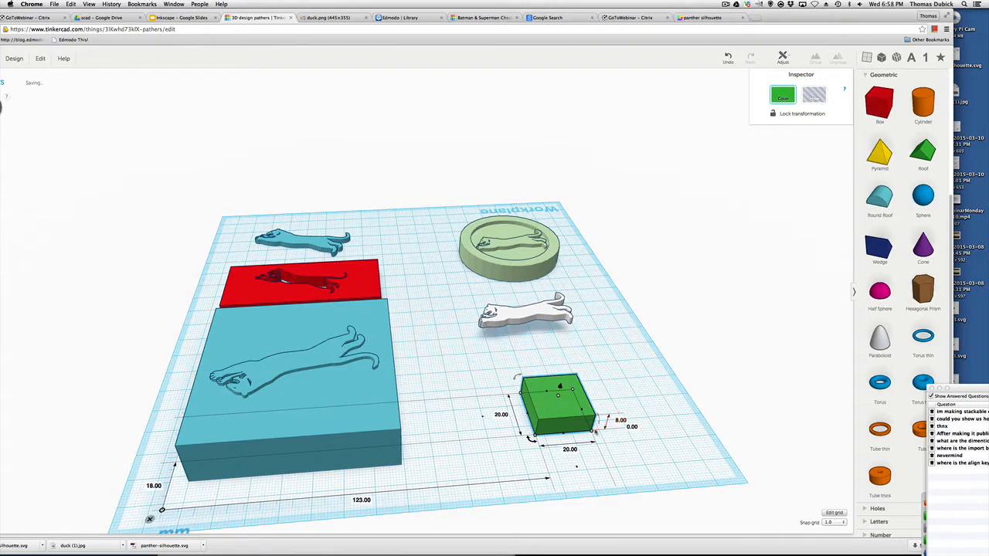
pyautogui.moveTo(594, 434); pyautogui.dragTo(674, 424)
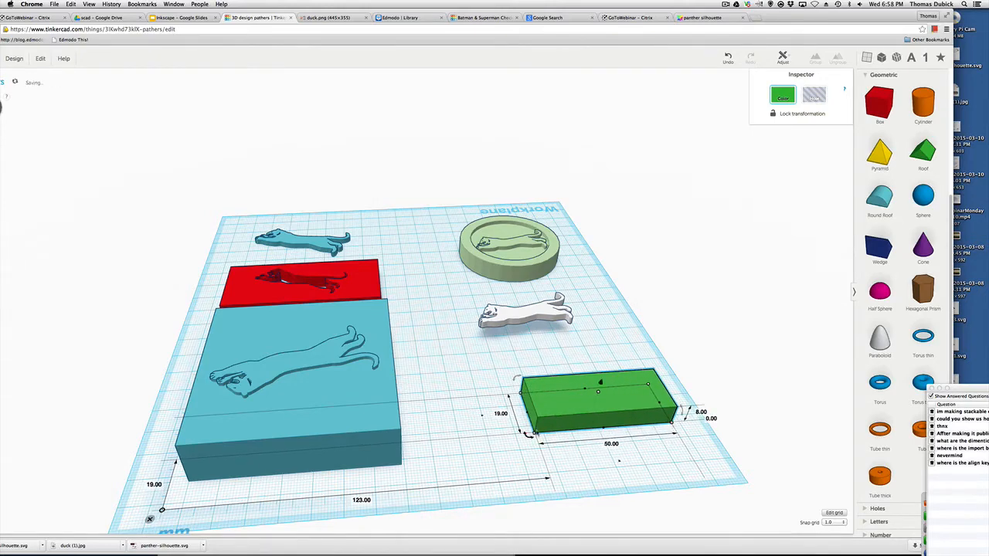
pyautogui.moveTo(528, 434); pyautogui.dragTo(507, 435)
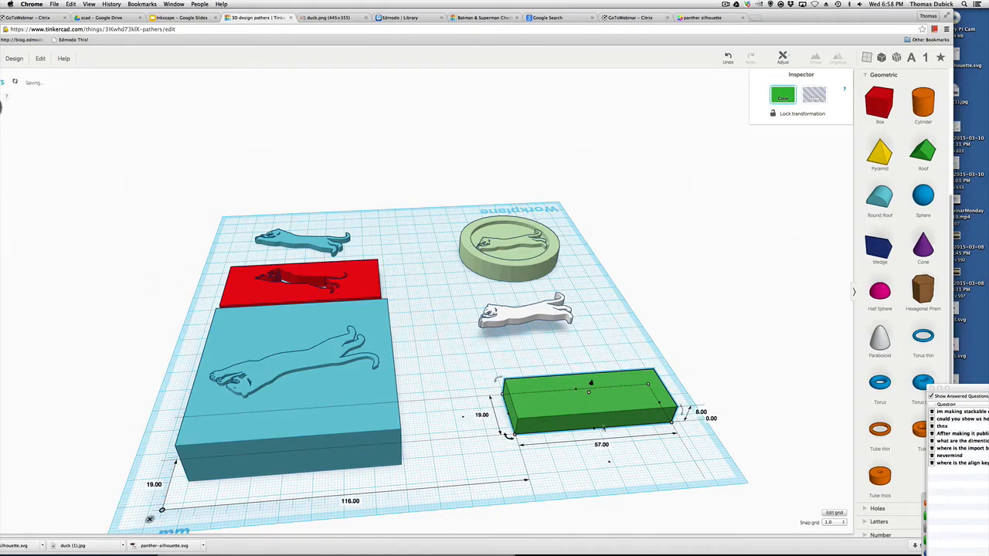
pyautogui.moveTo(595, 430); pyautogui.dragTo(607, 460)
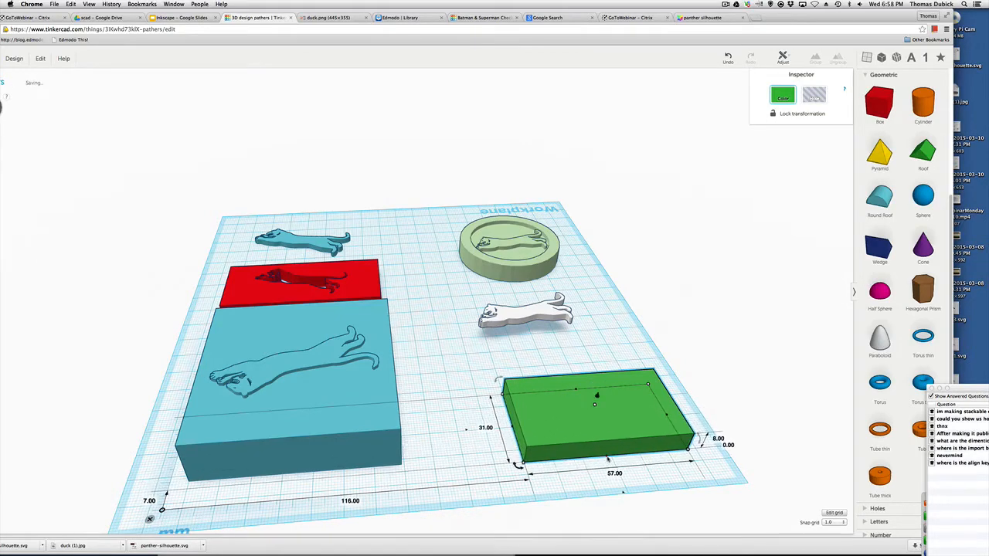
# Move the white panther over the green box and turn it into a hole about 8.92 mm tall.
pyautogui.click(549, 314)
pyautogui.moveTo(560, 317); pyautogui.dragTo(629, 406)
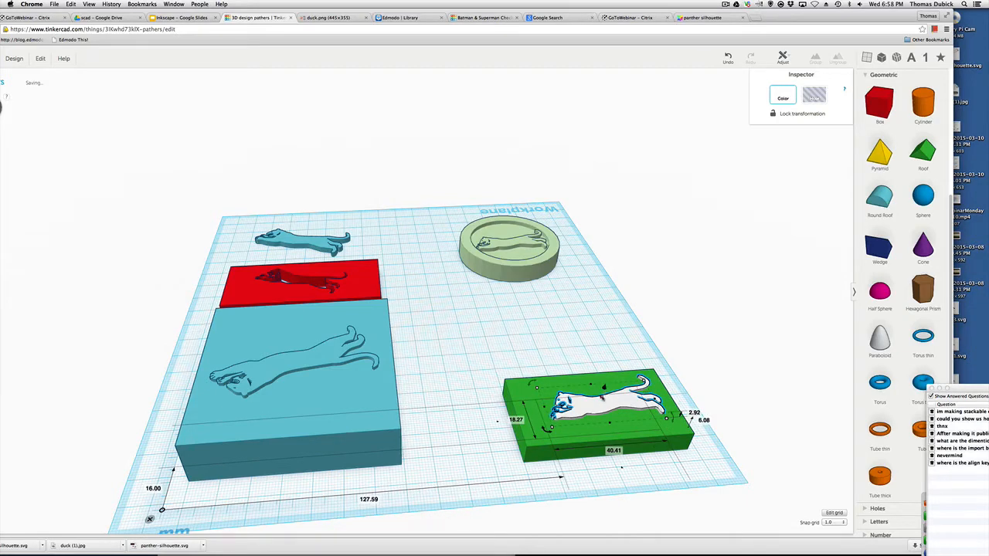
pyautogui.moveTo(603, 396)
pyautogui.mouseDown()
pyautogui.moveTo(604, 381)
pyautogui.moveTo(591, 395)
pyautogui.moveTo(601, 390)
pyautogui.mouseUp()
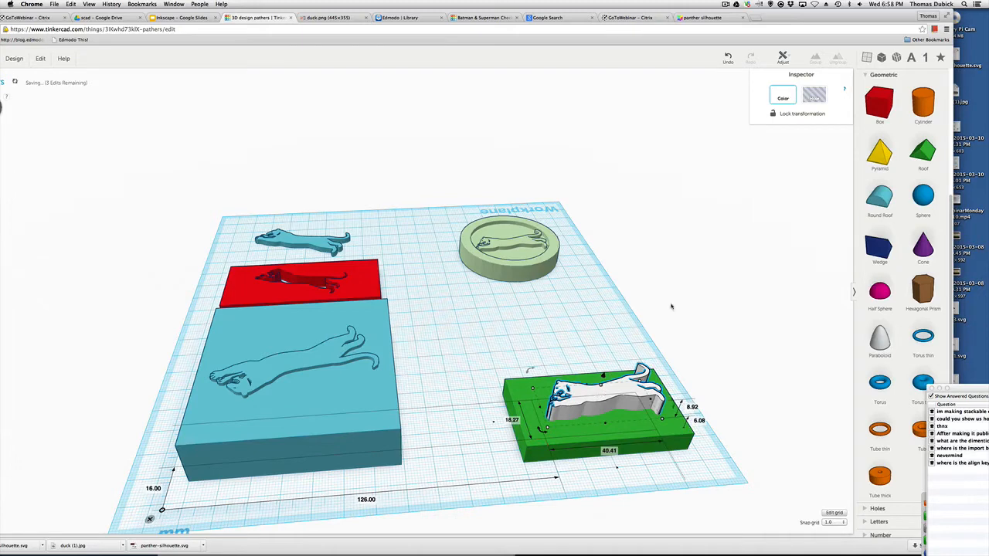
pyautogui.click(813, 95)
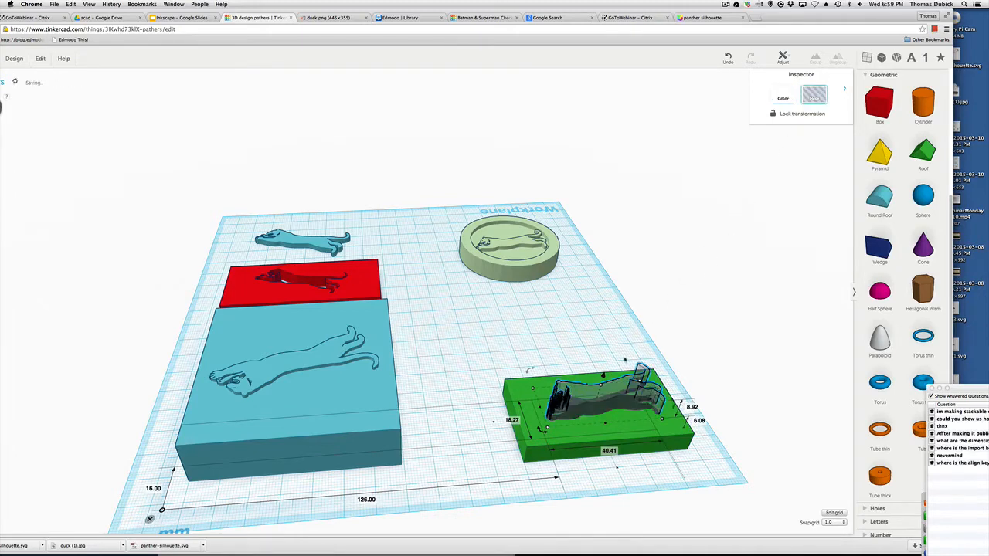
# Try grouping the panther hole with the green box and undo the grouping.
pyautogui.moveTo(456, 342); pyautogui.dragTo(718, 452)
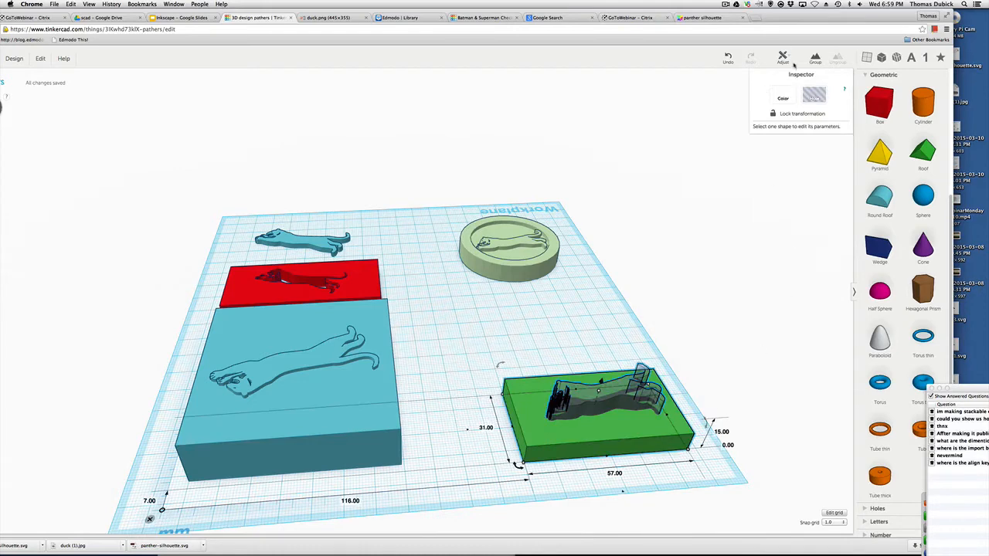
pyautogui.click(815, 58)
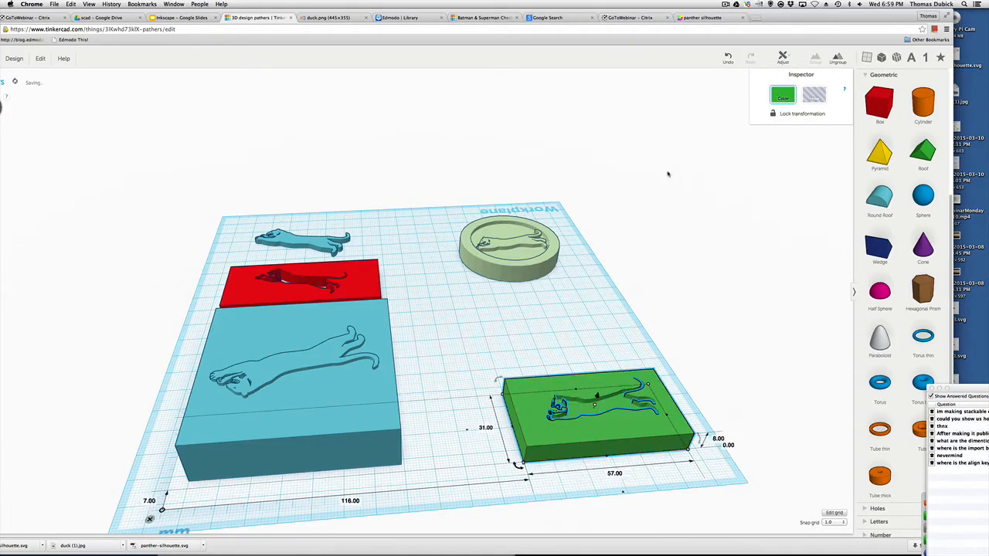
pyautogui.click(587, 312)
pyautogui.click(593, 397)
pyautogui.click(729, 58)
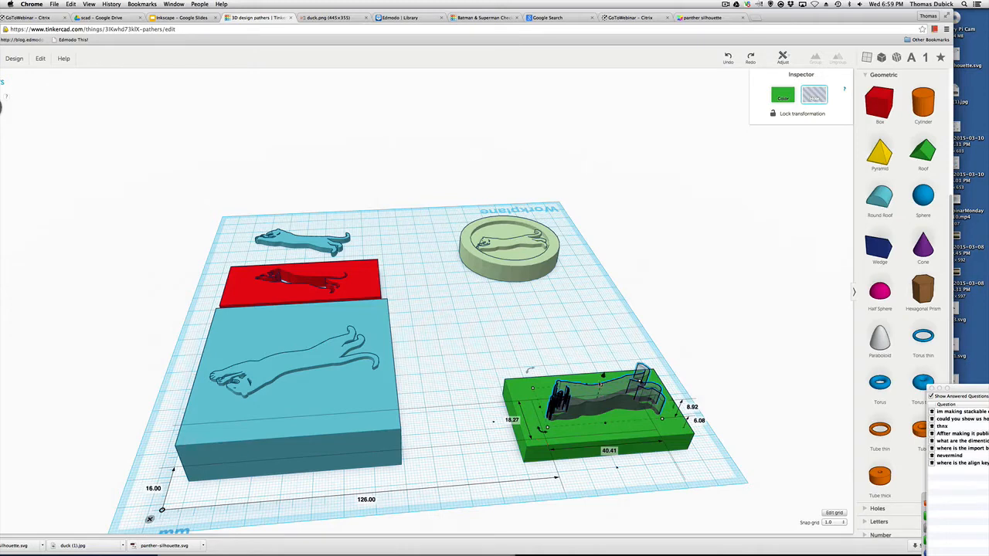
# Extend the panther hole to 13 mm tall, starting 1 mm below the workplane, and group it with the green box.
pyautogui.moveTo(603, 376)
pyautogui.mouseDown()
pyautogui.moveTo(599, 392)
pyautogui.moveTo(603, 382)
pyautogui.mouseUp()
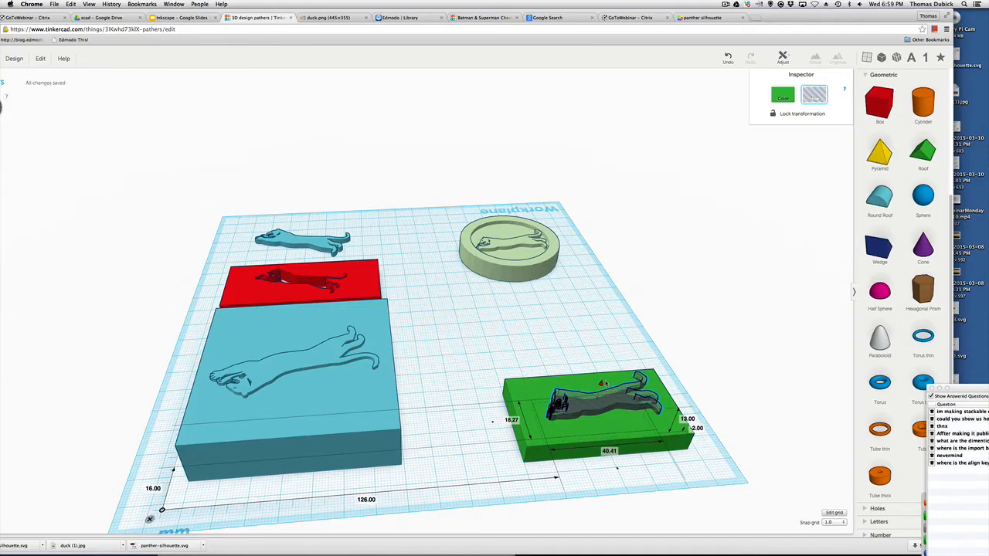
pyautogui.moveTo(603, 384); pyautogui.dragTo(606, 381)
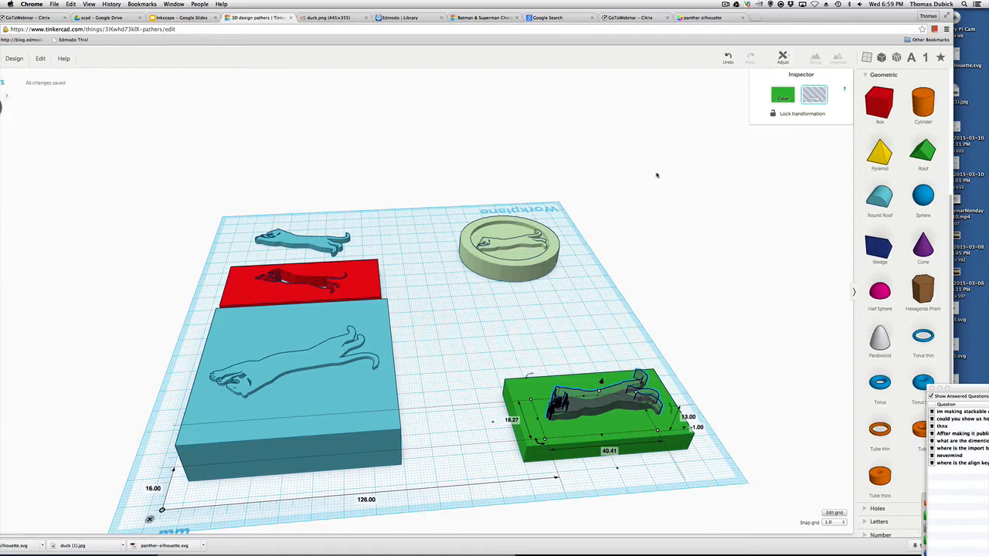
pyautogui.moveTo(479, 329); pyautogui.dragTo(730, 472)
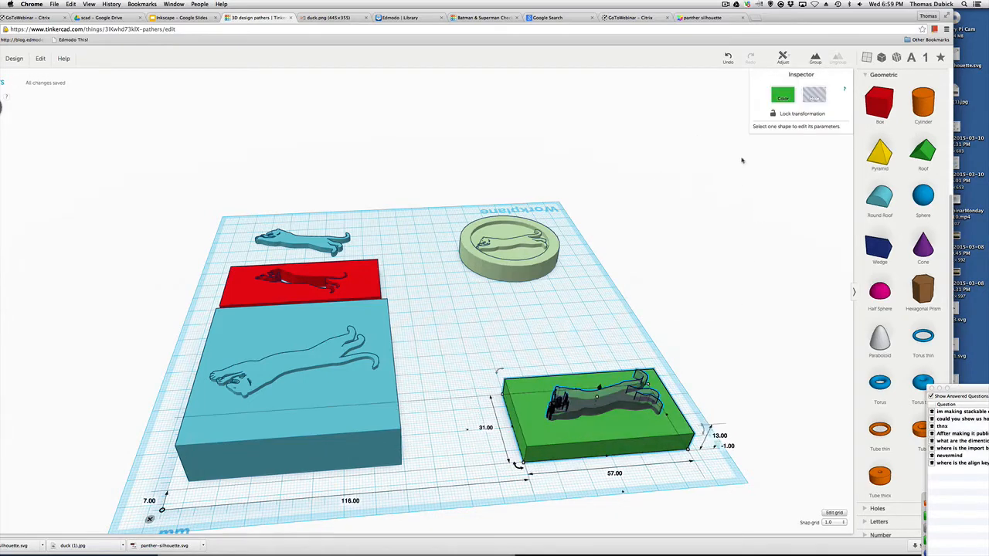
pyautogui.click(816, 60)
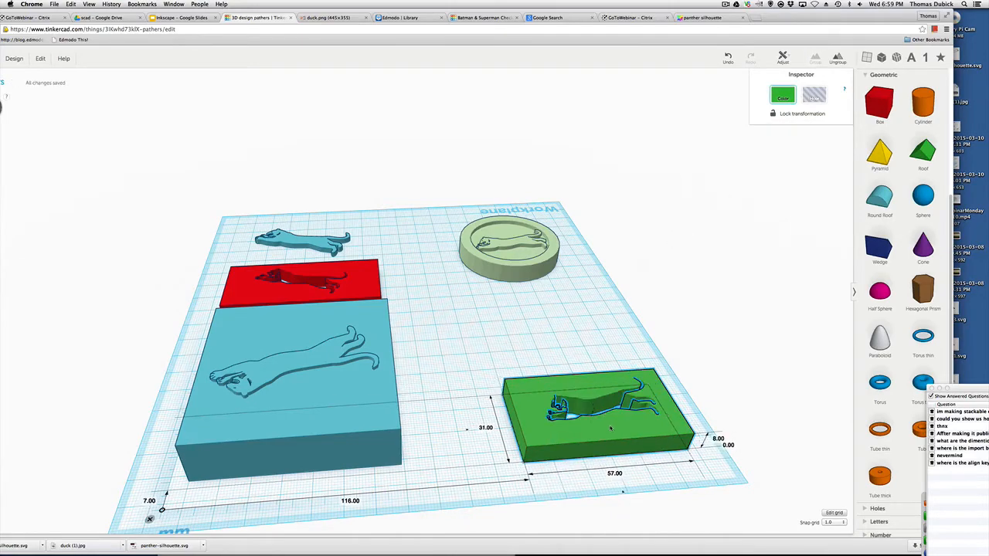
# Examine the panther cutout in the green plate from a lower angle.
pyautogui.moveTo(611, 430); pyautogui.dragTo(672, 398, button='right')
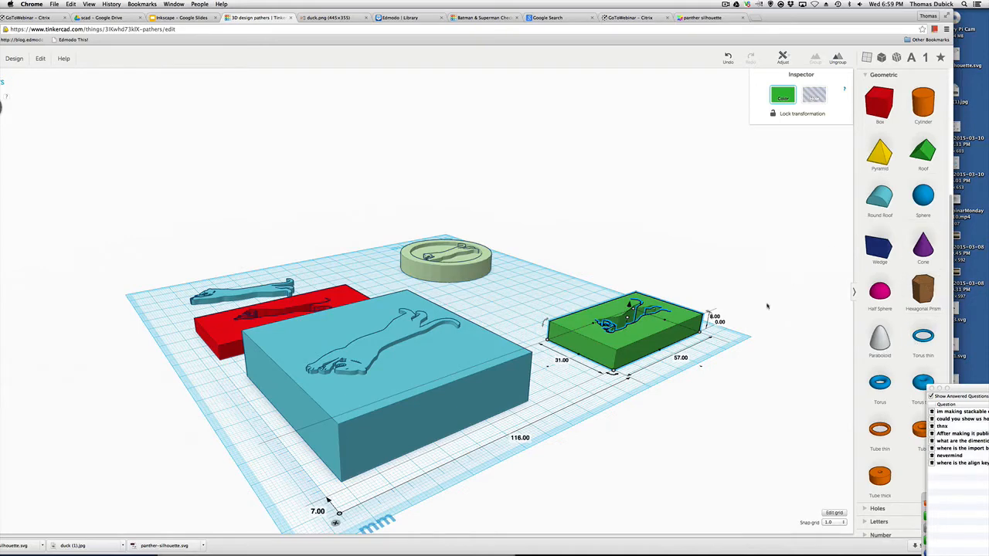
pyautogui.moveTo(700, 338); pyautogui.dragTo(666, 353)
pyautogui.click(699, 357)
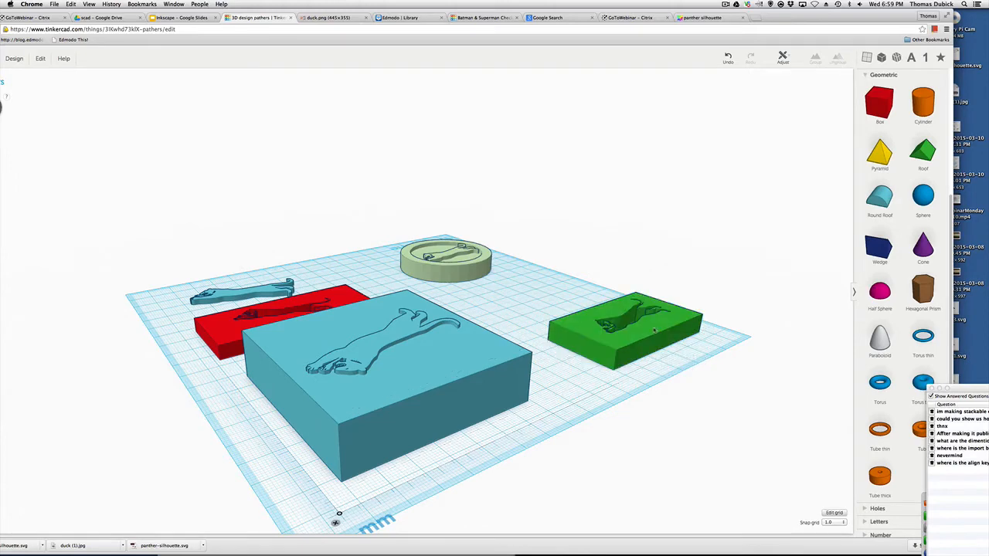
pyautogui.moveTo(527, 299); pyautogui.dragTo(690, 356)
pyautogui.click(594, 263)
pyautogui.click(640, 339)
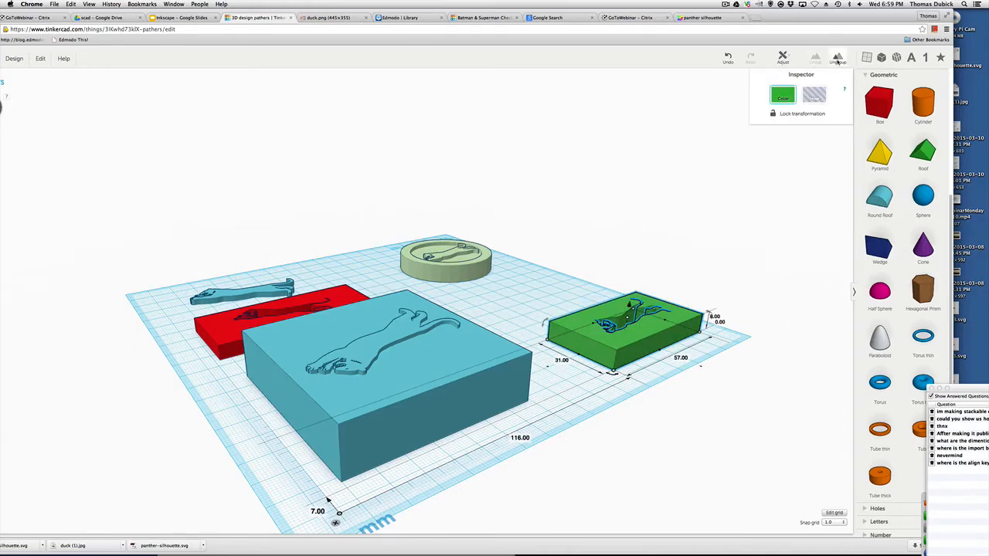
pyautogui.click(584, 273)
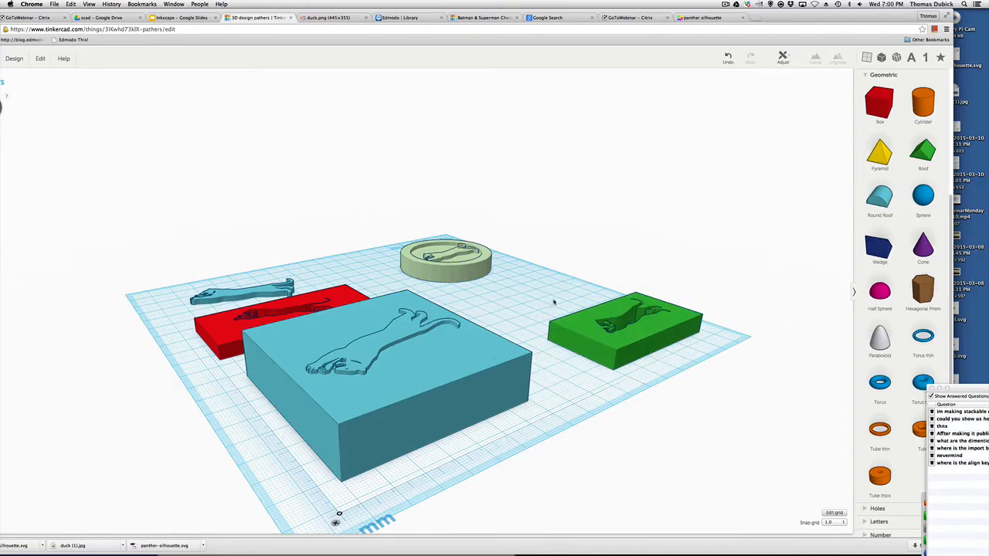
# Move the webinar questions window clear of the shape library.
pyautogui.moveTo(552, 309); pyautogui.dragTo(573, 402, button='right')
pyautogui.moveTo(573, 401); pyautogui.dragTo(542, 361)
pyautogui.click(588, 445)
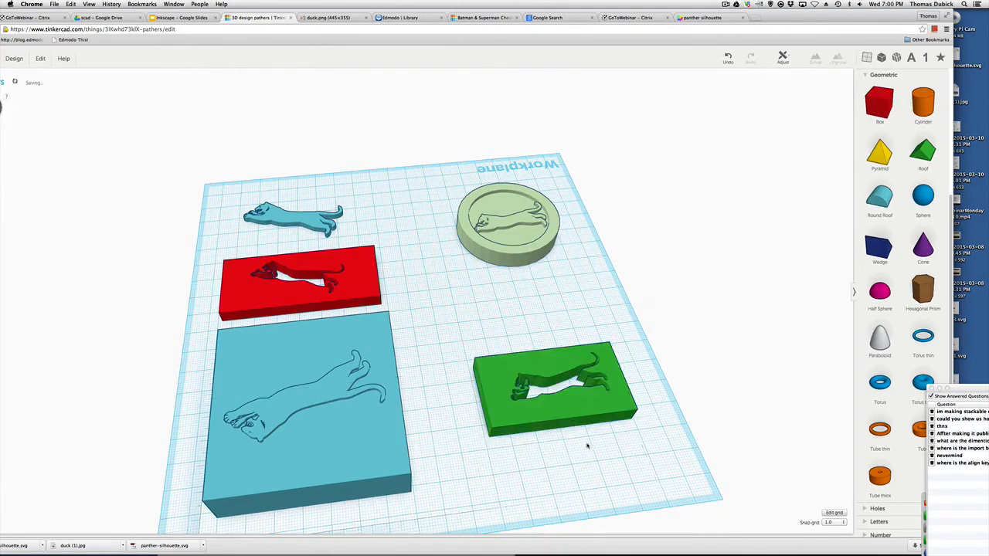
pyautogui.moveTo(585, 457); pyautogui.dragTo(579, 486, button='right')
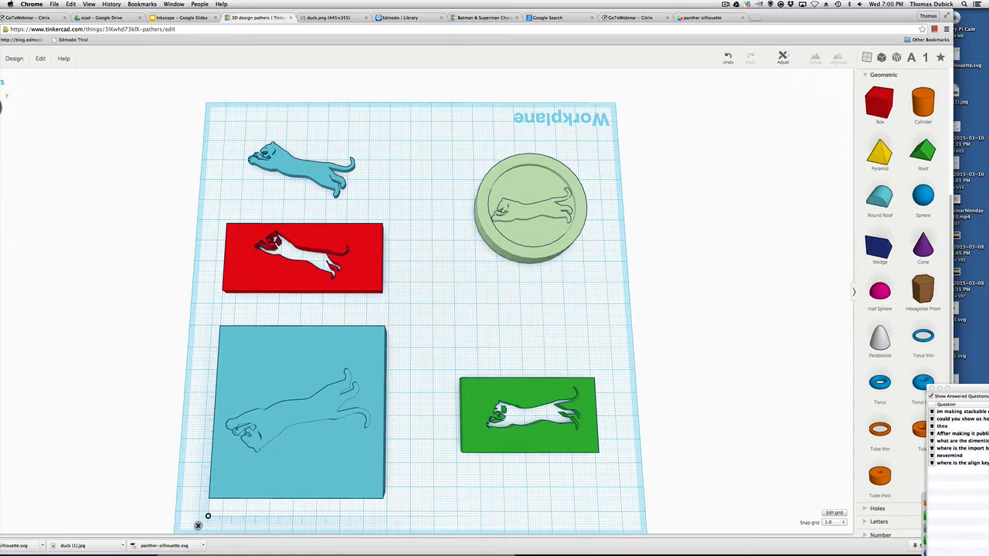
pyautogui.click(967, 383)
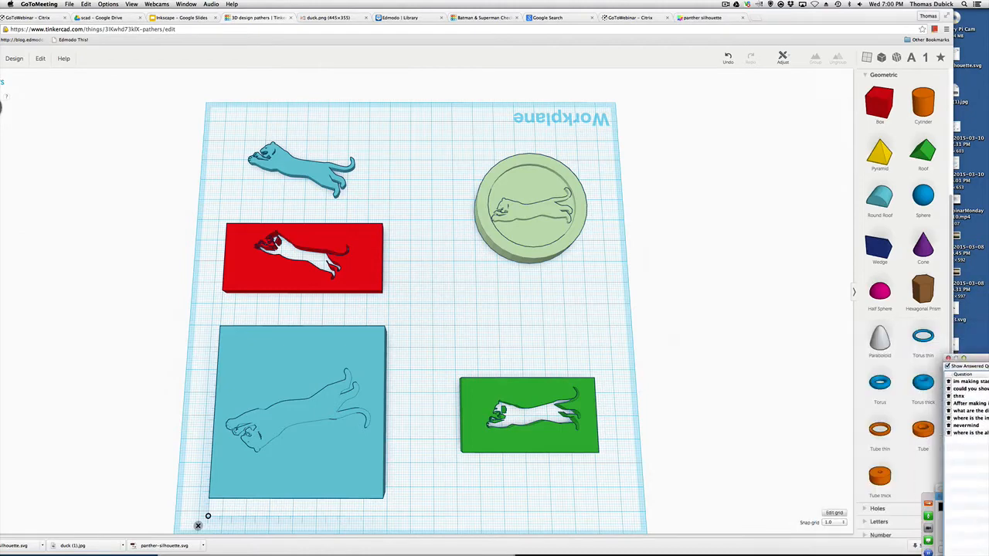
# Set a workplane on the end face of the green panther plate and place a box on it.
pyautogui.click(529, 386)
pyautogui.click(591, 399)
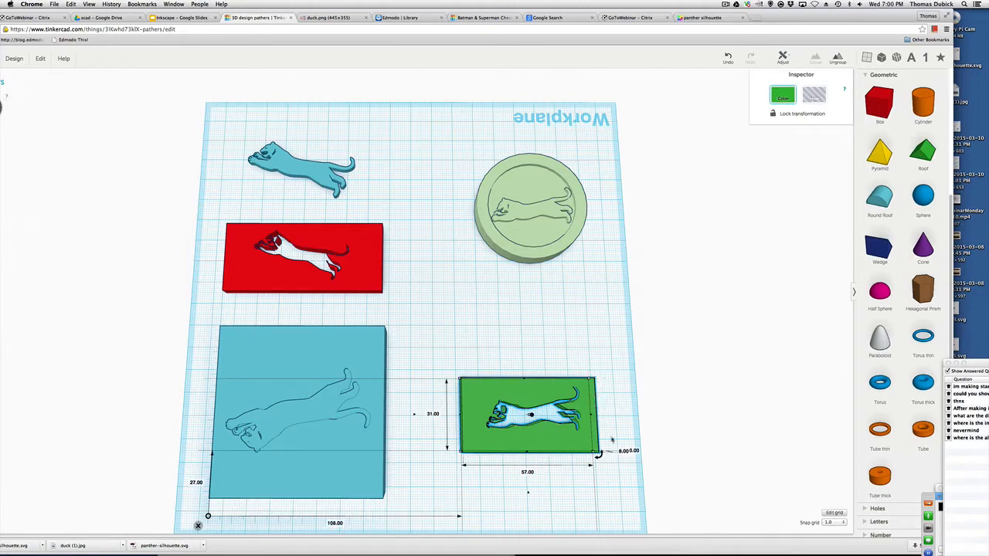
pyautogui.moveTo(617, 415); pyautogui.dragTo(443, 315, button='right')
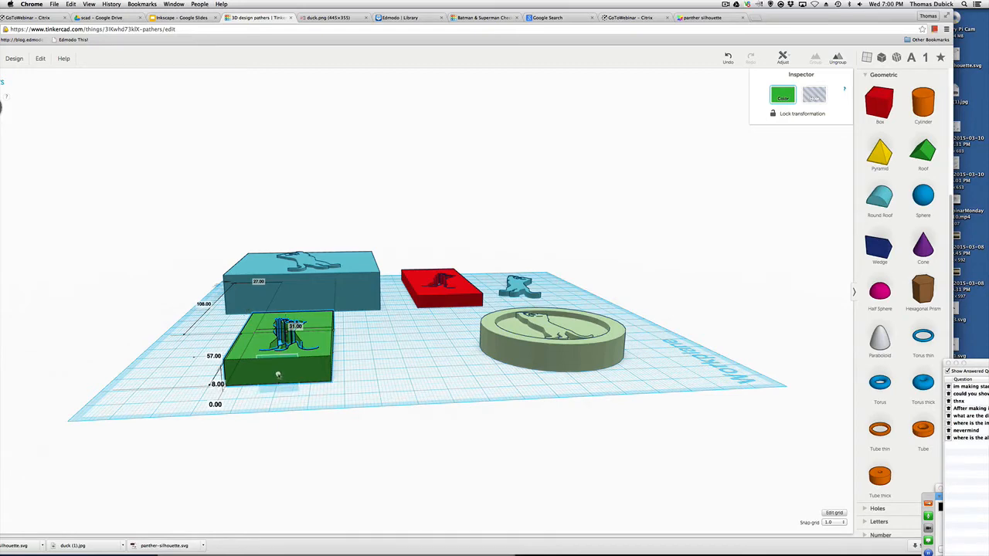
pyautogui.click(380, 363)
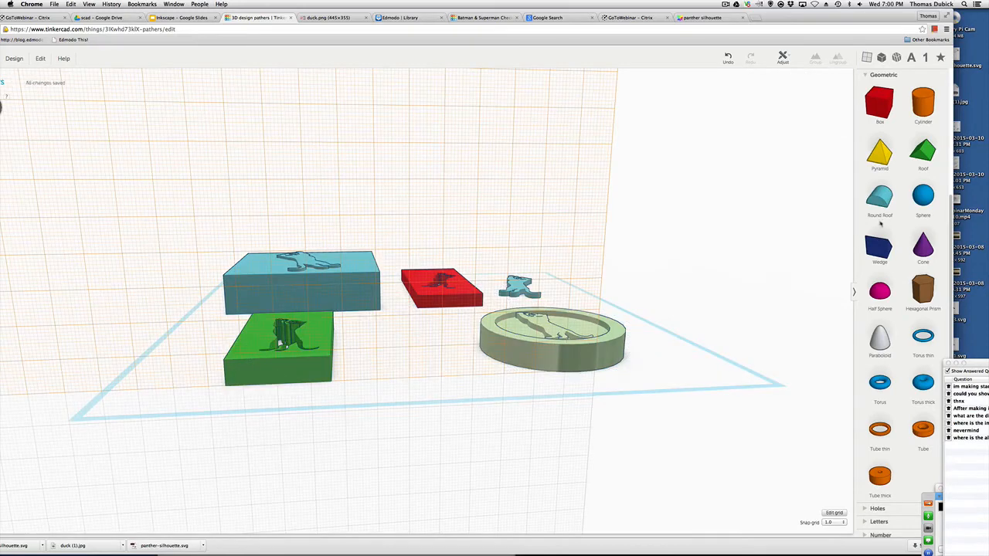
pyautogui.moveTo(885, 112); pyautogui.dragTo(285, 336)
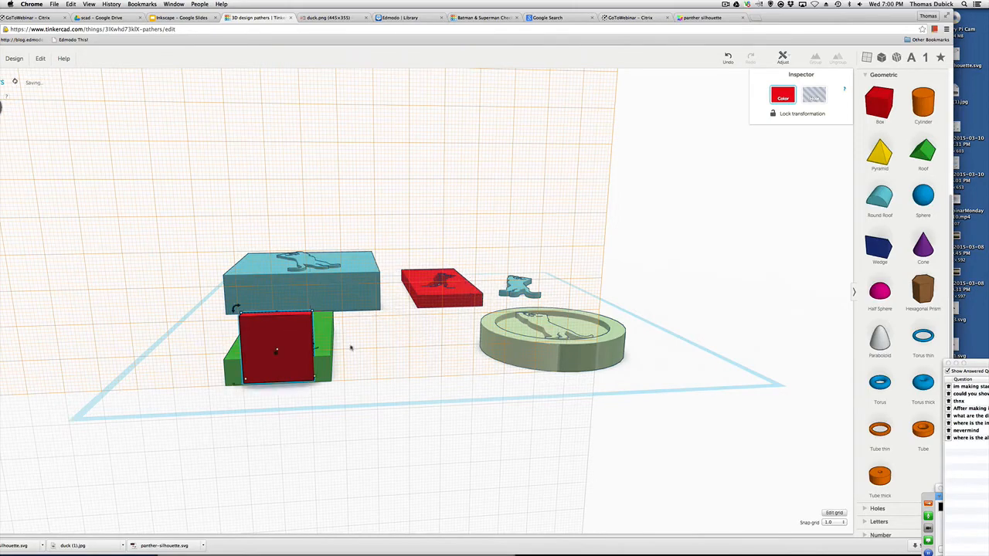
pyautogui.moveTo(359, 348); pyautogui.dragTo(711, 343, button='right')
pyautogui.moveTo(712, 347); pyautogui.dragTo(668, 352)
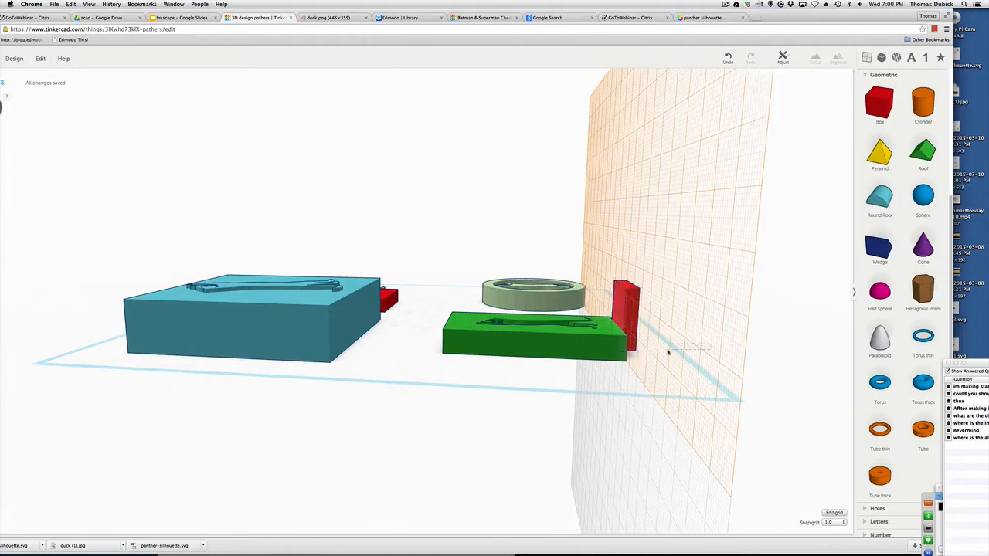
pyautogui.moveTo(774, 344); pyautogui.dragTo(674, 347, button='right')
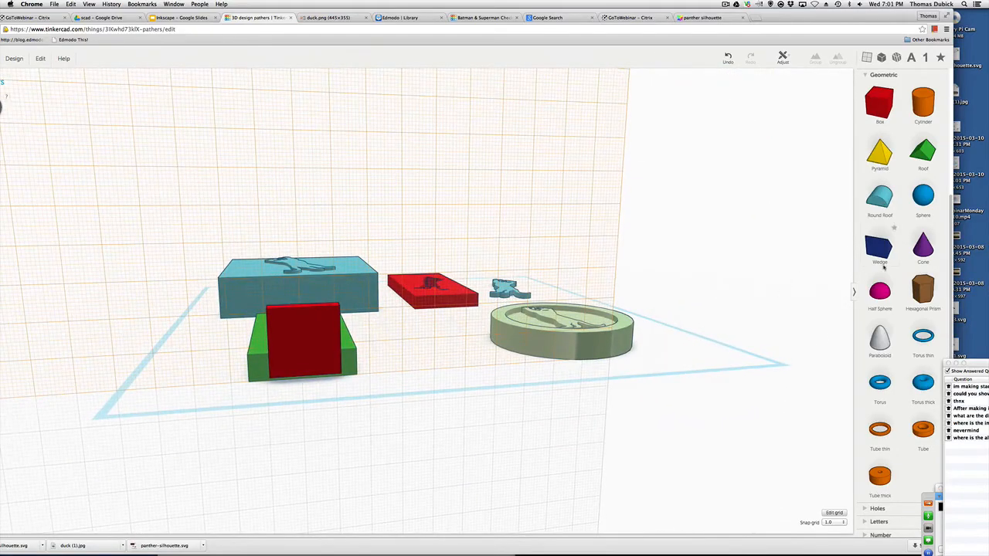
# Place a Round Roof on the outer face of the red box at the end of the green plate.
pyautogui.scroll(-2, 881, 267)
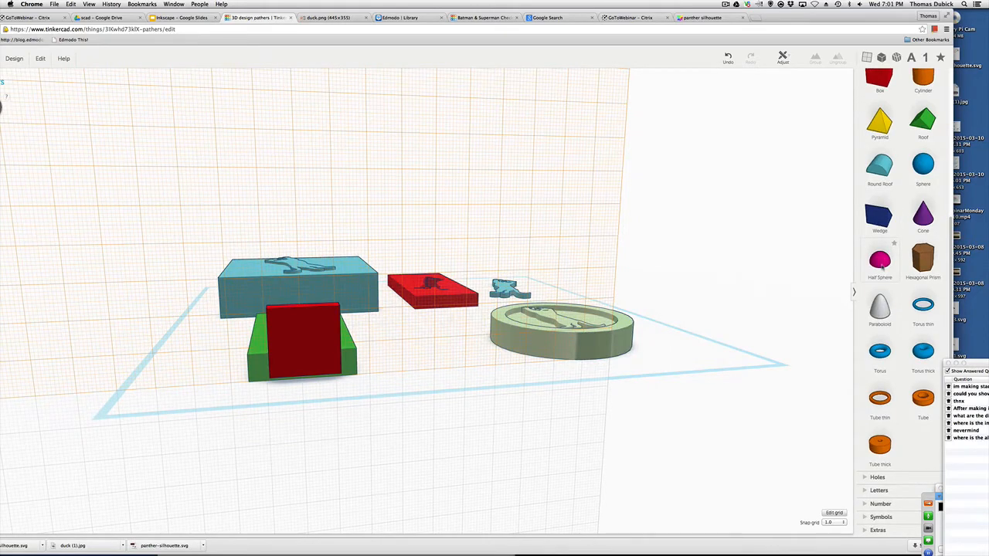
pyautogui.scroll(5, 881, 268)
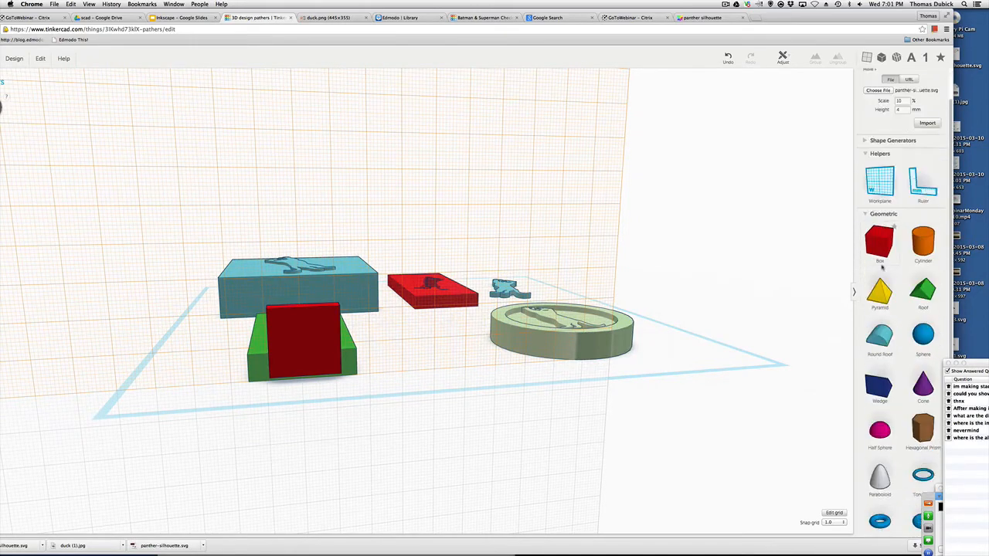
pyautogui.scroll(-1, 881, 267)
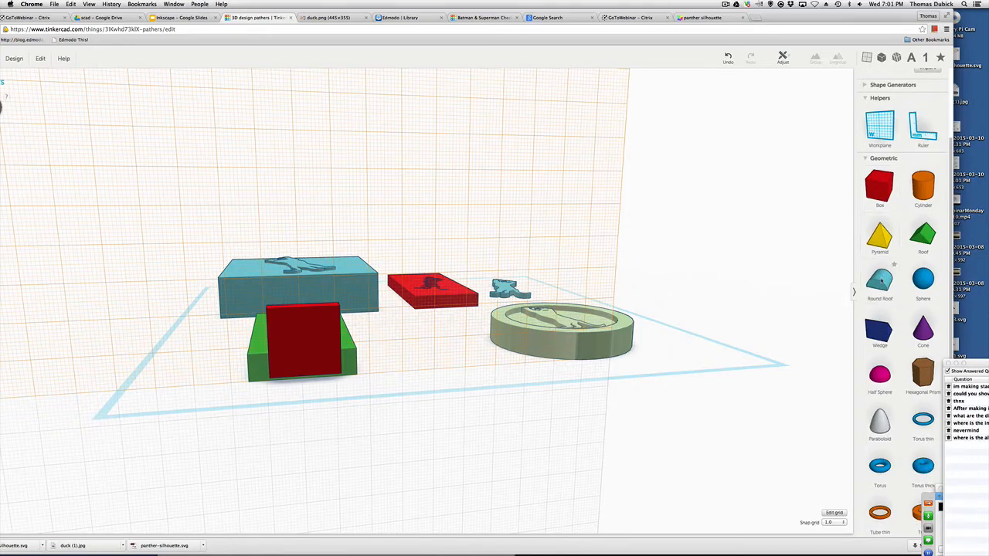
pyautogui.moveTo(879, 281); pyautogui.dragTo(676, 271)
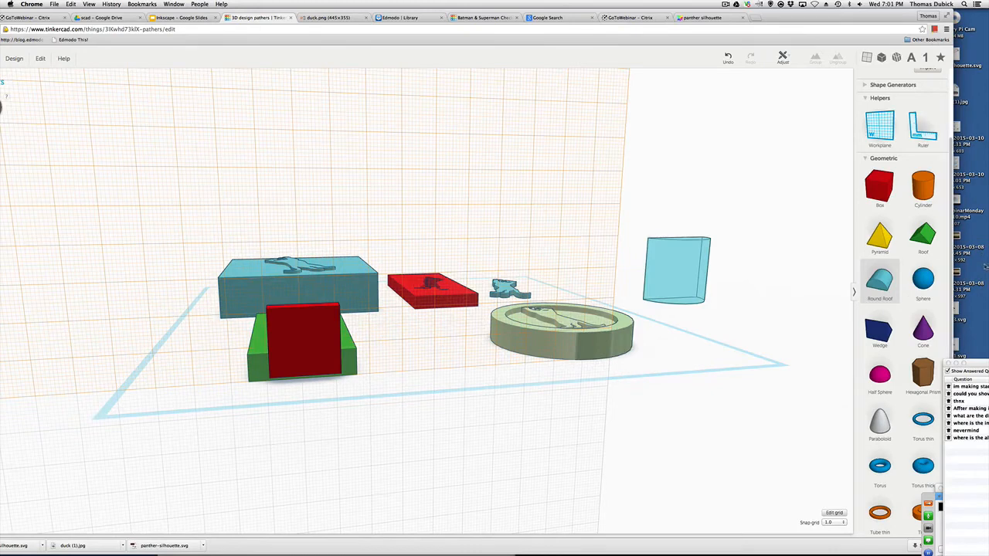
pyautogui.moveTo(985, 266); pyautogui.dragTo(810, 293)
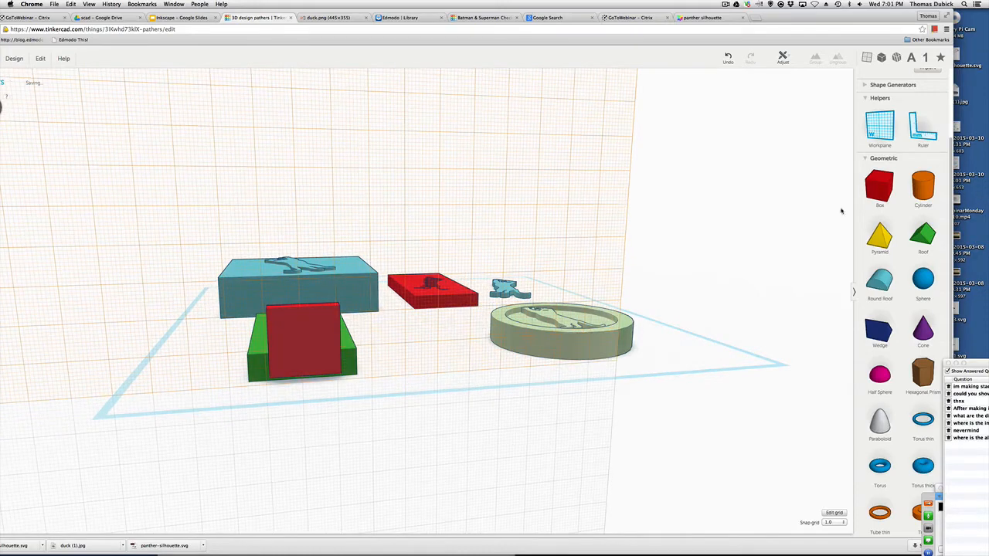
pyautogui.moveTo(930, 226); pyautogui.dragTo(313, 326)
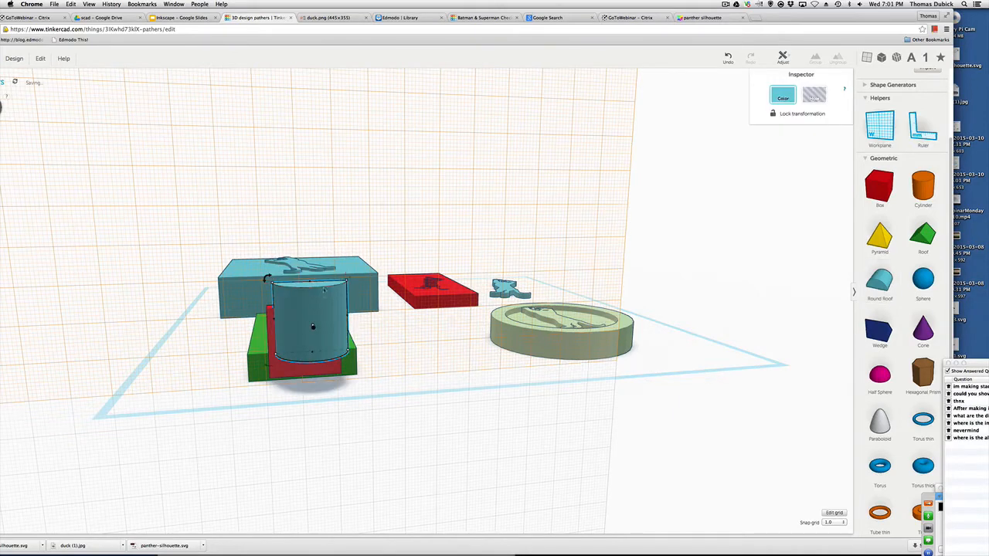
# Try rotating the round roof on the red box and undo the rotation.
pyautogui.moveTo(268, 278)
pyautogui.moveTo(352, 351)
pyautogui.moveTo(265, 278); pyautogui.dragTo(343, 291)
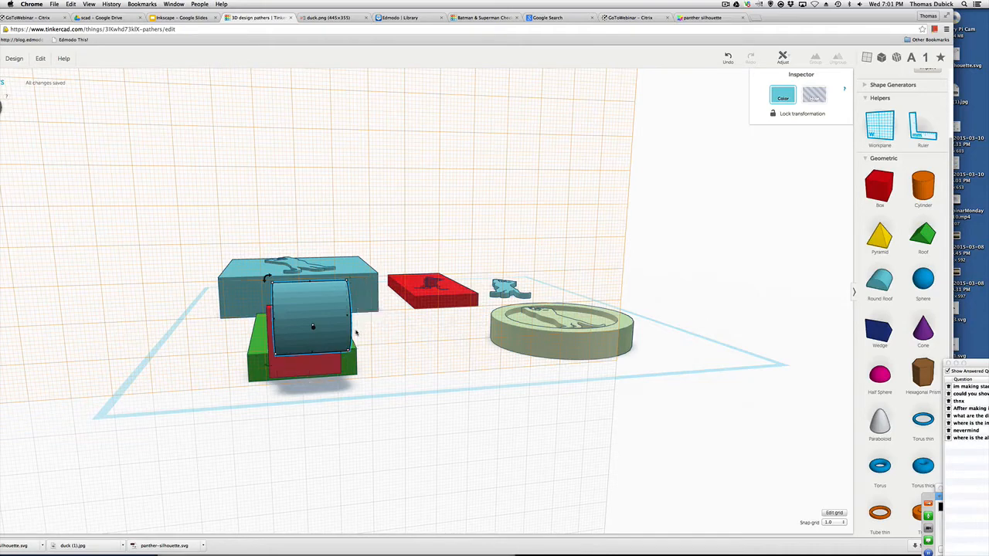
pyautogui.hotkey('ctrl', 'z')
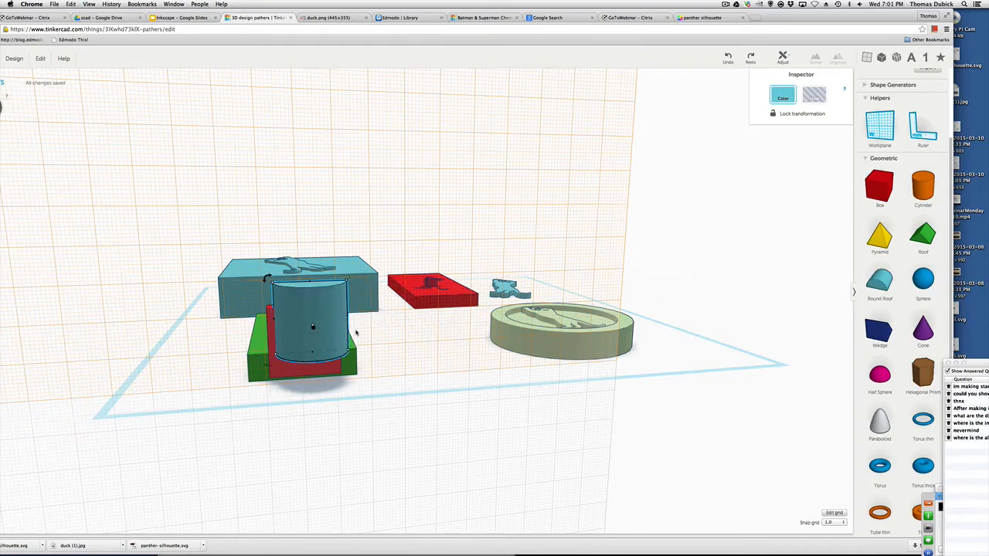
# Return to the default ground workplane and delete the round roof in front of the red box.
pyautogui.click(665, 466)
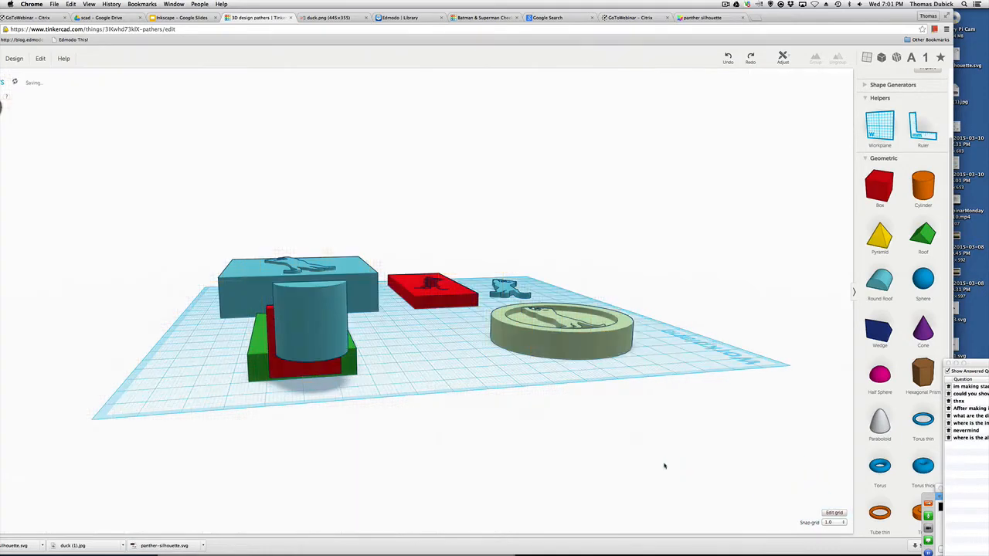
pyautogui.click(314, 320)
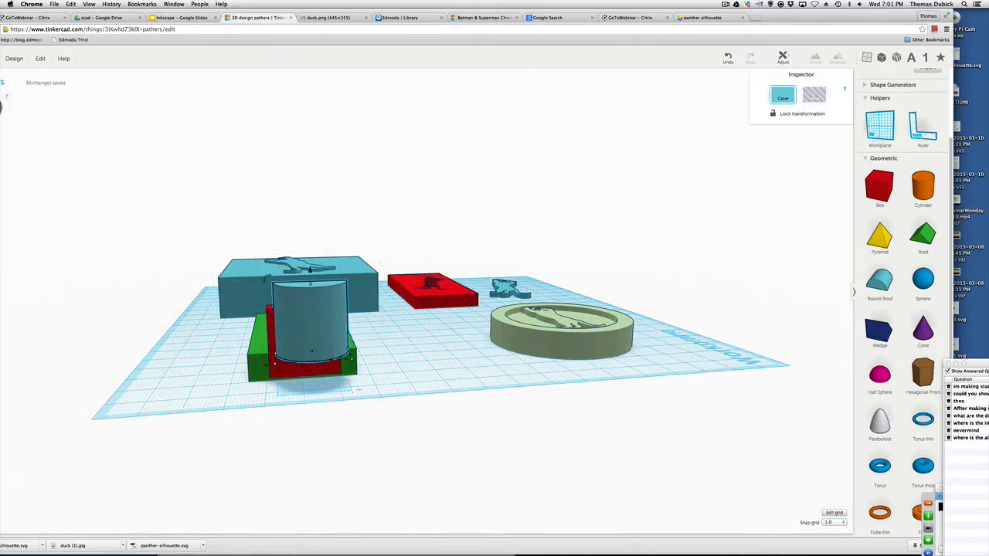
pyautogui.press('Delete')
# Add a new Round Roof on the ground workplane, position it through the upright red box and turn it into a hole.
pyautogui.moveTo(322, 425); pyautogui.dragTo(391, 424, button='right')
pyautogui.moveTo(879, 280); pyautogui.dragTo(648, 325)
pyautogui.moveTo(615, 317)
pyautogui.mouseDown()
pyautogui.moveTo(626, 324)
pyautogui.moveTo(634, 312)
pyautogui.moveTo(602, 311)
pyautogui.mouseUp()
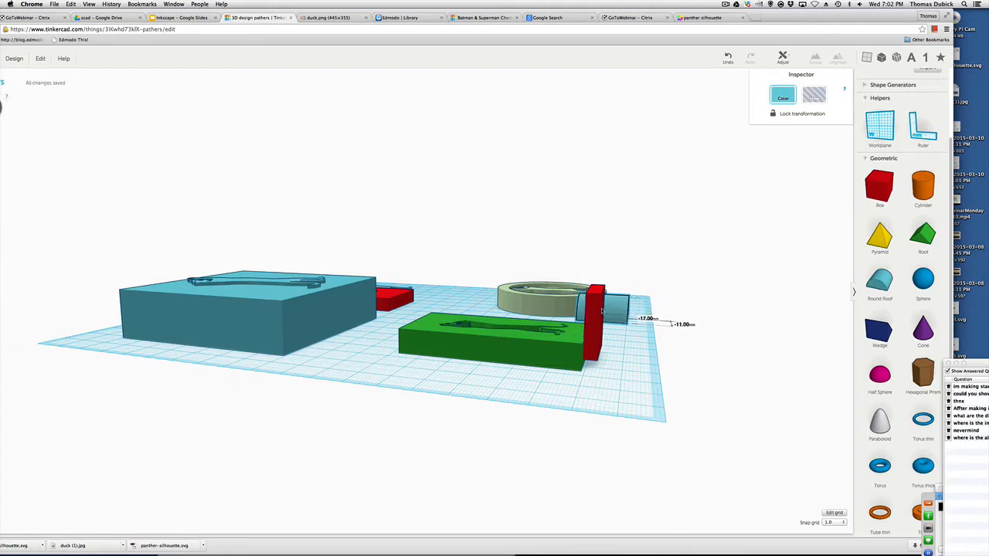
pyautogui.moveTo(634, 335); pyautogui.dragTo(573, 340, button='right')
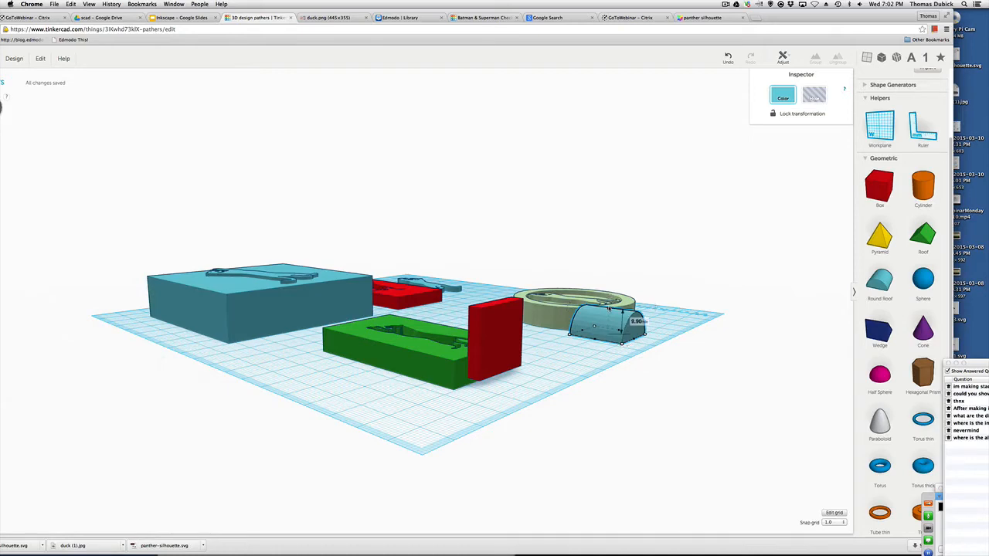
pyautogui.moveTo(609, 297); pyautogui.dragTo(494, 337)
pyautogui.click(683, 378)
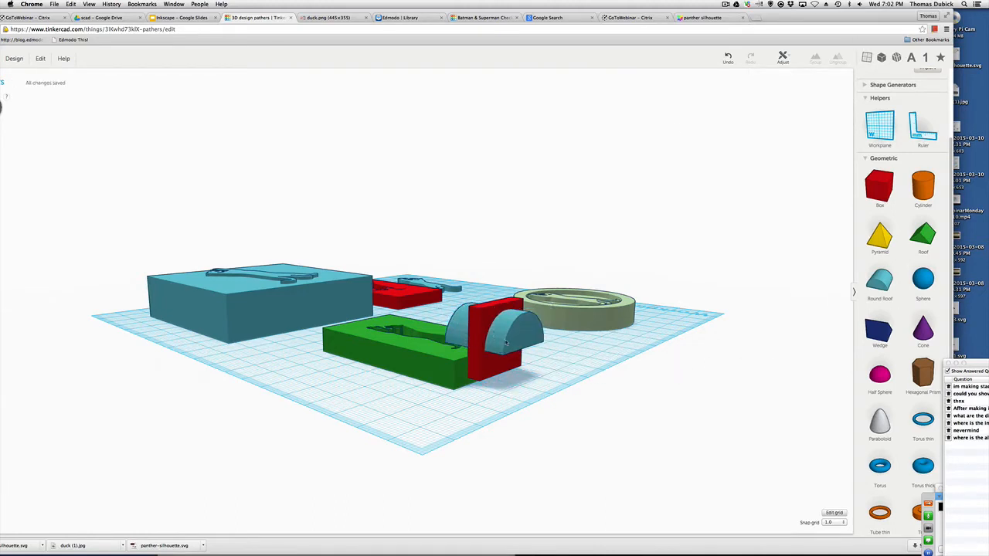
pyautogui.click(516, 333)
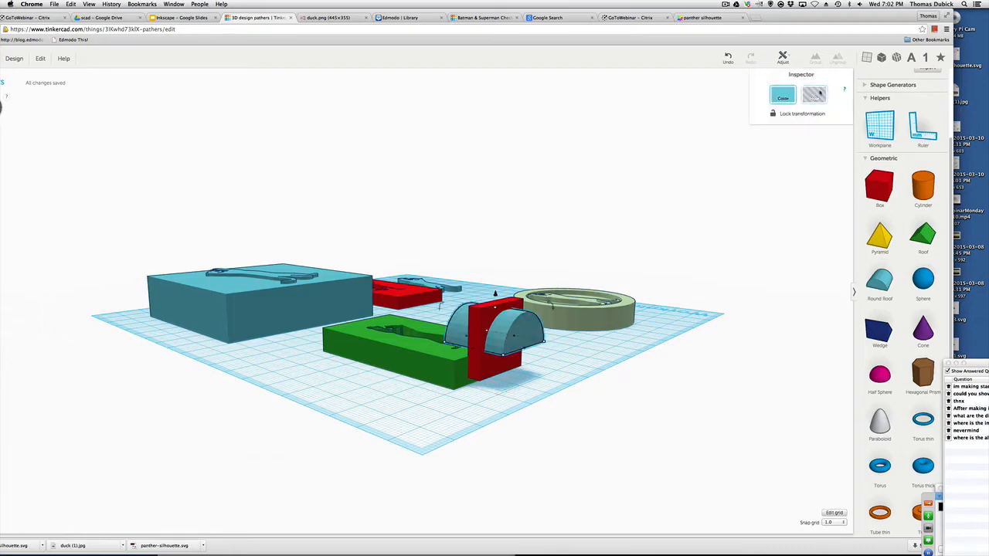
pyautogui.click(815, 92)
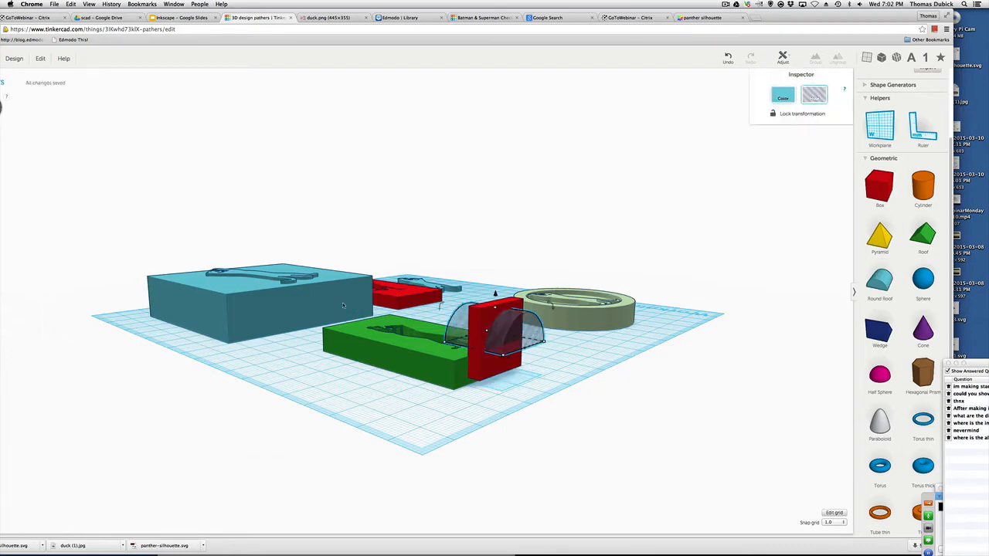
# Group the green panther plate, the red box and the round roof hole.
pyautogui.moveTo(347, 307)
pyautogui.mouseDown()
pyautogui.moveTo(425, 323)
pyautogui.moveTo(353, 313)
pyautogui.moveTo(364, 313)
pyautogui.mouseUp()
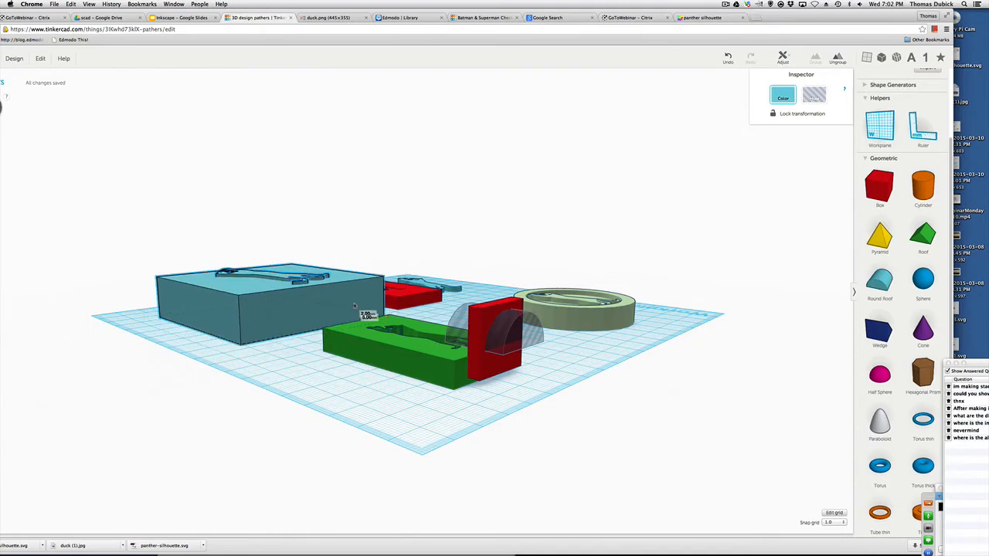
pyautogui.click(417, 328)
pyautogui.click(422, 309)
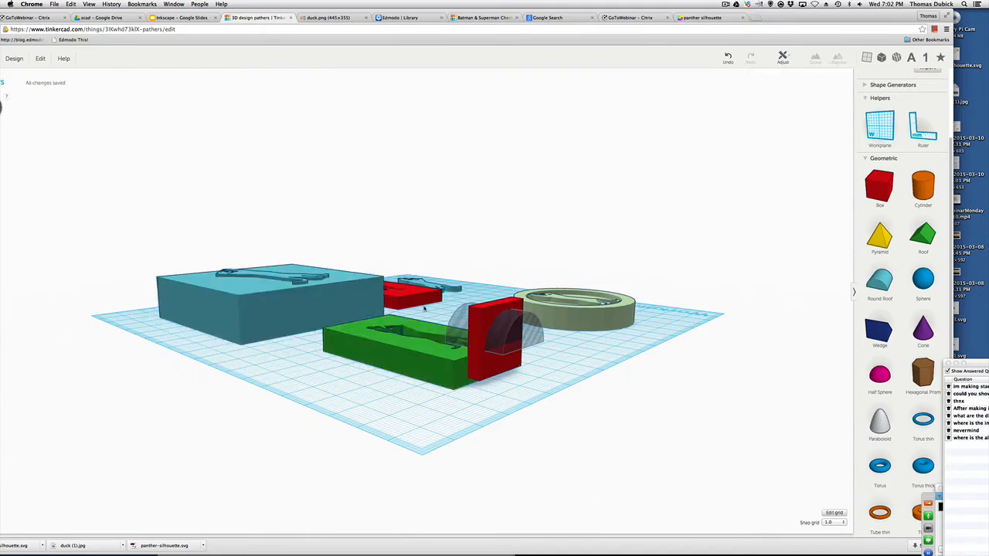
pyautogui.click(519, 365)
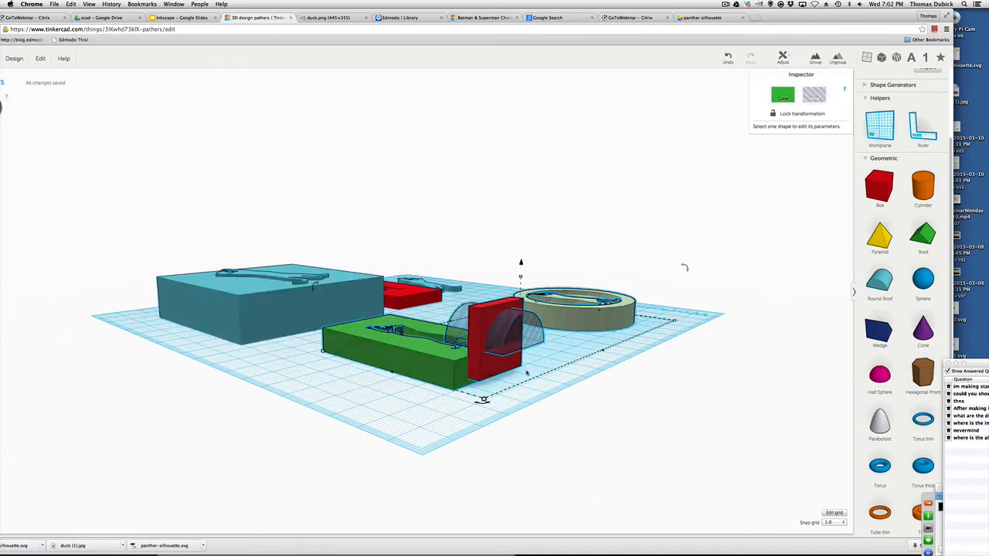
pyautogui.click(540, 355)
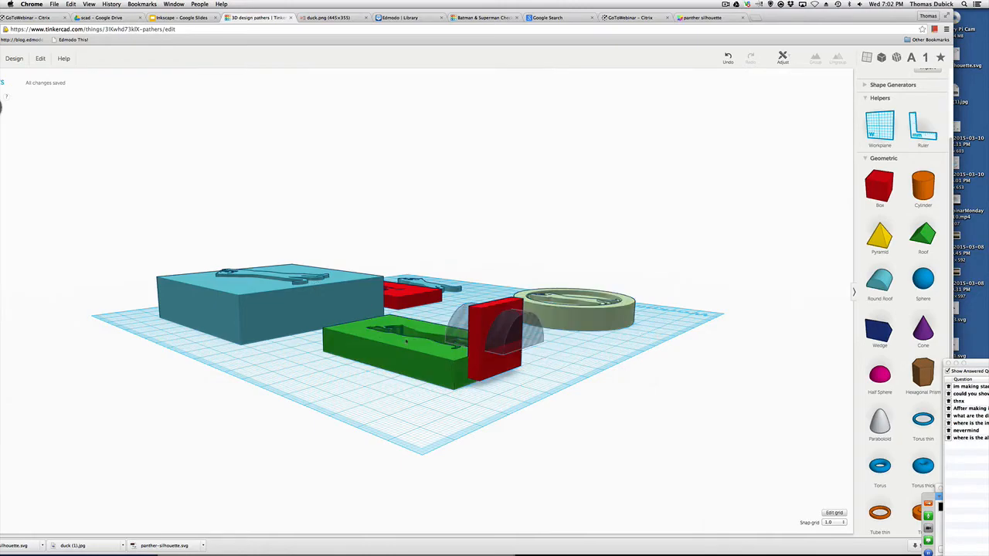
pyautogui.moveTo(414, 393); pyautogui.dragTo(457, 494, button='right')
pyautogui.moveTo(456, 370); pyautogui.dragTo(605, 509)
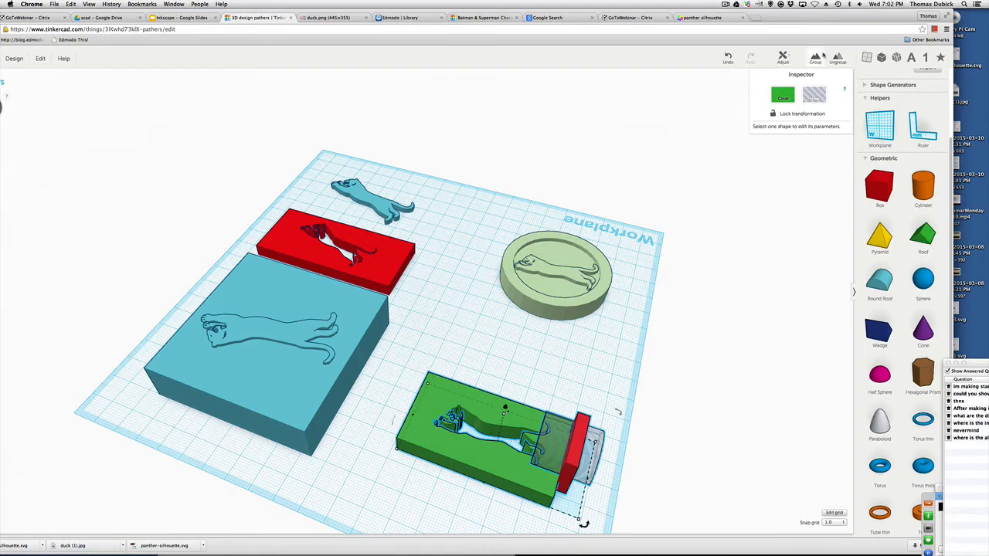
pyautogui.click(814, 58)
pyautogui.click(552, 395)
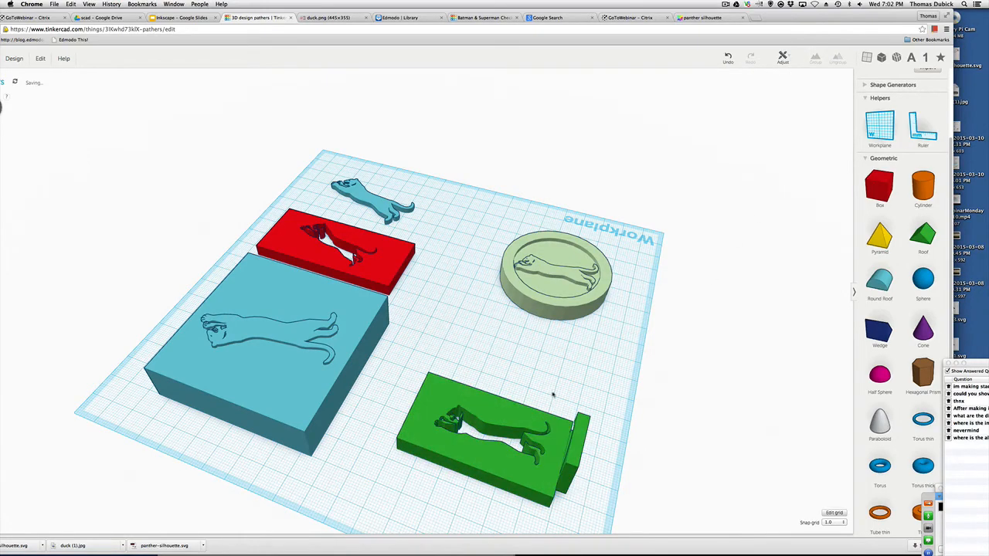
# Ungroup the green panther plate, upright box and round roof hole.
pyautogui.moveTo(554, 394); pyautogui.dragTo(489, 438, button='right')
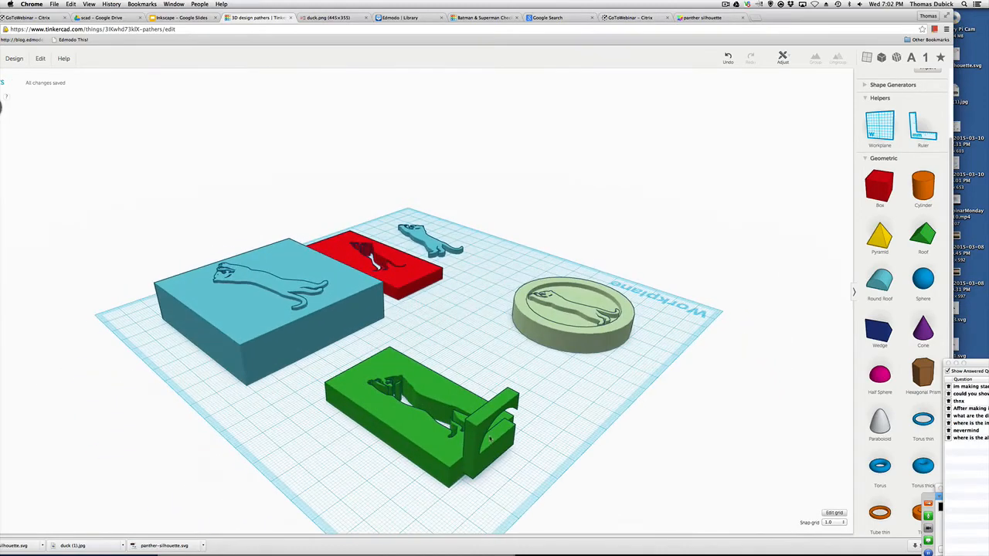
pyautogui.moveTo(364, 376); pyautogui.dragTo(428, 410, button='right')
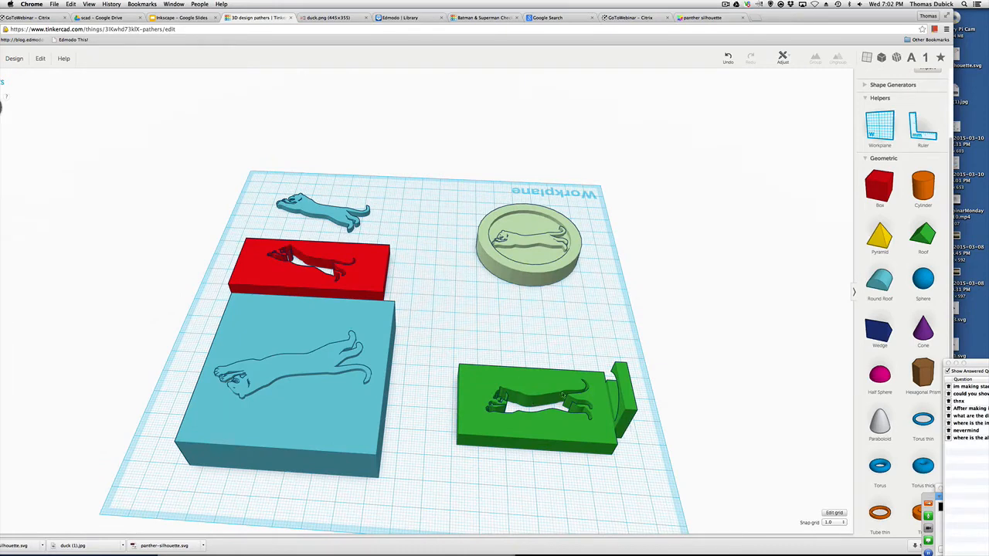
pyautogui.moveTo(476, 346); pyautogui.dragTo(649, 477)
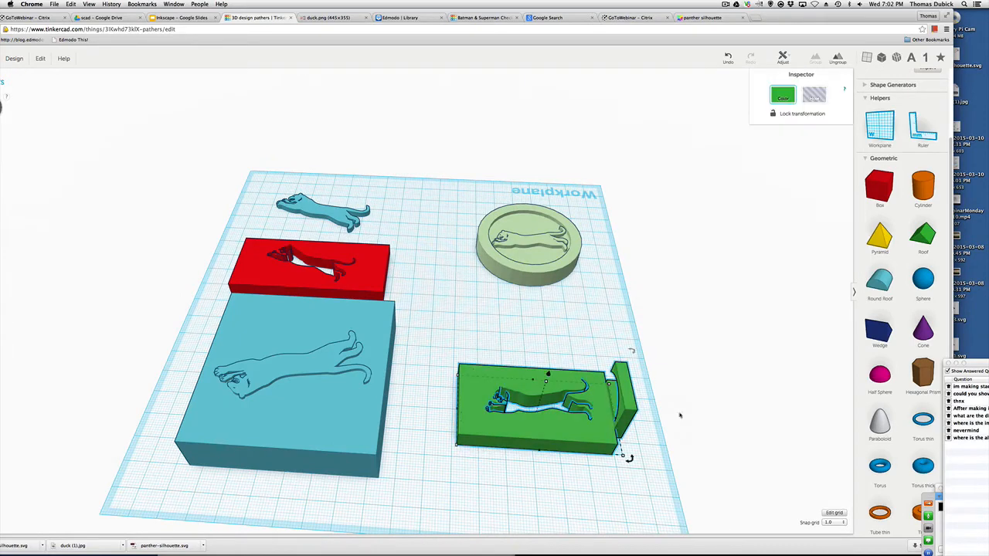
pyautogui.click(836, 57)
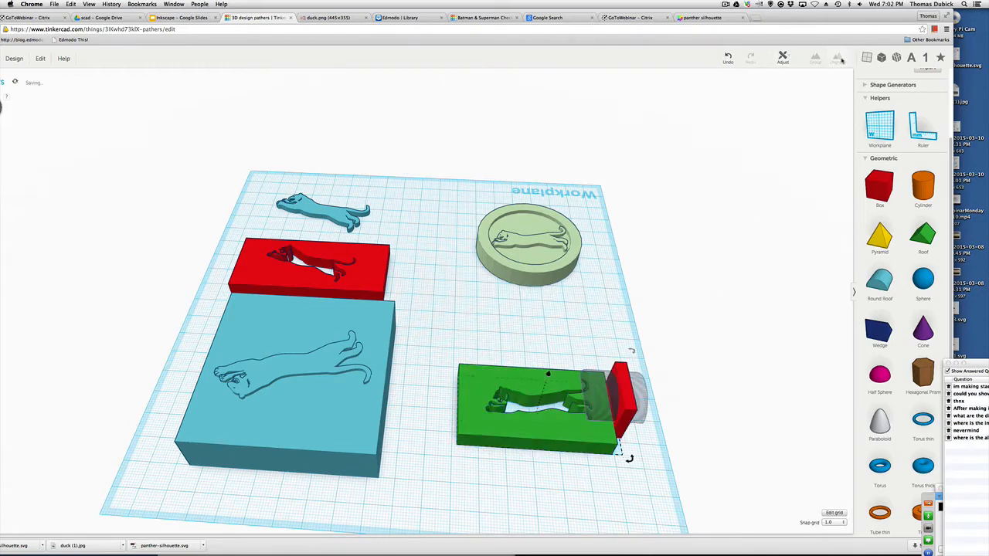
# Move the upright red box inward over the end of the green plate and shrink the round roof hole.
pyautogui.moveTo(627, 415)
pyautogui.mouseDown()
pyautogui.moveTo(638, 415)
pyautogui.moveTo(618, 415)
pyautogui.mouseUp()
pyautogui.click(635, 398)
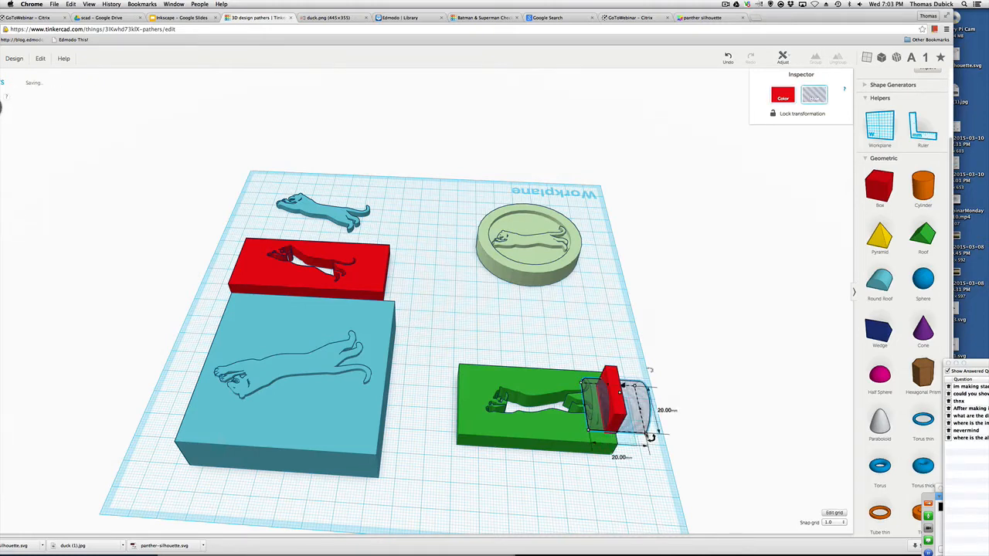
pyautogui.moveTo(646, 433); pyautogui.dragTo(637, 425)
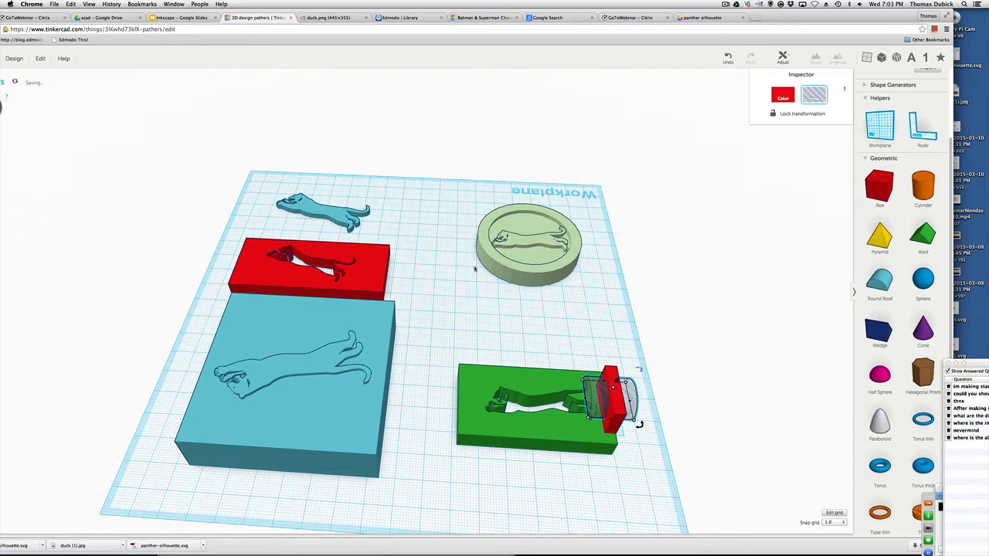
# Recolor the plate, upright box and round roof with the light red preset and group them.
pyautogui.moveTo(455, 330); pyautogui.dragTo(661, 466)
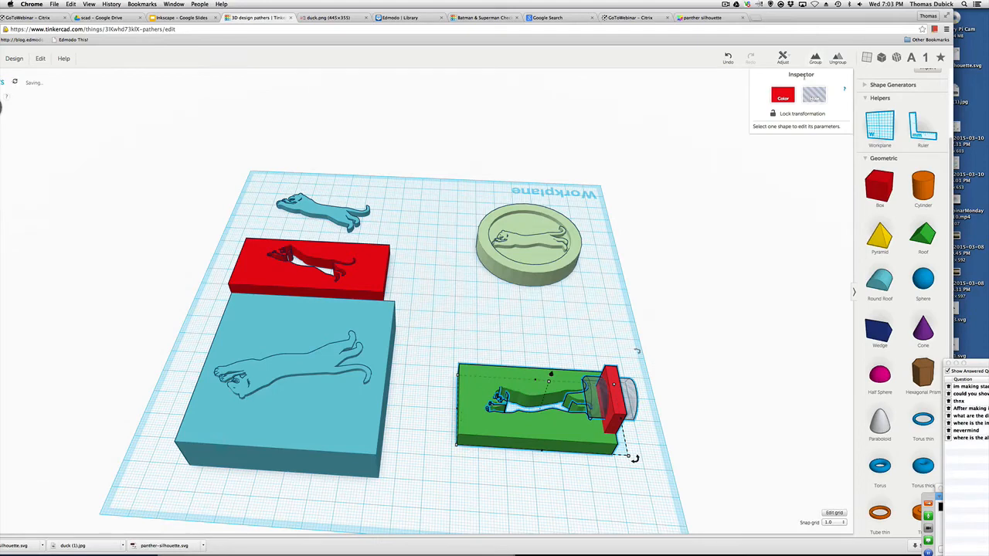
pyautogui.click(784, 96)
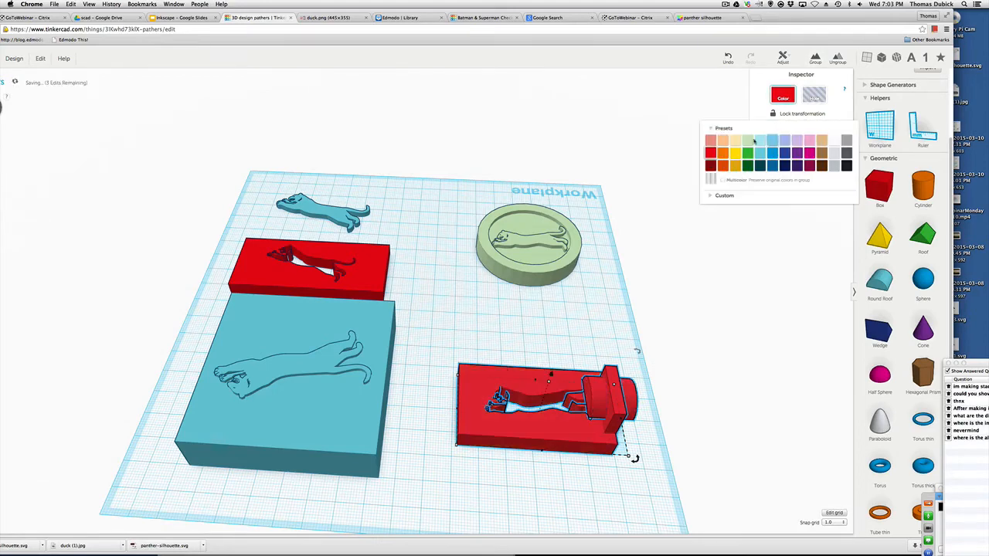
pyautogui.click(710, 140)
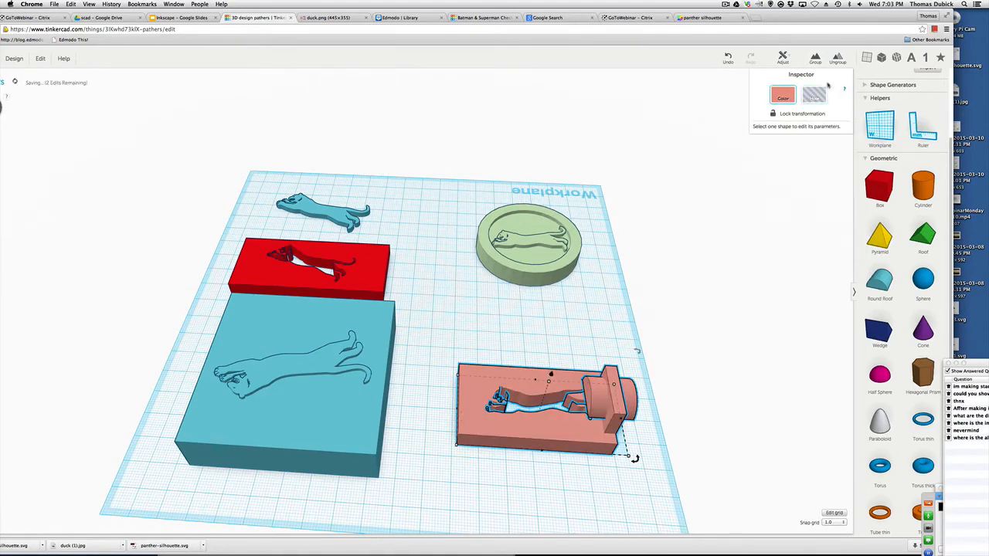
pyautogui.click(814, 59)
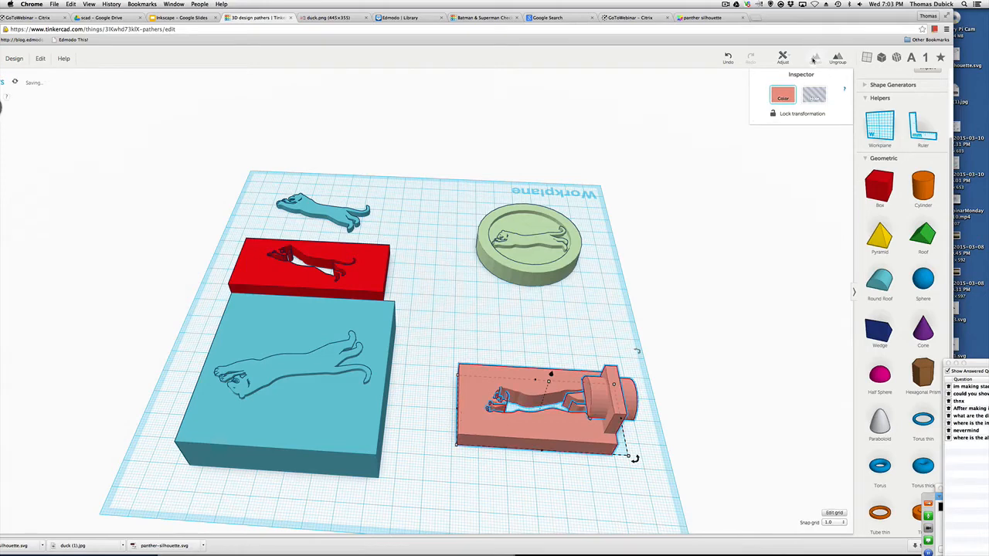
pyautogui.click(641, 233)
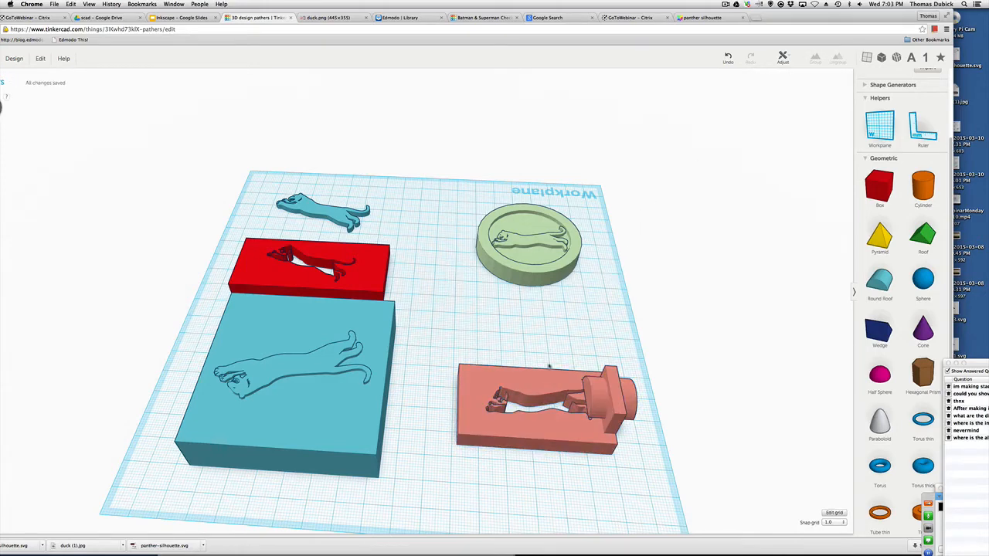
# Ungroup the light red assembly down to its separate shapes and turn the round roof back into a hole.
pyautogui.click(566, 394)
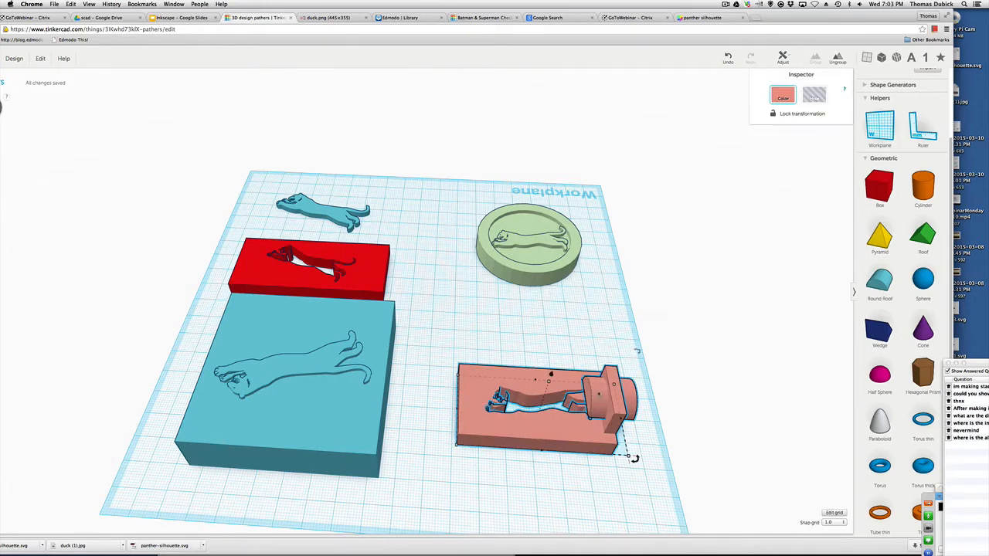
pyautogui.click(839, 59)
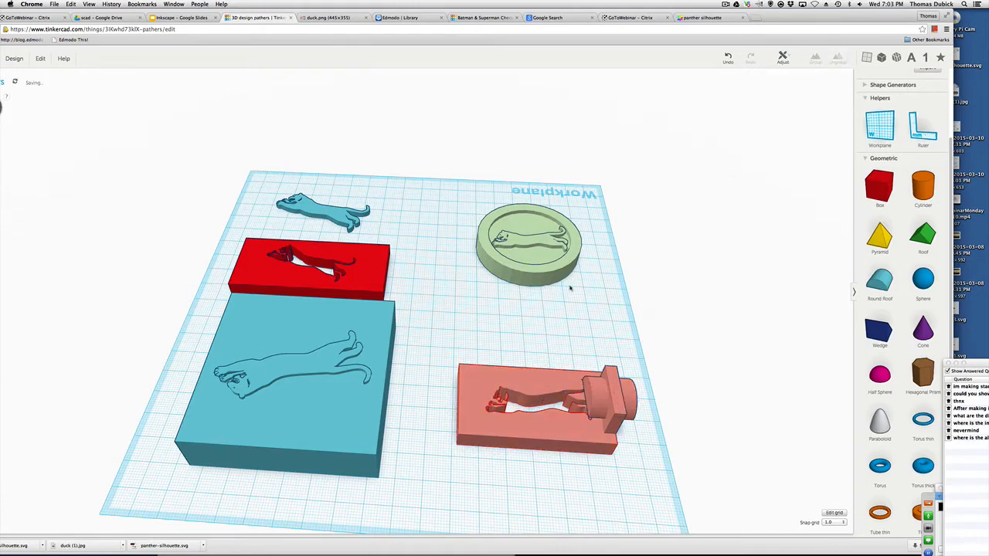
pyautogui.moveTo(453, 349); pyautogui.dragTo(659, 444)
pyautogui.click(840, 59)
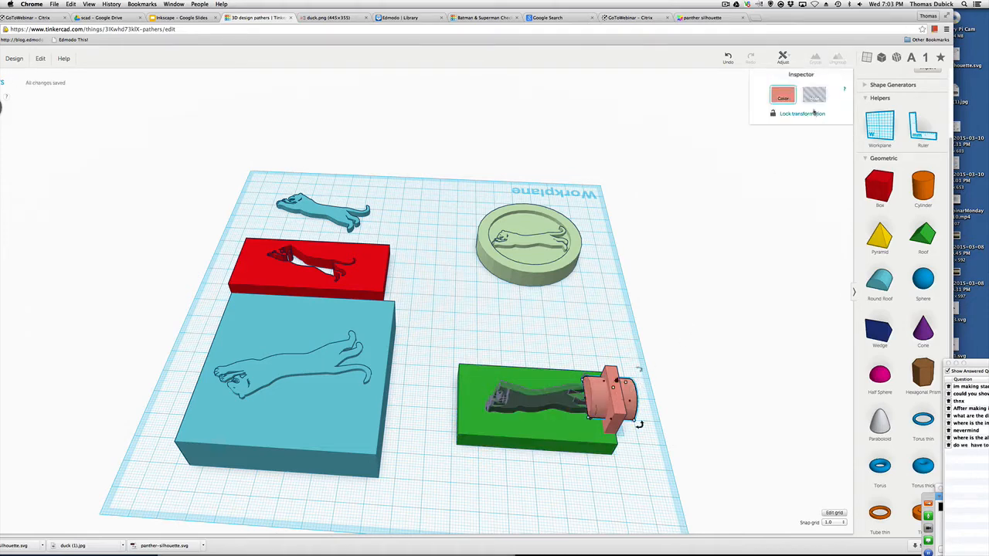
pyautogui.click(815, 99)
# Group the green plate, panther hole, upright light red box and round roof hole into one part.
pyautogui.moveTo(460, 333); pyautogui.dragTo(648, 492)
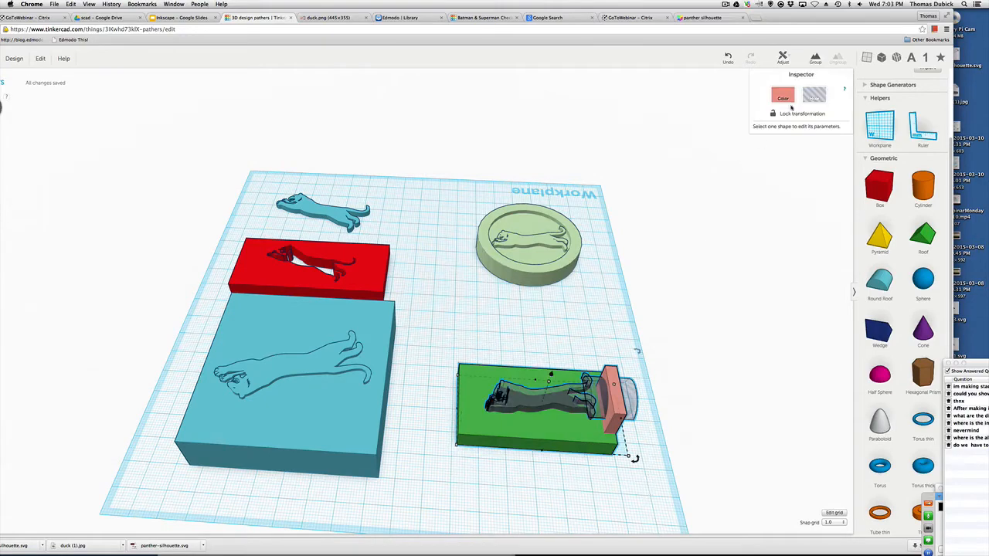
pyautogui.click(815, 58)
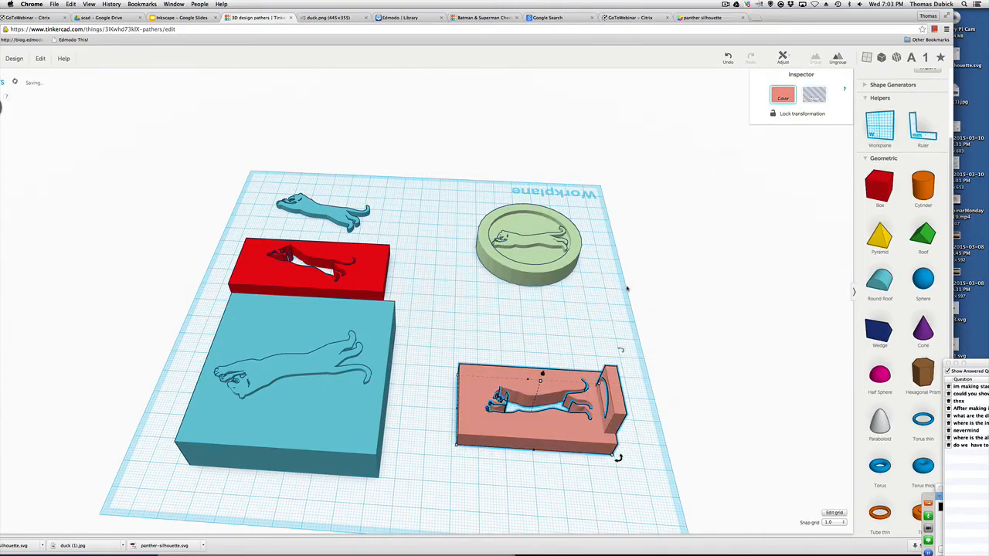
pyautogui.click(626, 289)
pyautogui.moveTo(616, 295); pyautogui.dragTo(616, 275, button='right')
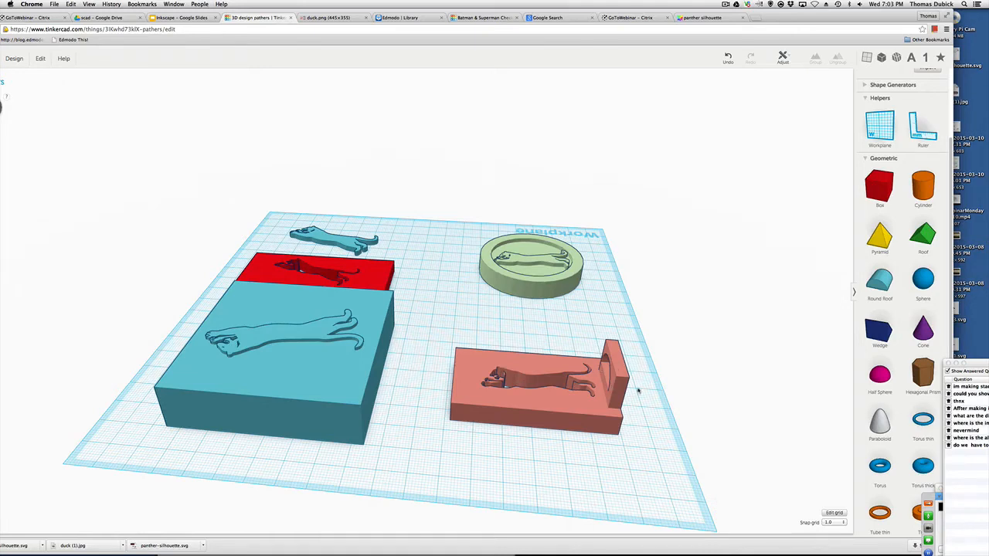
pyautogui.moveTo(576, 431); pyautogui.dragTo(554, 352, button='right')
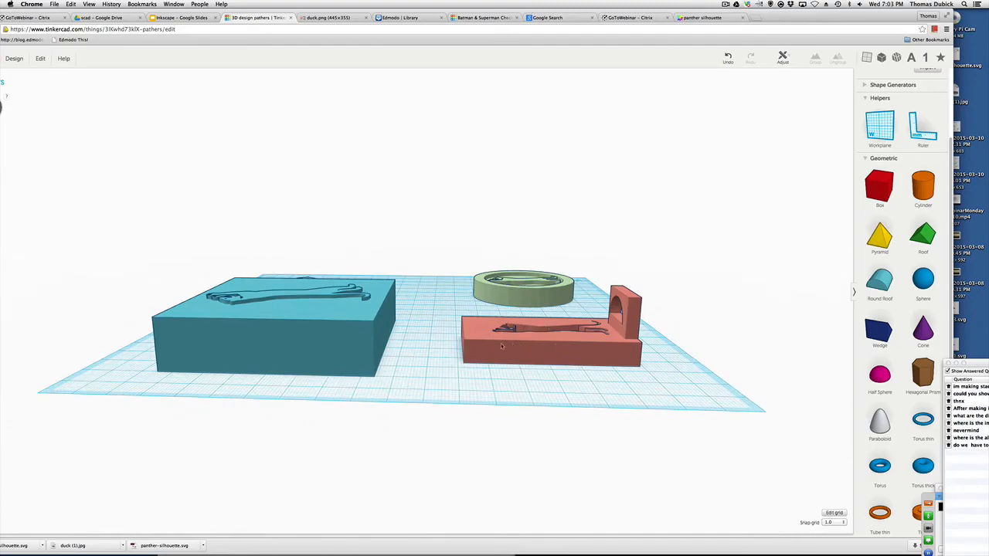
pyautogui.moveTo(678, 376); pyautogui.dragTo(704, 415, button='right')
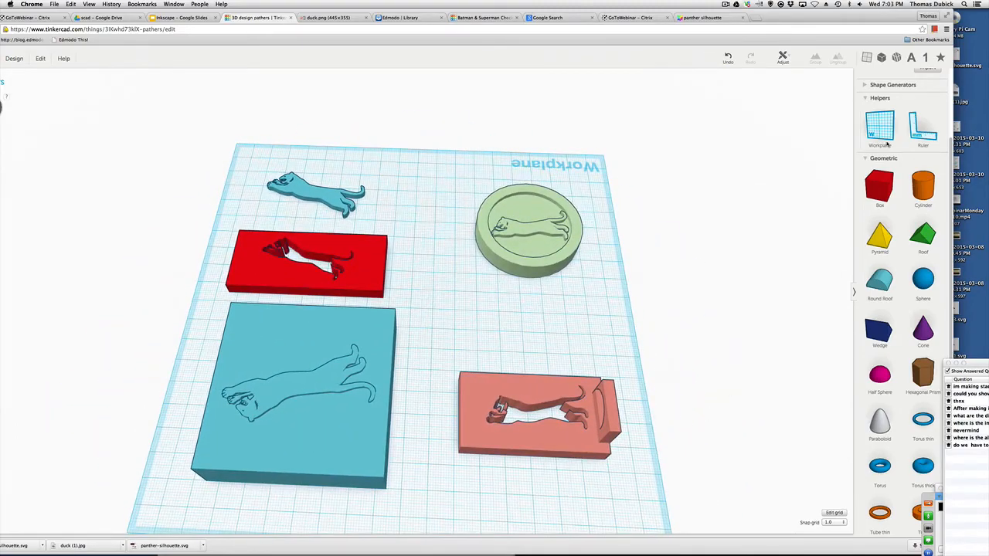
# Switch to the GoToWebinar Questions window, read the attendees' questions and move the window back aside.
pyautogui.click(972, 431)
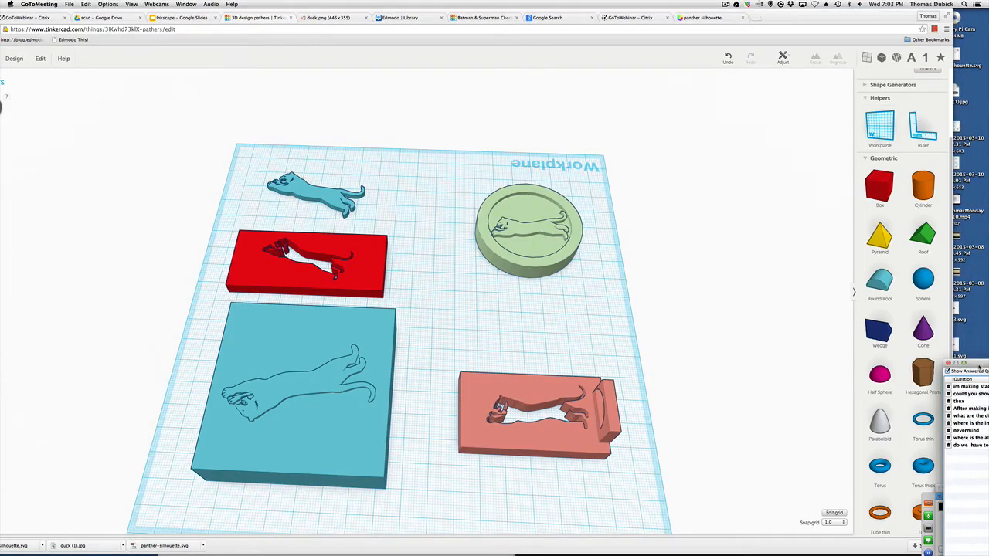
pyautogui.moveTo(979, 367); pyautogui.dragTo(743, 297)
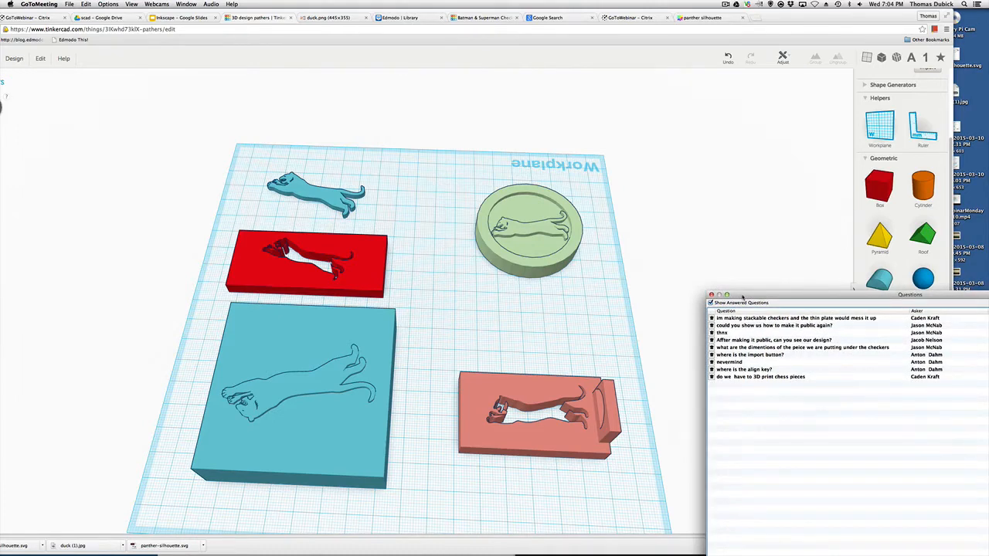
pyautogui.moveTo(743, 297); pyautogui.dragTo(984, 350)
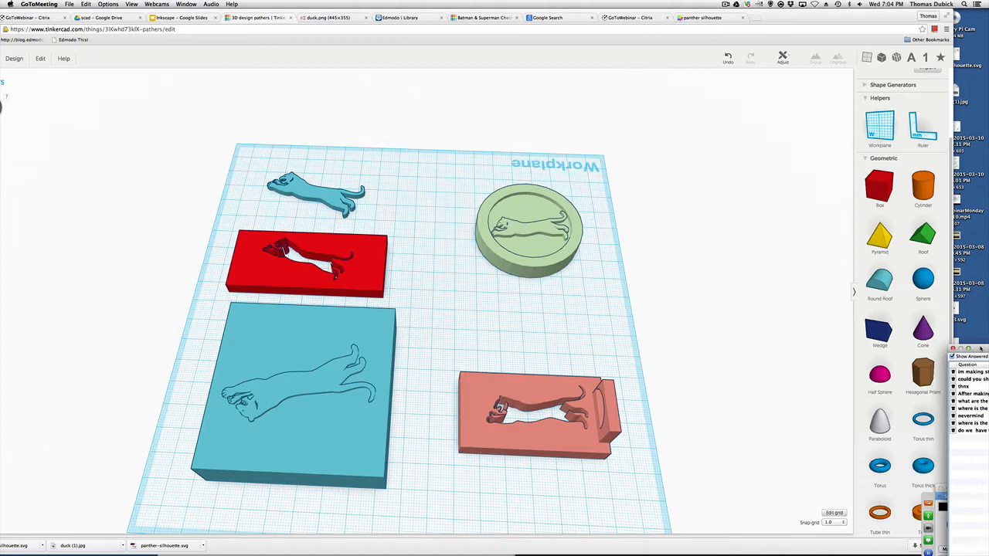
# Bring the GoToWebinar control panel into view, check its attendee list and place the Questions window over its lower part.
pyautogui.moveTo(848, 22)
pyautogui.mouseDown()
pyautogui.moveTo(985, 364)
pyautogui.moveTo(902, 234)
pyautogui.moveTo(845, 11)
pyautogui.mouseUp()
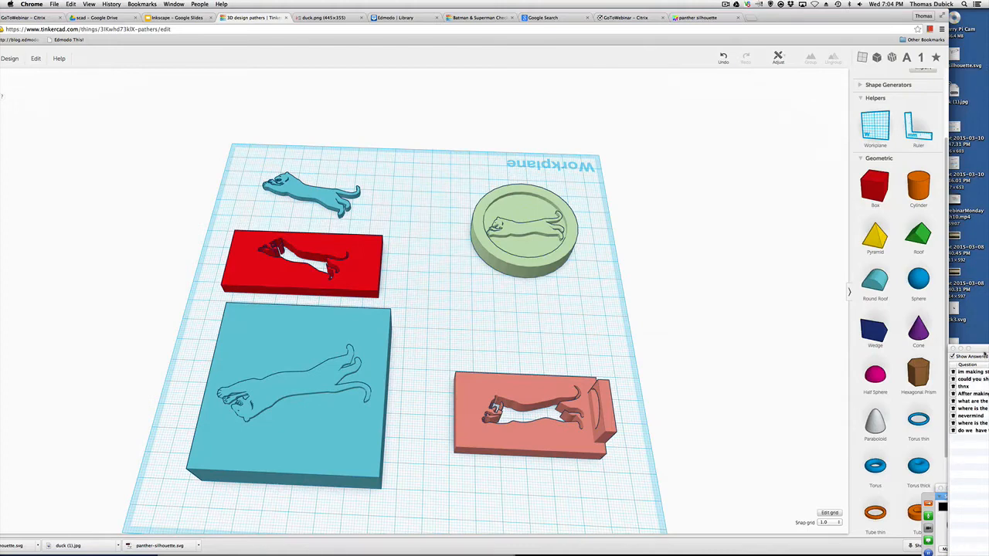
pyautogui.moveTo(985, 351); pyautogui.dragTo(988, 544)
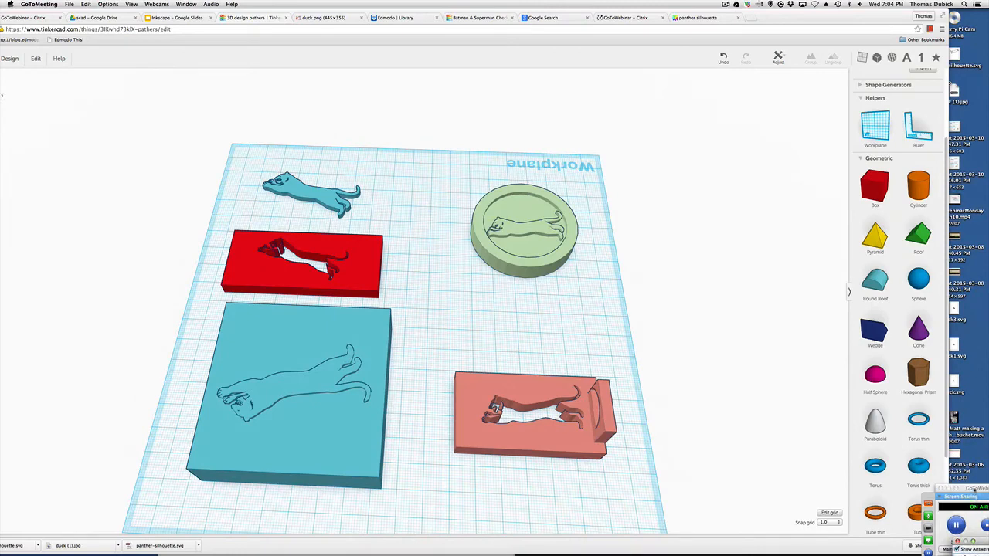
pyautogui.moveTo(974, 489); pyautogui.dragTo(949, 14)
pyautogui.scroll(5, 972, 202)
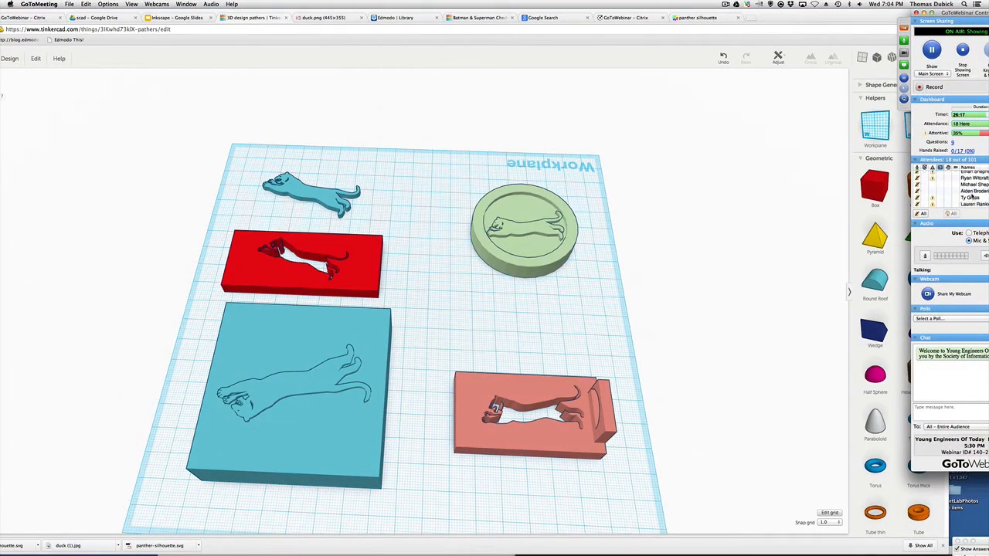
pyautogui.moveTo(974, 542); pyautogui.dragTo(948, 473)
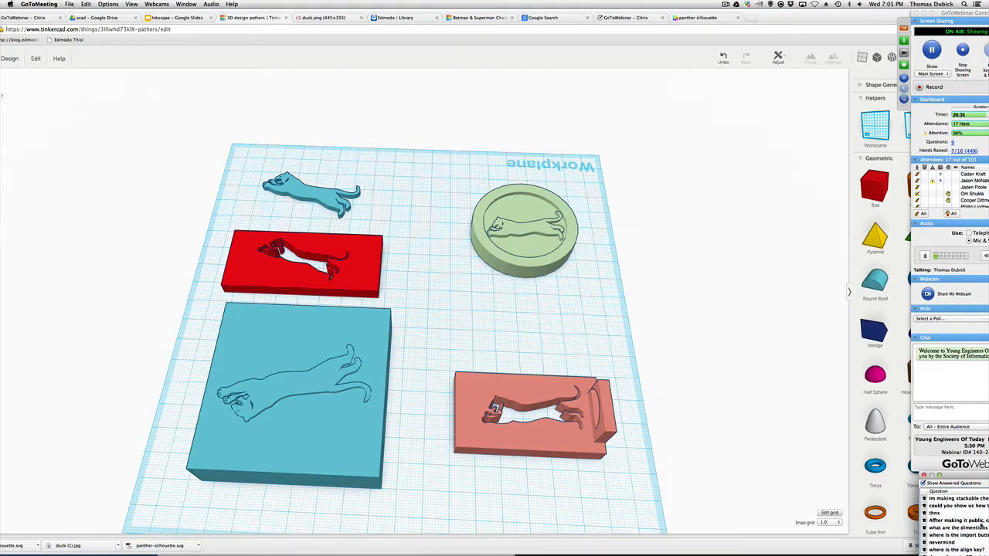
pyautogui.moveTo(959, 479); pyautogui.dragTo(940, 390)
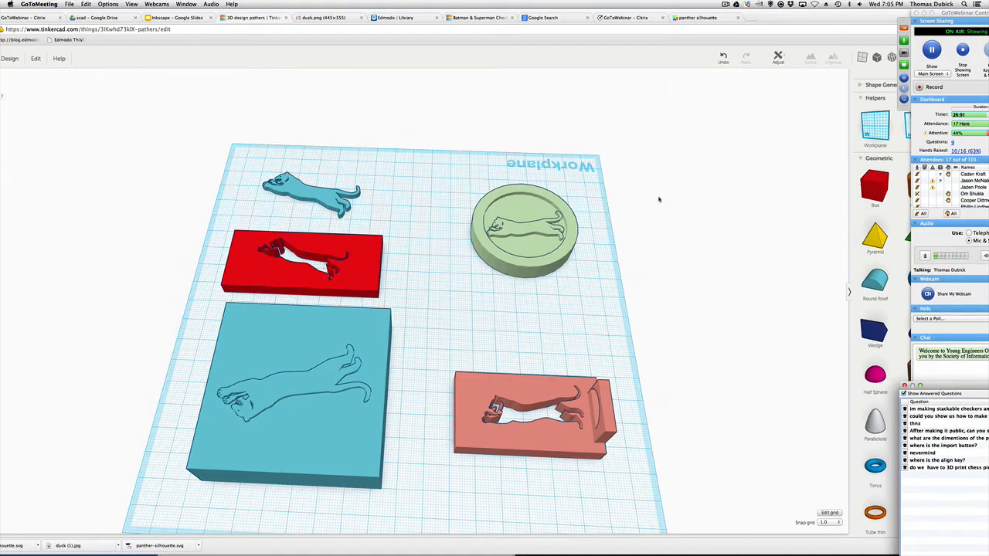
# Set the visibility of the pathers design to Public in its properties and save the changes.
pyautogui.moveTo(251, 10); pyautogui.dragTo(293, 10)
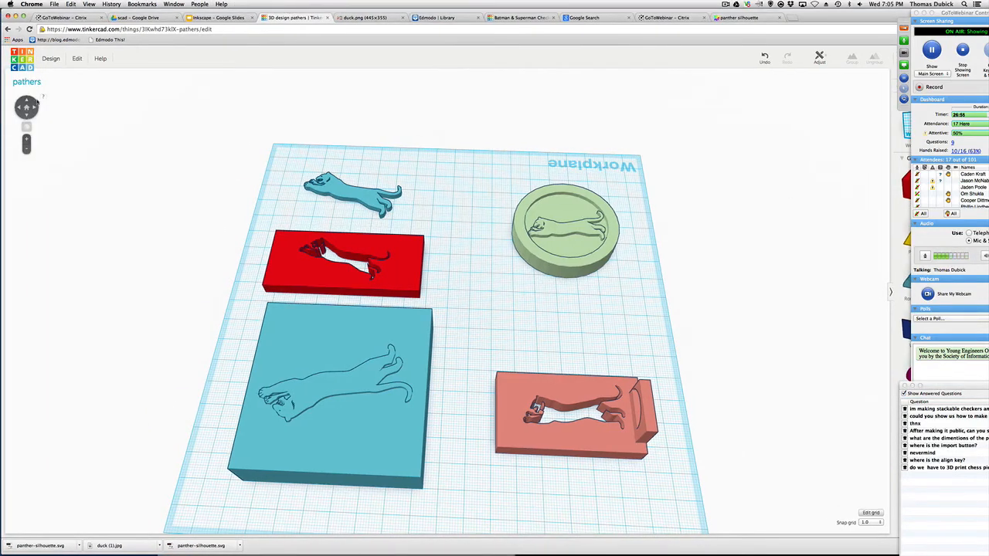
pyautogui.click(51, 59)
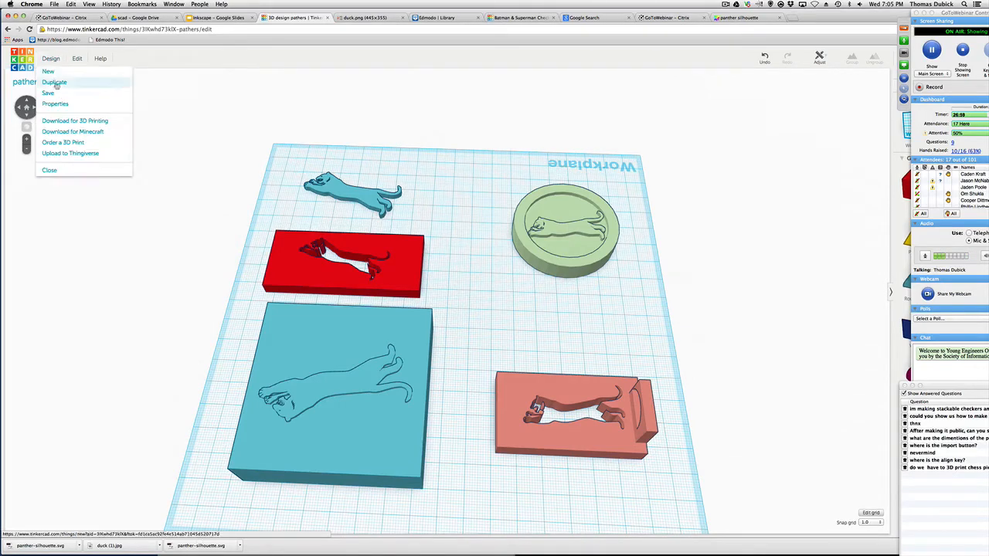
pyautogui.click(46, 103)
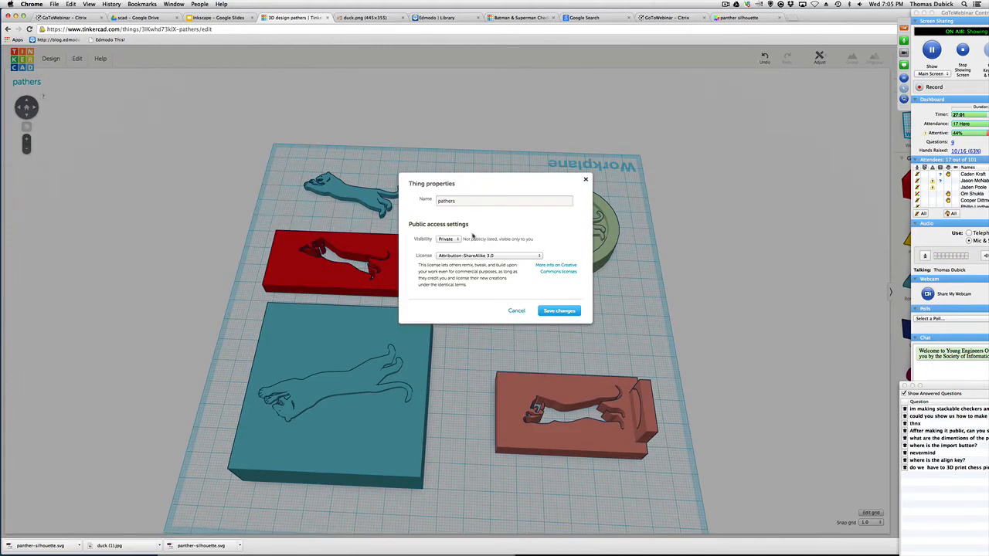
pyautogui.click(458, 239)
pyautogui.click(448, 245)
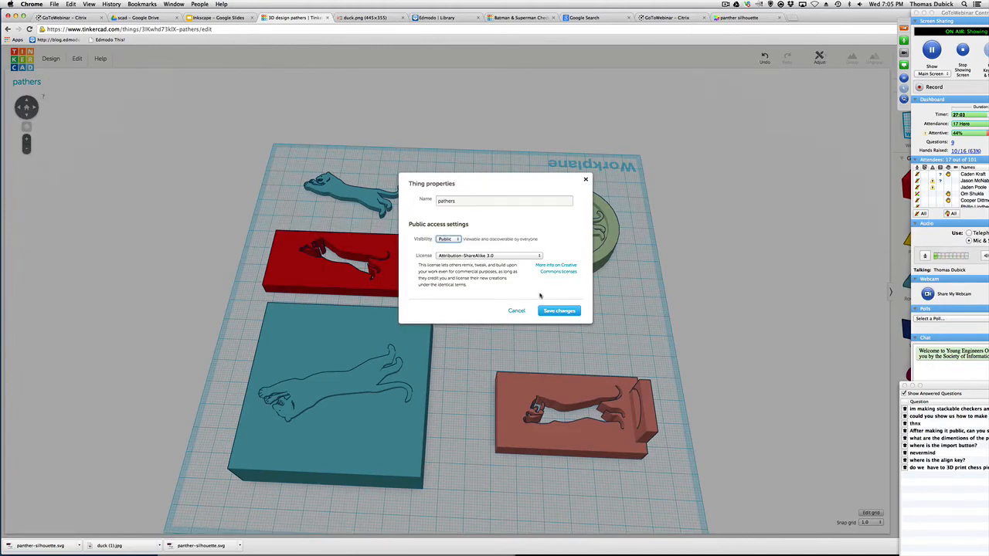
pyautogui.click(562, 310)
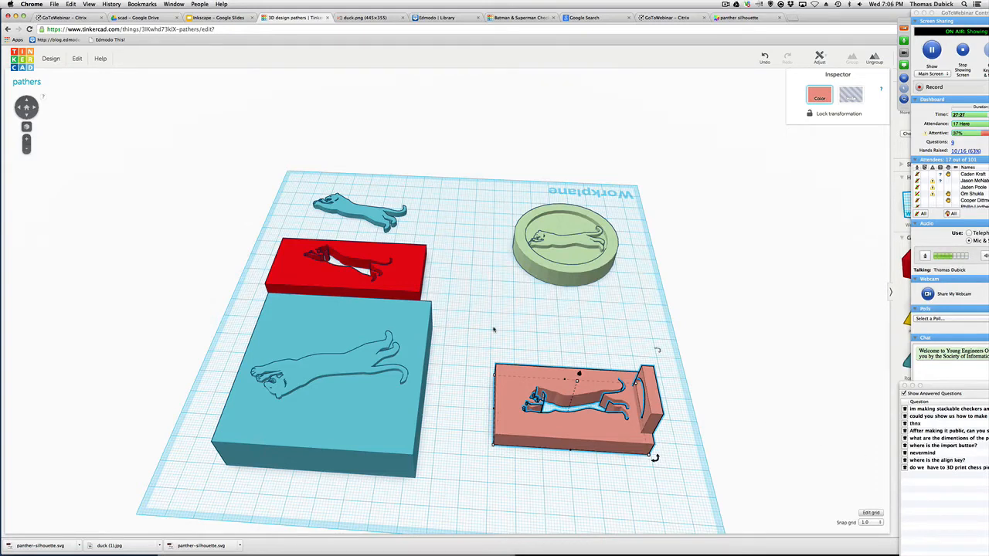
# Deselect the light red panther plate and switch to Inkscape.
pyautogui.click(553, 279)
pyautogui.click(605, 312)
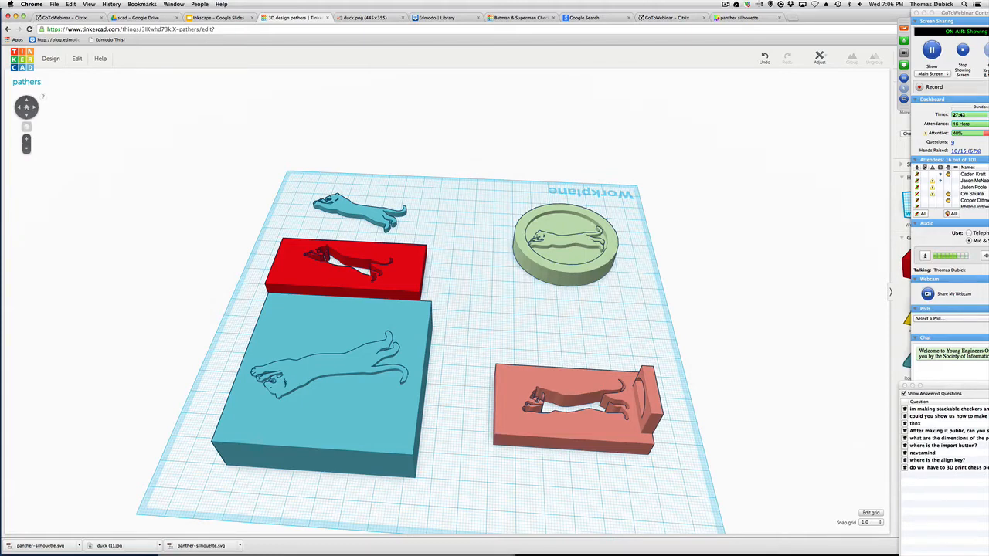
pyautogui.moveTo(680, 547)
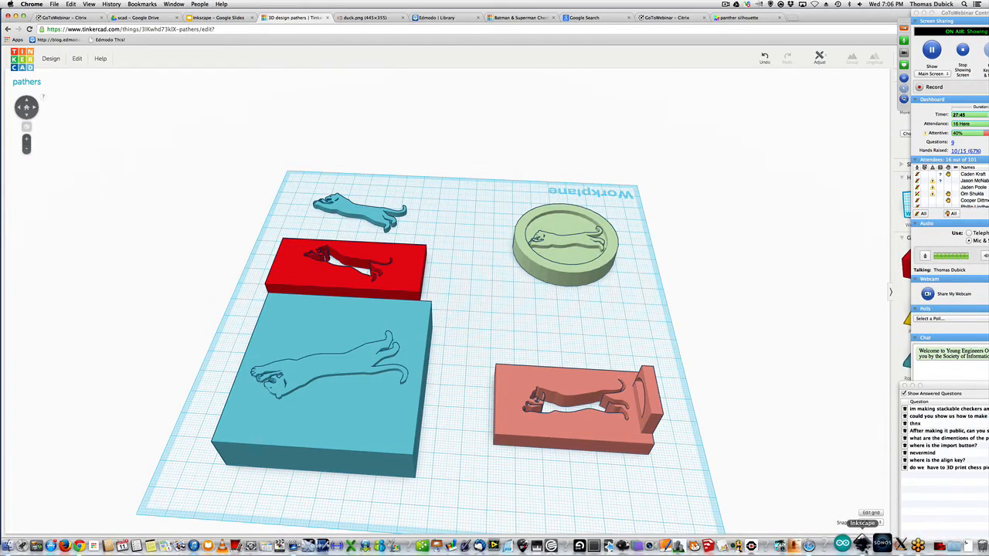
# Switch to Inkscape and move the finalDuck.svg window clear of the Trace Bitmap dialog.
pyautogui.click(858, 544)
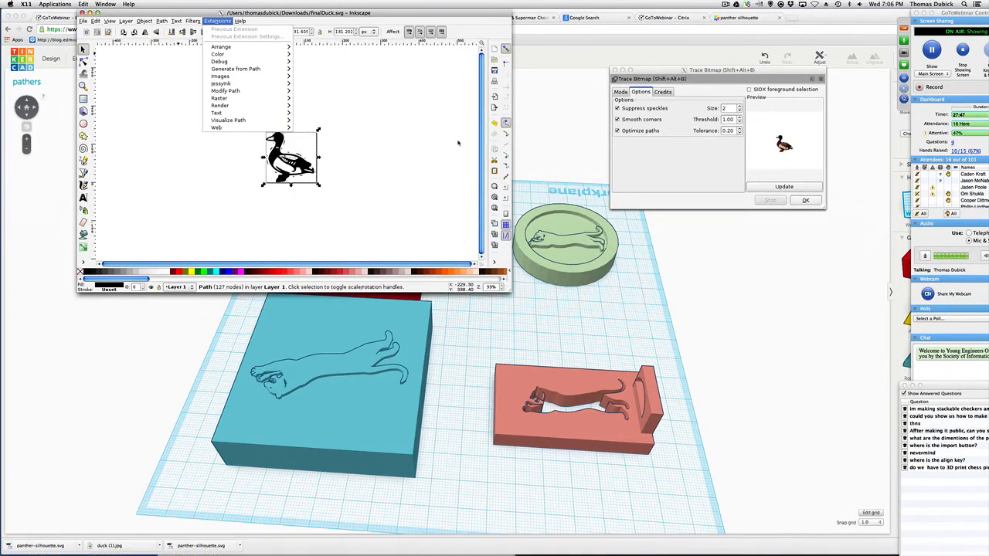
pyautogui.click(460, 16)
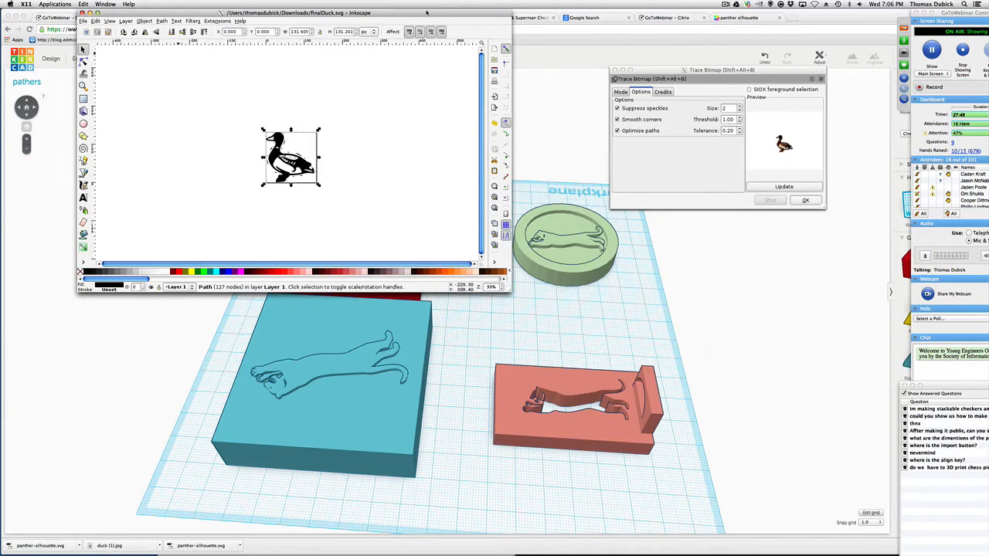
pyautogui.moveTo(426, 12); pyautogui.dragTo(369, 5)
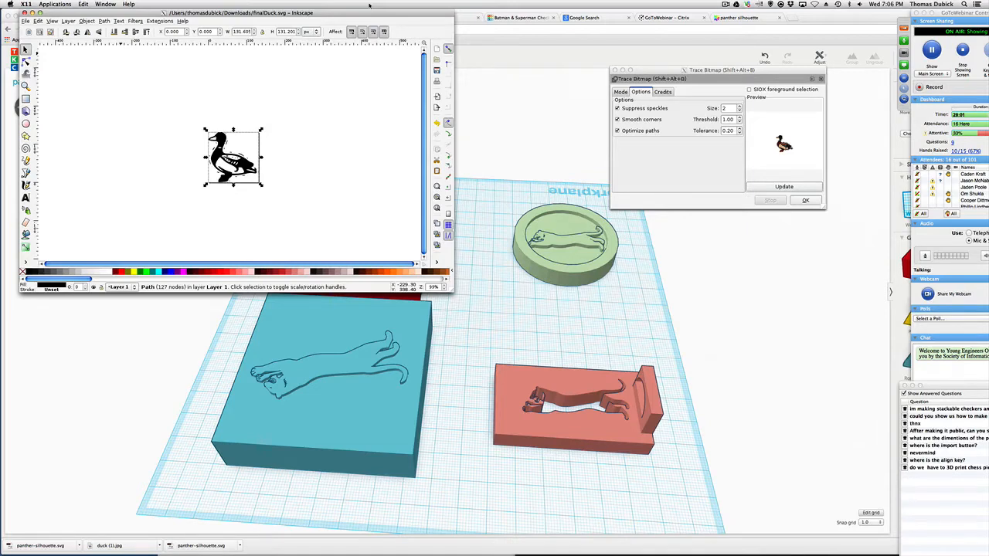
# Try to refresh the Trace Bitmap preview for the traced duck, and close the Trace Bitmap dialog.
pyautogui.click(789, 187)
pyautogui.click(788, 190)
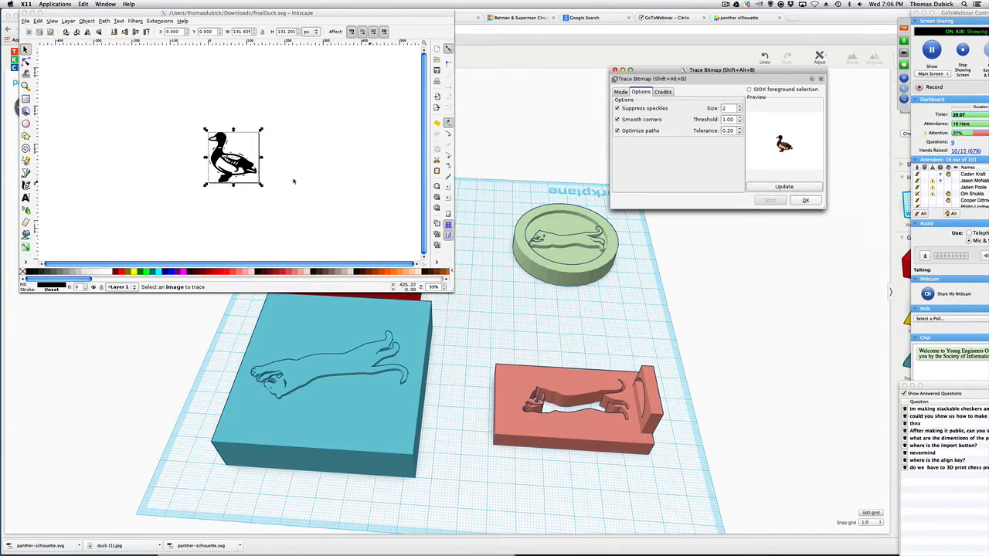
pyautogui.click(249, 171)
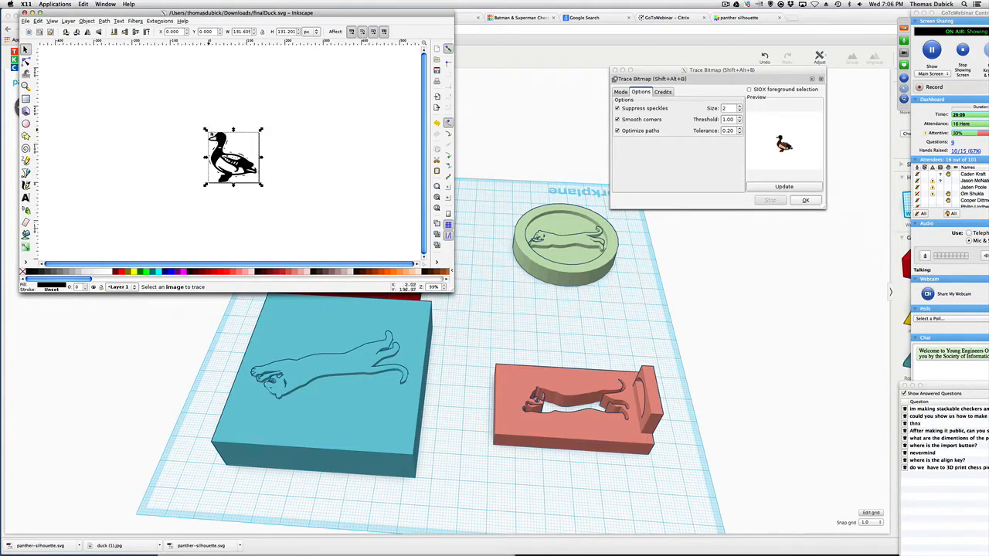
pyautogui.moveTo(237, 141); pyautogui.dragTo(279, 130)
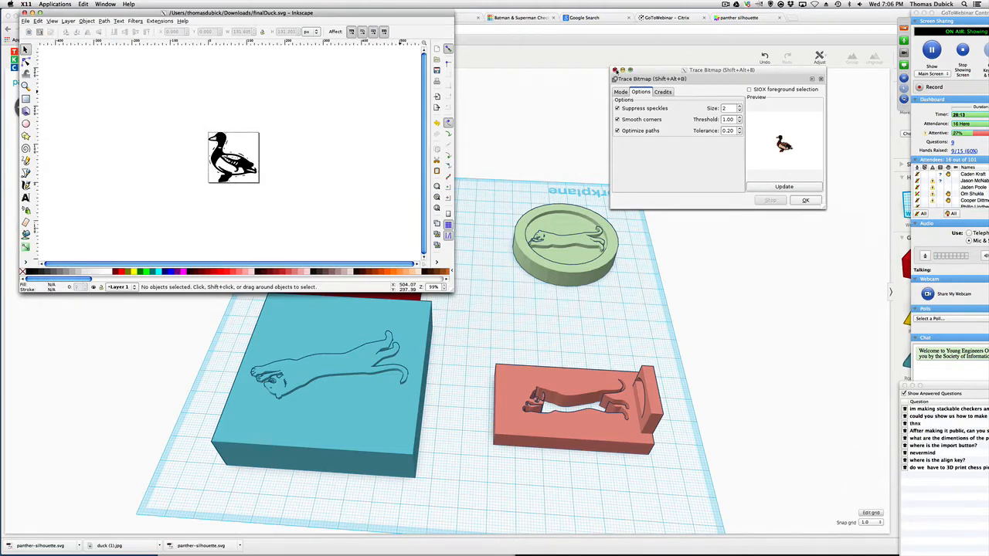
pyautogui.click(616, 70)
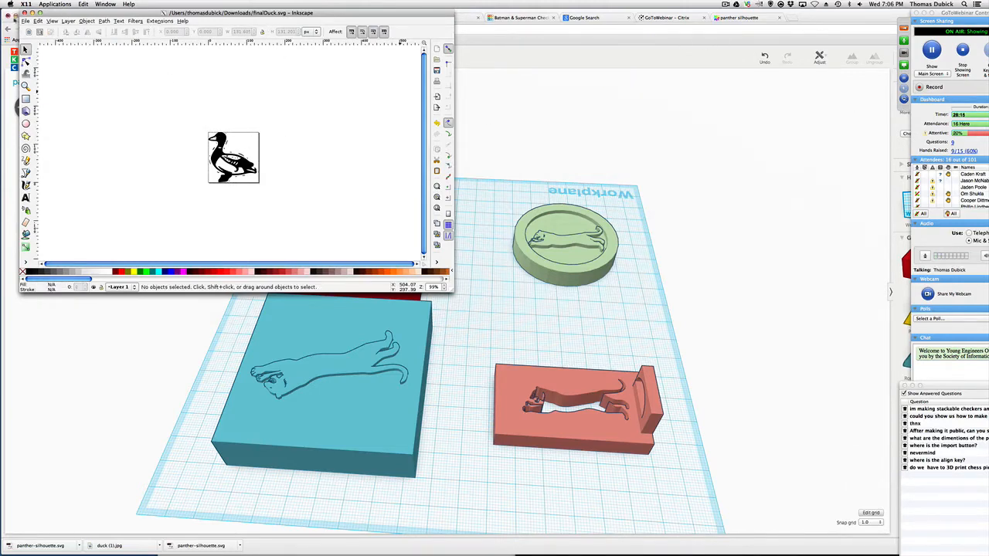
# Open the recent file duck (1).jpg as an embedded image.
pyautogui.click(25, 21)
pyautogui.moveTo(39, 44)
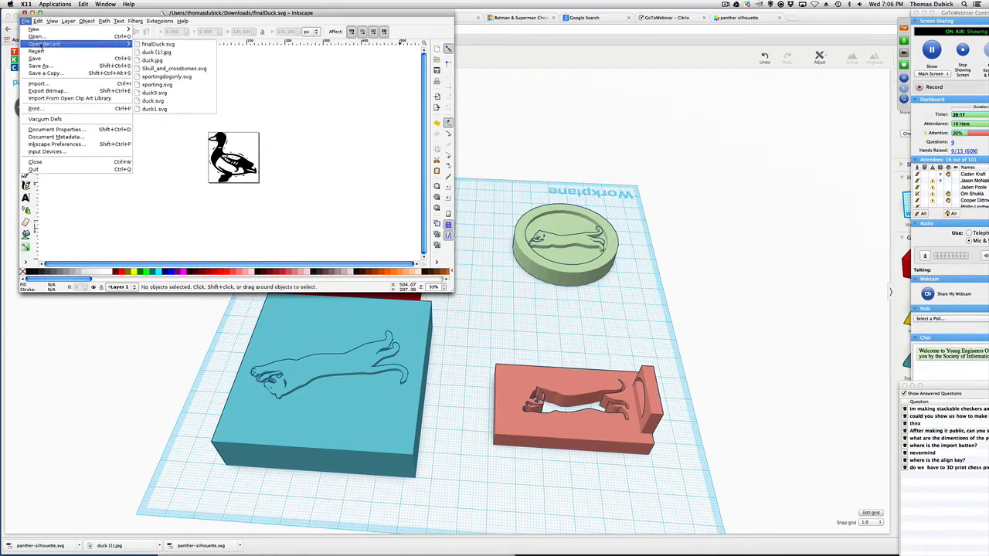
pyautogui.click(157, 52)
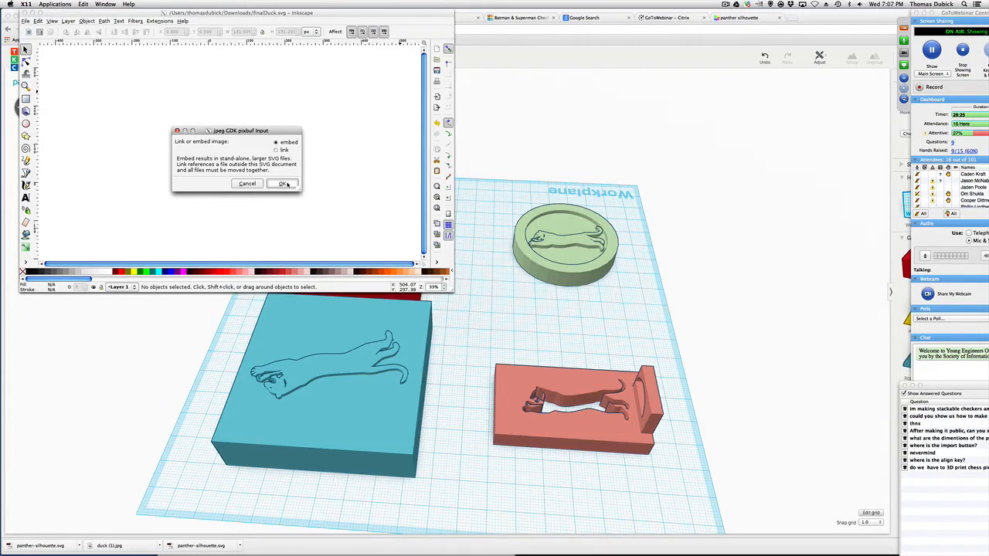
pyautogui.click(283, 183)
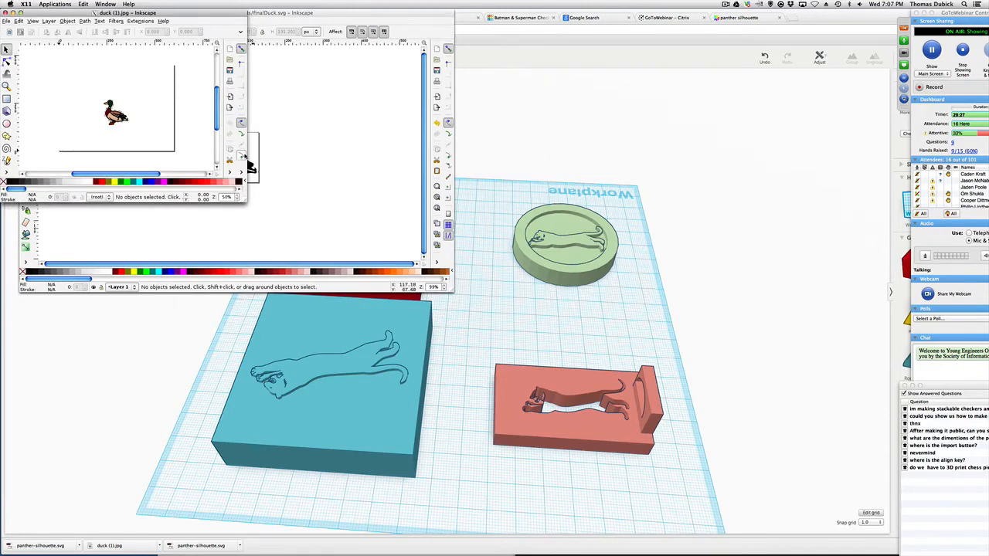
# Bring the duck (1).jpg window back to the front and move it over the finalDuck.svg window.
pyautogui.click(248, 157)
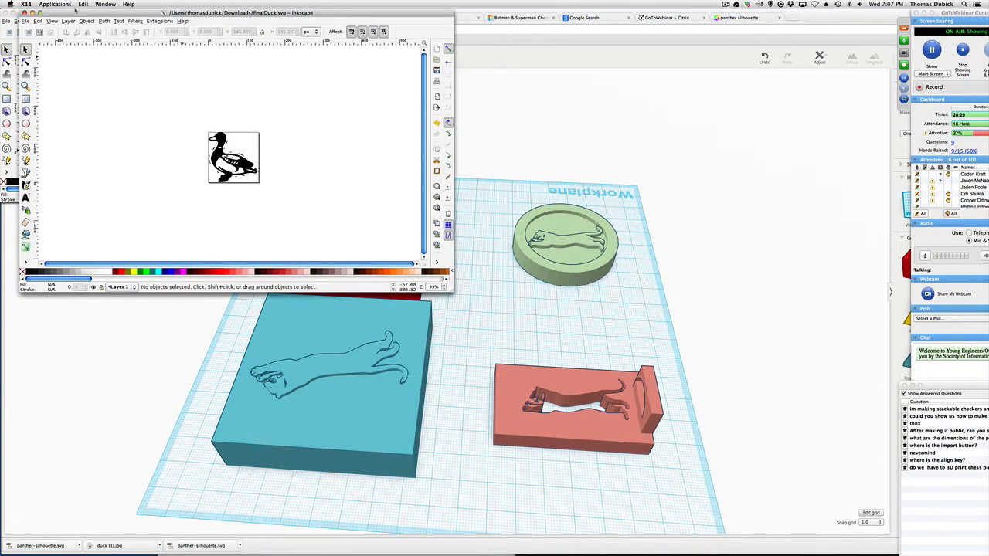
pyautogui.click(106, 4)
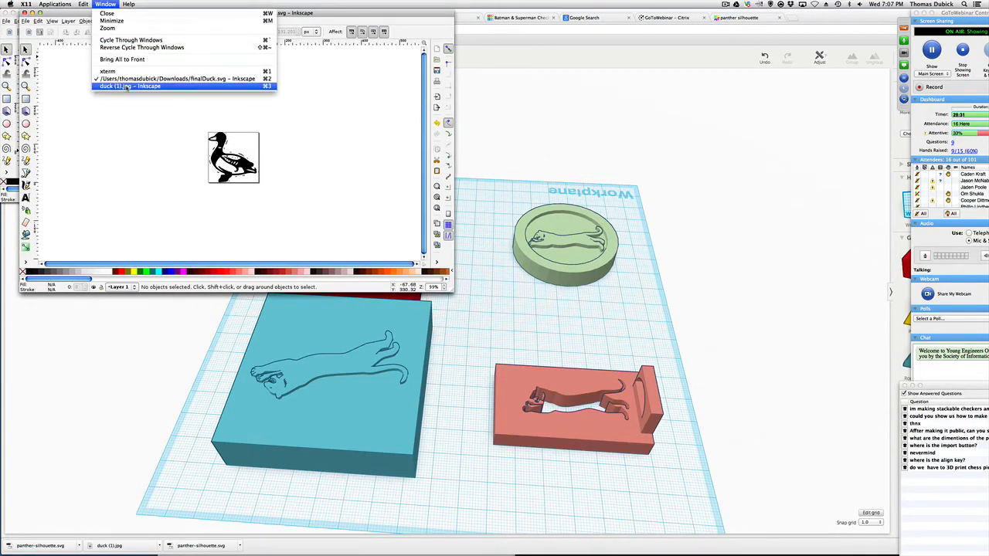
pyautogui.click(126, 86)
pyautogui.moveTo(173, 19); pyautogui.dragTo(322, 36)
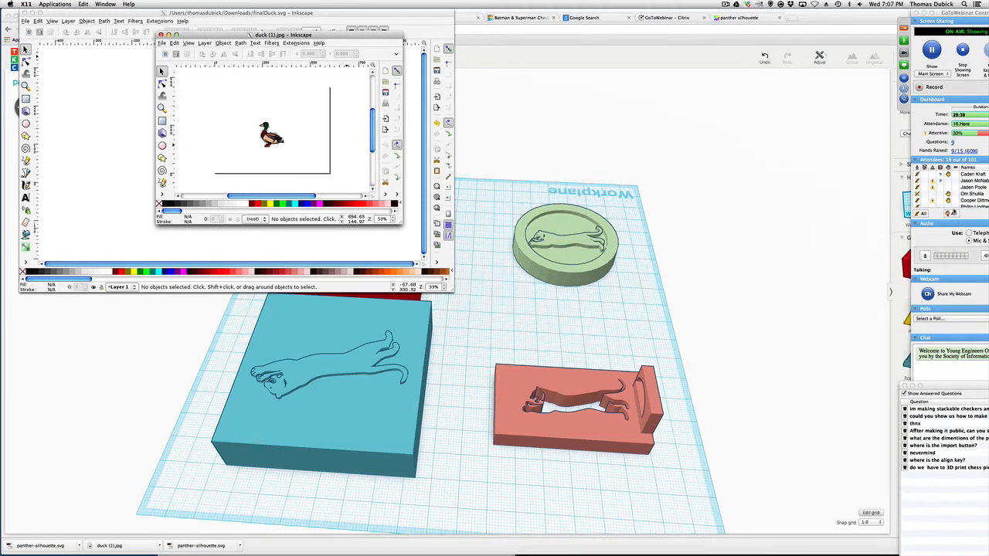
# In the GoToWebinar control panel, lower all raised hands and select the poll "How is my pacing?".
pyautogui.click(954, 214)
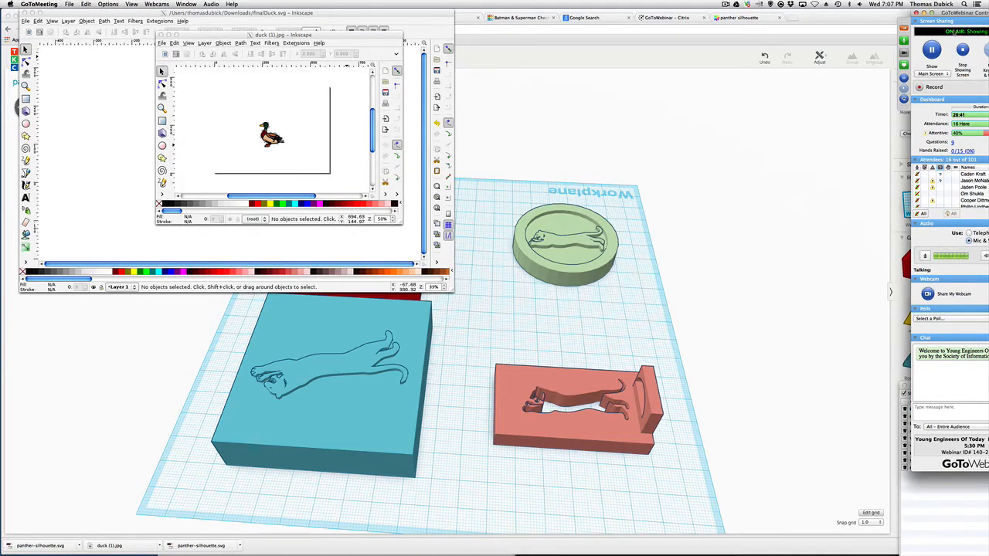
pyautogui.moveTo(947, 13); pyautogui.dragTo(884, 13)
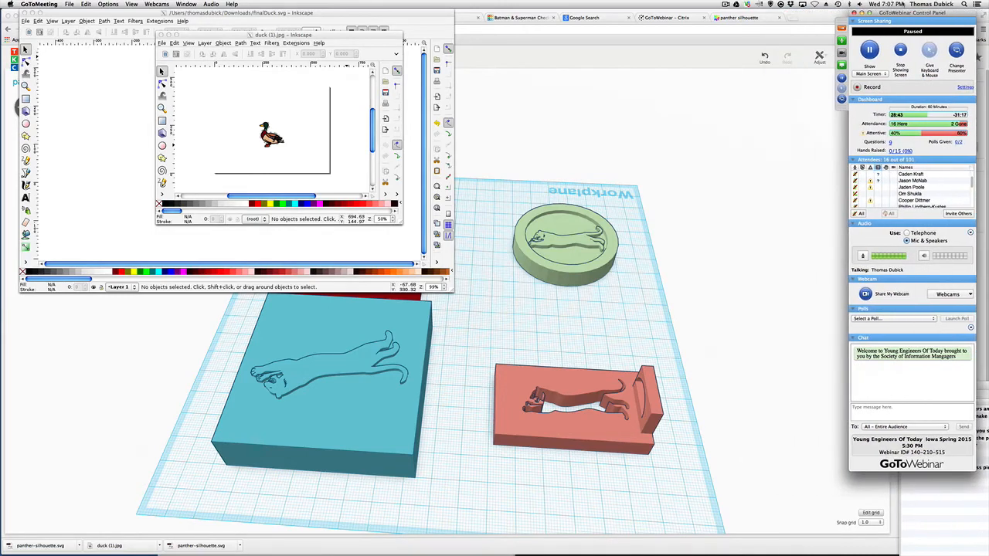
pyautogui.click(933, 320)
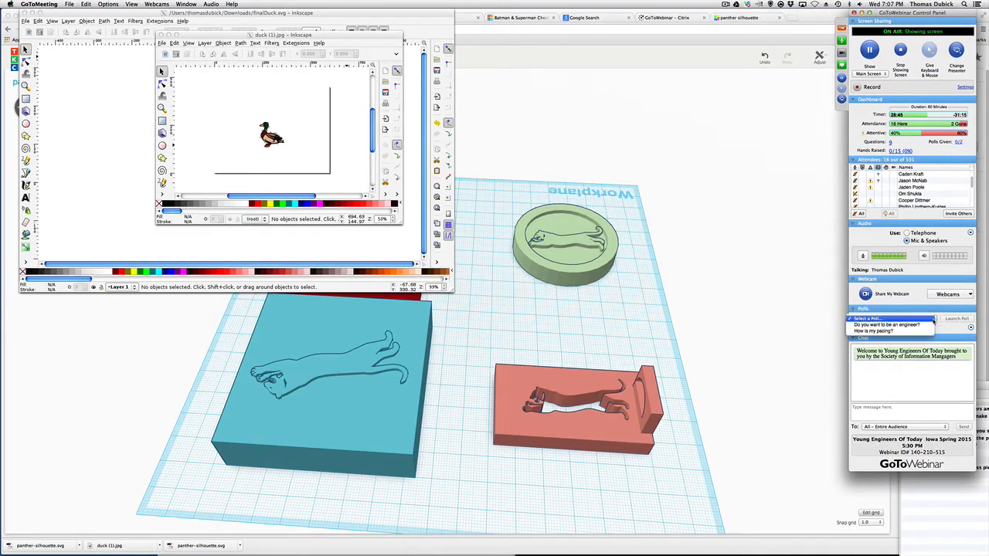
pyautogui.click(930, 332)
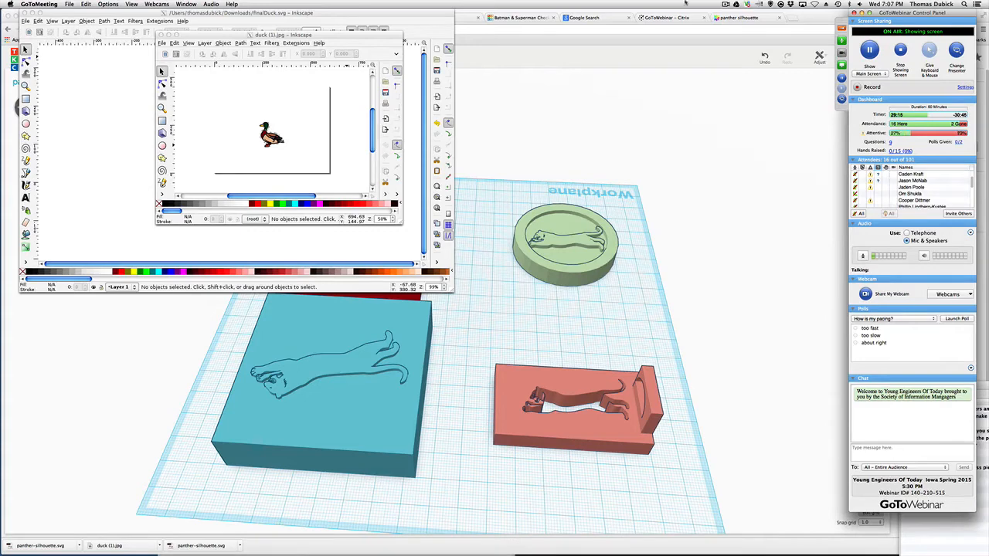
# Arrange the finalDuck.svg and duck (1).jpg Inkscape windows next to each other so both ducks are visible.
pyautogui.moveTo(337, 34); pyautogui.dragTo(755, 17)
pyautogui.moveTo(431, 11); pyautogui.dragTo(471, 11)
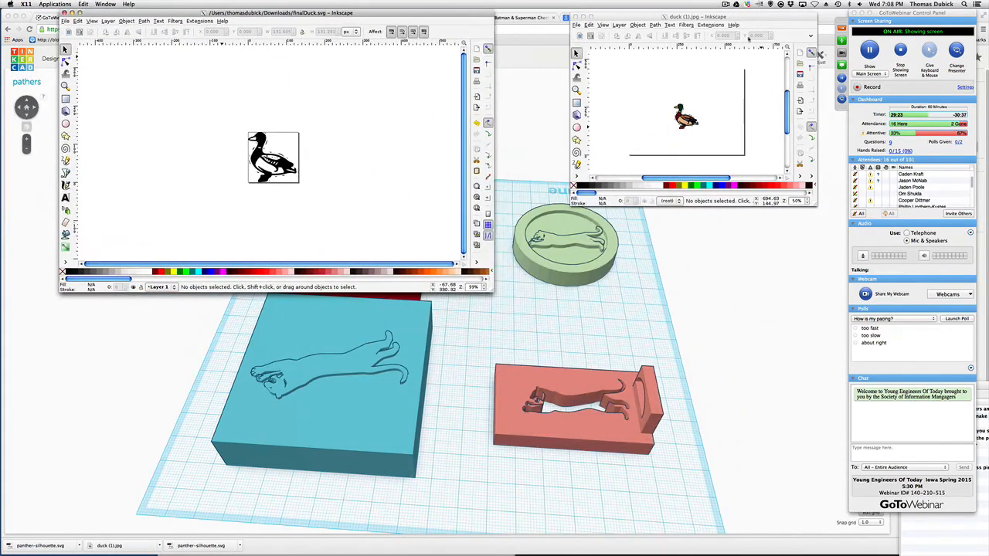
pyautogui.moveTo(717, 17); pyautogui.dragTo(581, 9)
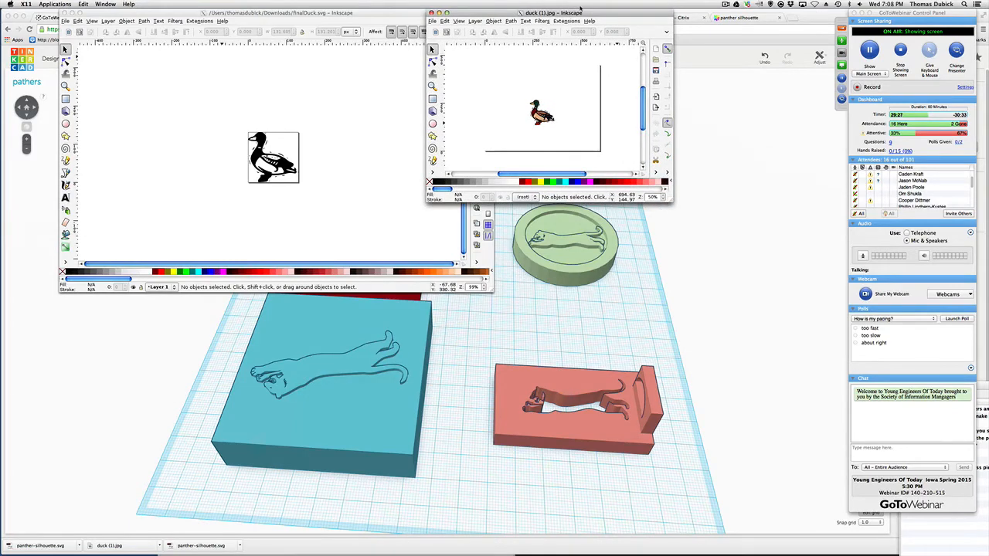
# Launch the "How is my pacing?" poll to the attendees and close it once they have voted.
pyautogui.click(956, 319)
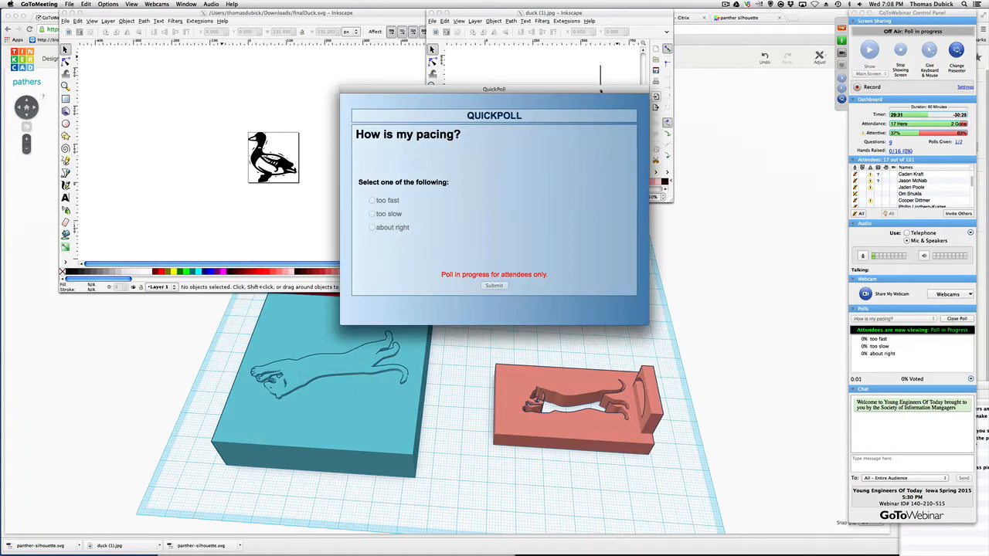
pyautogui.moveTo(614, 89); pyautogui.dragTo(741, 82)
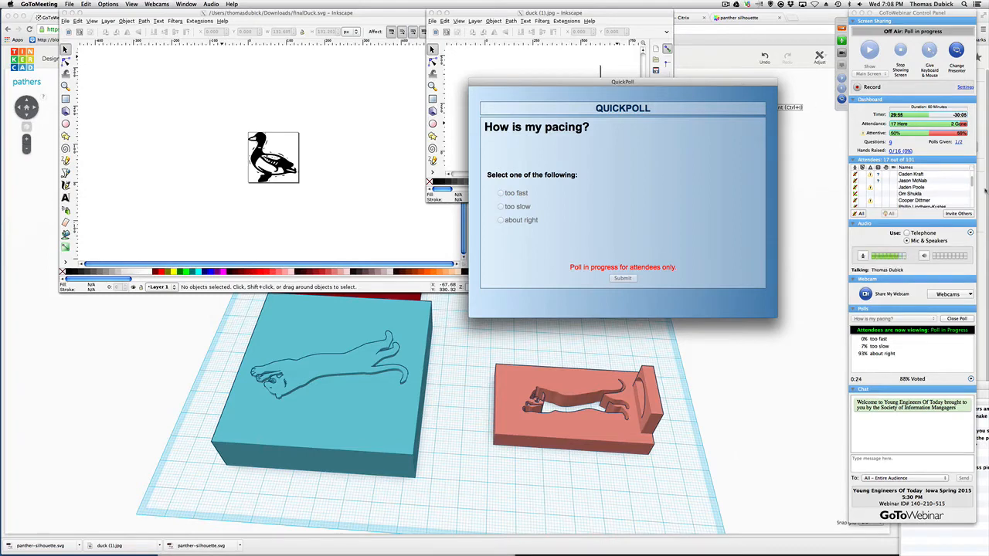
pyautogui.click(961, 319)
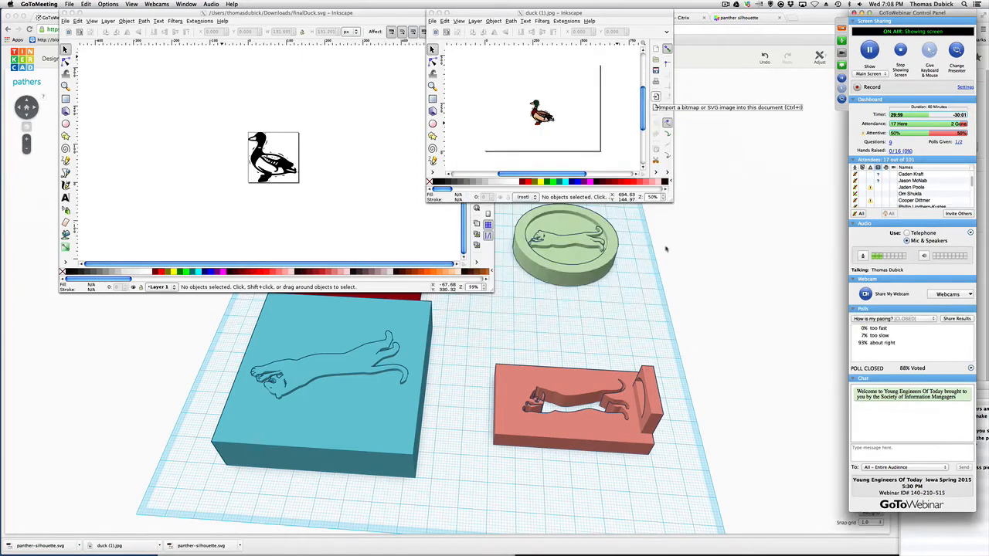
# Share the closed pacing poll's results with the attendees and hide them again.
pyautogui.click(944, 319)
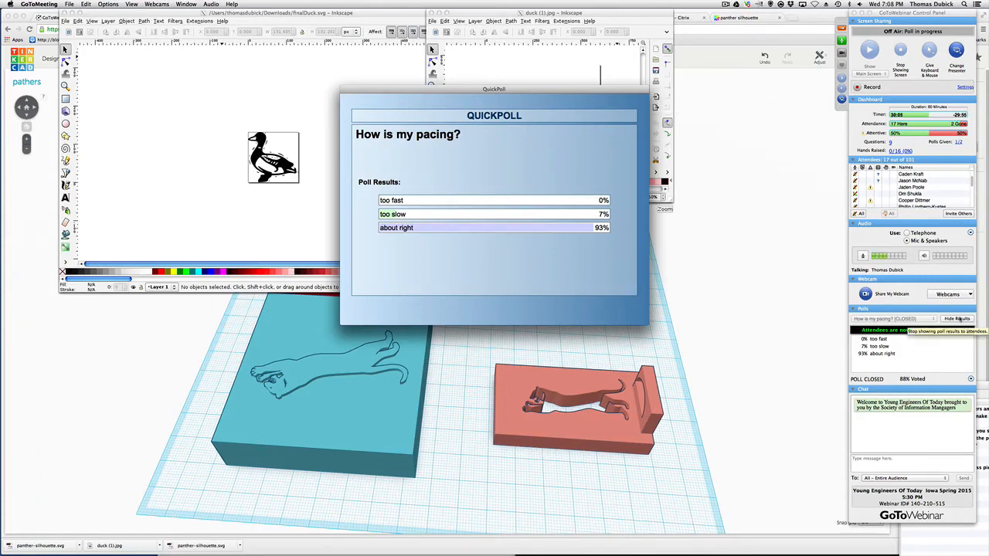
pyautogui.click(956, 319)
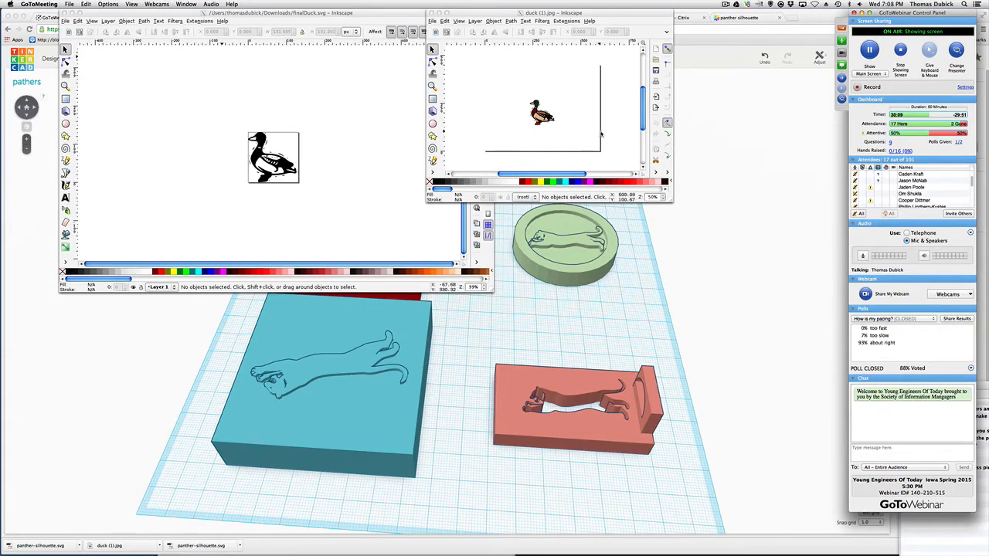
# Move the duck (1).jpg window clear of finalDuck.svg and stop the ScreenFlow recording.
pyautogui.moveTo(616, 13); pyautogui.dragTo(723, 28)
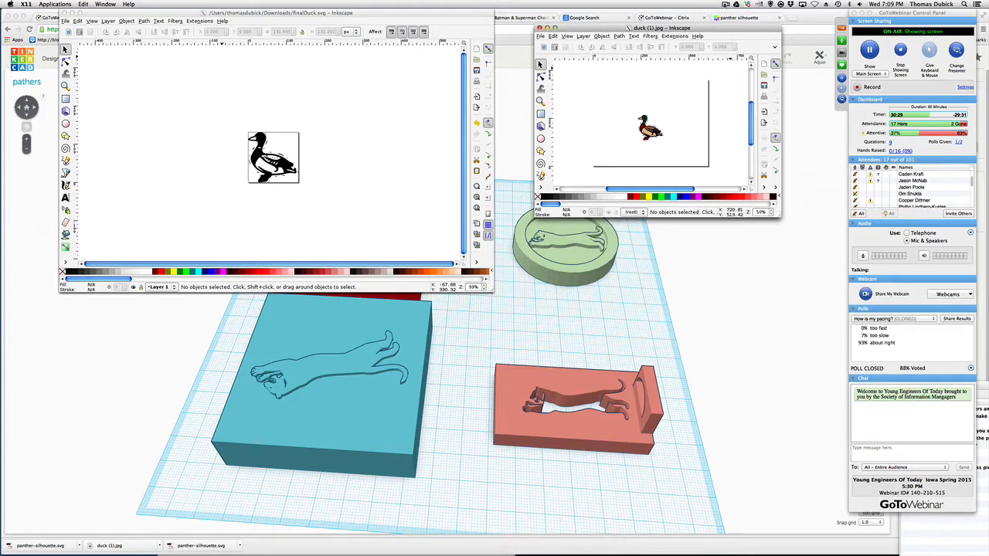
pyautogui.click(726, 4)
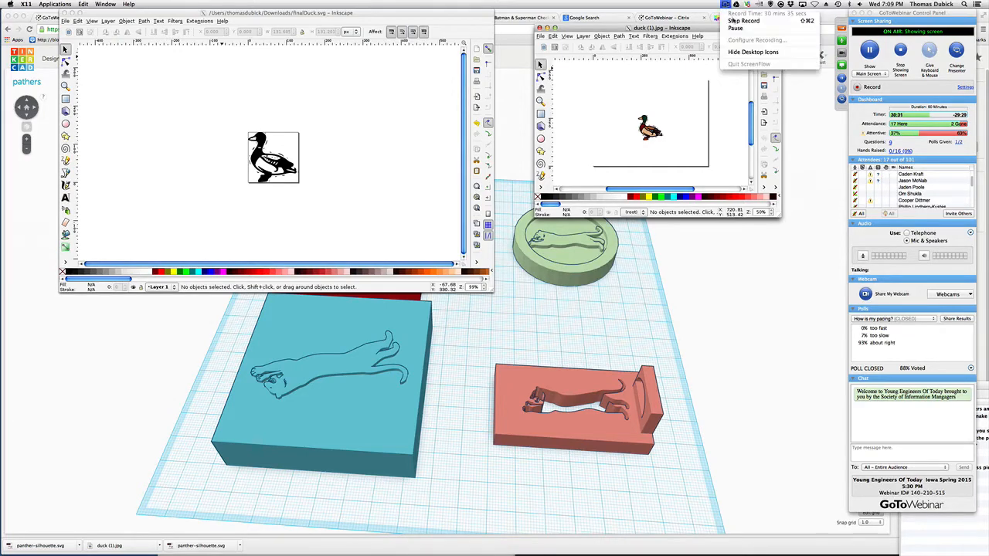
pyautogui.click(743, 21)
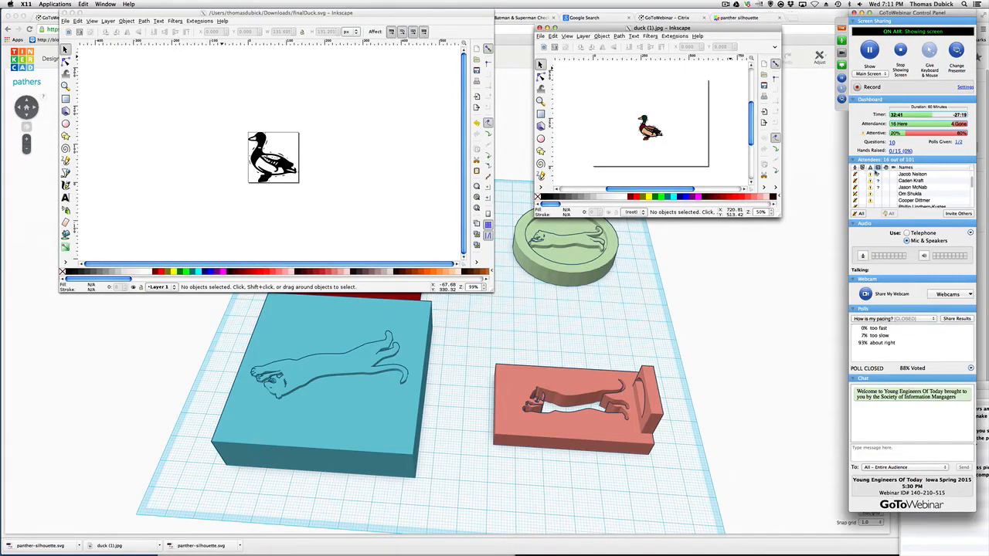
# Bring the GoToWebinar questions window to the front and move it so the attendees' questions can be read.
pyautogui.click(973, 529)
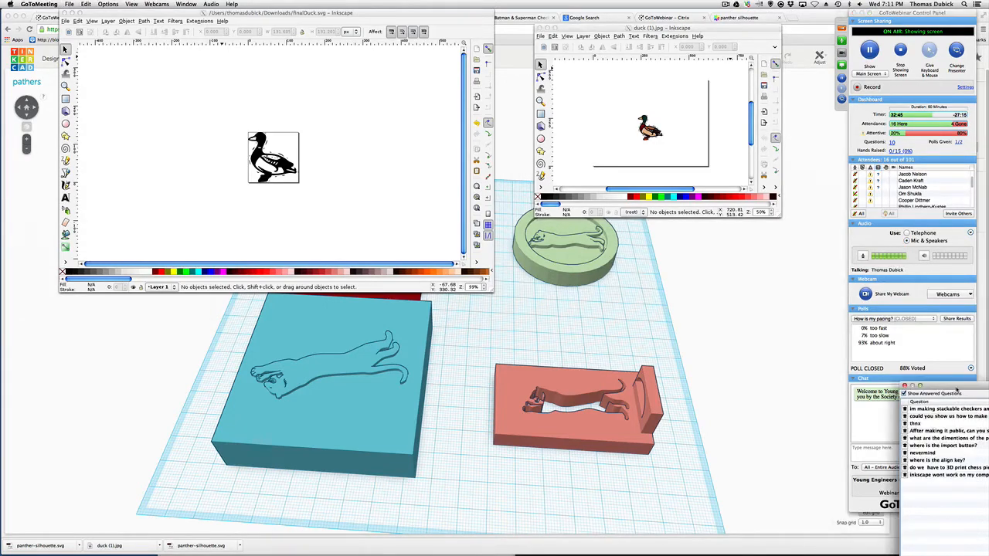
pyautogui.moveTo(958, 385); pyautogui.dragTo(919, 342)
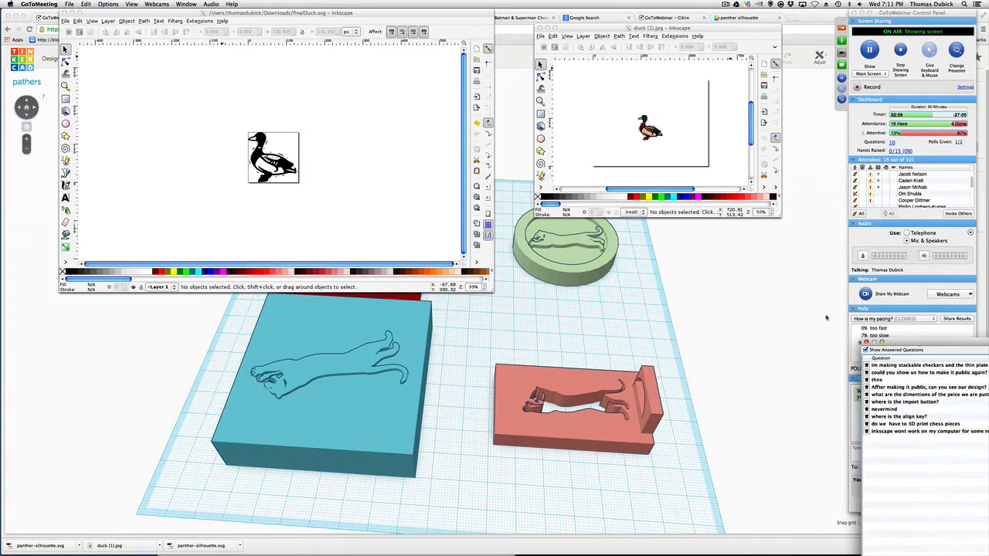
# Return to finalDuck.svg in Inkscape and open the recent file duck (1).jpg again as an embedded image.
pyautogui.click(192, 92)
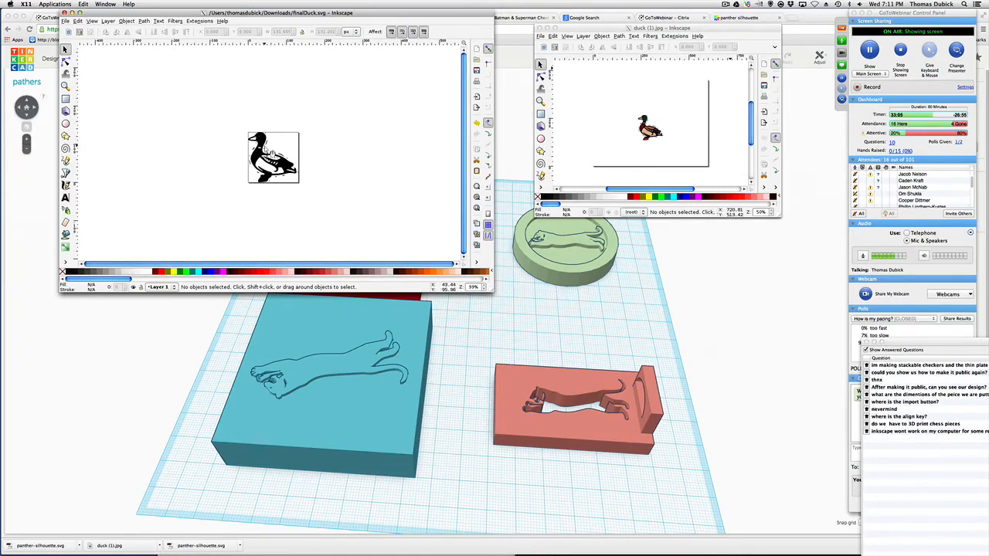
pyautogui.press('Delete')
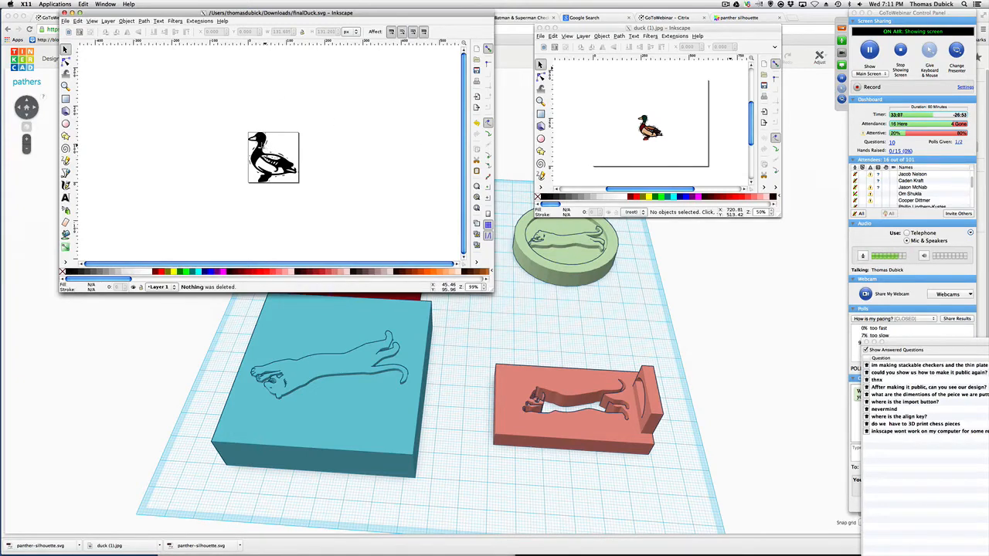
pyautogui.click(66, 21)
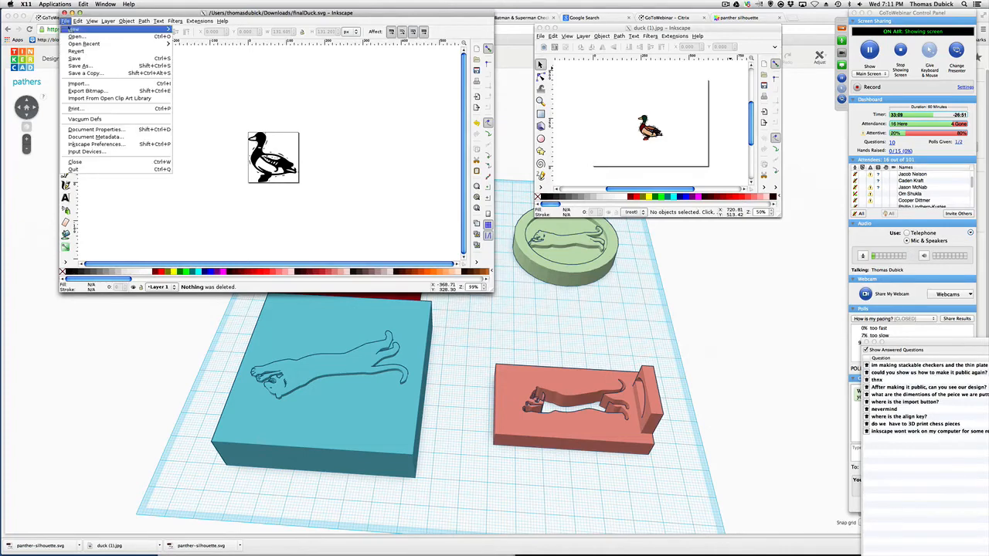
pyautogui.moveTo(73, 44)
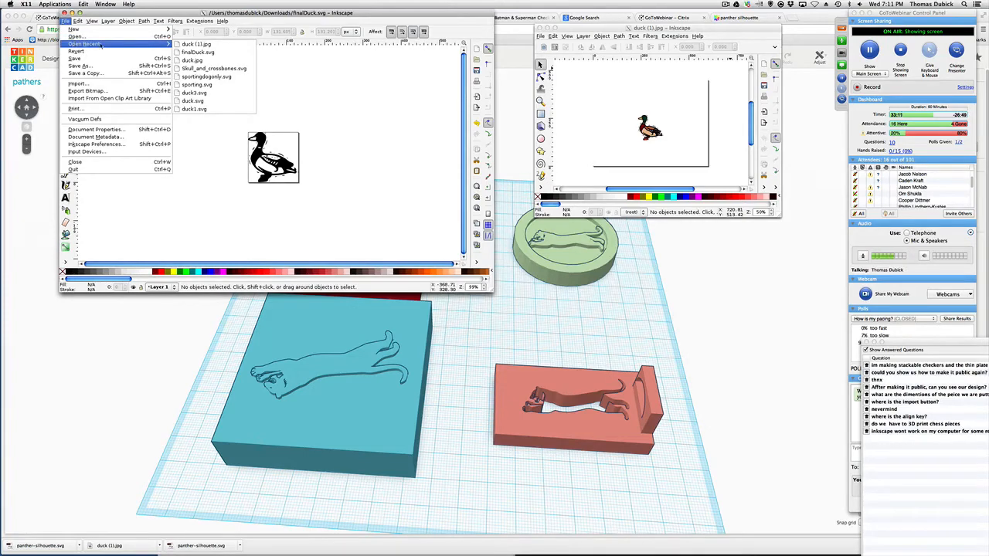
pyautogui.click(193, 45)
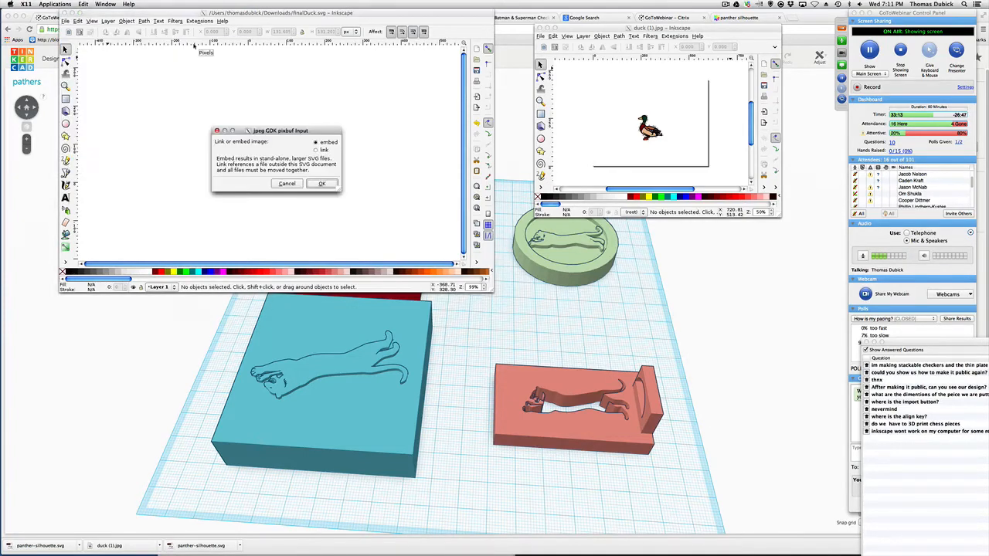
pyautogui.click(328, 183)
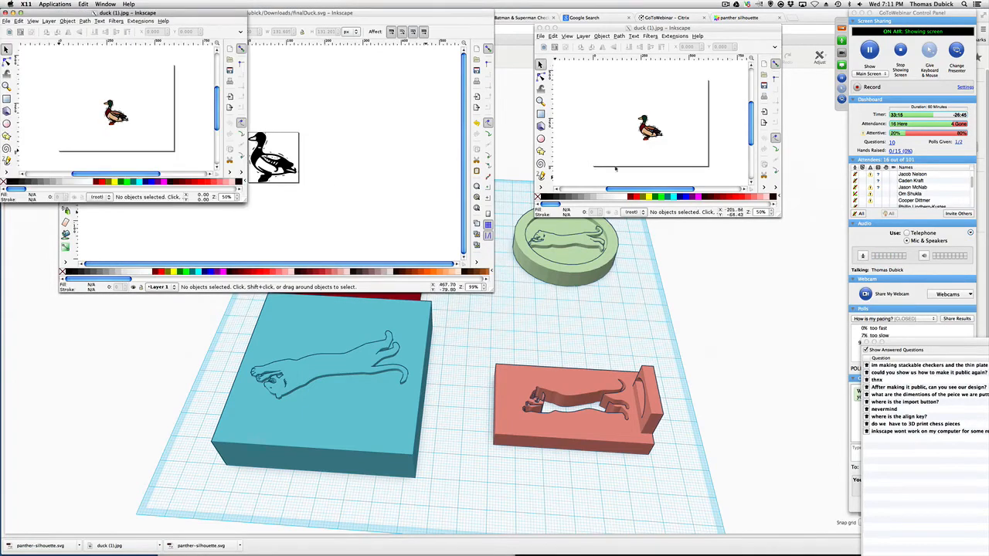
# Close the duplicate duck (1).jpg window and move the remaining one over finalDuck.svg.
pyautogui.click(699, 113)
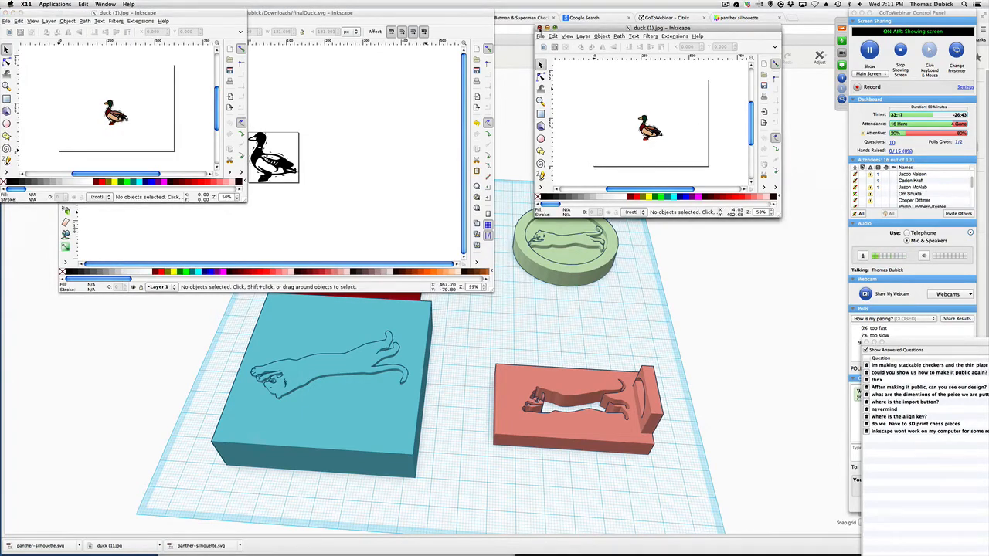
pyautogui.click(540, 28)
pyautogui.moveTo(225, 14); pyautogui.dragTo(423, 30)
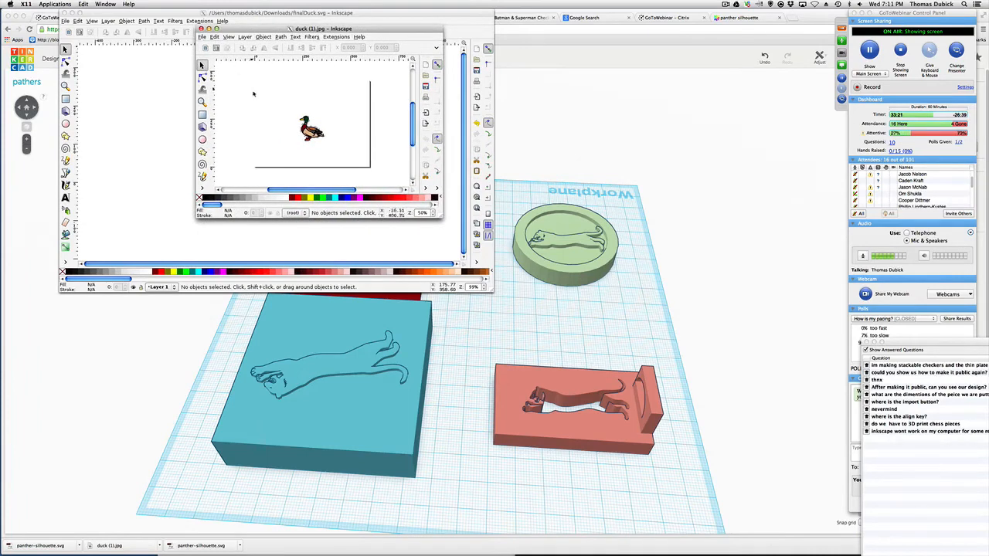
# Import duck (1).jpg from the Desktop into the open duck document as an embedded image.
pyautogui.click(201, 37)
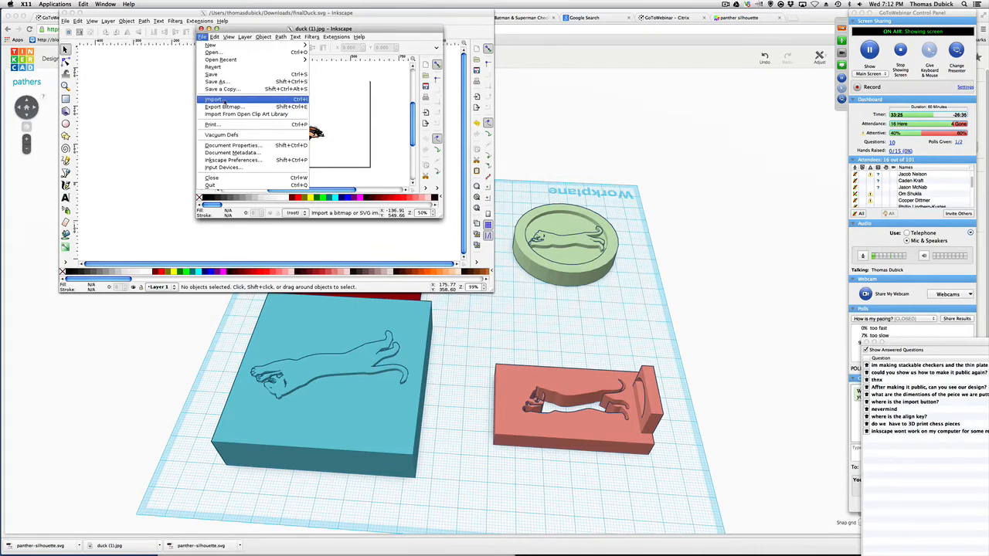
pyautogui.click(220, 99)
pyautogui.scroll(-10, 304, 139)
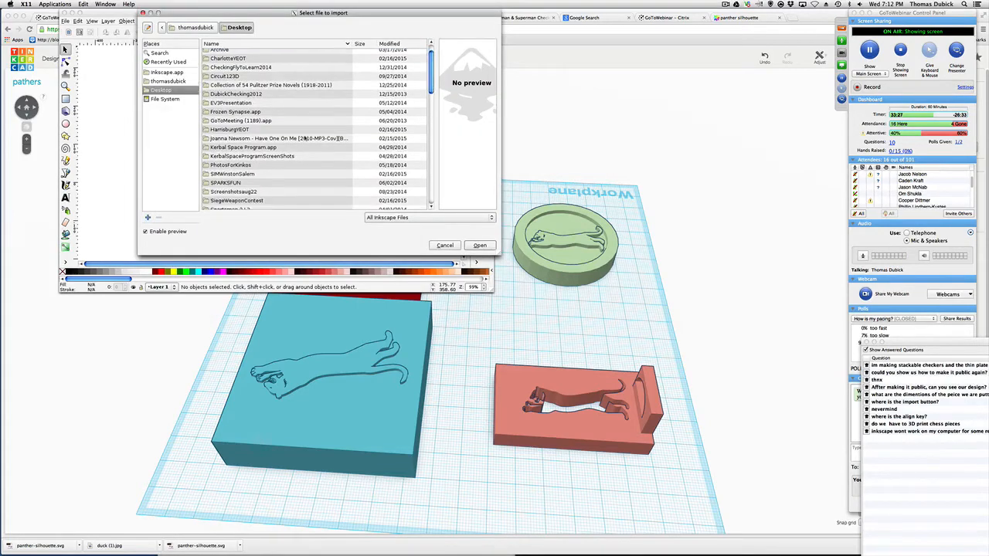
pyautogui.scroll(-6, 304, 138)
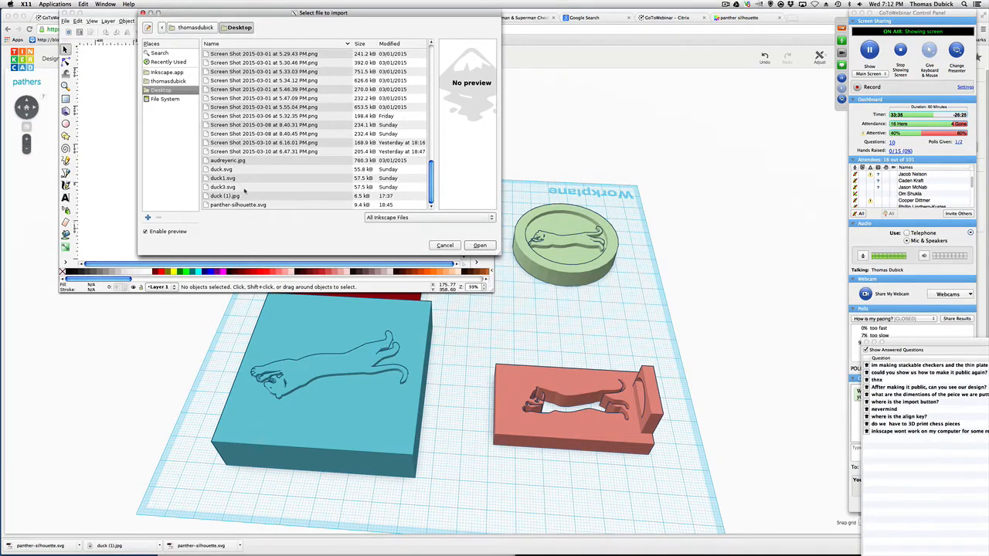
pyautogui.click(242, 197)
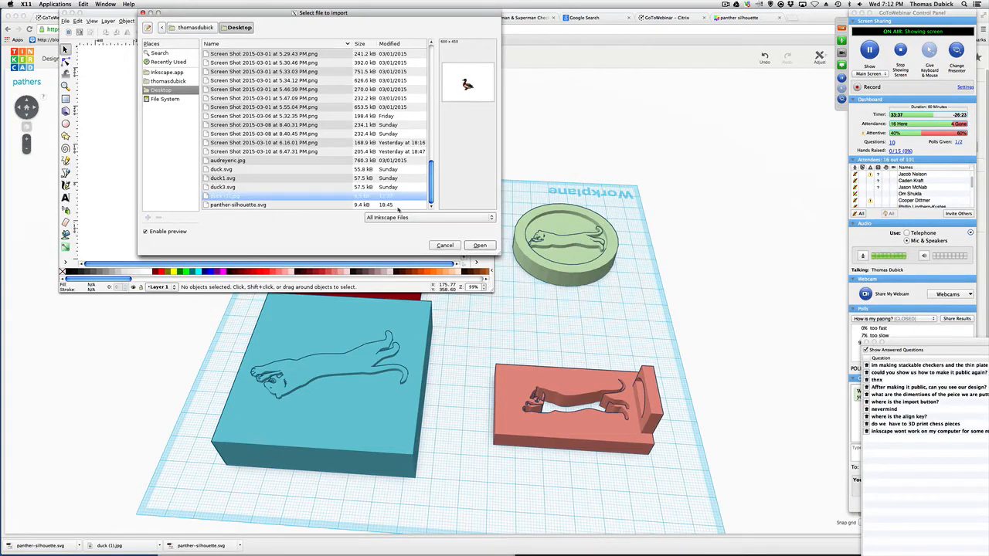
pyautogui.click(479, 245)
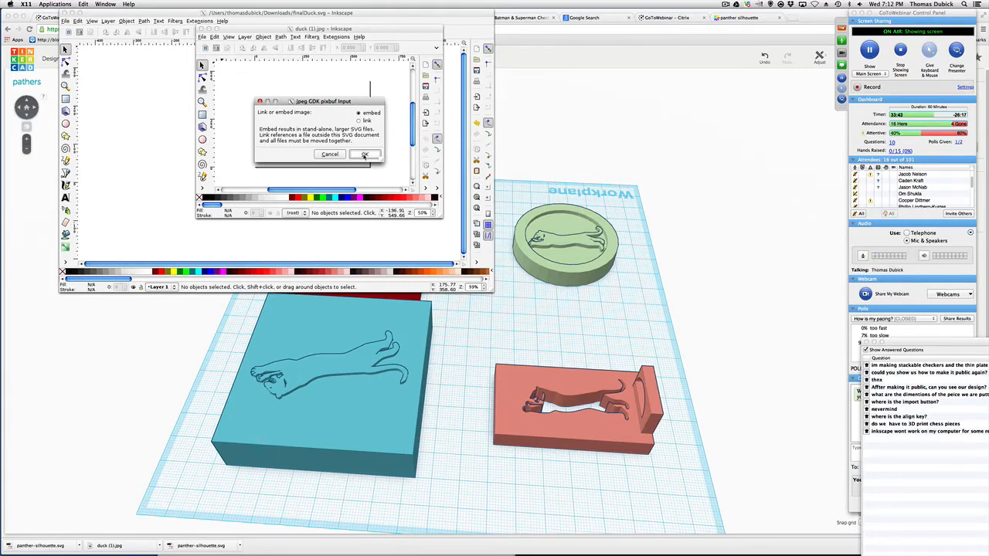
pyautogui.click(365, 155)
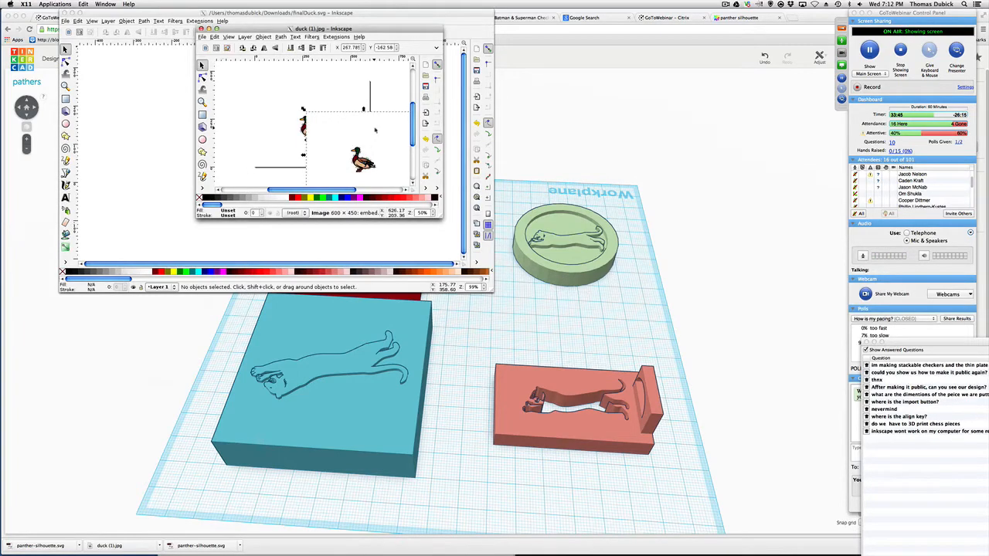
# Move the imported duck onto the existing one, and undo both the move and the import.
pyautogui.moveTo(356, 98); pyautogui.dragTo(316, 89)
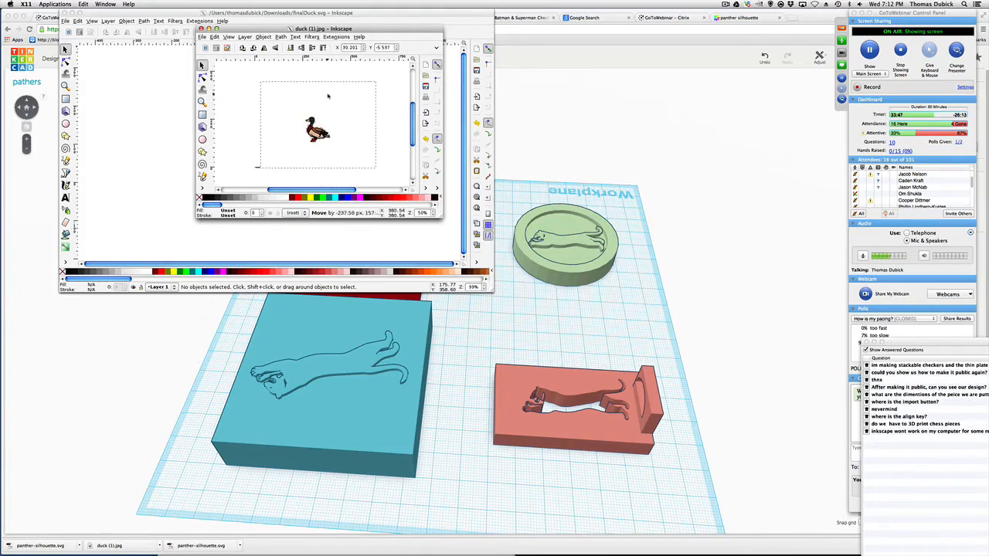
pyautogui.hotkey('ctrl', 'z')
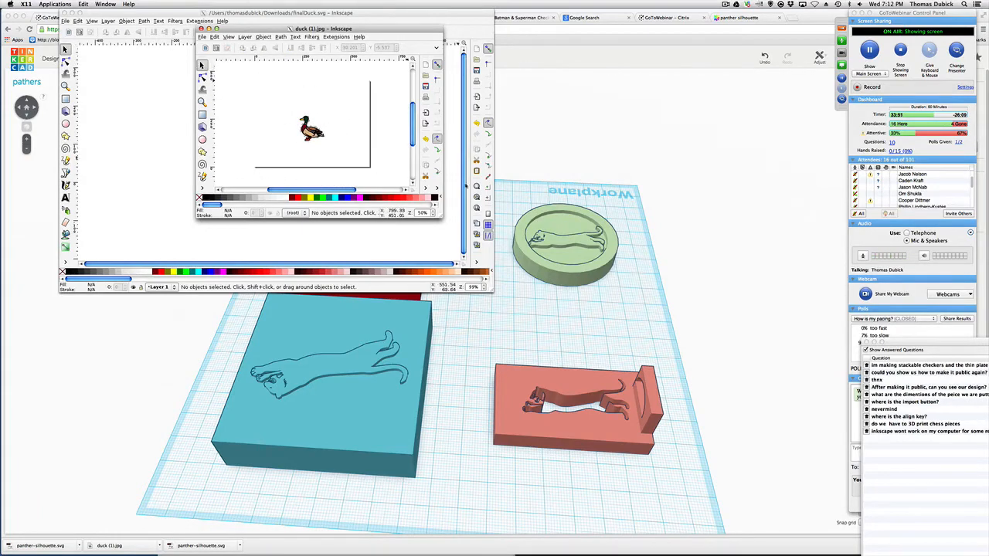
# Move the duck (1).jpg window aside and close the finalDuck.svg window.
pyautogui.moveTo(385, 29); pyautogui.dragTo(180, 32)
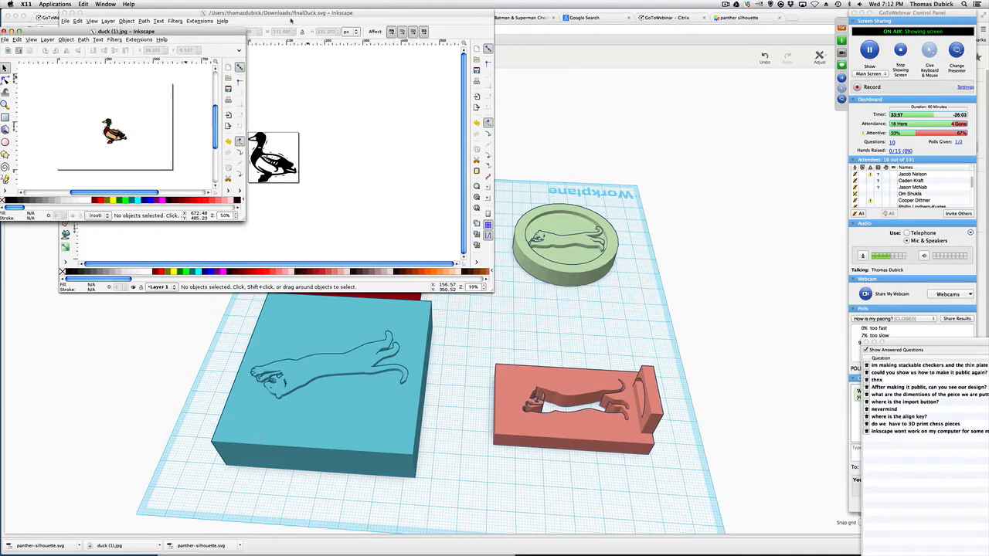
pyautogui.moveTo(288, 16); pyautogui.dragTo(568, 74)
pyautogui.click(342, 71)
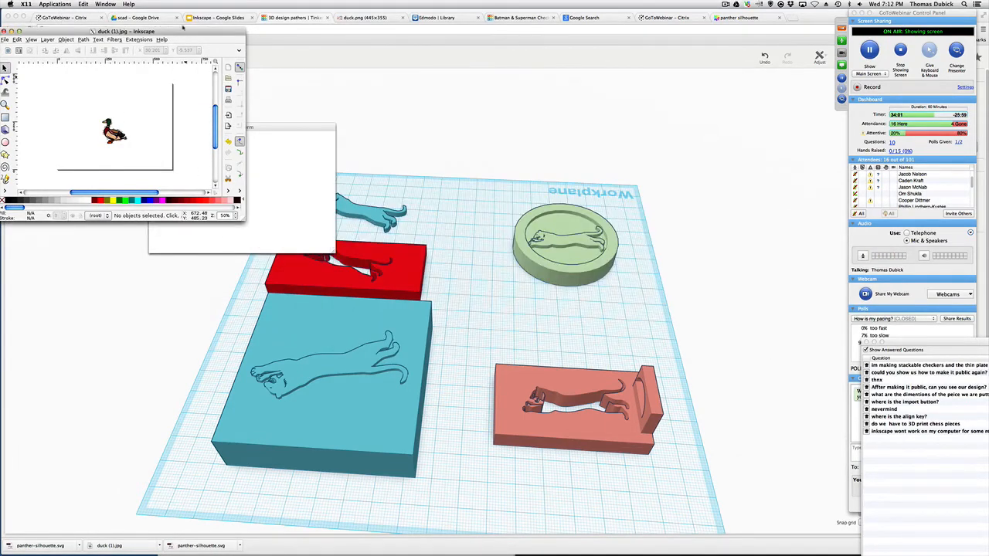
# Enlarge the duck (1).jpg window so it covers most of the browser page, and reposition it.
pyautogui.moveTo(183, 31); pyautogui.dragTo(428, 52)
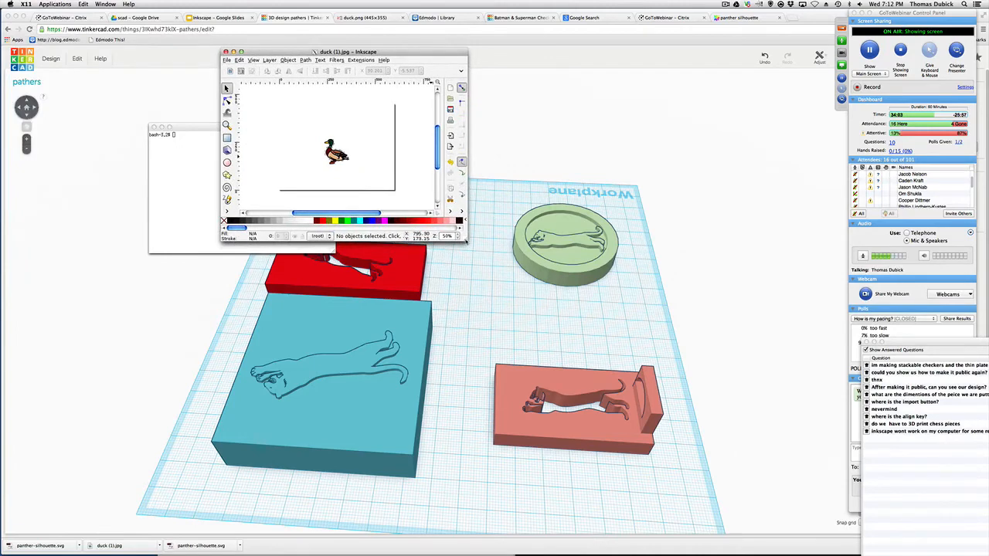
pyautogui.moveTo(469, 248); pyautogui.dragTo(817, 505)
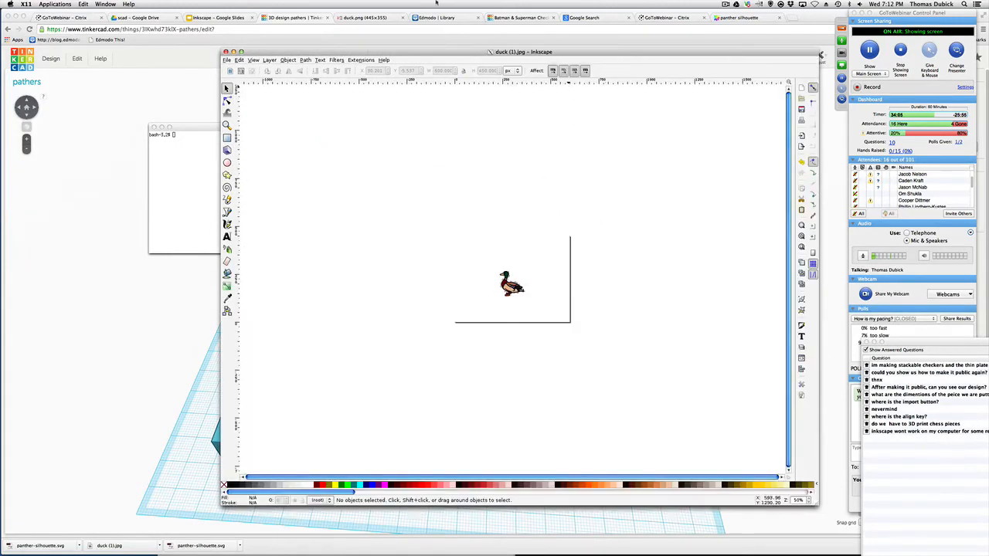
pyautogui.moveTo(437, 49); pyautogui.dragTo(364, 11)
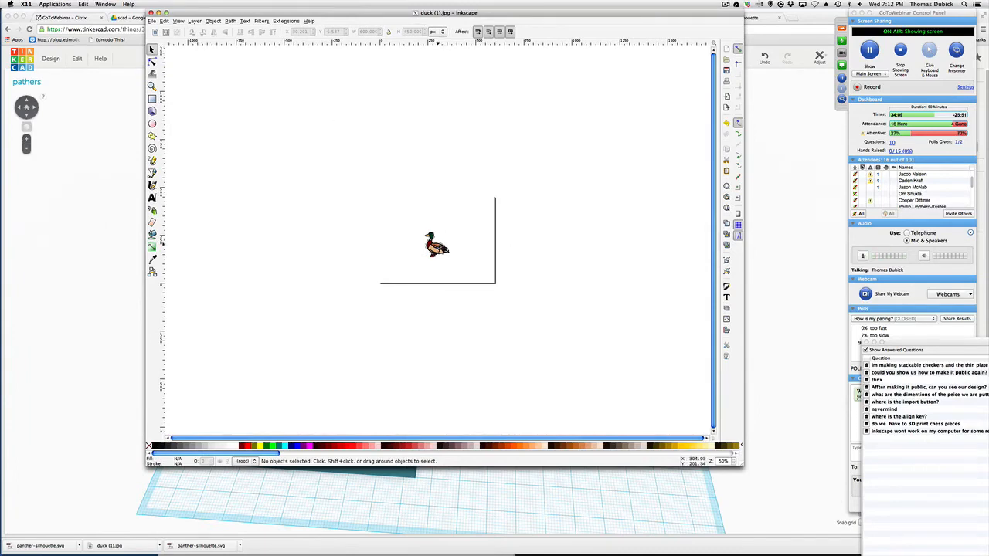
# Zoom in on the duck image to 199%.
pyautogui.scroll(-1, 438, 246)
pyautogui.scroll(1, 437, 246)
pyautogui.click(178, 22)
pyautogui.moveTo(187, 28)
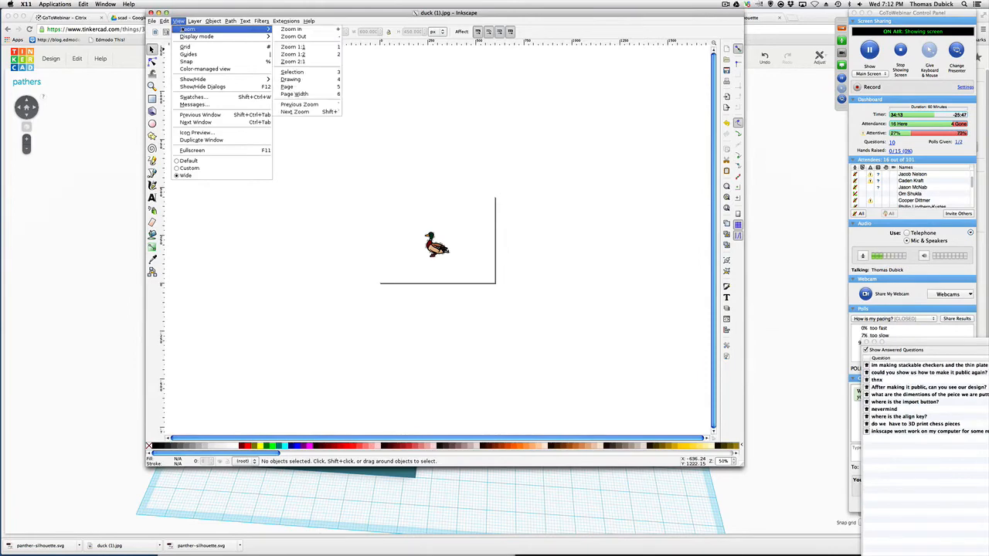
pyautogui.click(294, 29)
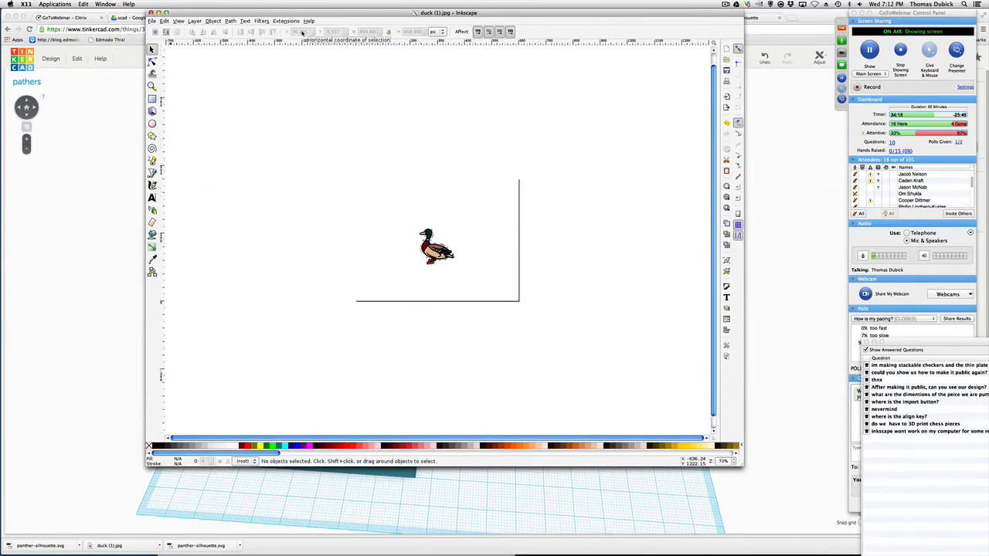
pyautogui.press('+')
pyautogui.press('+')
pyautogui.press('+')
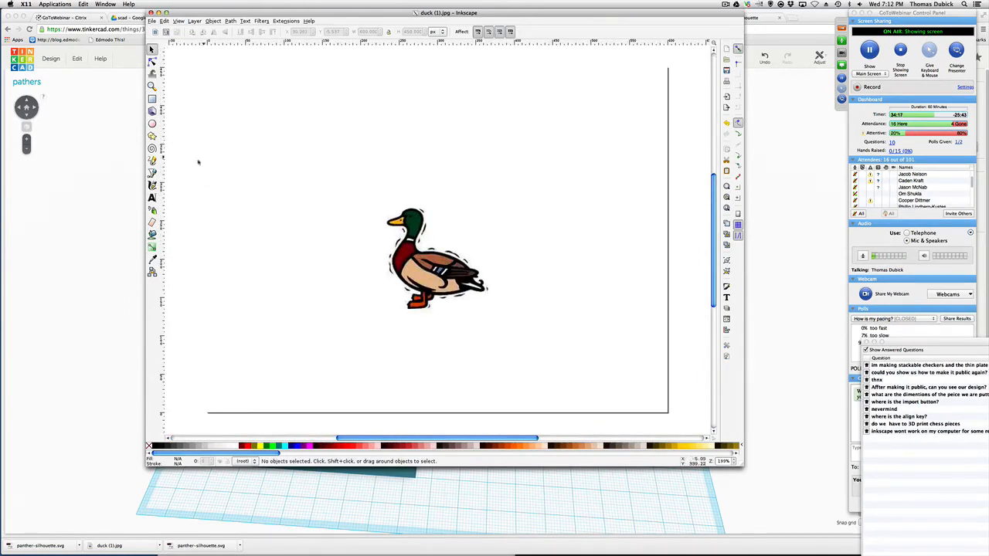
# Switch to the Inkscape presentation in Chrome and show the slides Raster to Vector, Import Image and Right click to trace.
pyautogui.click(213, 21)
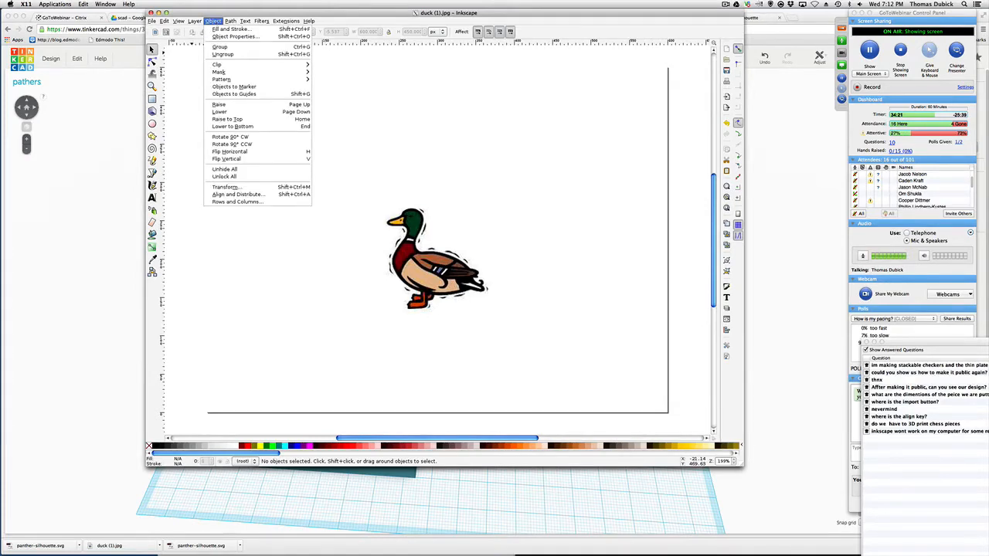
pyautogui.click(79, 227)
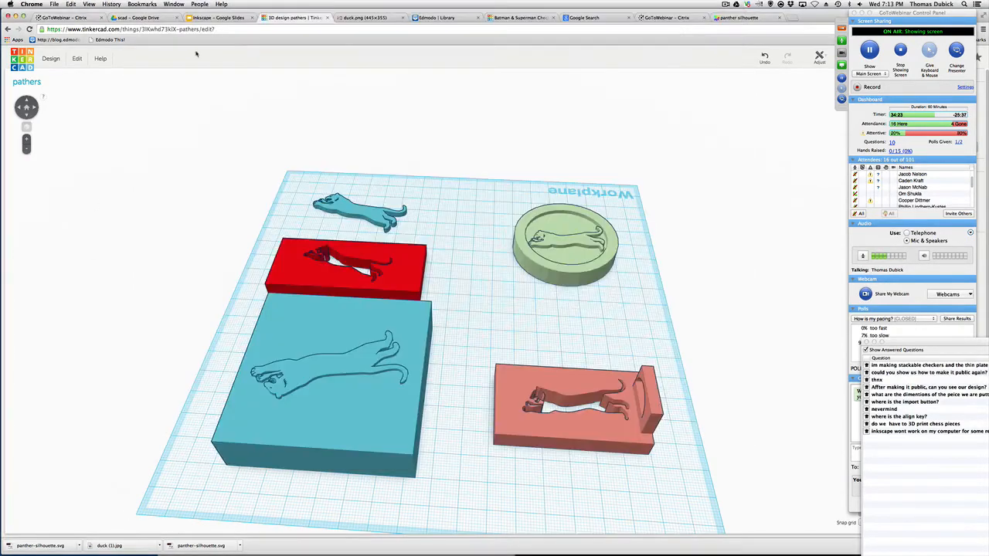
pyautogui.click(219, 17)
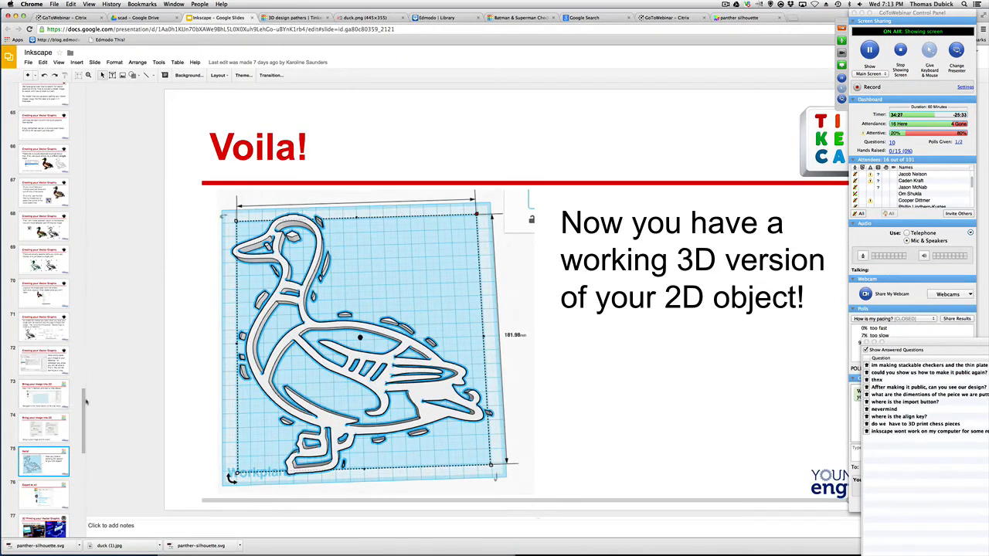
pyautogui.moveTo(85, 401); pyautogui.dragTo(91, 309)
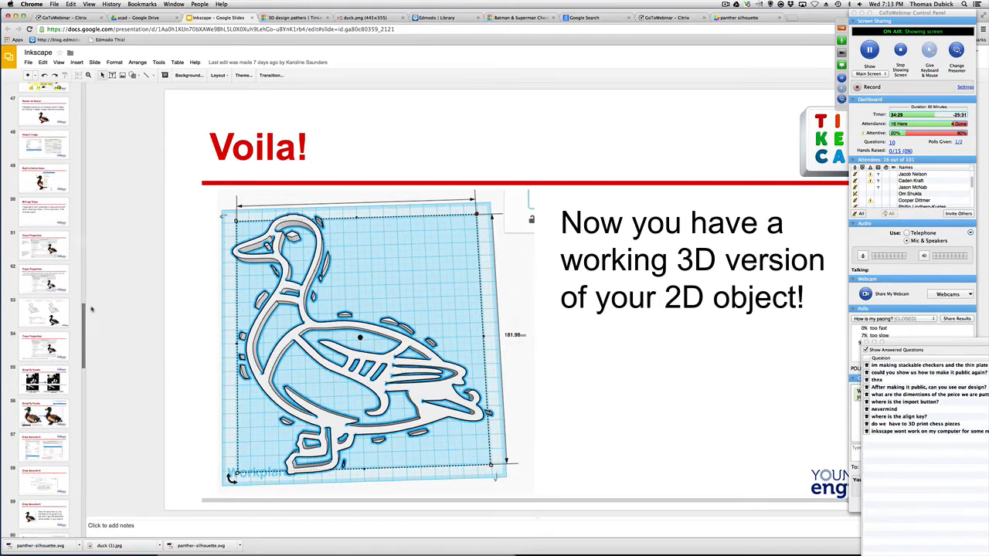
pyautogui.click(42, 116)
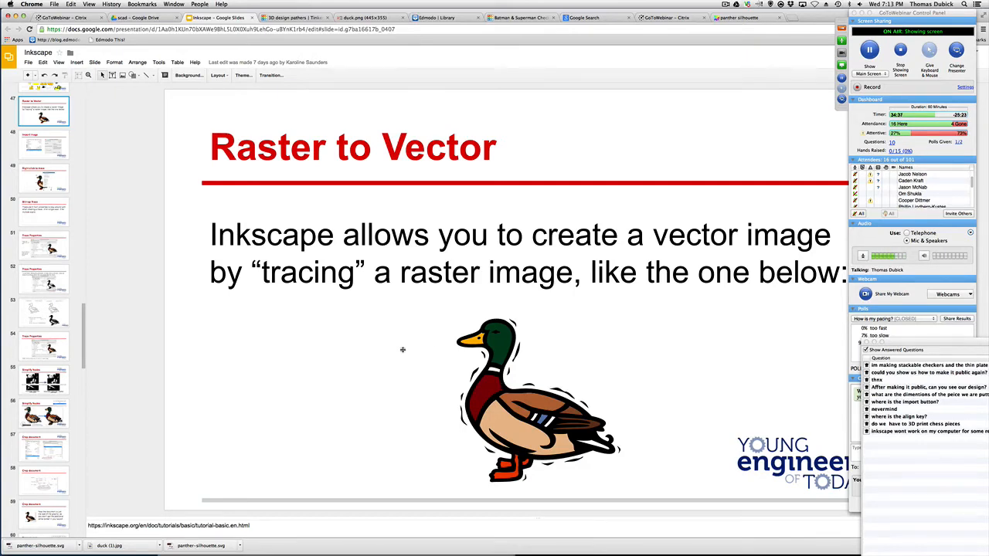
pyautogui.click(55, 142)
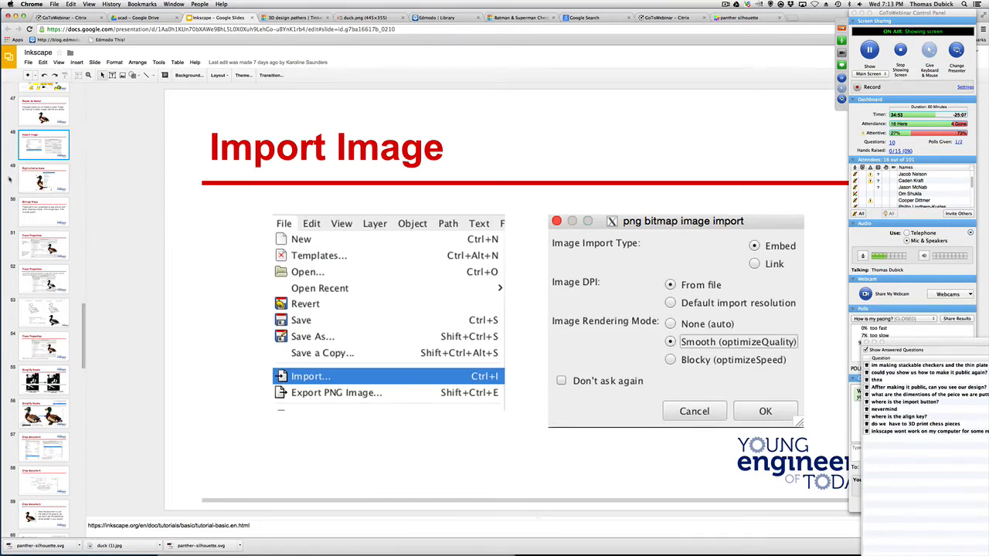
pyautogui.click(65, 178)
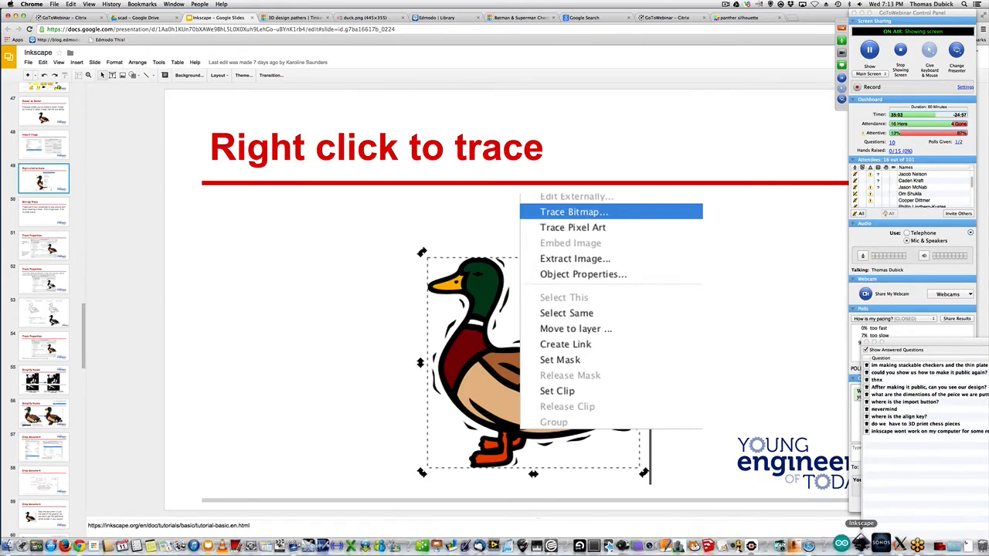
# Return to duck (1).jpg in Inkscape, open the Trace Bitmap dialog and move it clear of the duck.
pyautogui.click(863, 545)
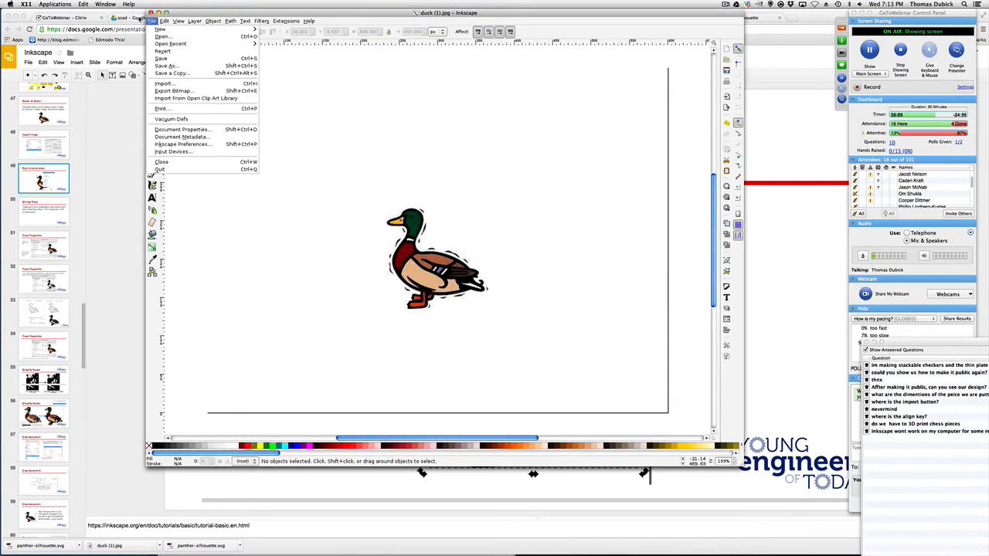
pyautogui.moveTo(231, 21)
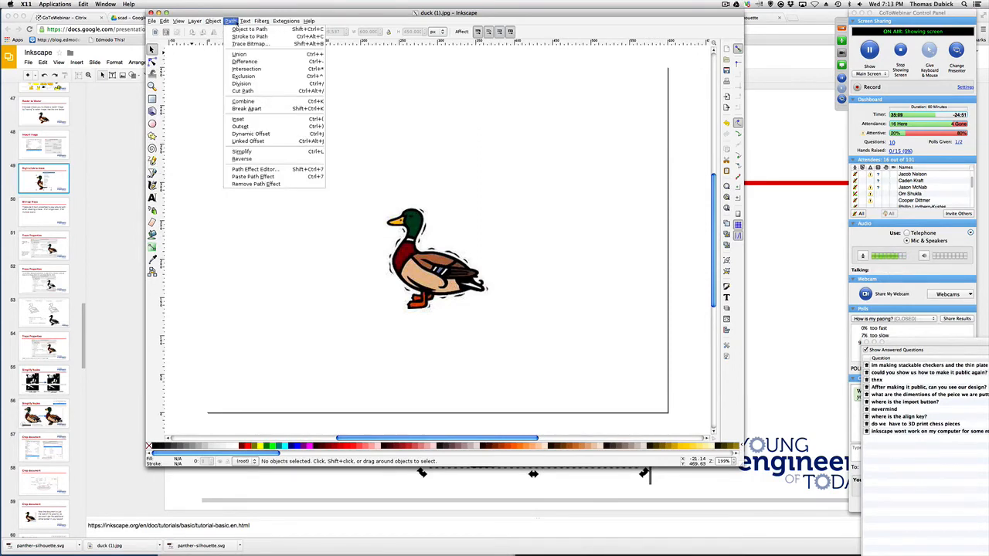
pyautogui.click(245, 43)
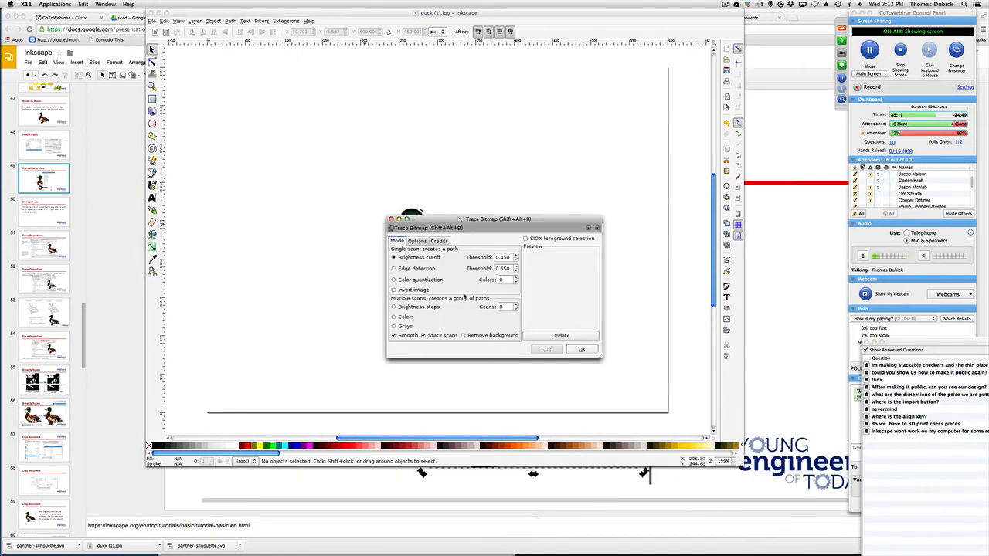
pyautogui.moveTo(476, 225); pyautogui.dragTo(301, 134)
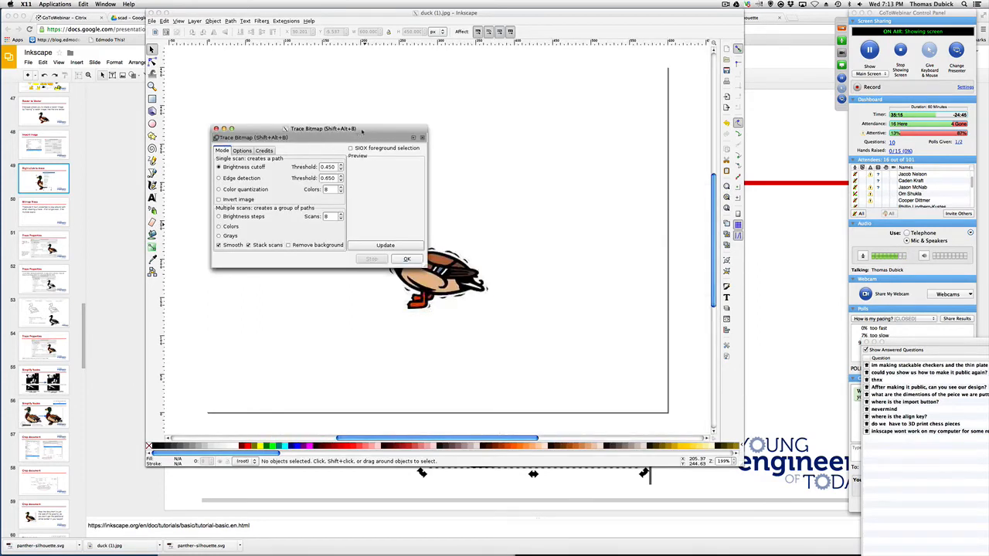
pyautogui.moveTo(363, 133); pyautogui.dragTo(303, 55)
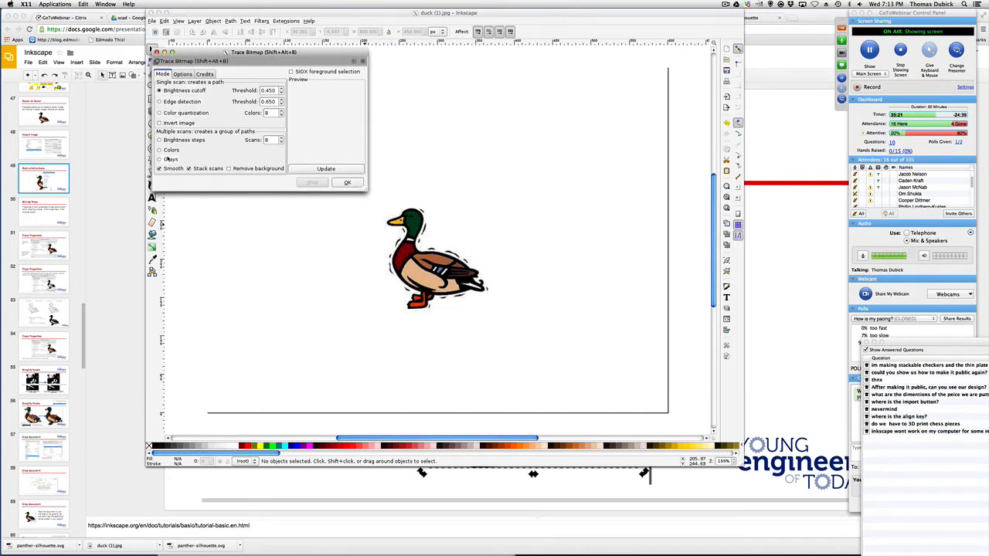
# Switch the trace mode to Edge detection and back to Brightness cutoff, and try to run the trace.
pyautogui.click(159, 101)
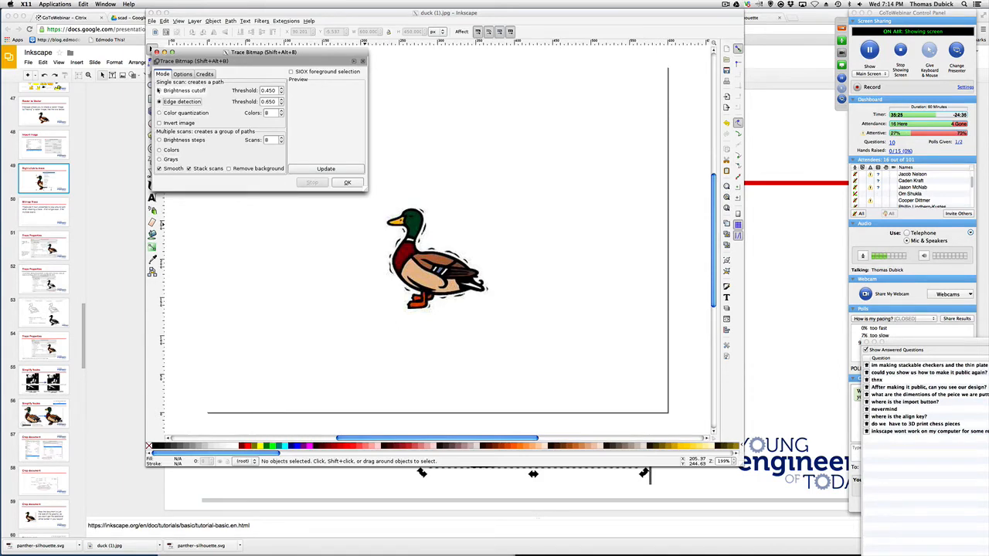
pyautogui.click(159, 90)
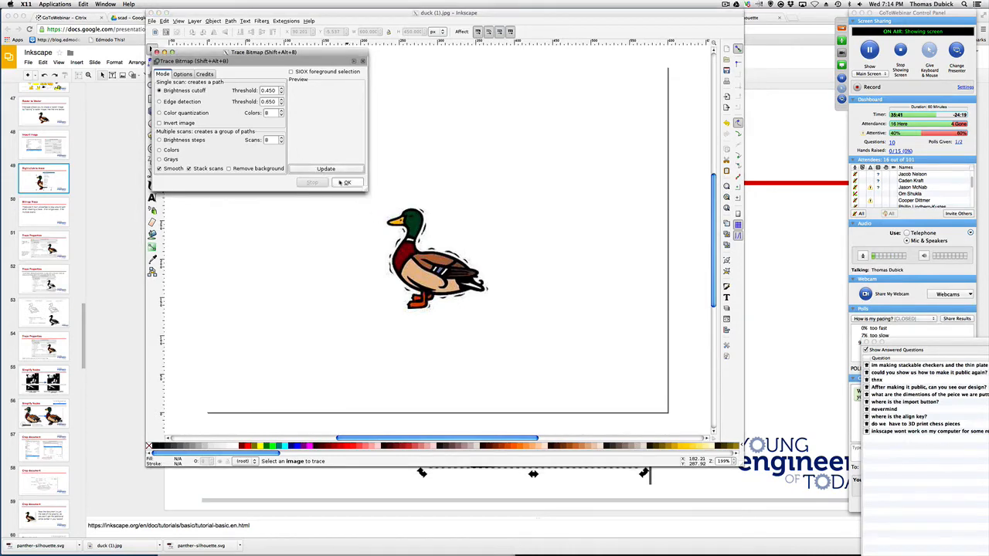
pyautogui.click(344, 182)
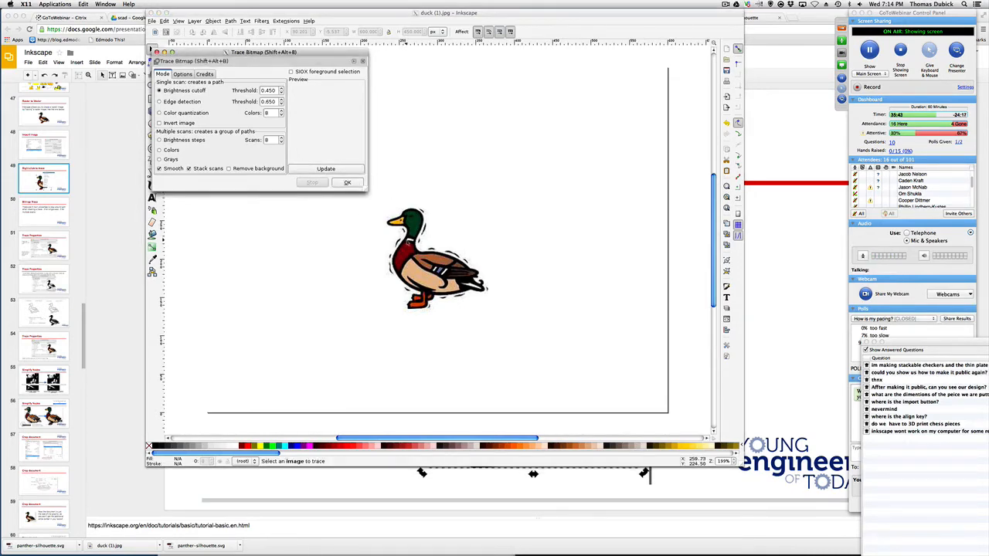
# Select the embedded duck image, shifting it to about X 27.7, Y 31.2 px, and move the Trace Bitmap dialog aside.
pyautogui.moveTo(421, 244); pyautogui.dragTo(442, 219)
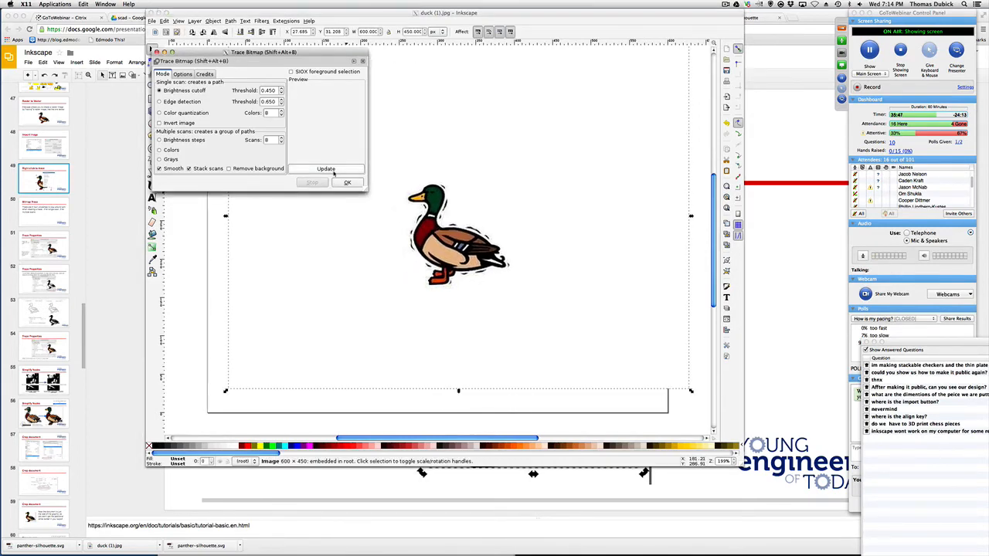
pyautogui.moveTo(297, 51)
pyautogui.mouseDown()
pyautogui.moveTo(581, 68)
pyautogui.moveTo(722, 154)
pyautogui.moveTo(554, 77)
pyautogui.mouseUp()
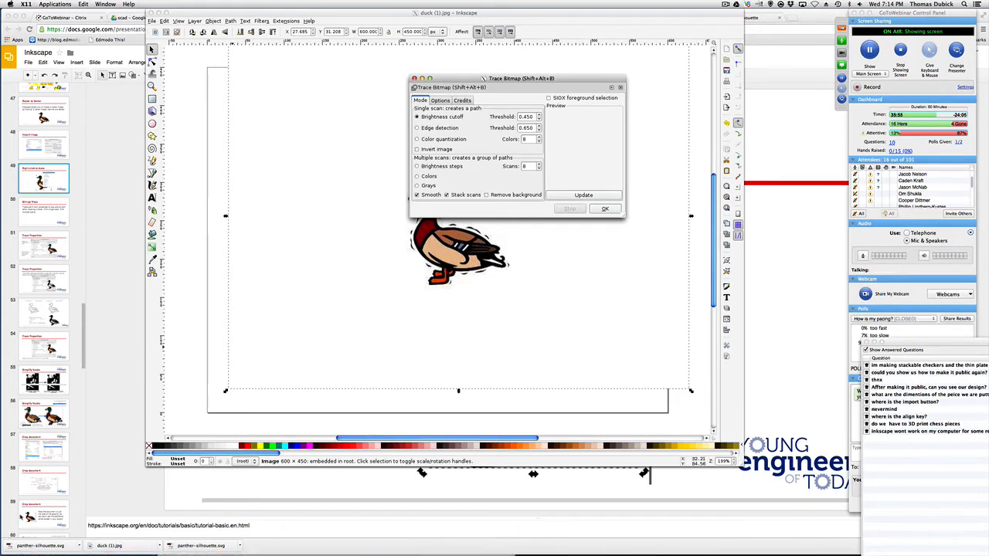
# Preview the duck trace in Brightness cutoff mode, and trace the duck image with Edge detection at threshold 0.650.
pyautogui.click(582, 195)
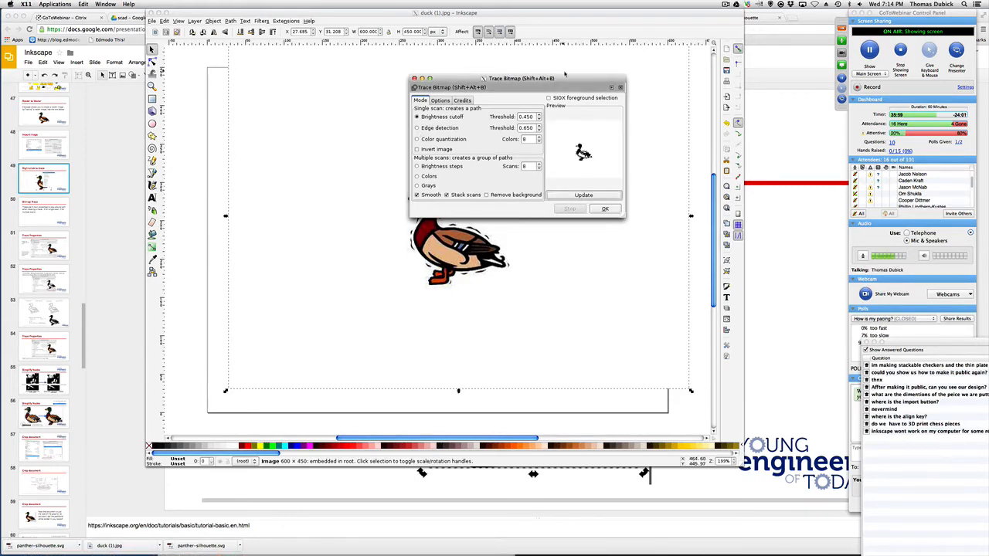
pyautogui.moveTo(565, 77); pyautogui.dragTo(338, 34)
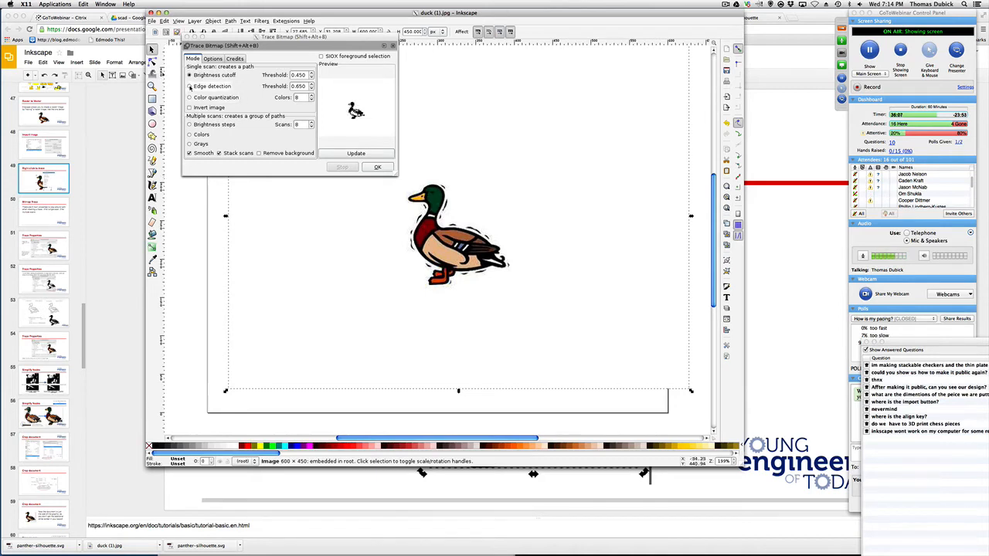
pyautogui.click(189, 86)
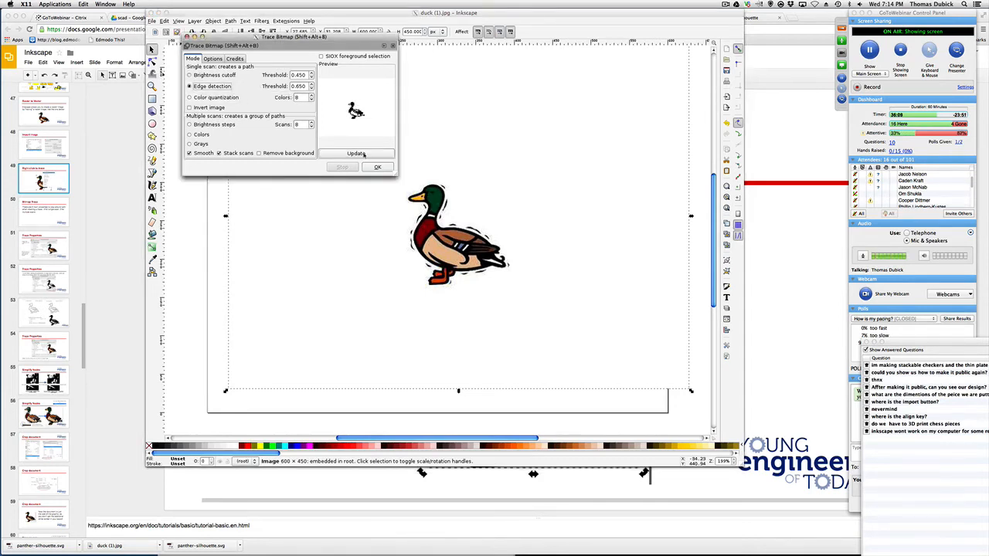
pyautogui.click(372, 155)
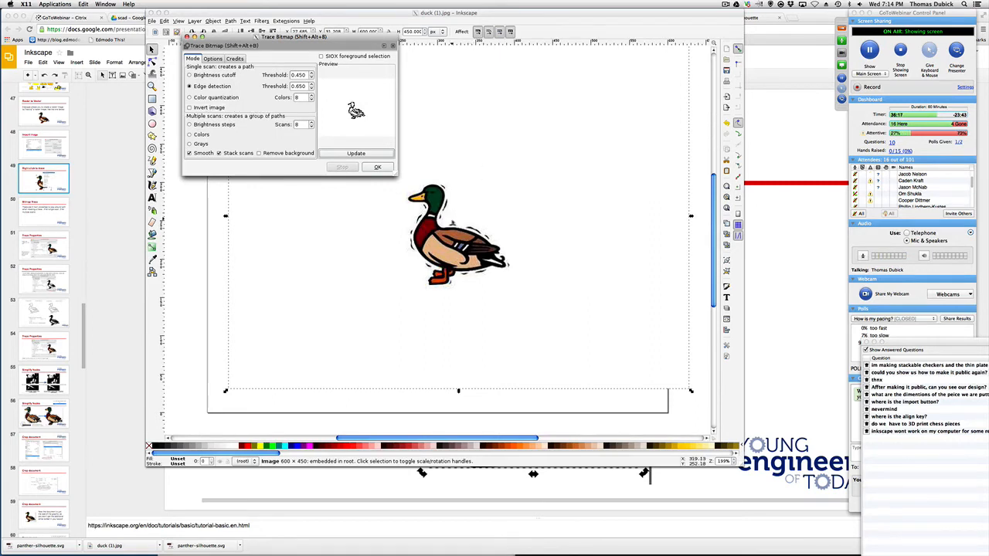
pyautogui.click(376, 167)
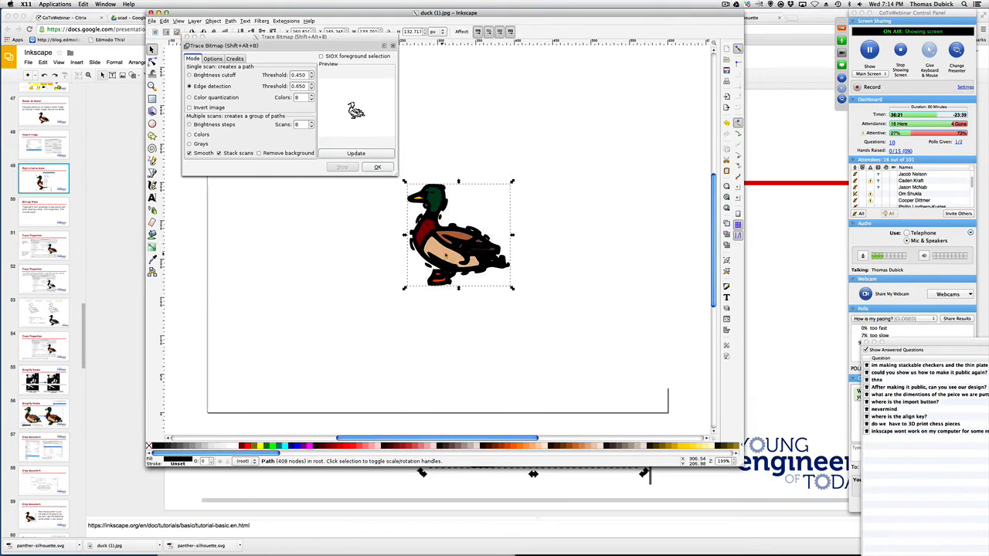
# Separate the edge-detection trace from the color duck image, placing the trace to the left and the image beside it.
pyautogui.moveTo(445, 256); pyautogui.dragTo(555, 196)
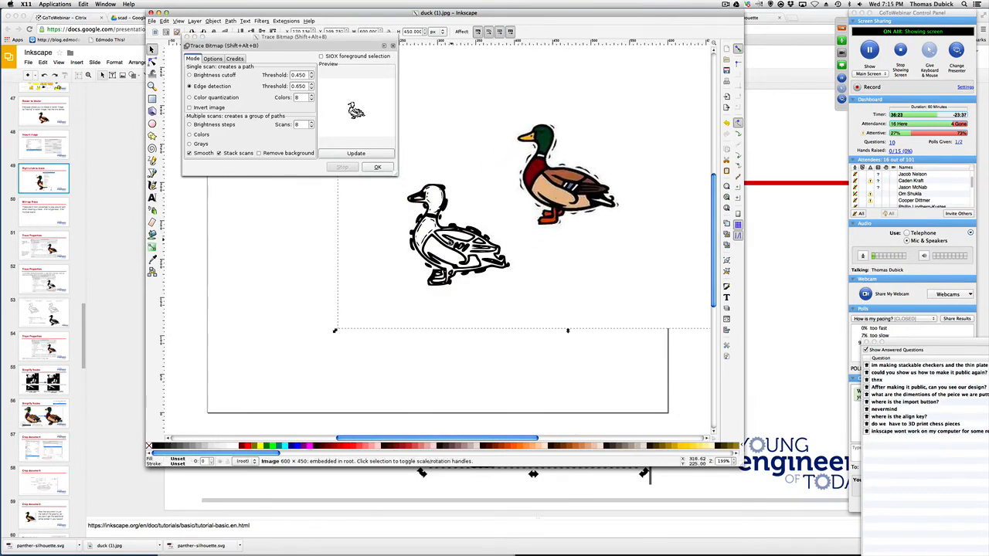
pyautogui.moveTo(456, 240); pyautogui.dragTo(293, 249)
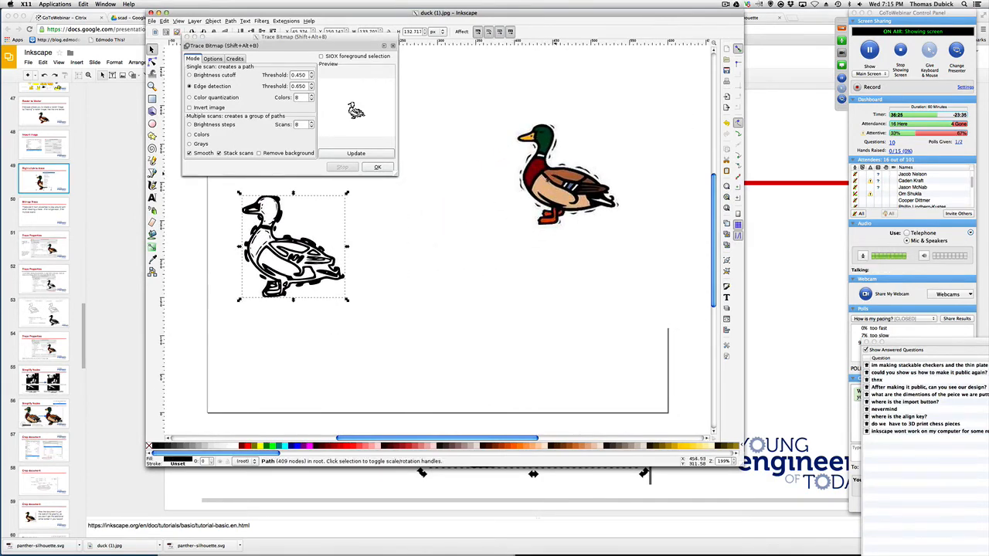
pyautogui.moveTo(569, 156); pyautogui.dragTo(488, 202)
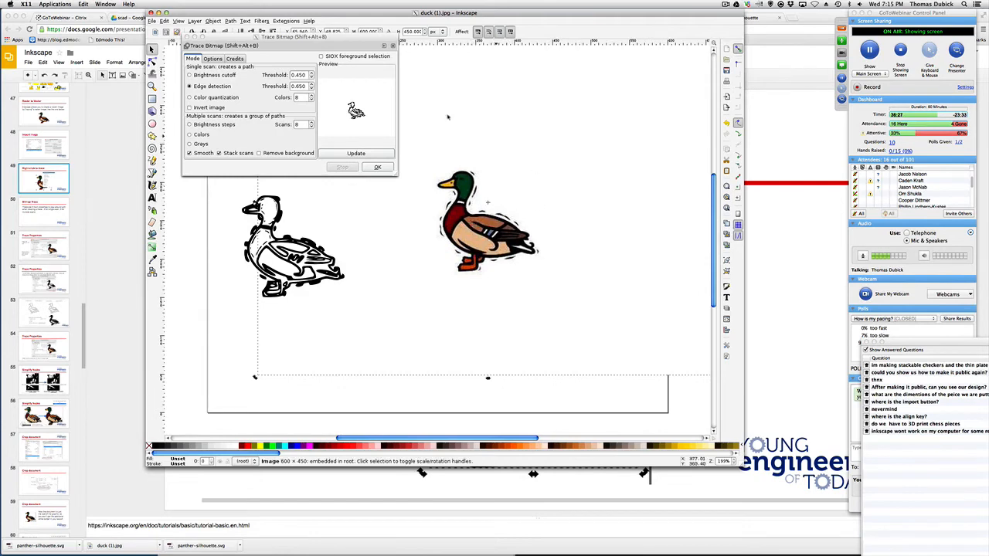
# Trace the color duck with Brightness cutoff at threshold 0.450, and place the black tracing to the right of the image.
pyautogui.click(190, 75)
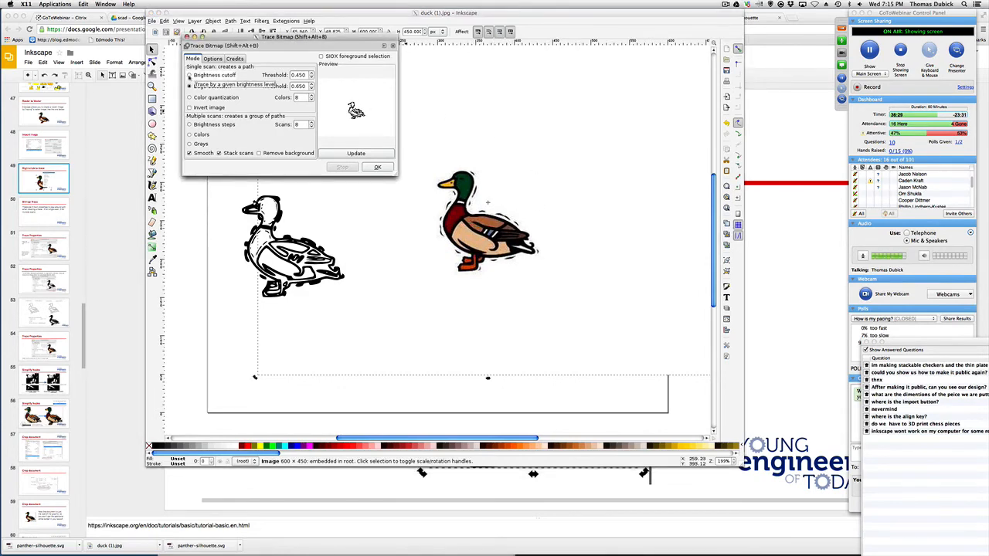
pyautogui.click(189, 77)
pyautogui.click(358, 153)
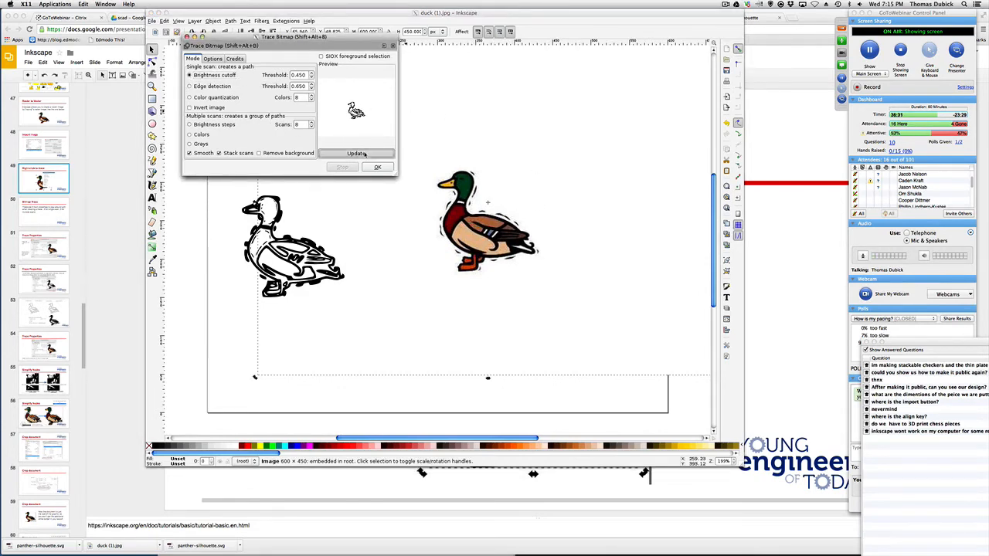
pyautogui.click(378, 168)
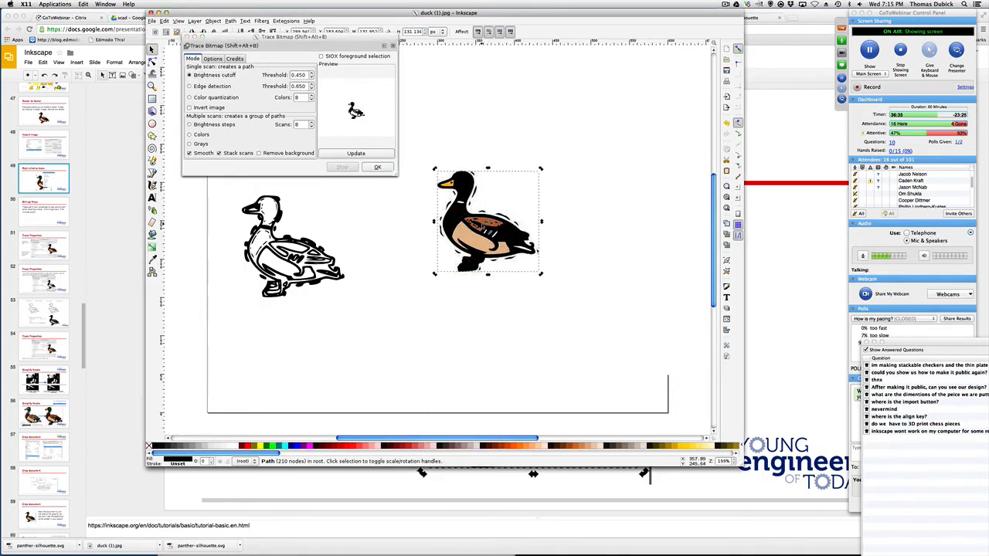
pyautogui.moveTo(516, 207); pyautogui.dragTo(643, 163)
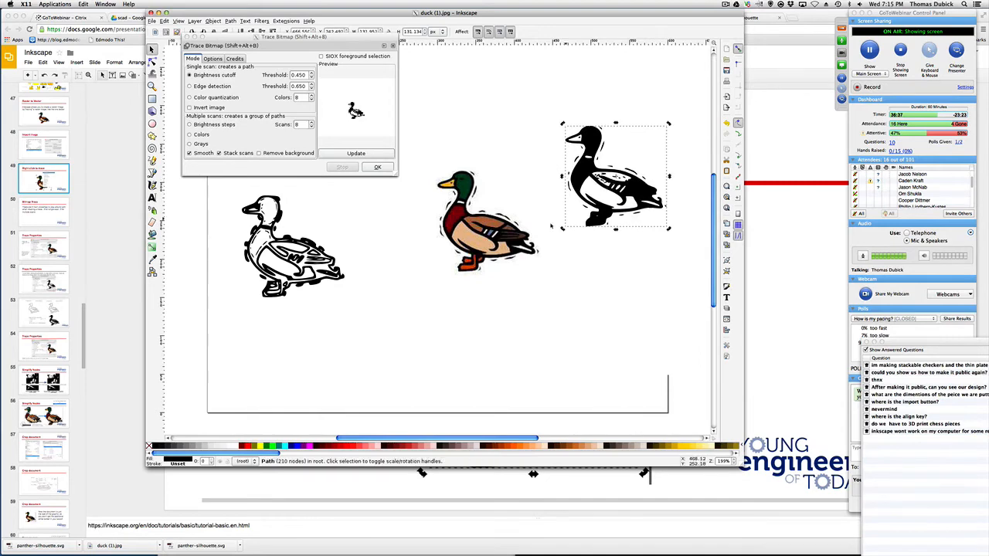
# Trace the color duck with Color quantization at 8 colors, and place the resulting path above the image.
pyautogui.click(545, 249)
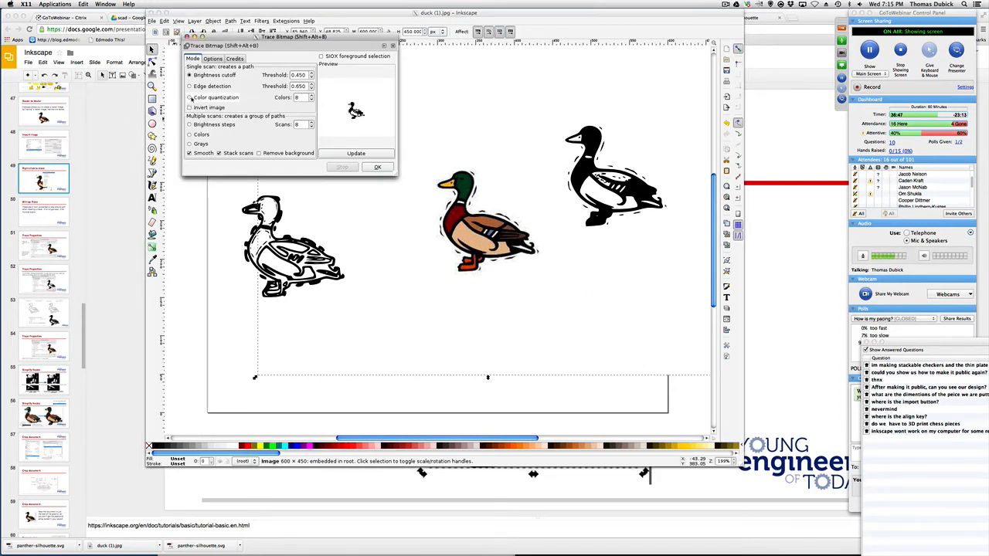
pyautogui.click(190, 98)
pyautogui.click(348, 154)
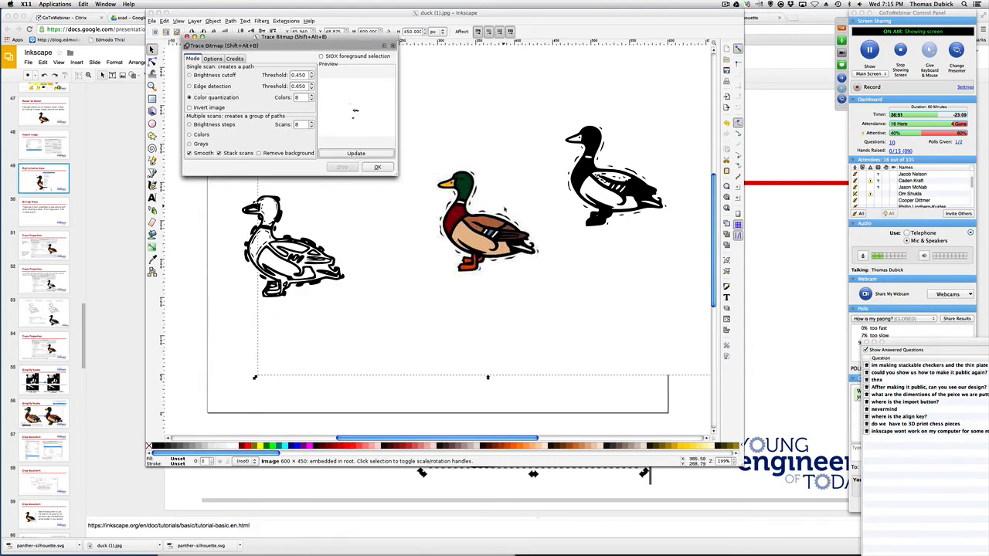
pyautogui.click(377, 167)
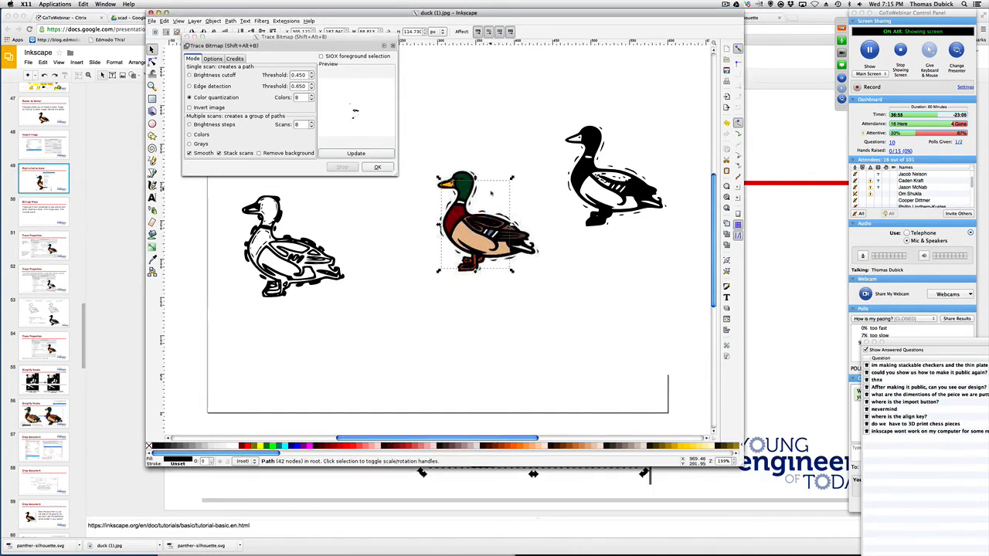
pyautogui.moveTo(476, 254)
pyautogui.mouseDown()
pyautogui.moveTo(503, 193)
pyautogui.moveTo(500, 123)
pyautogui.mouseUp()
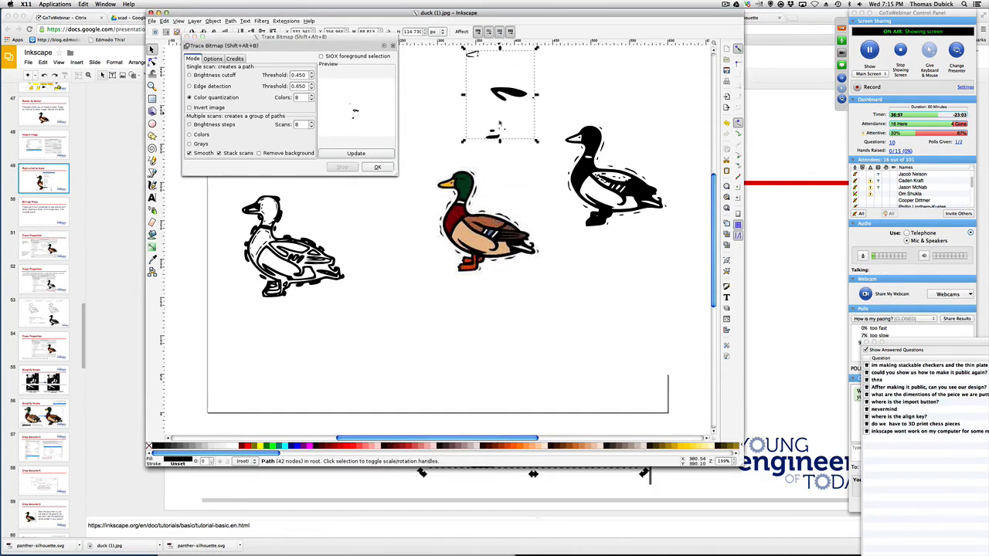
# Reselect the duck image, preview the color quantization trace with Invert image enabled, and turn that option off again.
pyautogui.click(427, 135)
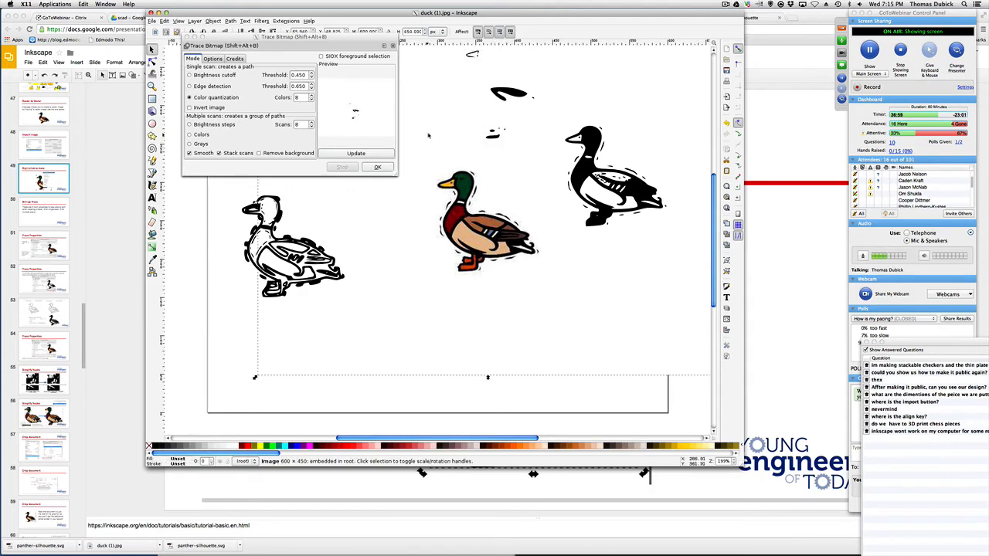
pyautogui.click(189, 109)
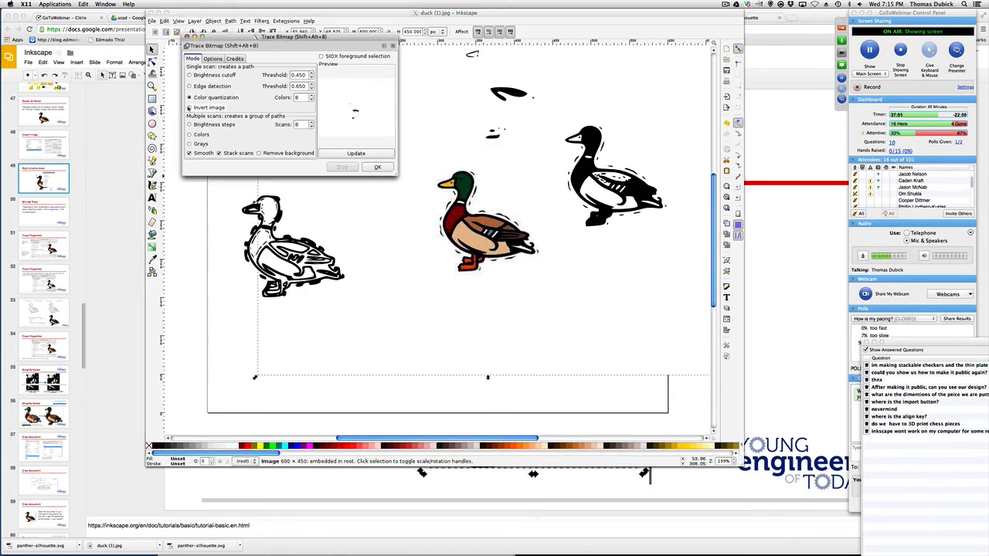
pyautogui.click(189, 108)
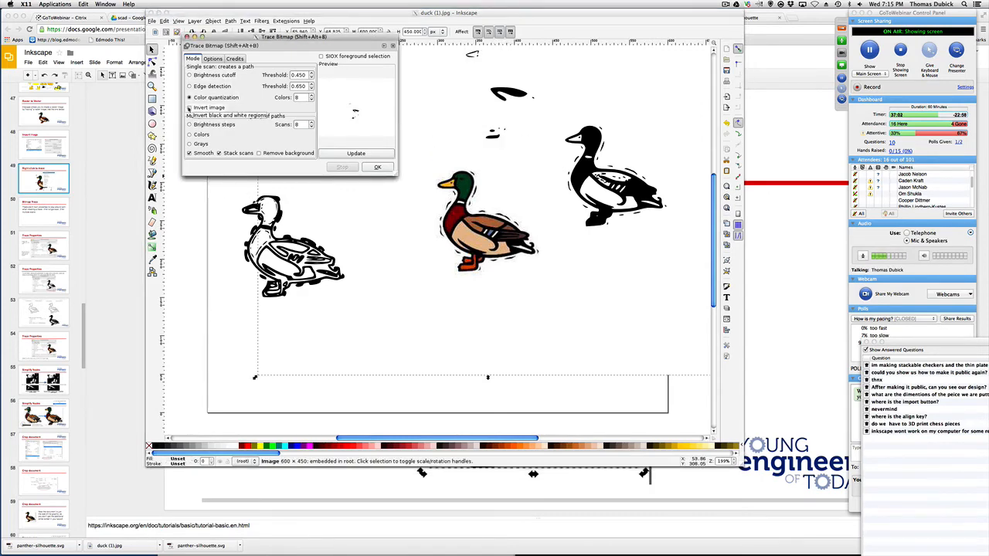
pyautogui.click(364, 154)
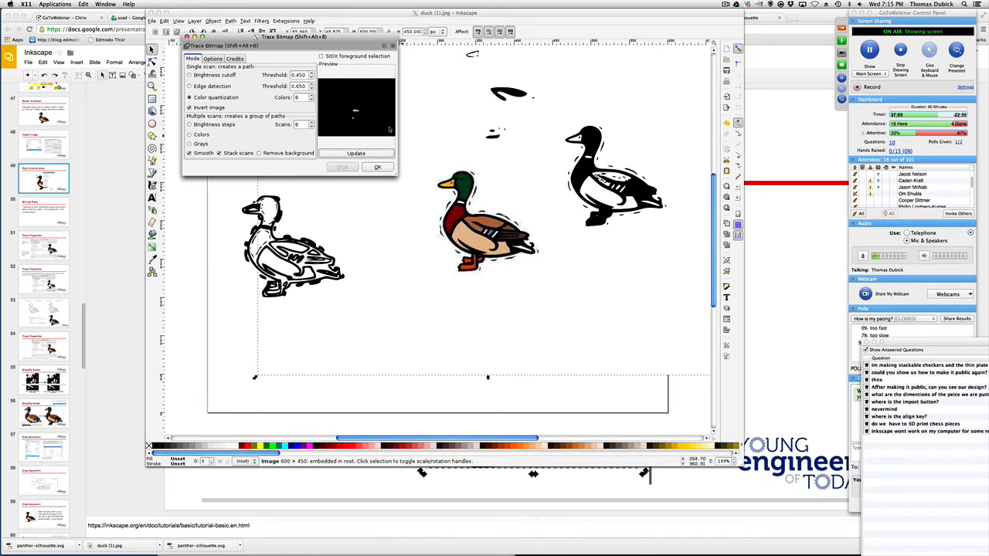
pyautogui.click(189, 108)
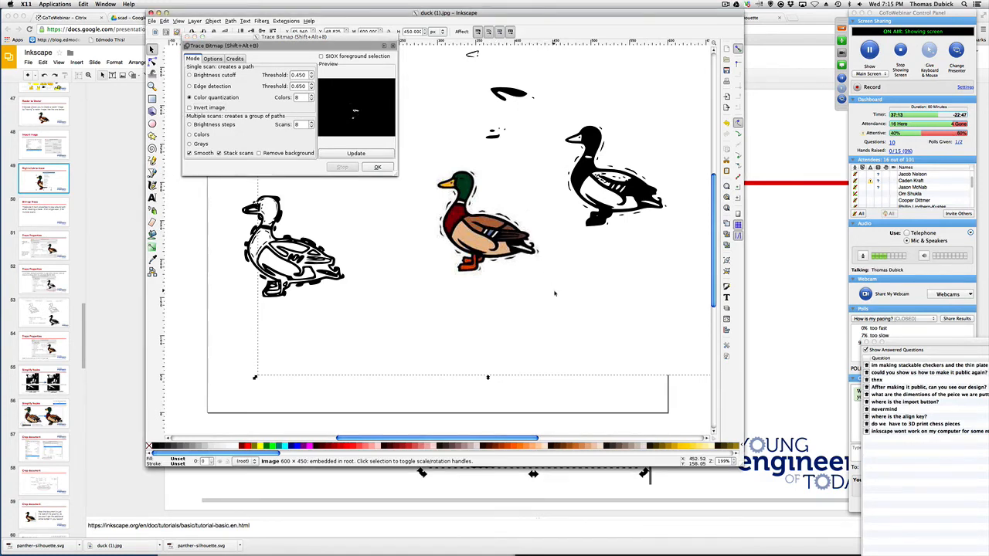
# Shift the color duck image slightly left and trace it in Grays mode with 8 scans.
pyautogui.click(581, 184)
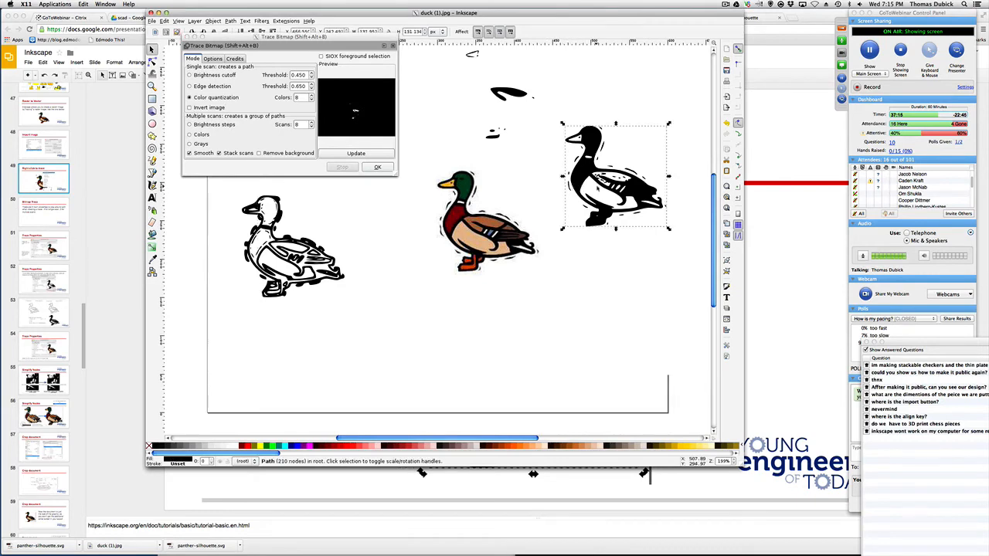
pyautogui.moveTo(592, 190); pyautogui.dragTo(583, 193)
pyautogui.moveTo(483, 207); pyautogui.dragTo(477, 203)
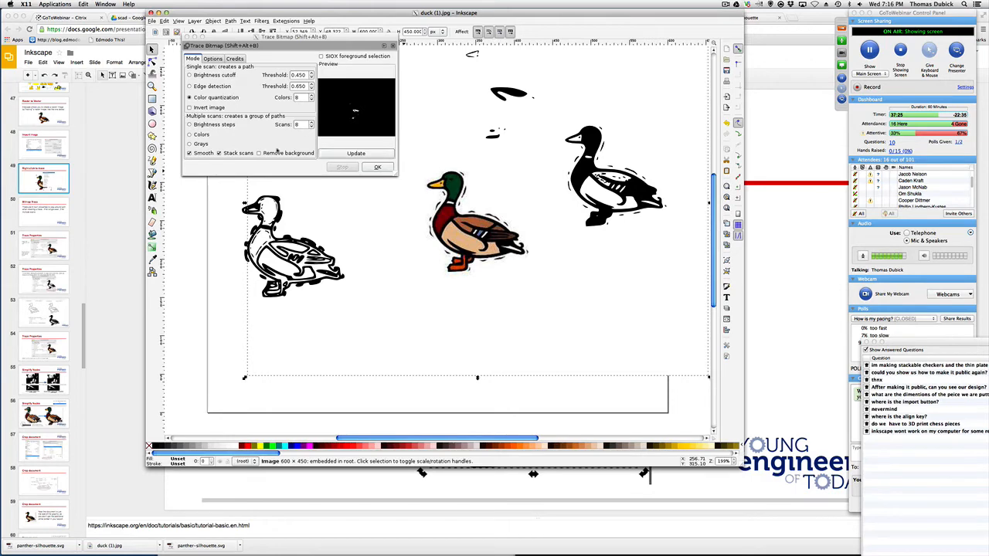
pyautogui.click(190, 124)
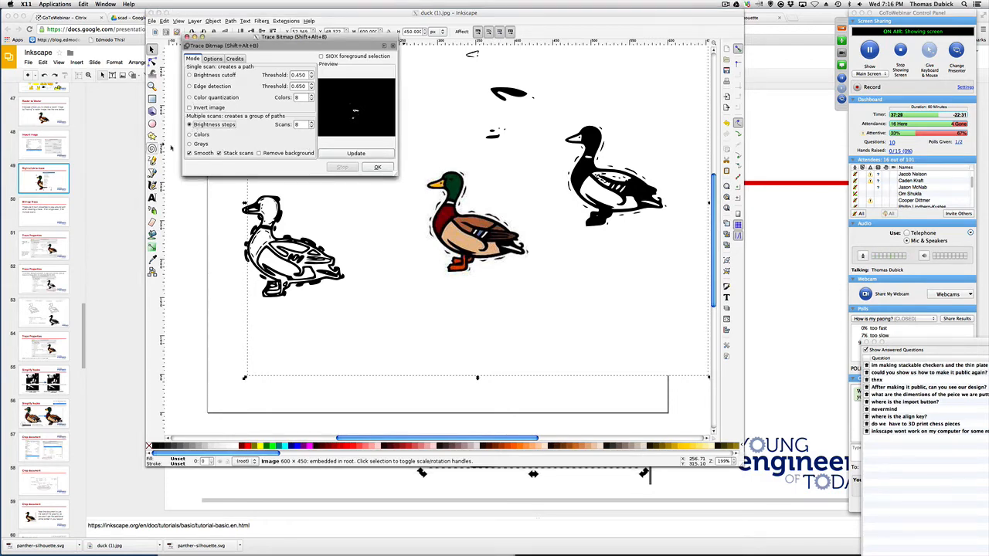
pyautogui.click(190, 143)
pyautogui.click(356, 154)
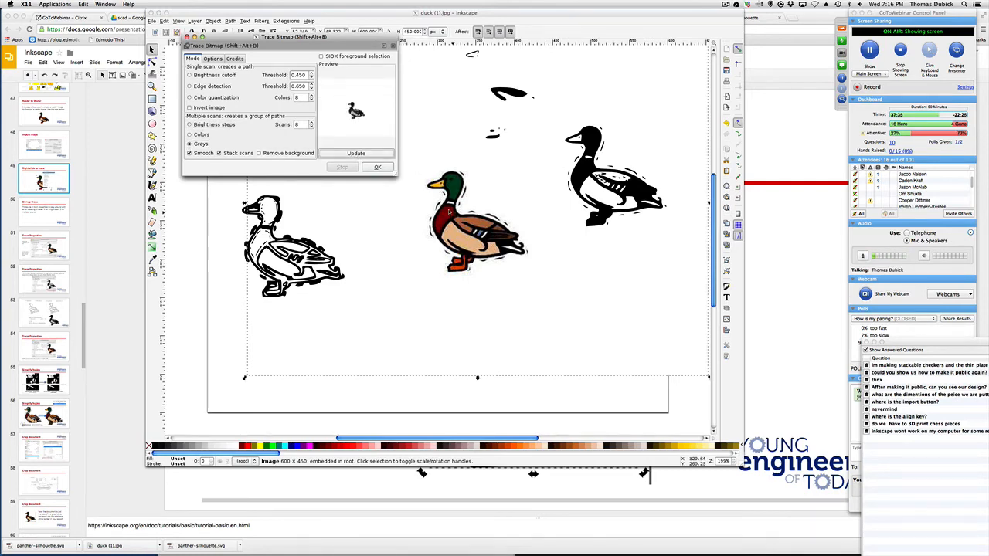
pyautogui.click(377, 168)
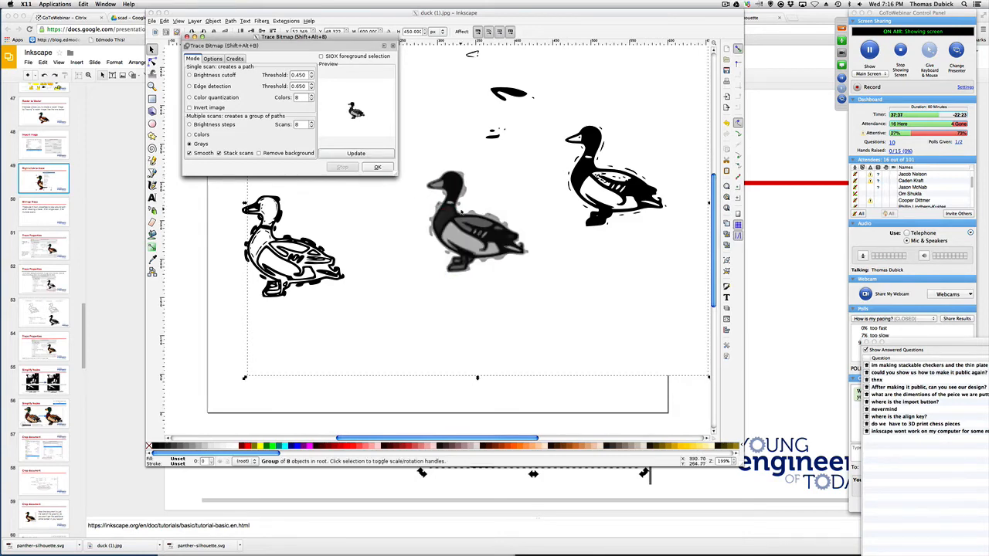
# Move the gray traced duck group to about X 36.2, Y 59.9 px, try tracing it again and close the Trace Bitmap dialog.
pyautogui.moveTo(467, 236)
pyautogui.mouseDown()
pyautogui.moveTo(506, 225)
pyautogui.moveTo(557, 267)
pyautogui.moveTo(441, 225)
pyautogui.mouseUp()
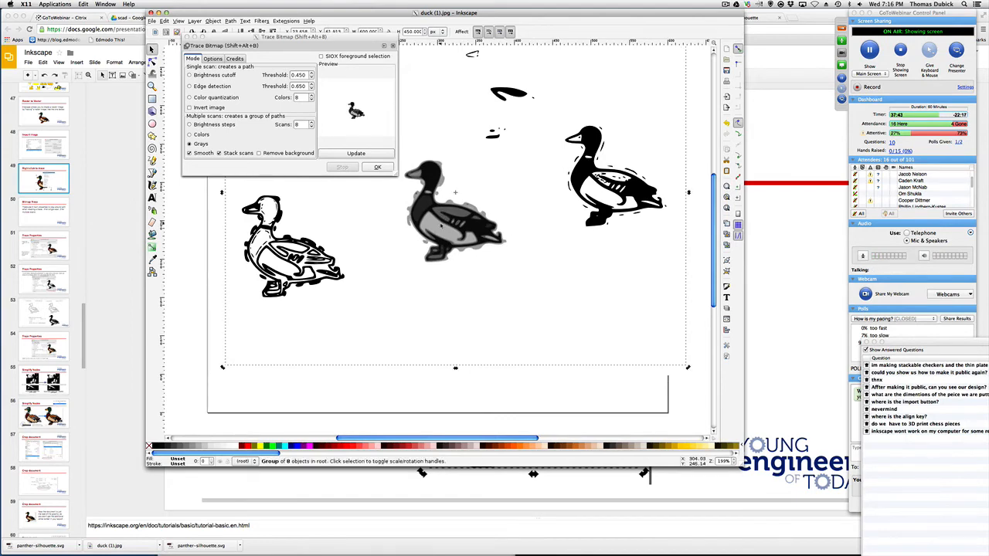
pyautogui.moveTo(455, 193); pyautogui.dragTo(465, 195)
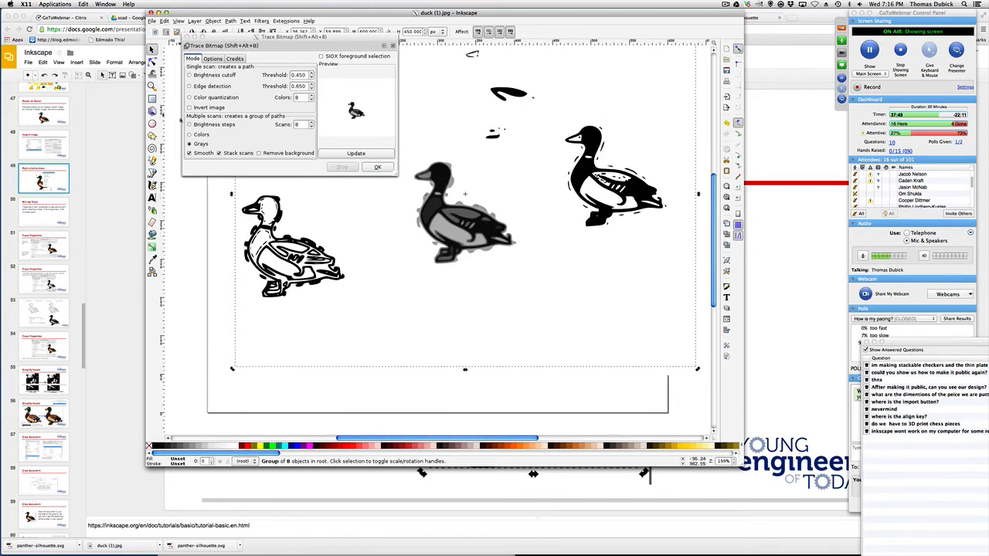
pyautogui.click(376, 170)
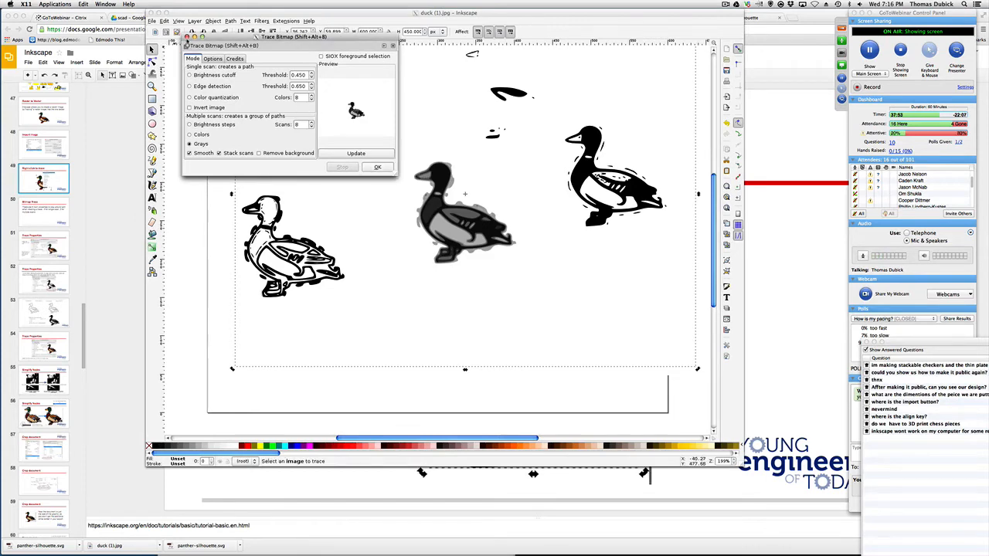
pyautogui.click(187, 36)
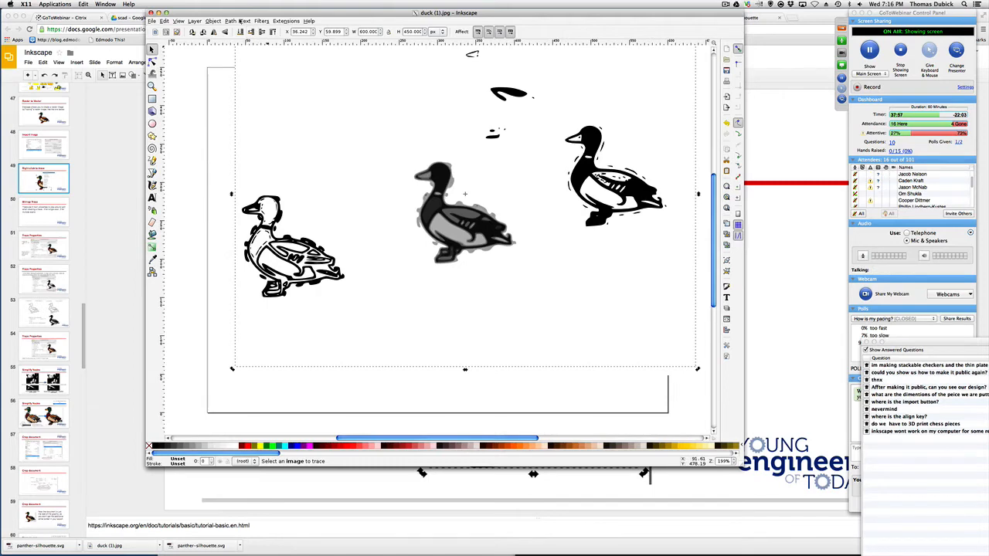
# Show the path nodes of the dark shape in the gray traced duck with the node editing tool and select two of them.
pyautogui.click(233, 21)
pyautogui.click(151, 62)
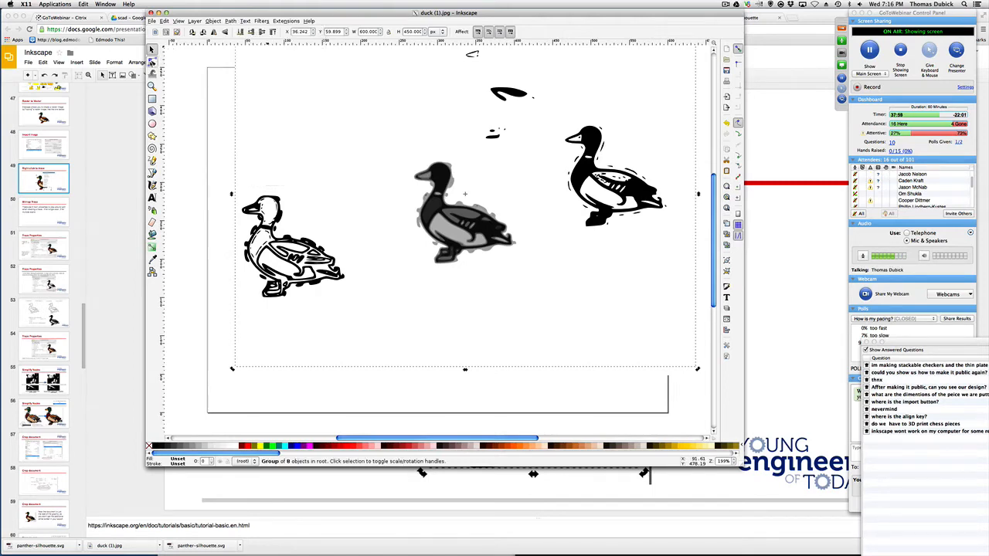
pyautogui.click(151, 62)
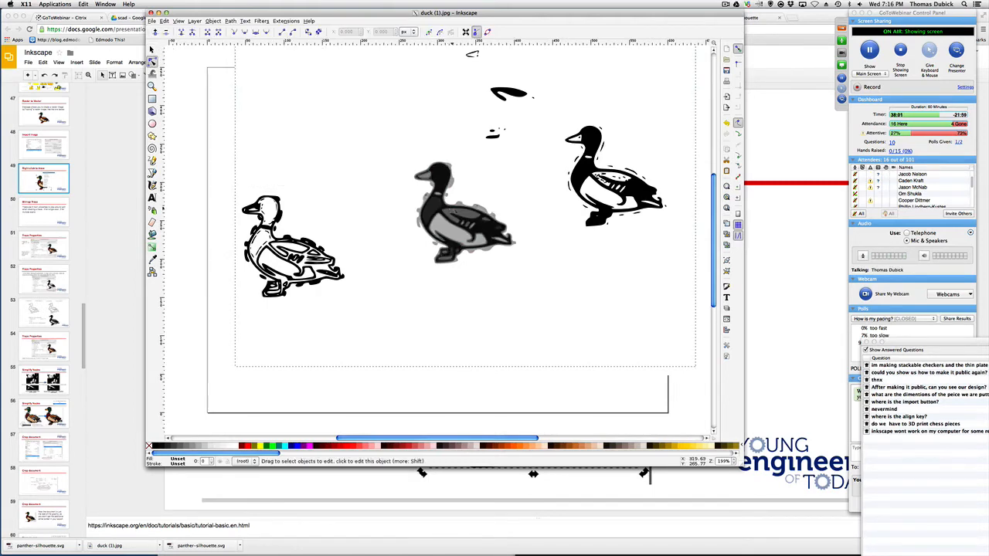
pyautogui.click(486, 203)
pyautogui.click(451, 210)
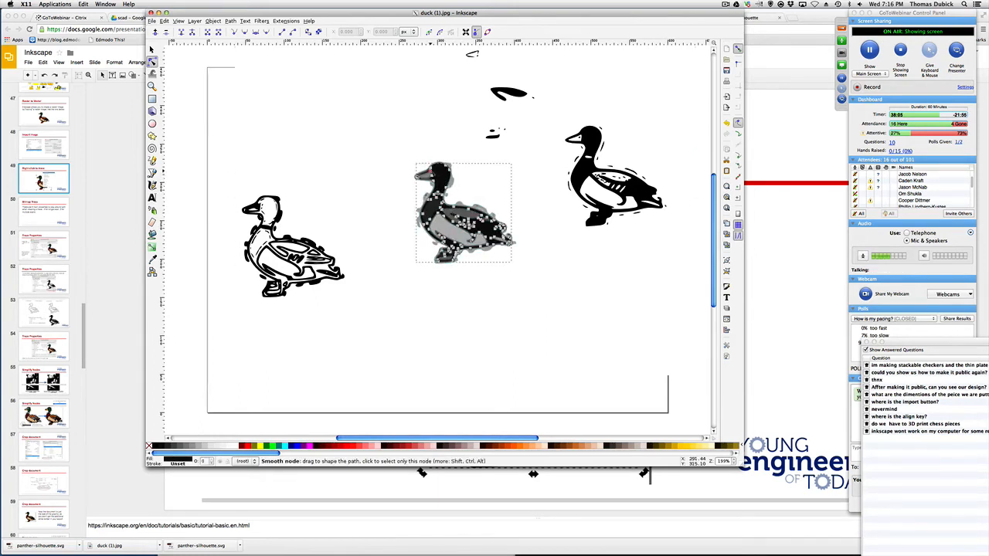
pyautogui.click(443, 175)
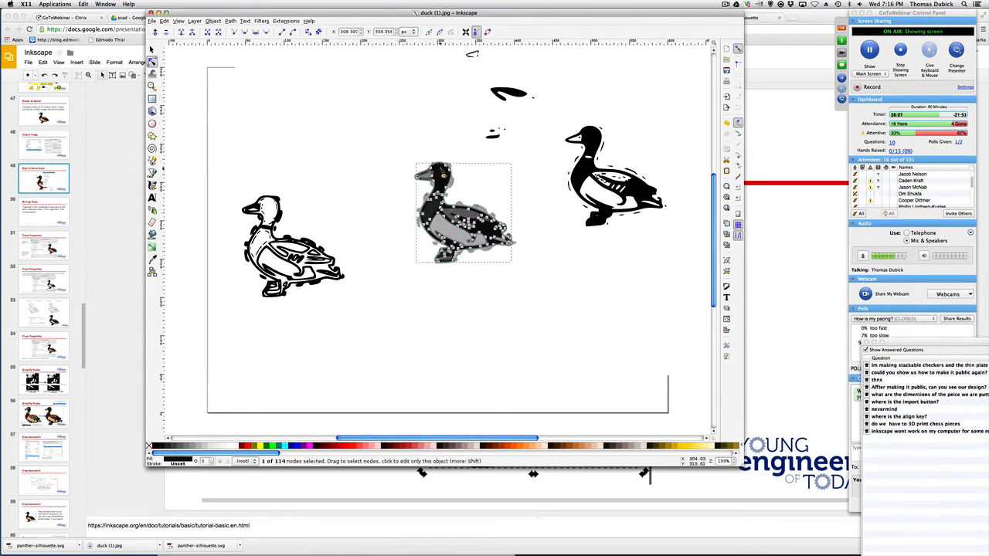
pyautogui.moveTo(440, 154); pyautogui.dragTo(480, 168)
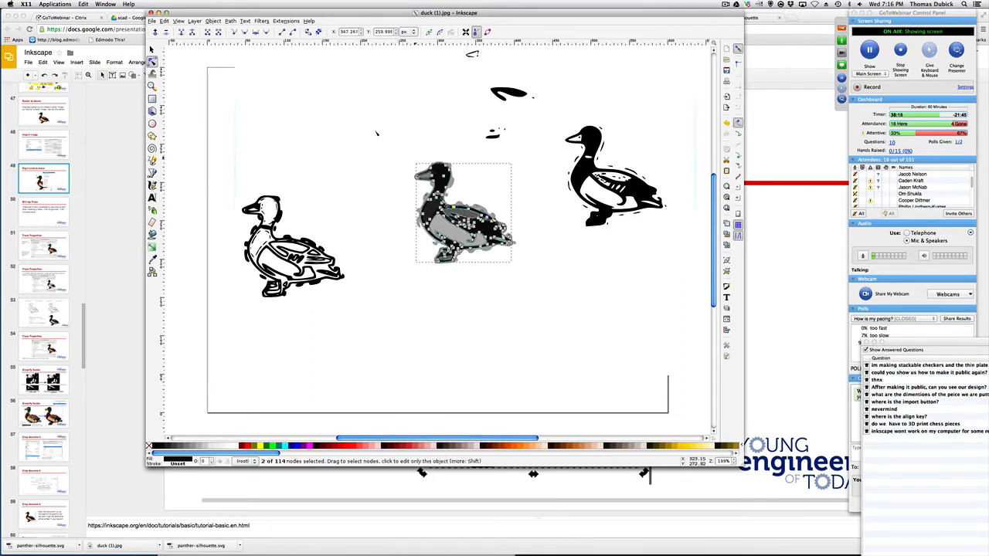
# Pull the dark shape out of the gray traced duck to below the black duck, then shift the remaining group to about X 37.2, Y 67.5 px.
pyautogui.click(151, 49)
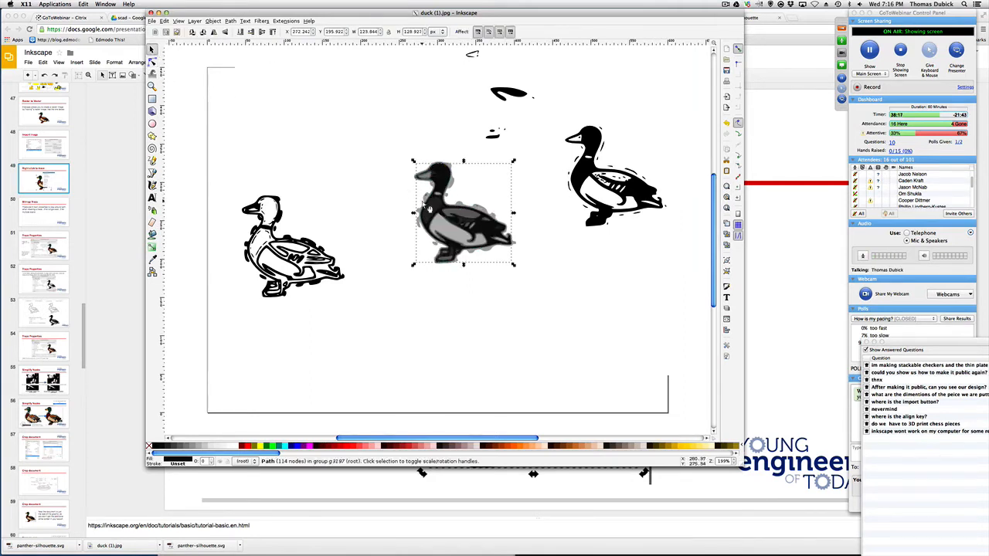
pyautogui.moveTo(440, 189)
pyautogui.mouseDown()
pyautogui.moveTo(500, 199)
pyautogui.moveTo(616, 282)
pyautogui.mouseUp()
pyautogui.click(478, 283)
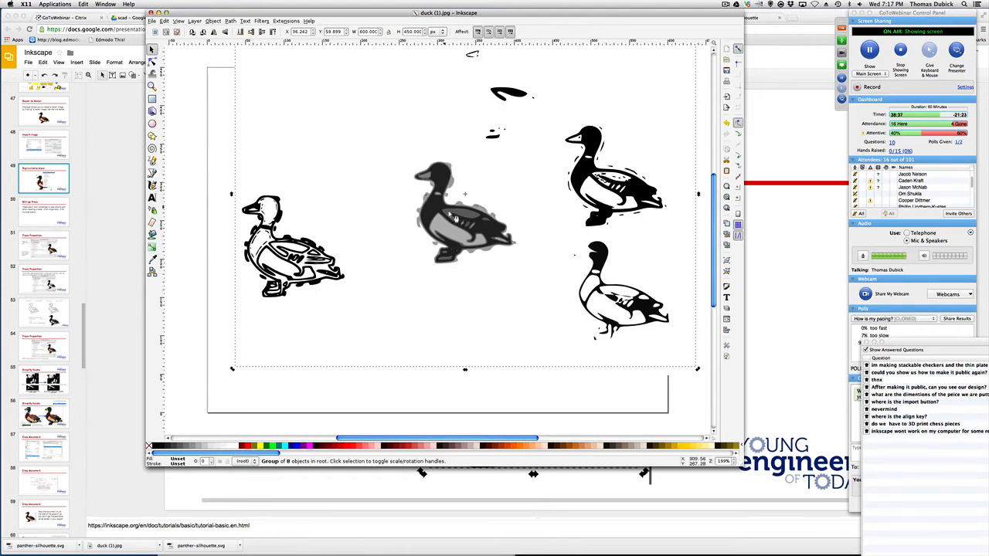
pyautogui.moveTo(438, 223); pyautogui.dragTo(445, 215)
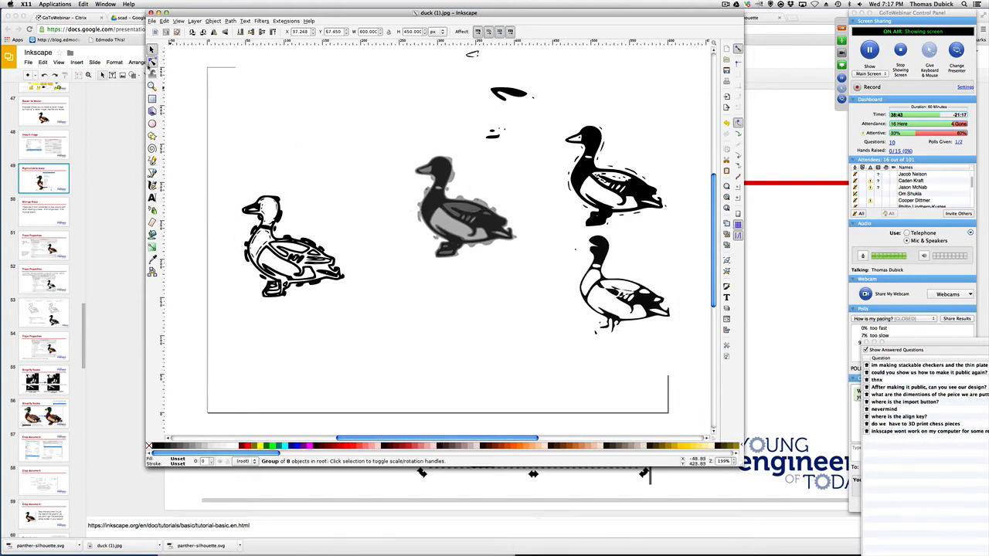
# Show the nodes of the dark shape now on top of the gray traced duck and simplify its path.
pyautogui.click(152, 62)
pyautogui.click(464, 207)
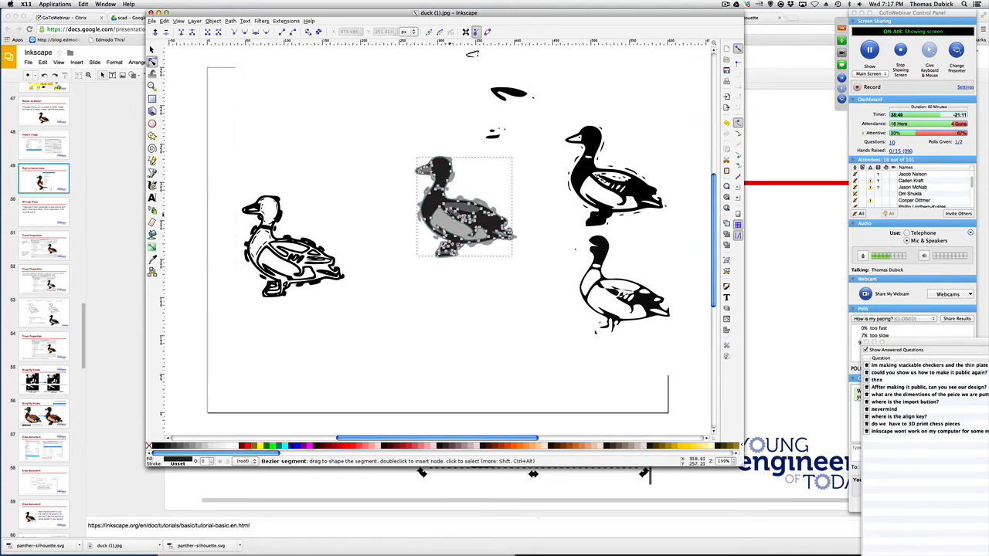
pyautogui.click(230, 21)
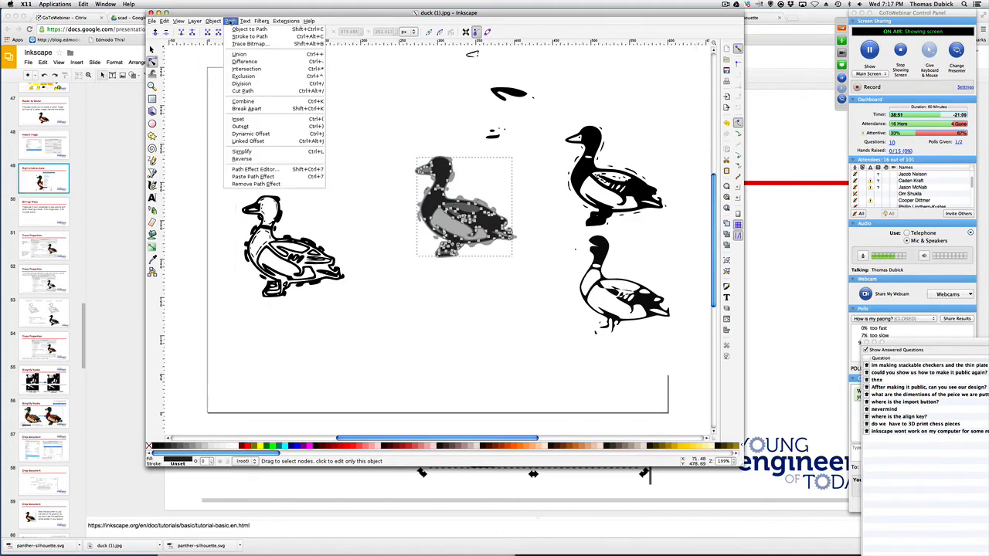
pyautogui.click(289, 157)
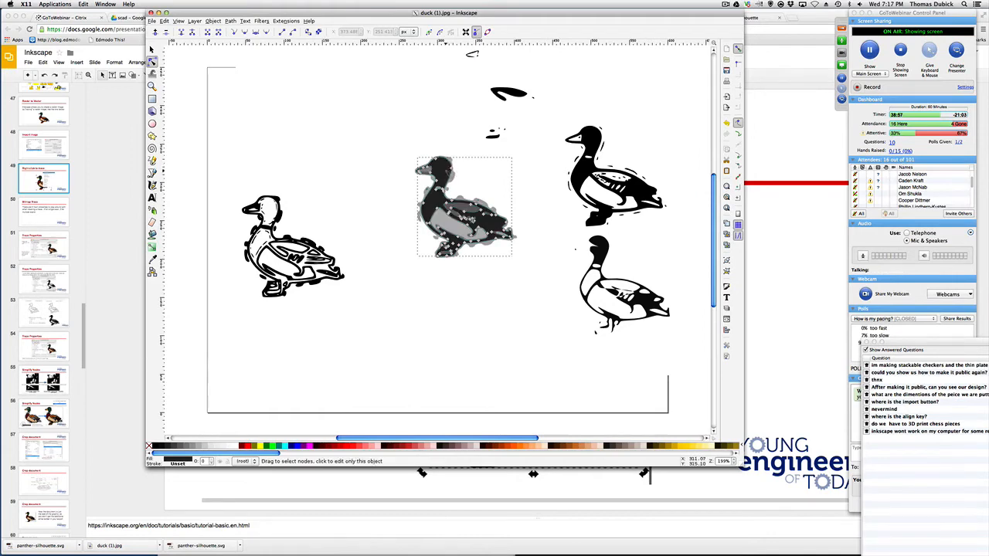
pyautogui.moveTo(450, 165); pyautogui.dragTo(454, 171)
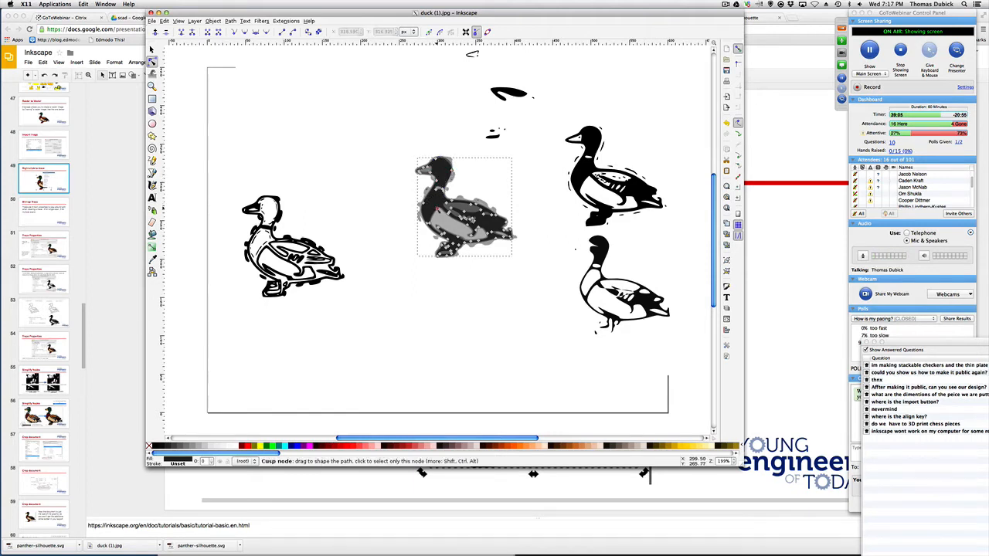
# Move the simplified dark shape out of the gray duck to above the outlined duck and reselect the remaining group.
pyautogui.click(151, 49)
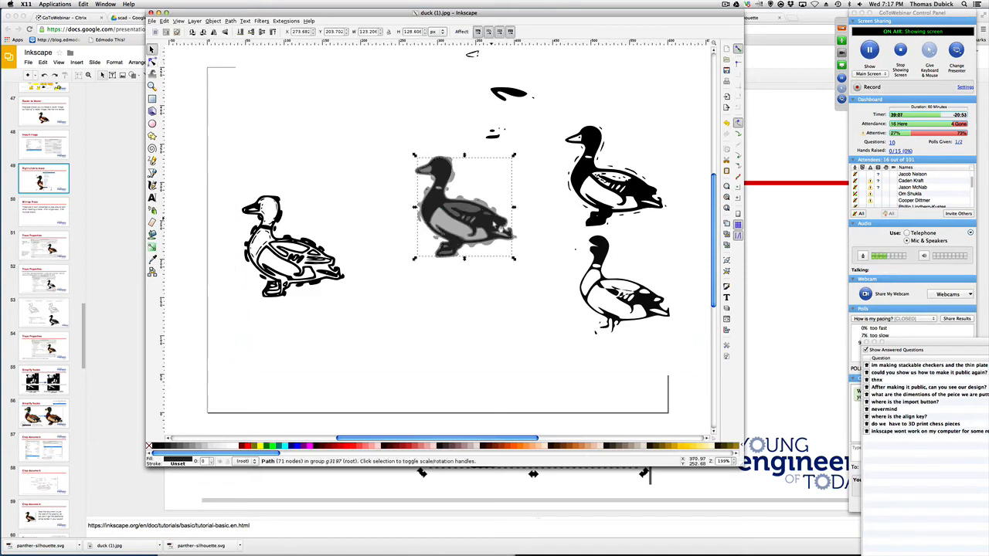
pyautogui.moveTo(461, 209); pyautogui.dragTo(334, 132)
pyautogui.click(363, 213)
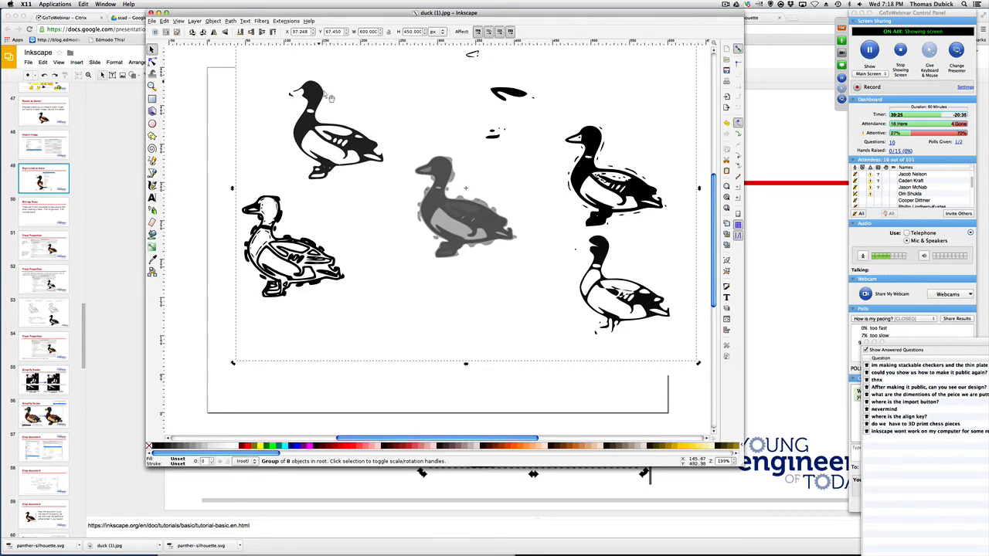
pyautogui.click(214, 21)
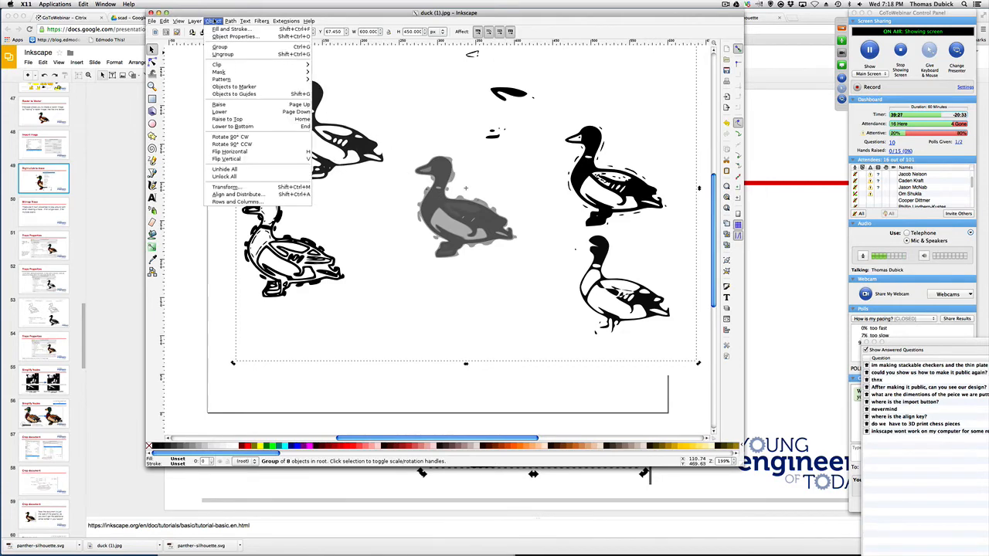
pyautogui.moveTo(286, 21)
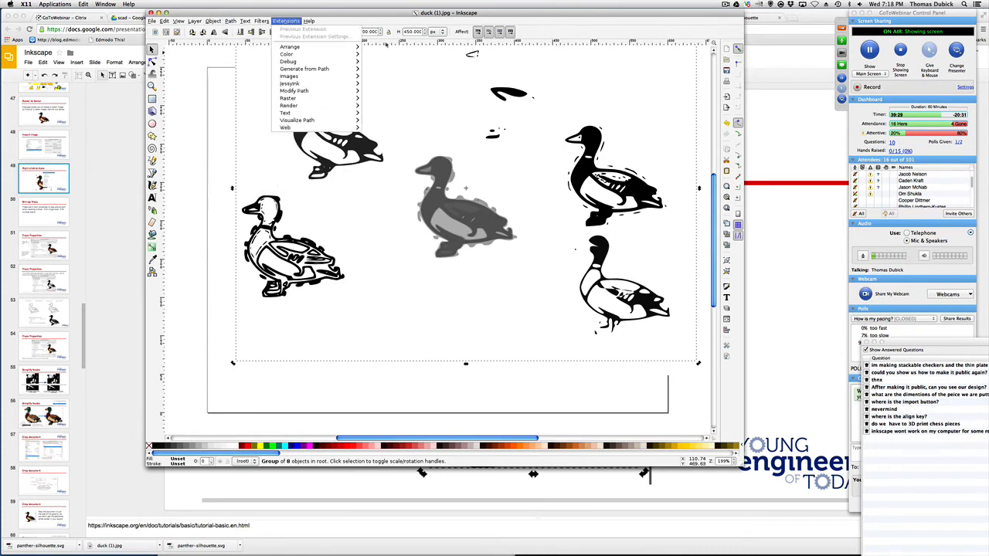
pyautogui.click(437, 87)
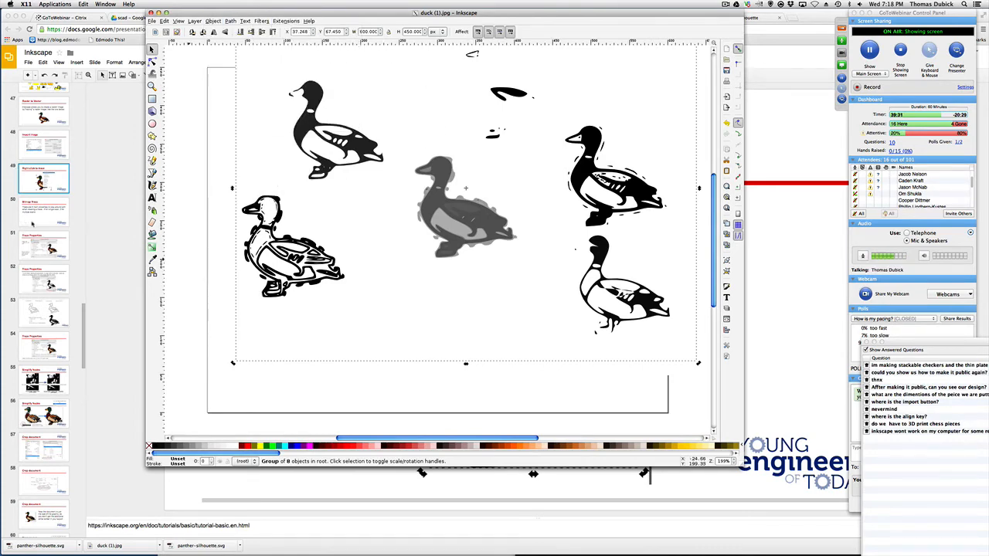
# Switch to the Google Slides presentation and go through the Bitmap Trace and Trace Properties slides, including the edge detection and grays examples.
pyautogui.click(32, 224)
pyautogui.click(31, 223)
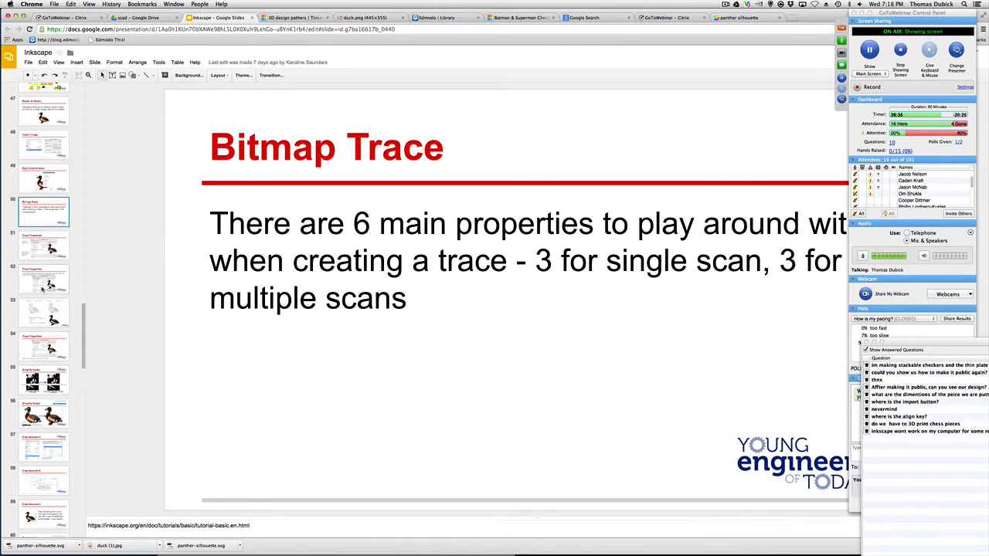
pyautogui.click(43, 259)
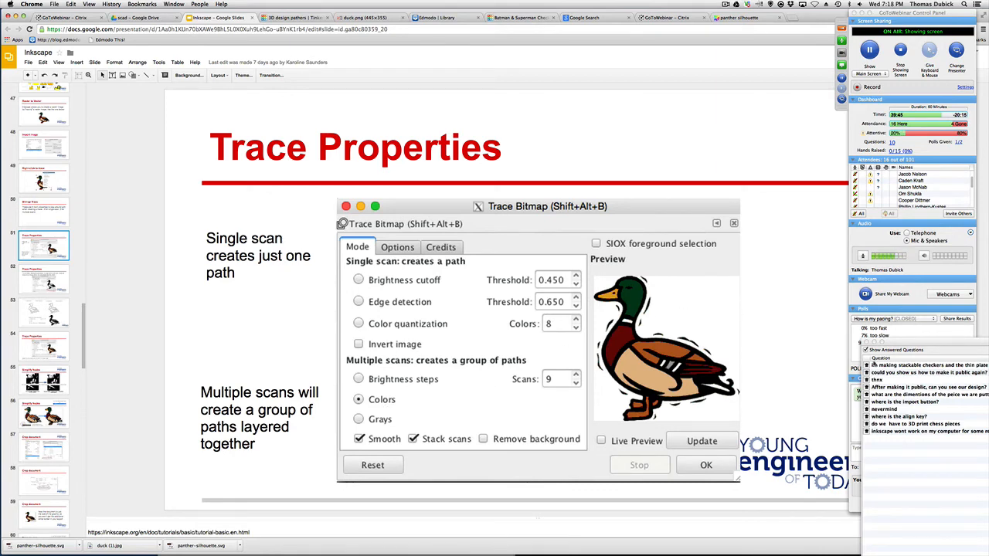
pyautogui.click(29, 284)
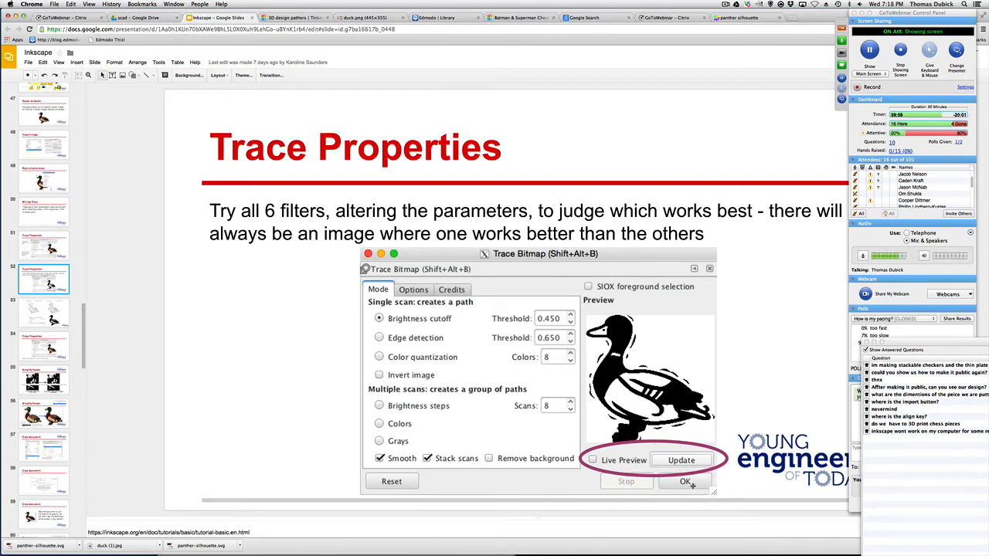
pyautogui.click(57, 312)
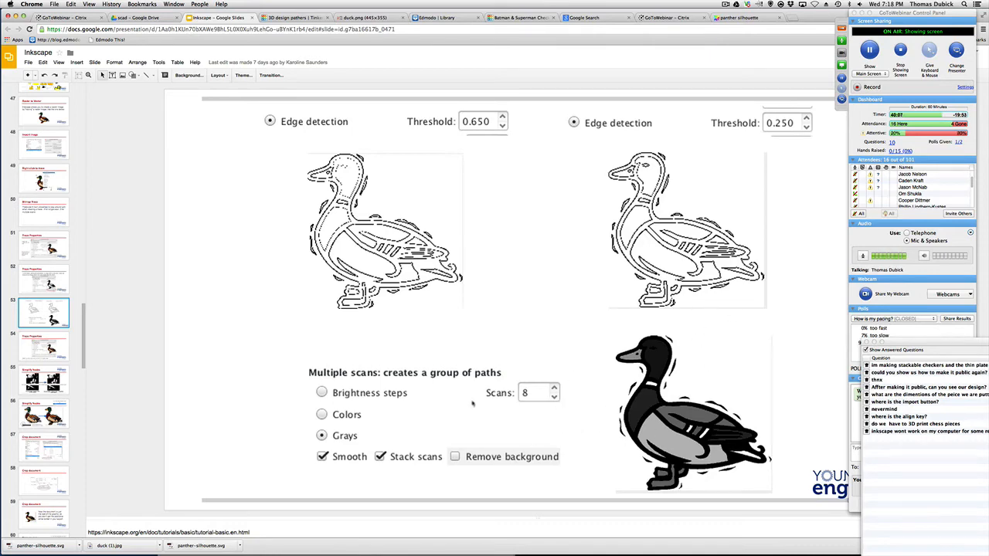
pyautogui.click(48, 360)
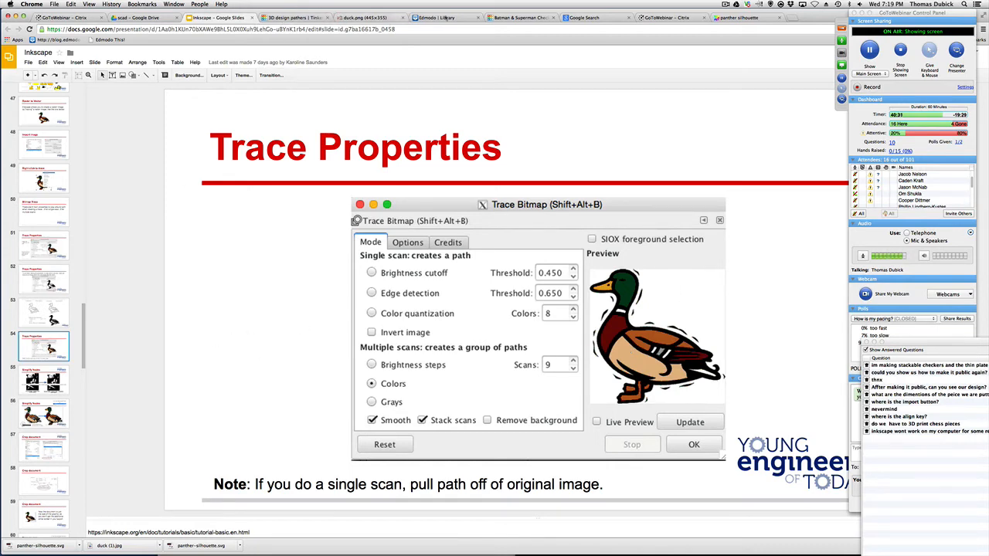
# Return to Inkscape and try to trace the selected gray duck group in Brightness cutoff mode with a 0.450 threshold.
pyautogui.moveTo(908, 550)
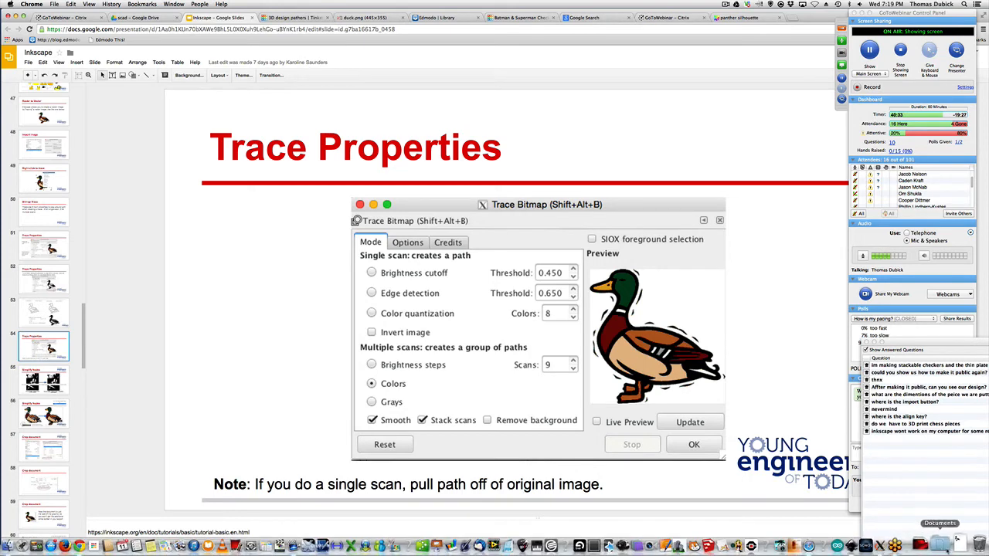
pyautogui.click(866, 545)
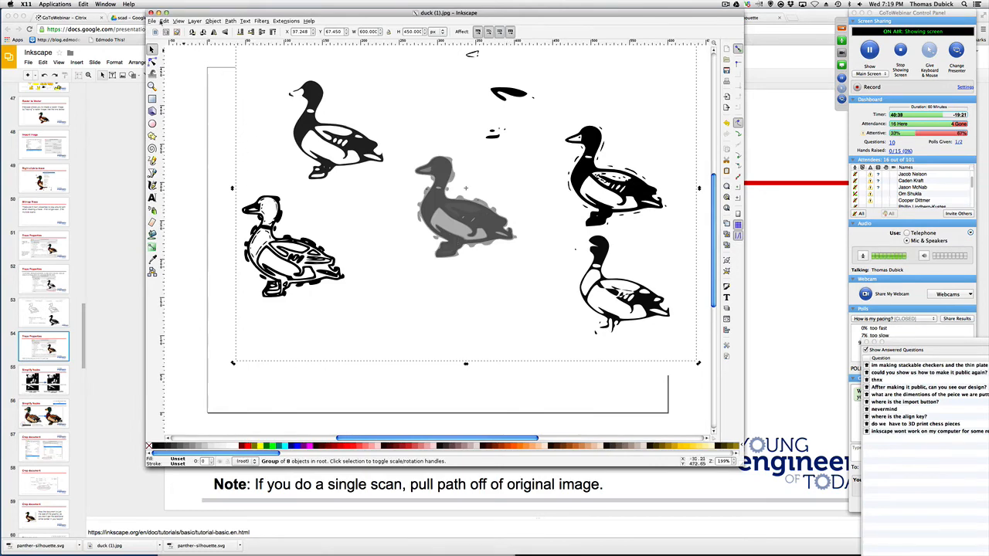
pyautogui.click(229, 21)
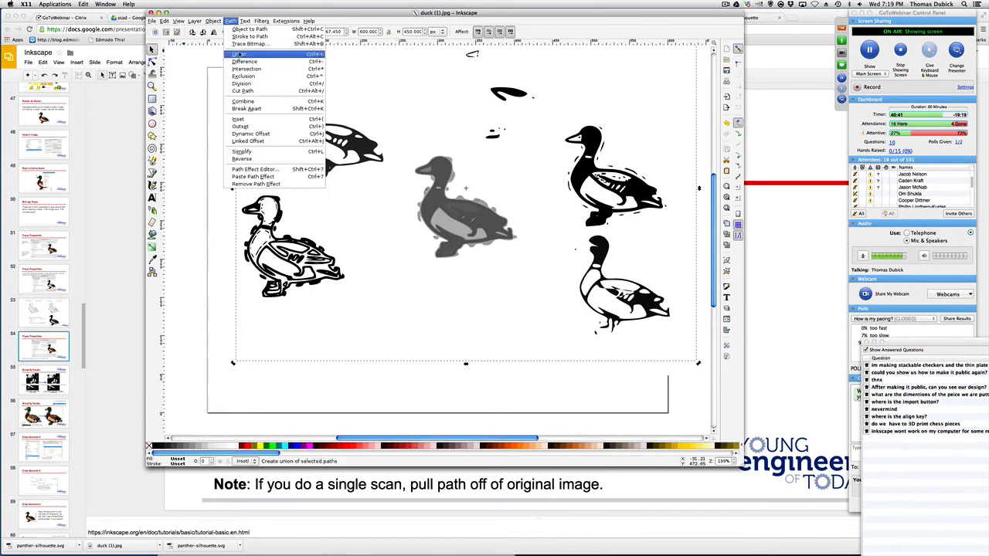
pyautogui.click(242, 47)
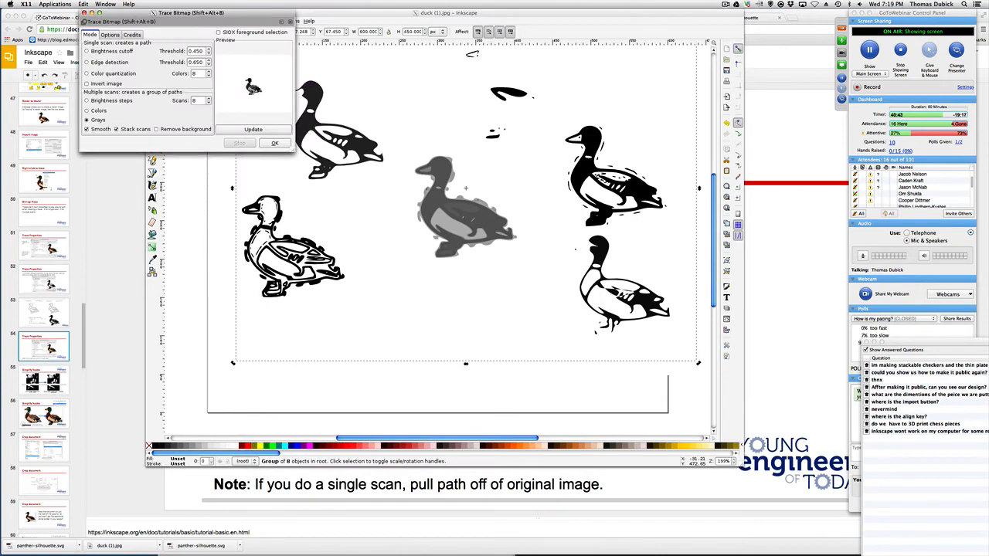
pyautogui.click(87, 51)
pyautogui.click(255, 130)
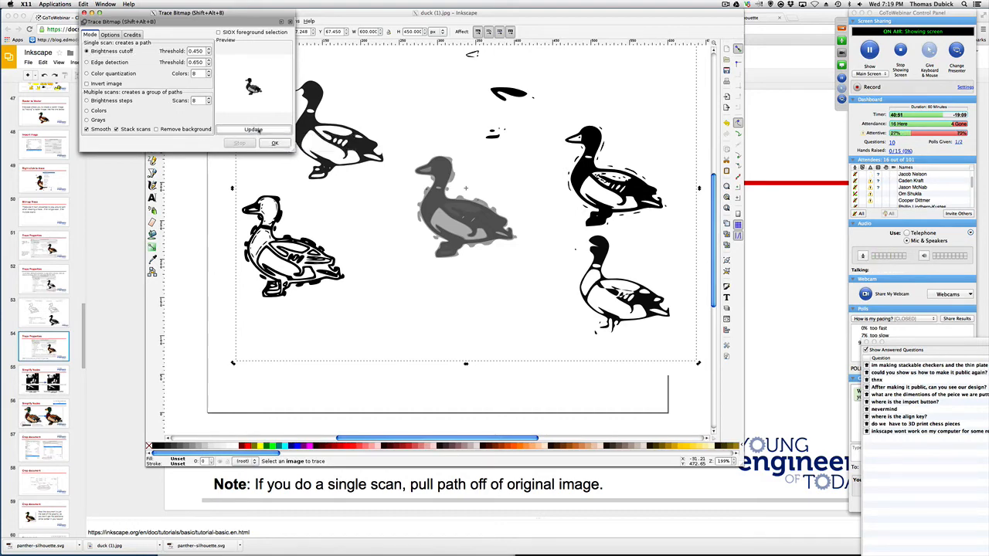
pyautogui.click(272, 146)
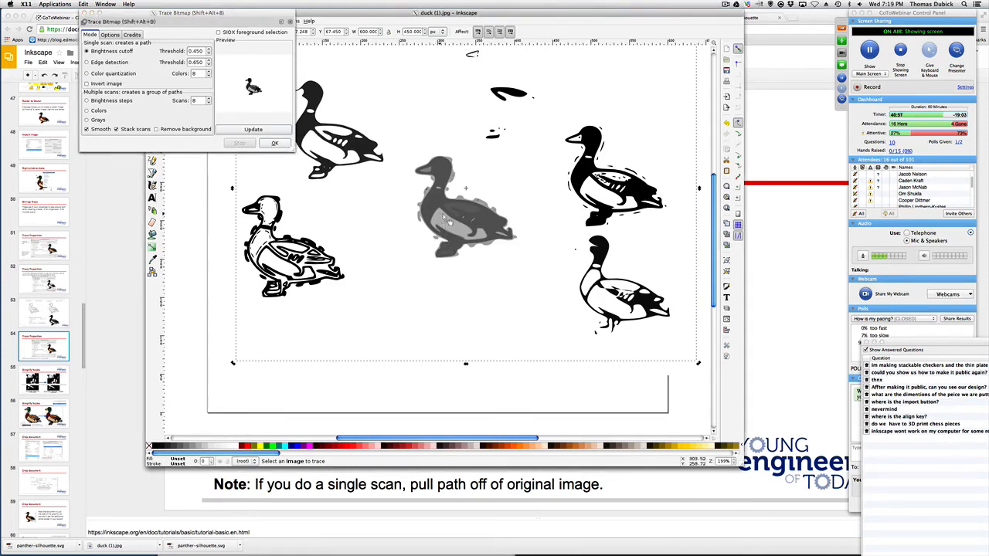
# Move the gray duck group to about X 46.8, Y 64.4 px and shift the Trace Bitmap dialog clear of the upper drawing.
pyautogui.moveTo(439, 218)
pyautogui.mouseDown()
pyautogui.moveTo(489, 234)
pyautogui.moveTo(446, 214)
pyautogui.moveTo(348, 256)
pyautogui.mouseUp()
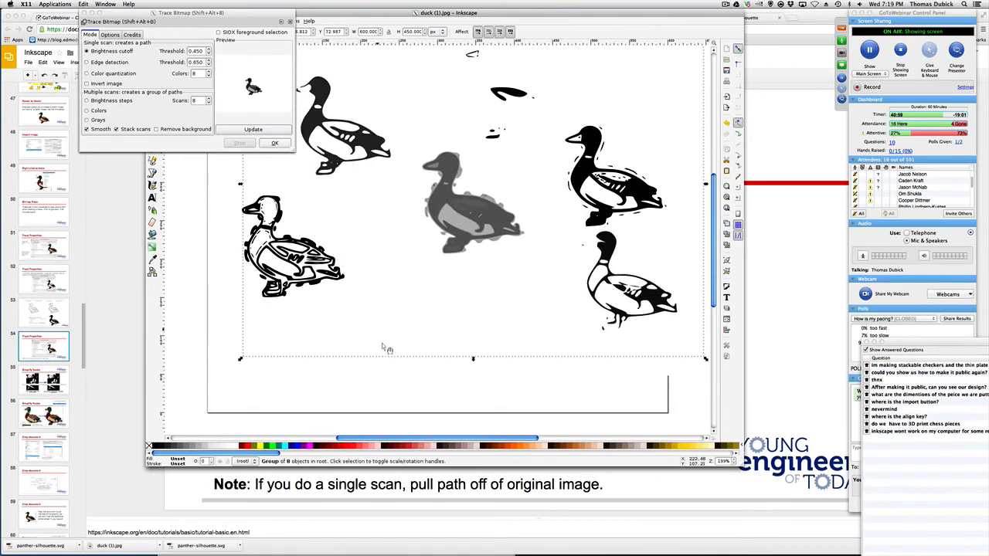
pyautogui.click(393, 369)
pyautogui.click(455, 197)
pyautogui.moveTo(223, 13)
pyautogui.mouseDown()
pyautogui.moveTo(230, 141)
pyautogui.moveTo(171, 127)
pyautogui.mouseUp()
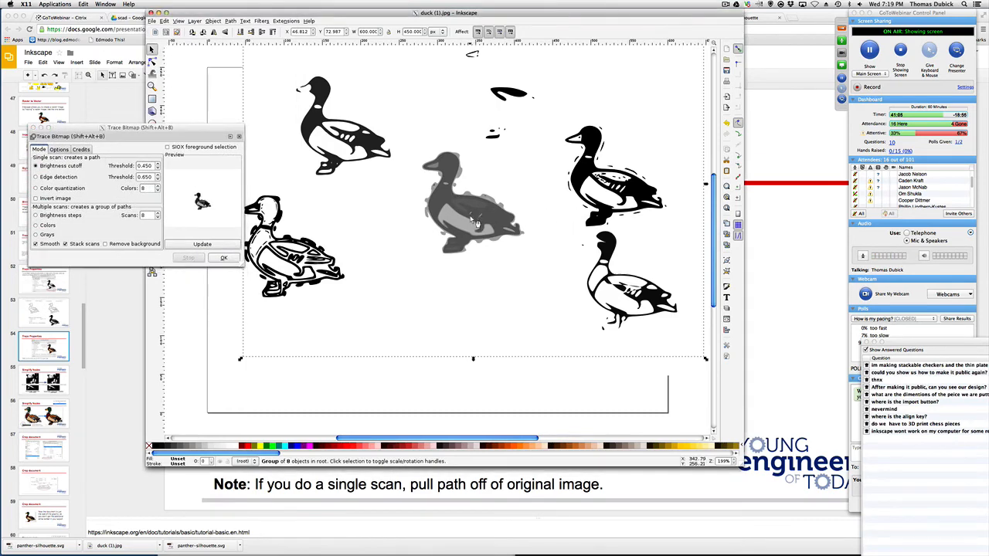
pyautogui.moveTo(479, 229); pyautogui.dragTo(620, 232)
pyautogui.moveTo(543, 235); pyautogui.dragTo(483, 217)
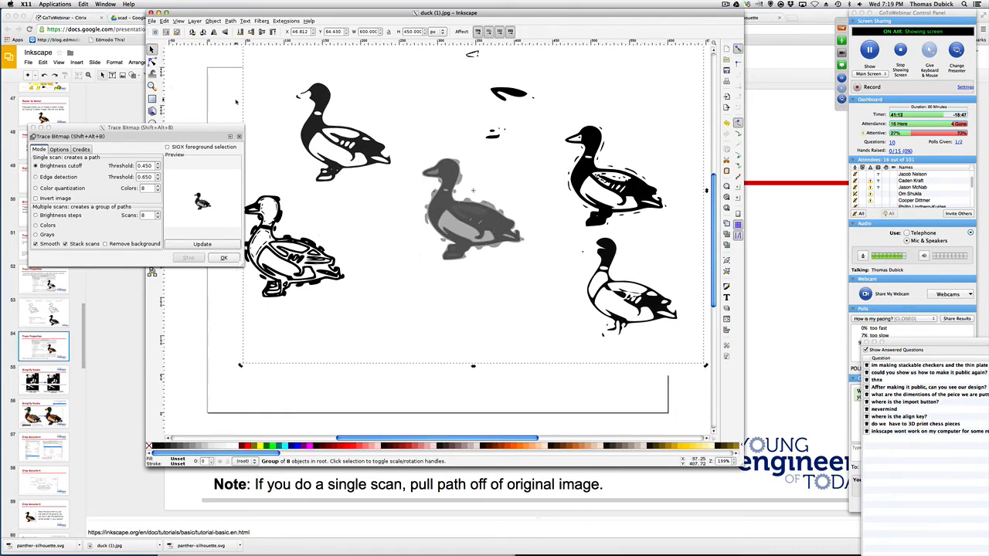
# Deselect everything and save the drawing to the Desktop as duckfunny.jpg in Inkscape SVG format.
pyautogui.click(170, 85)
pyautogui.click(152, 21)
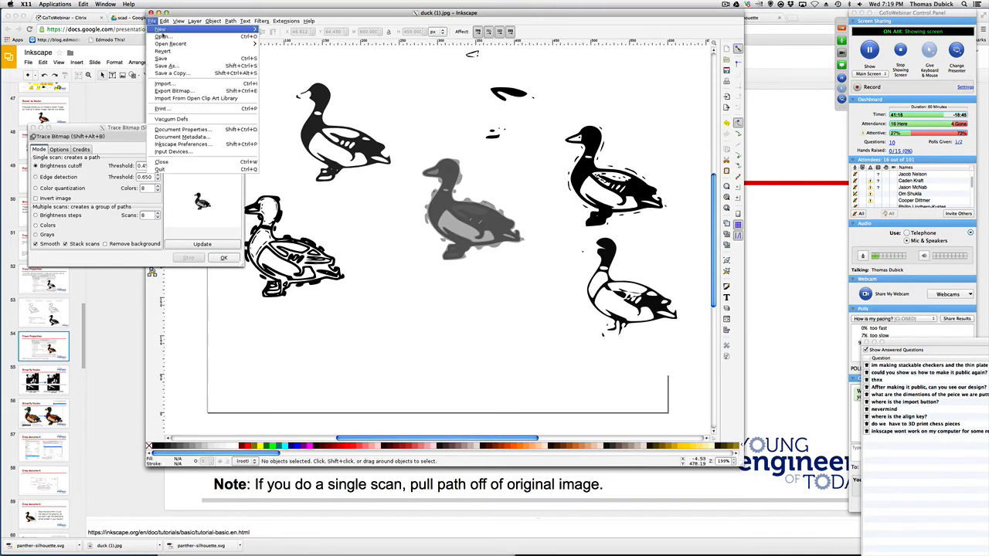
pyautogui.click(177, 68)
pyautogui.click(330, 141)
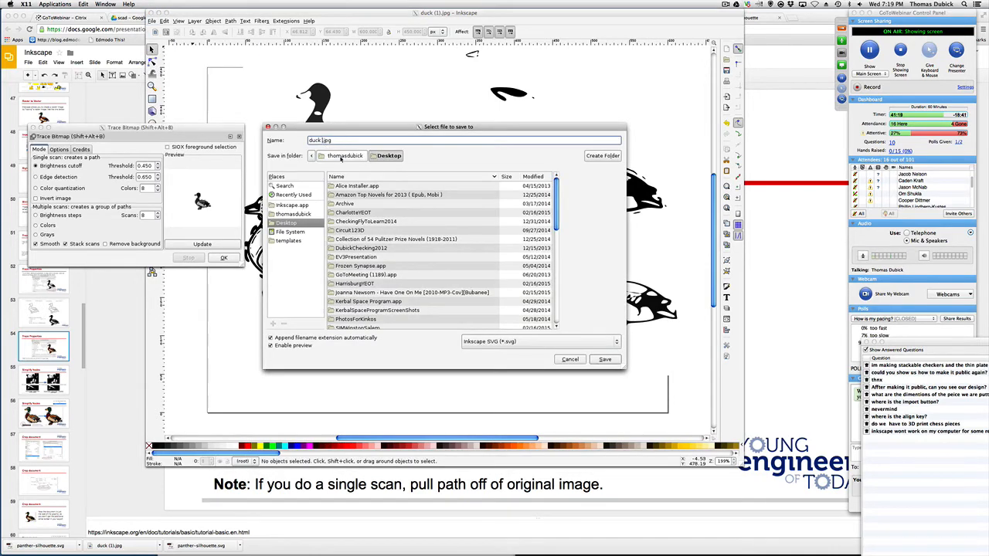
pyautogui.write('funny')
pyautogui.press('Return')
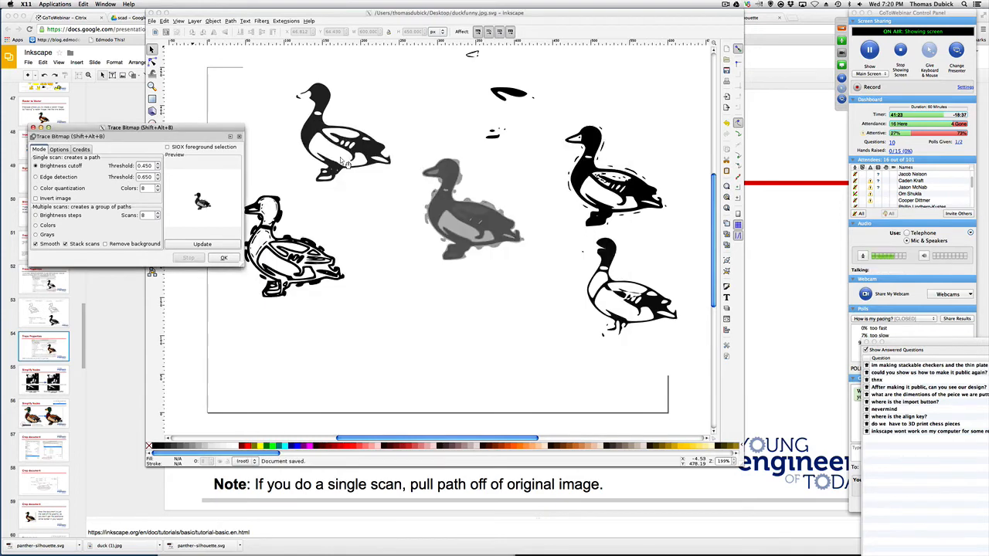
# Reopen the recent file duck (1).jpg as an embedded image and place its new window over the traced ducks.
pyautogui.click(154, 23)
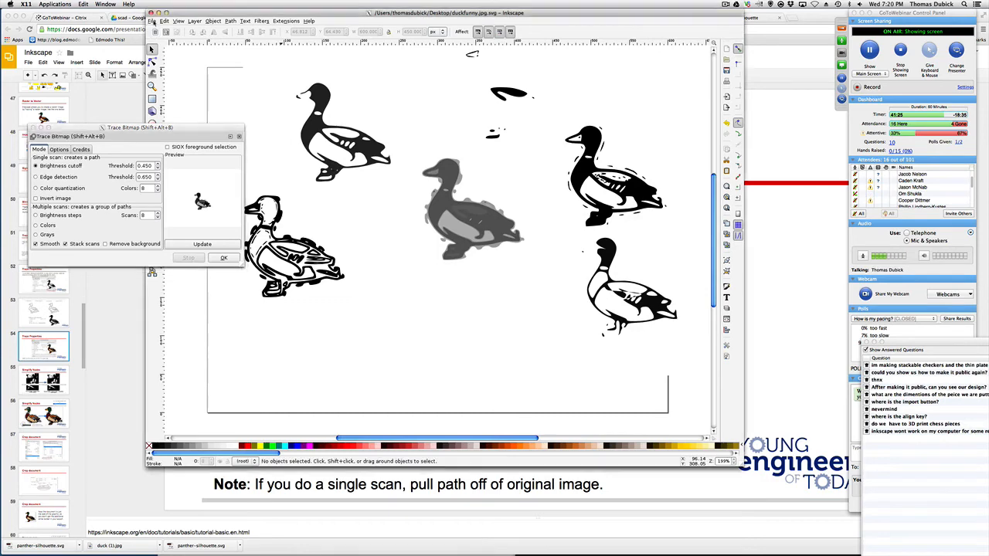
pyautogui.click(153, 22)
pyautogui.moveTo(163, 44)
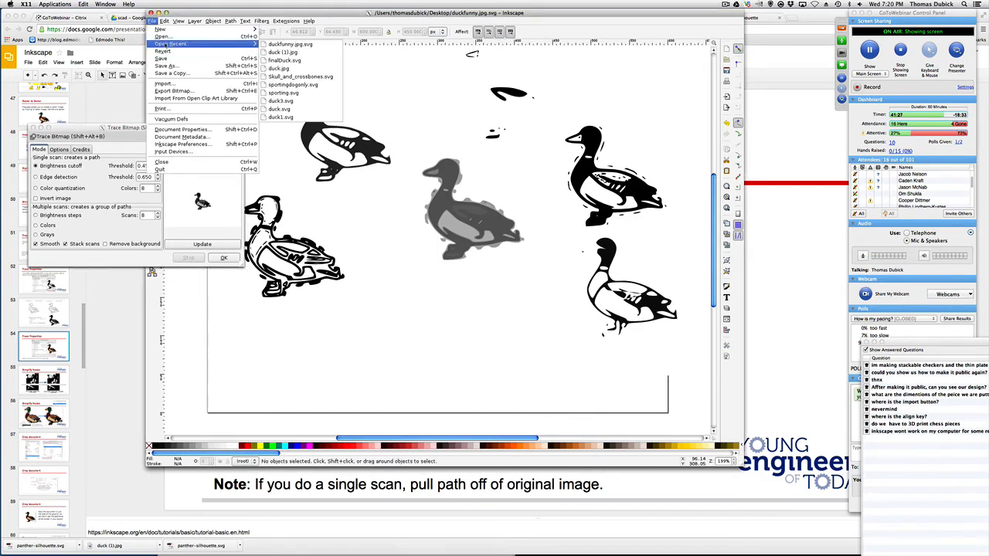
pyautogui.click(286, 51)
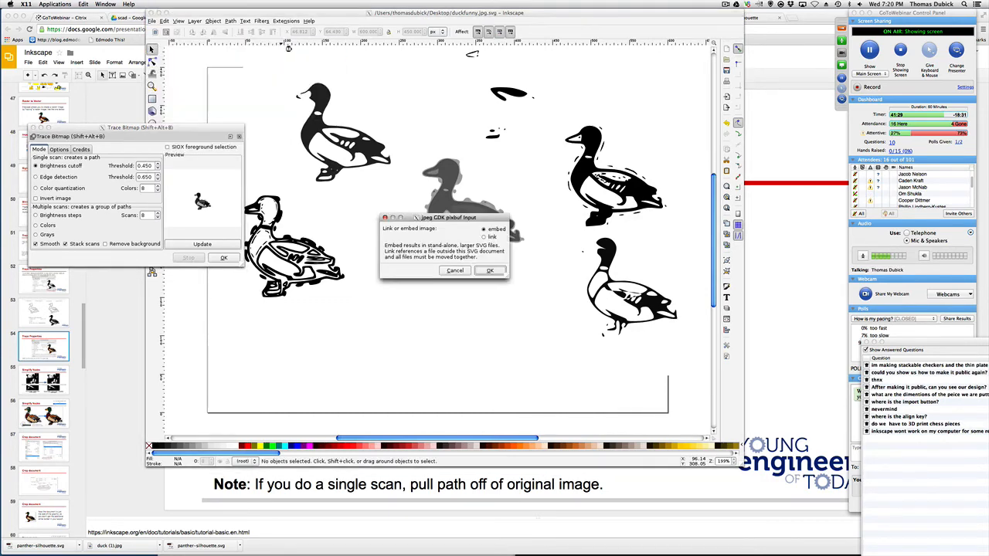
pyautogui.click(489, 270)
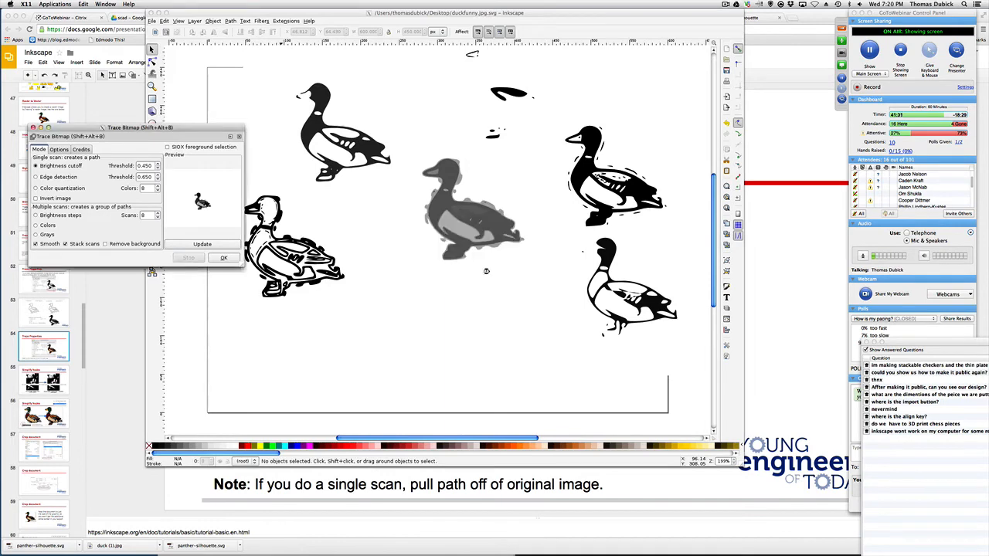
pyautogui.moveTo(154, 12)
pyautogui.mouseDown()
pyautogui.moveTo(595, 88)
pyautogui.moveTo(531, 51)
pyautogui.mouseUp()
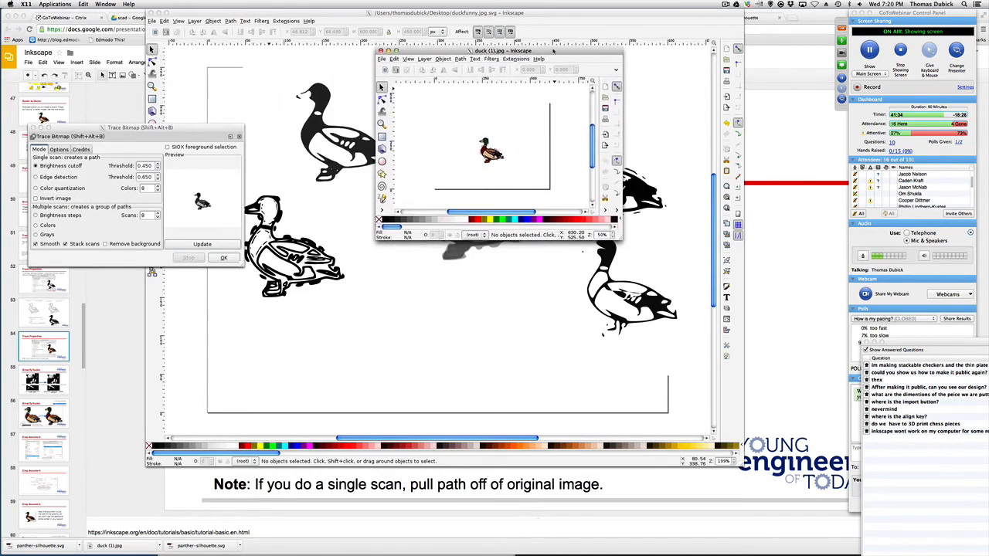
# Open Trace Bitmap for duck (1).jpg, look at its options and try a Brightness cutoff preview with nothing selected.
pyautogui.click(460, 60)
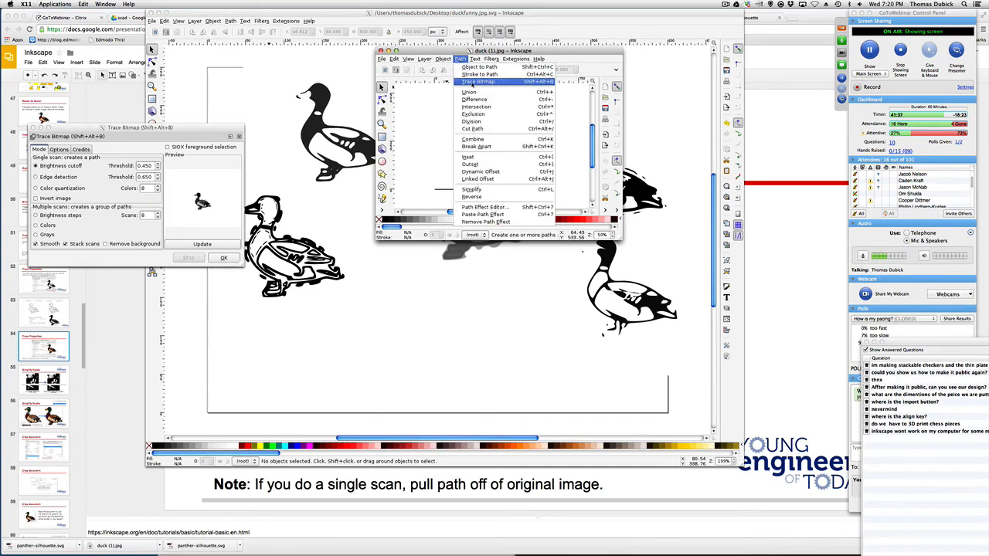
pyautogui.click(477, 81)
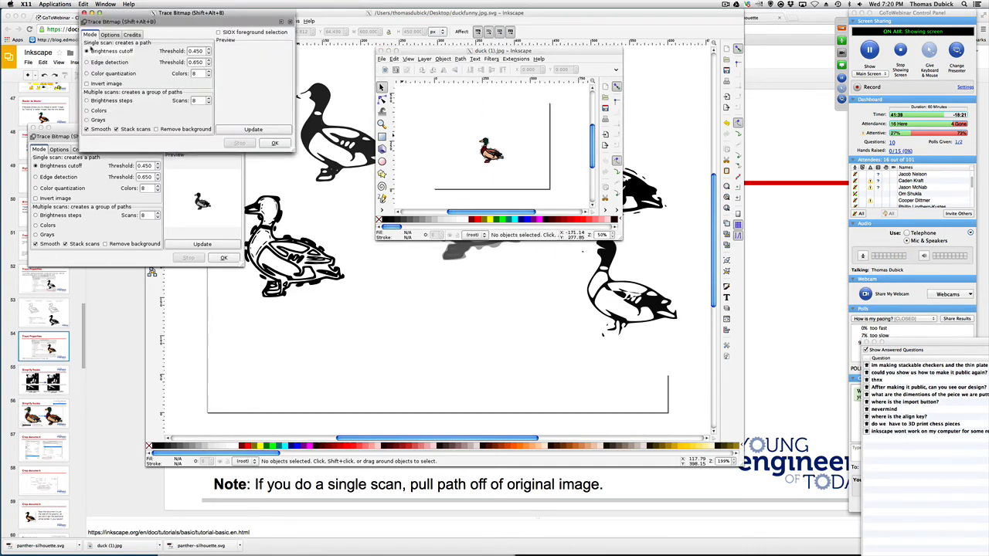
pyautogui.click(113, 34)
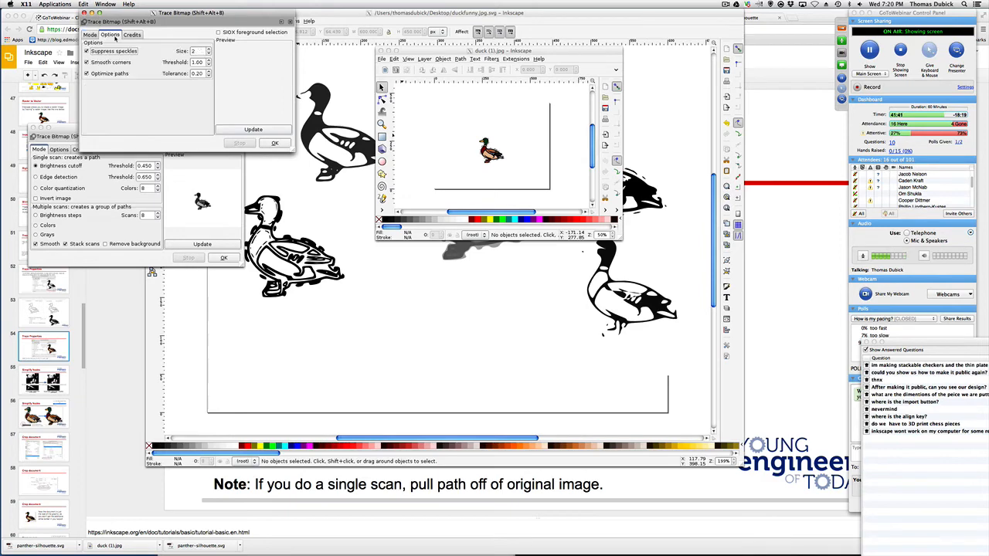
pyautogui.click(91, 36)
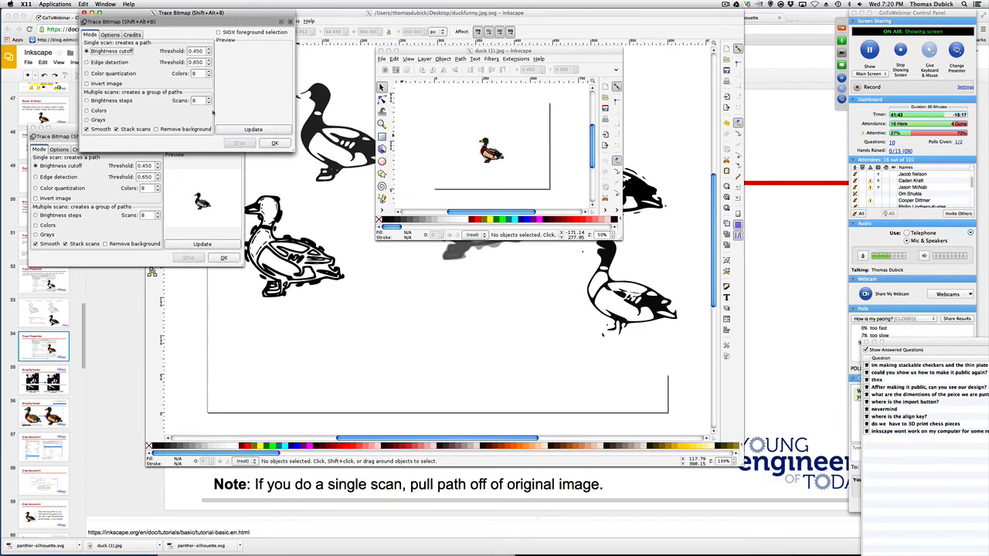
pyautogui.click(253, 129)
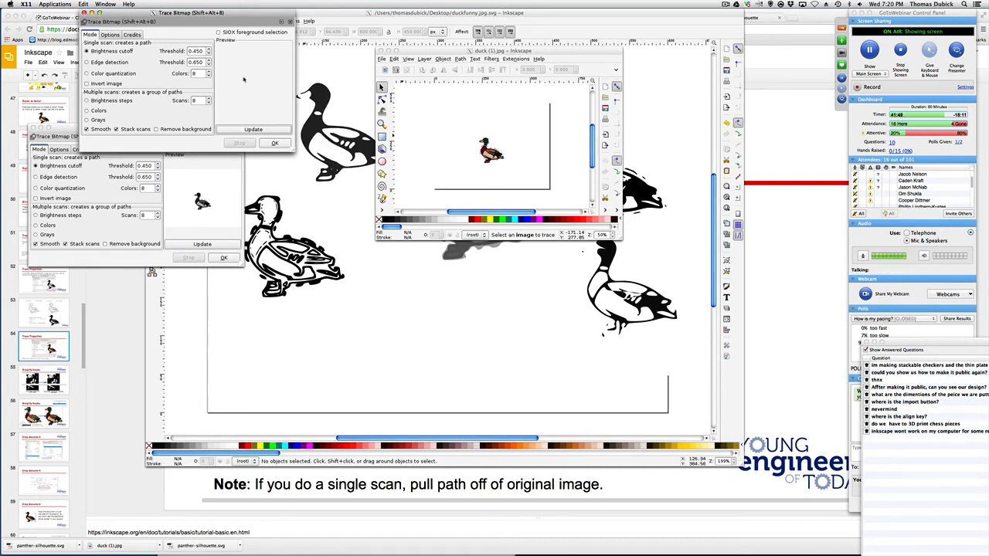
pyautogui.click(270, 130)
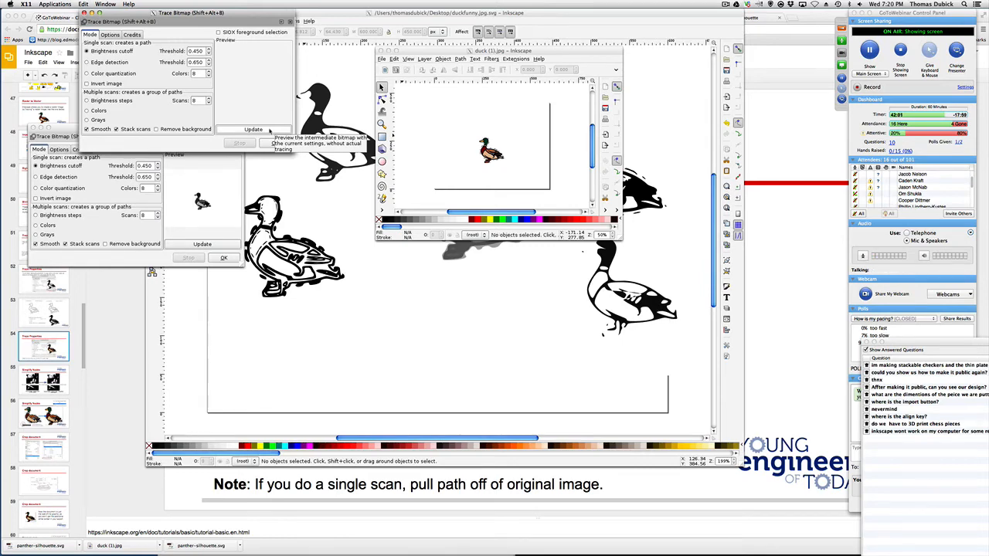
pyautogui.click(269, 129)
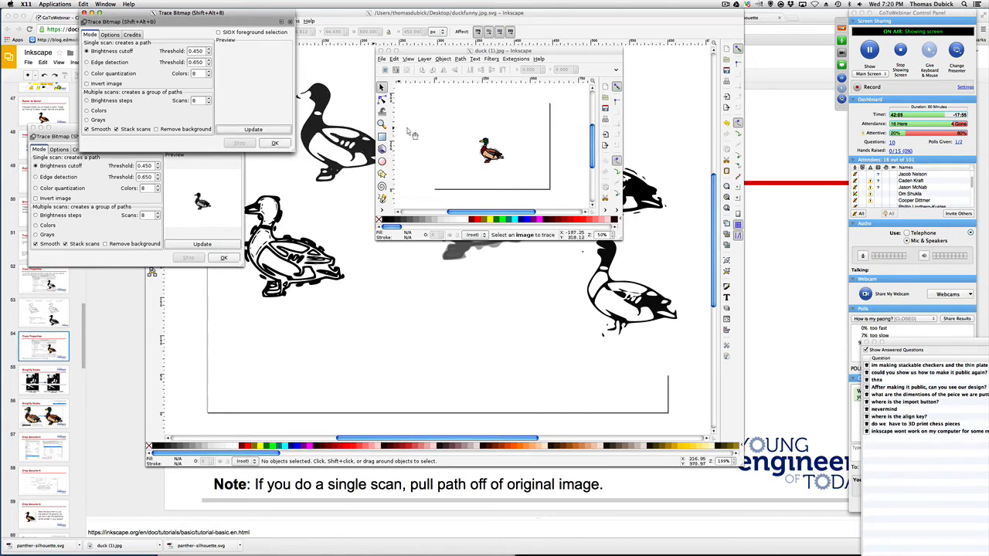
# Trace the duck (1).jpg image in Brightness cutoff mode at threshold 0.450 and move the traced path to about X 389, Y 219 px.
pyautogui.click(491, 154)
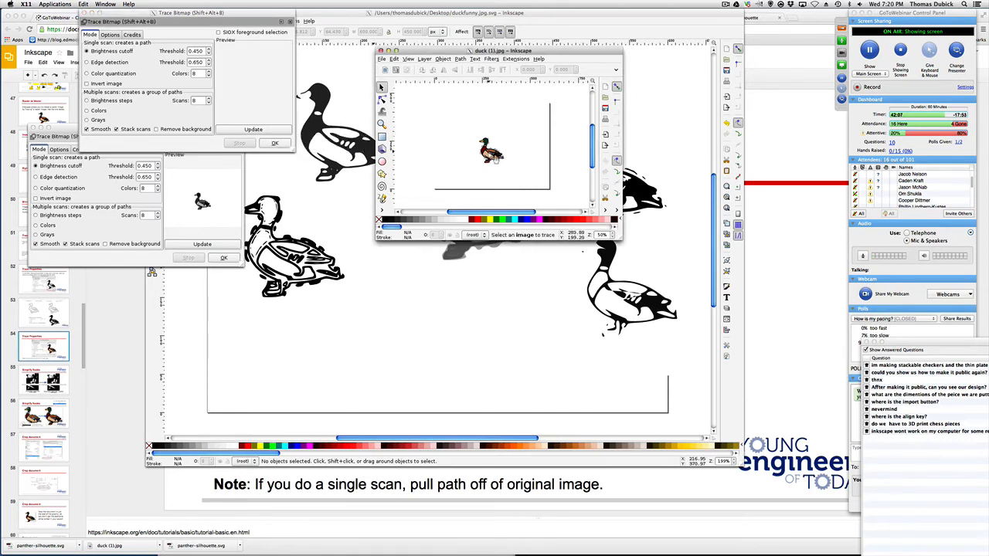
pyautogui.click(502, 157)
pyautogui.moveTo(508, 159); pyautogui.dragTo(500, 161)
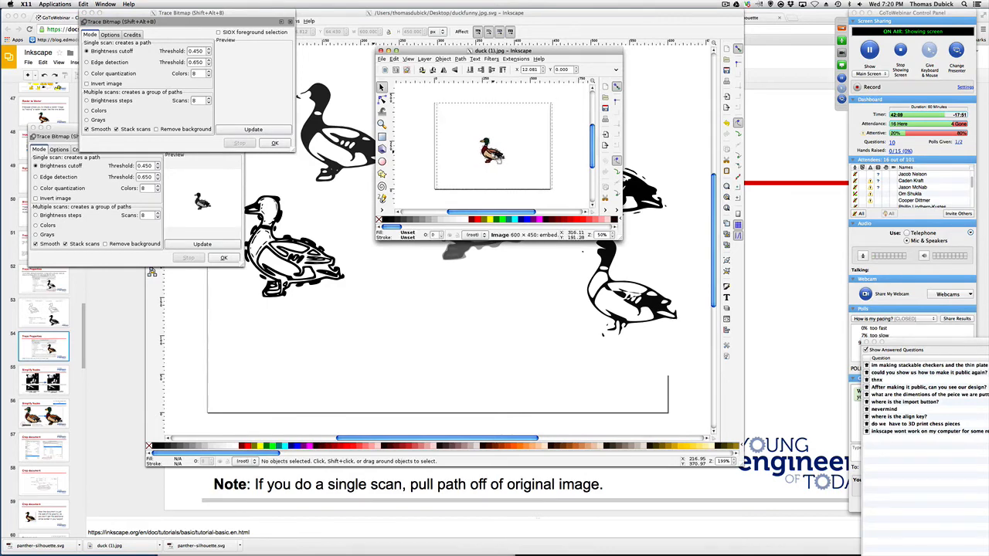
pyautogui.click(275, 130)
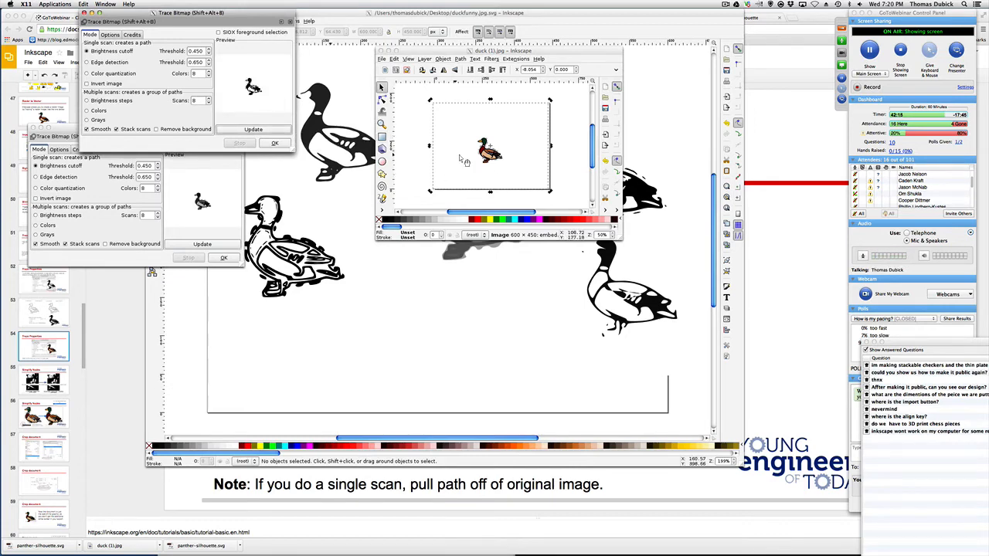
pyautogui.click(276, 143)
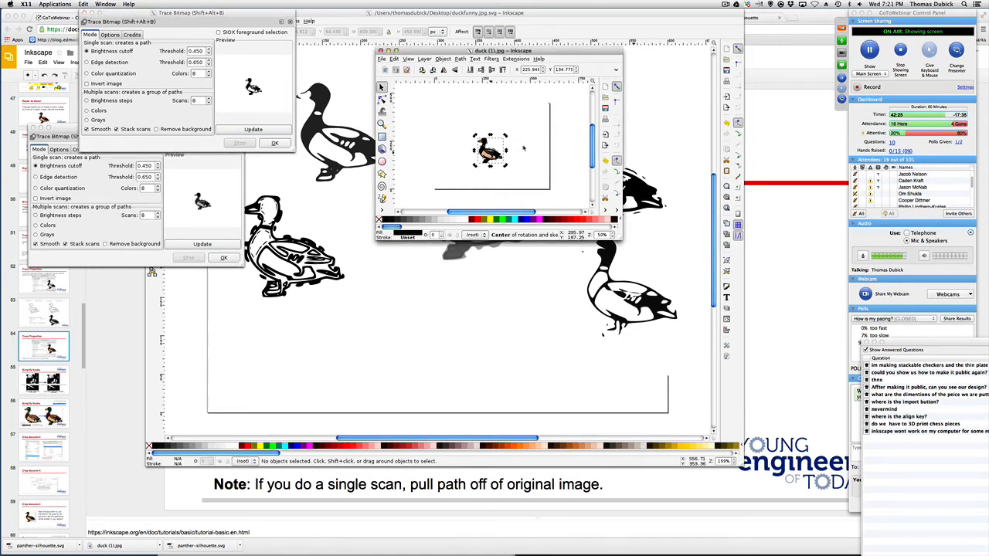
pyautogui.click(448, 160)
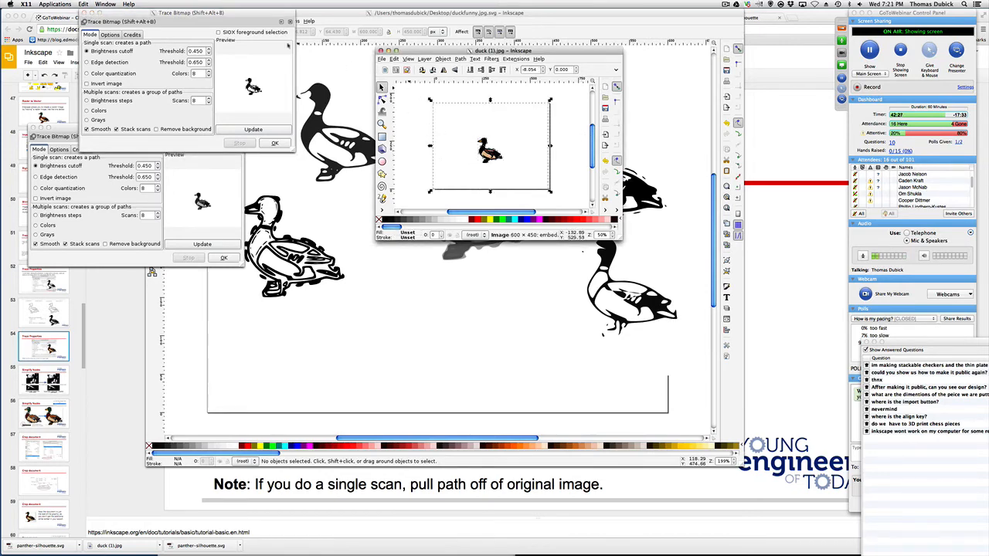
pyautogui.moveTo(491, 158)
pyautogui.mouseDown()
pyautogui.moveTo(518, 154)
pyautogui.moveTo(523, 142)
pyautogui.mouseUp()
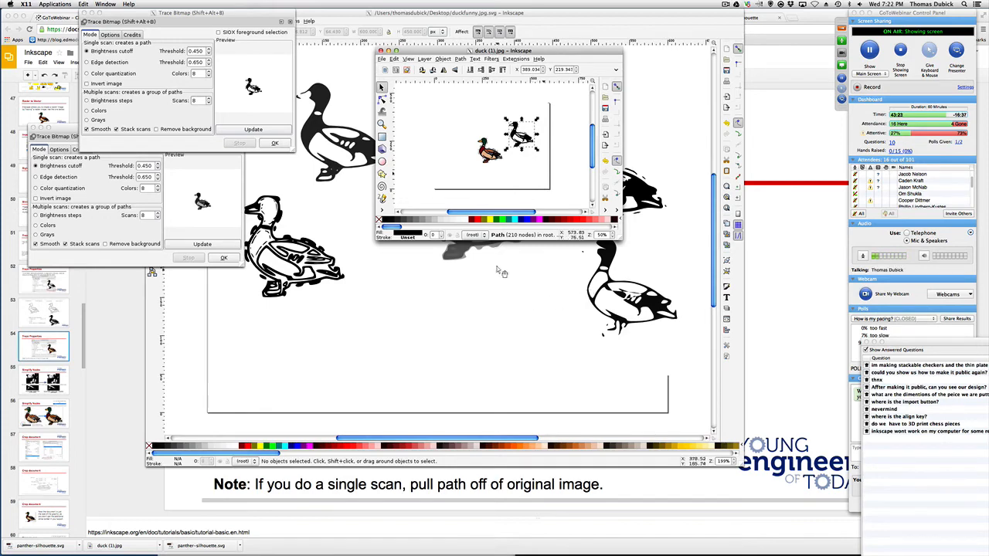
# Close the duck (1).jpg document without saving and close both Trace Bitmap dialogs.
pyautogui.click(380, 51)
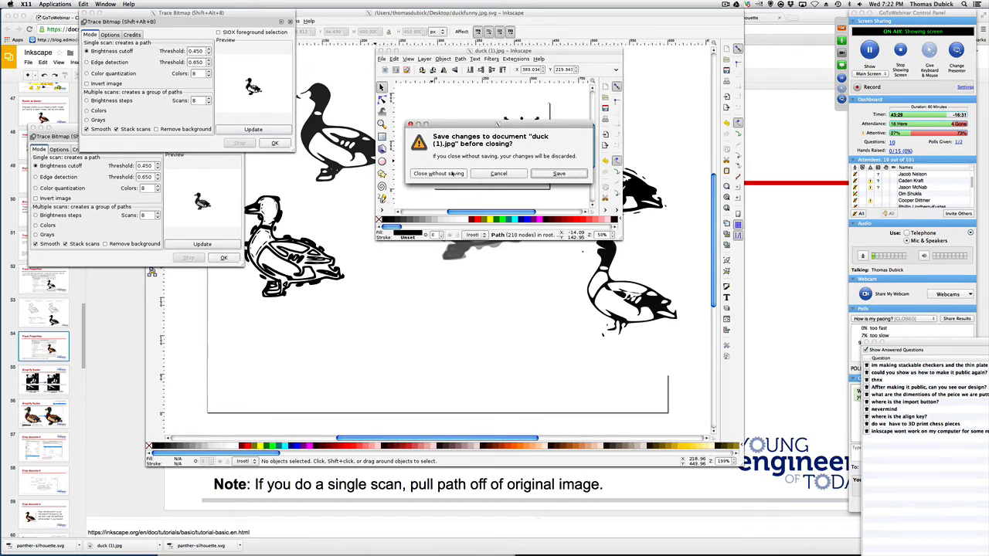
pyautogui.click(438, 173)
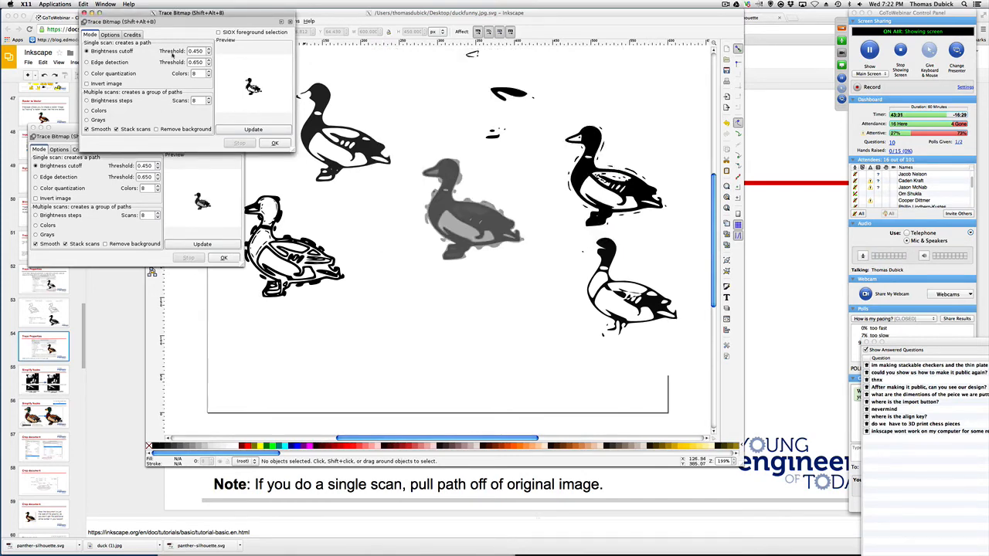
pyautogui.click(83, 13)
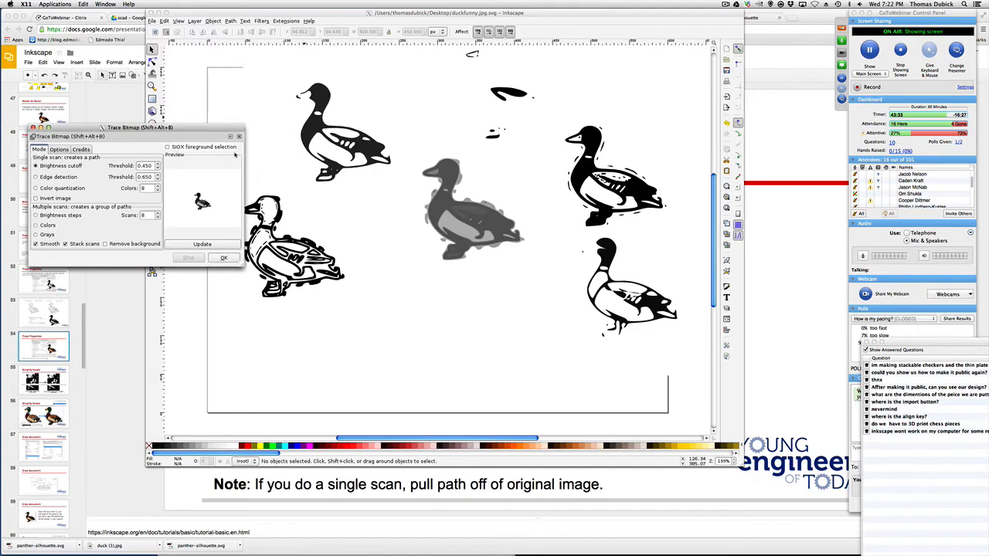
pyautogui.moveTo(206, 136); pyautogui.dragTo(212, 113)
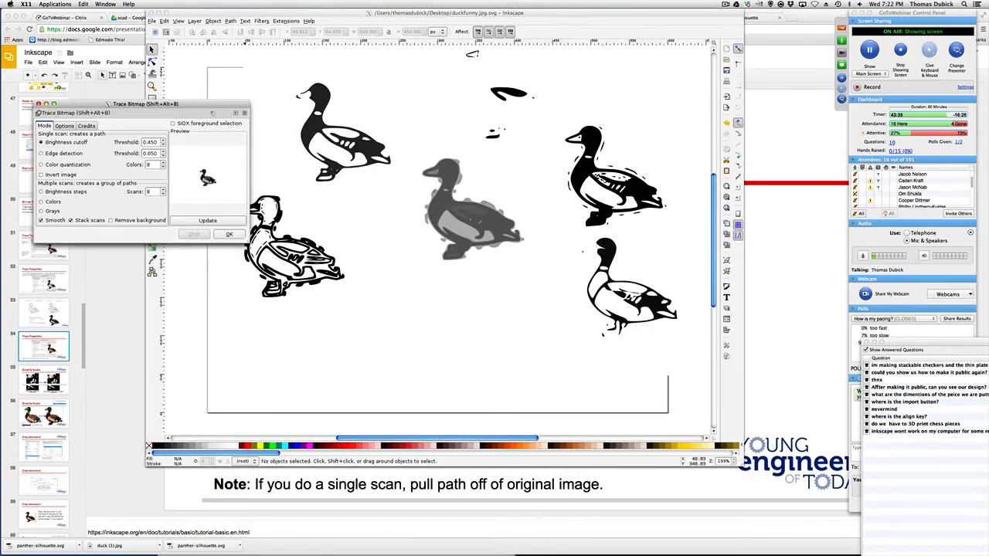
pyautogui.click(38, 103)
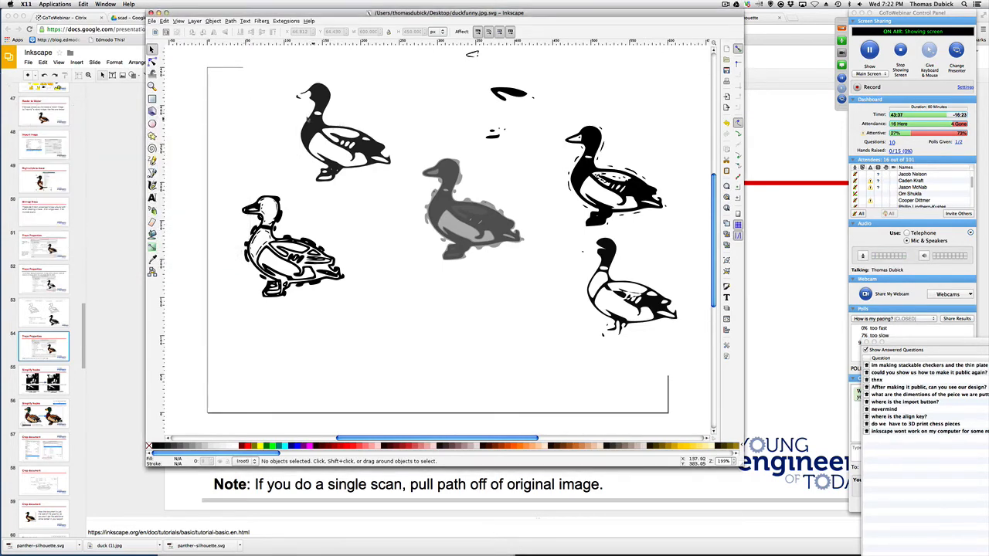
# Switch to the Inkscape slide deck in Chrome and review the Simplify Nodes and Crop document slides.
pyautogui.click(54, 384)
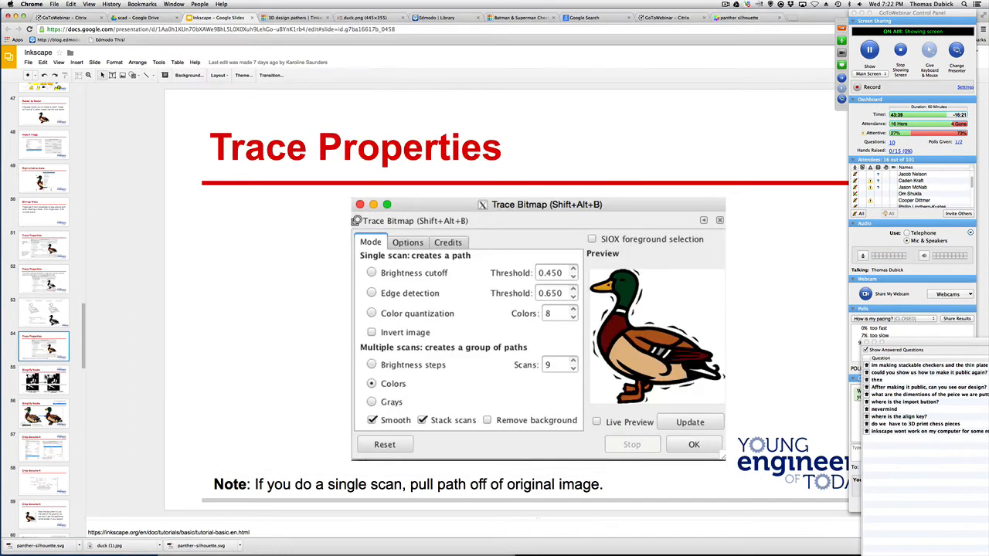
pyautogui.click(54, 384)
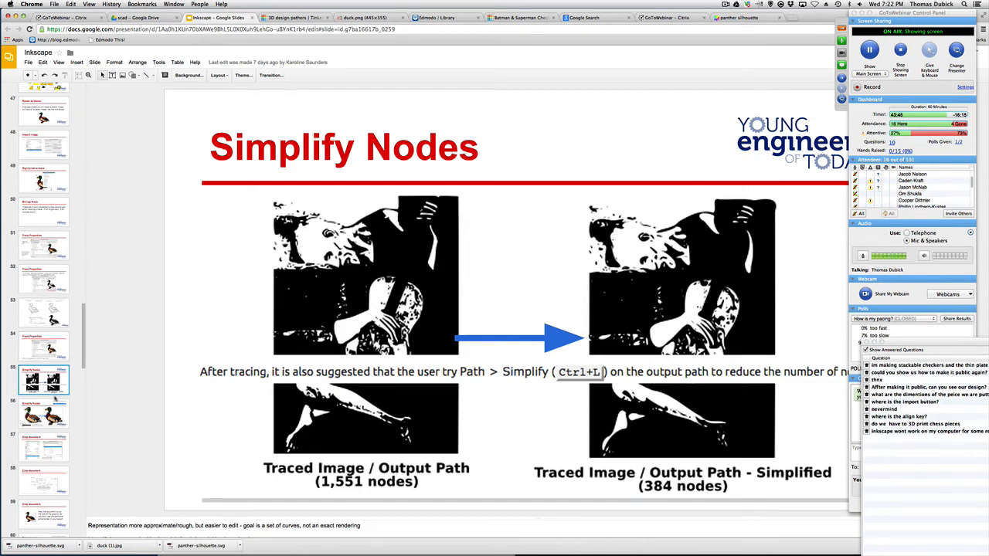
pyautogui.press('Down')
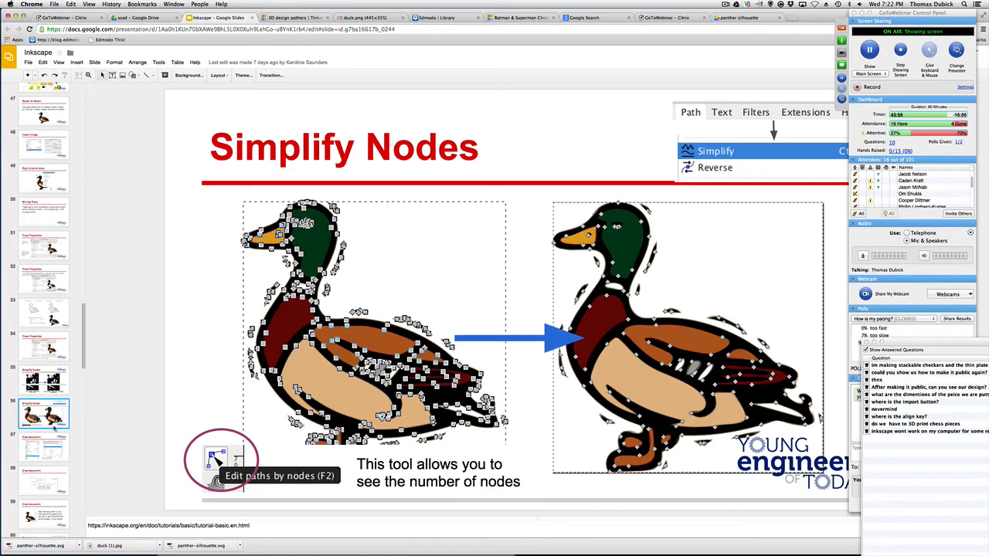
pyautogui.click(52, 452)
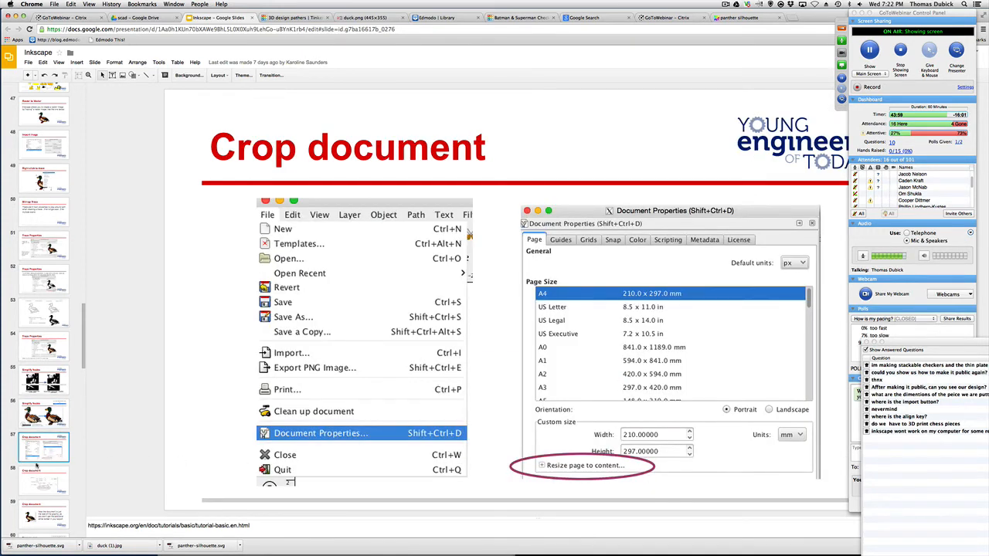
pyautogui.click(38, 479)
pyautogui.click(49, 412)
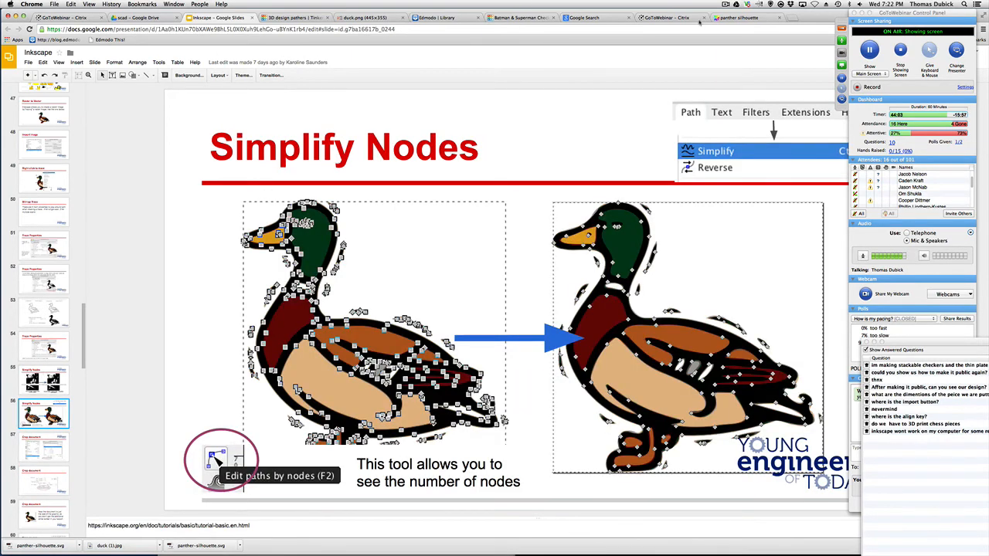
pyautogui.moveTo(860, 545)
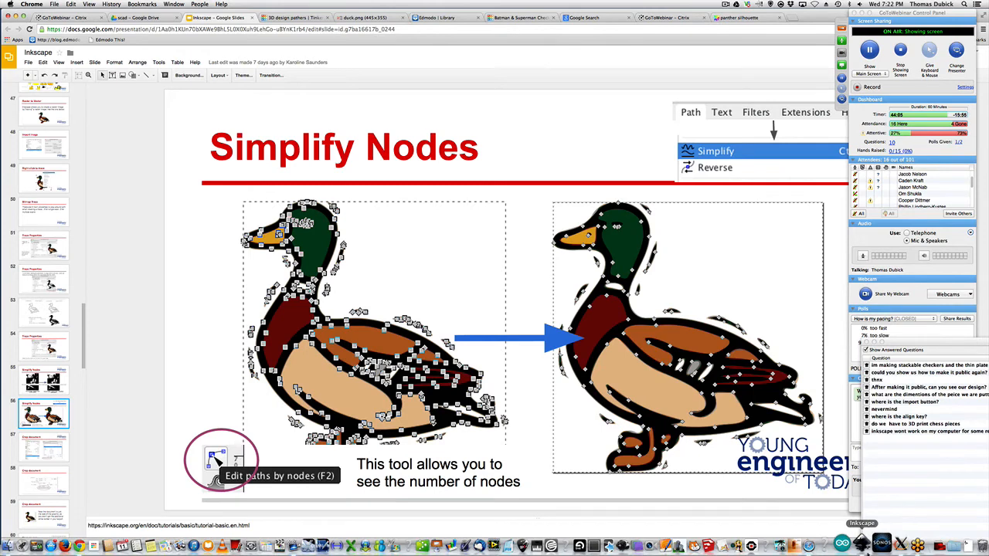
pyautogui.click(47, 445)
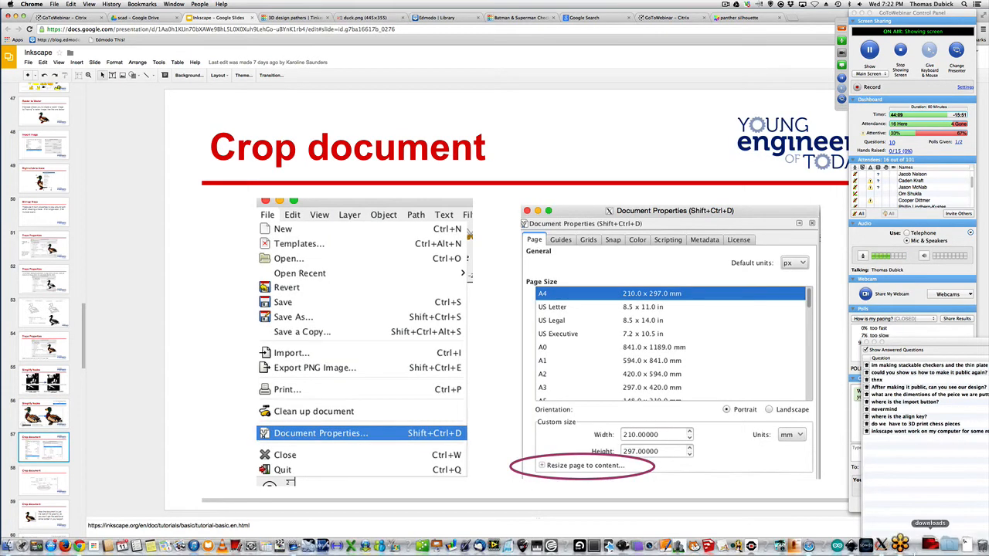
# Return to Inkscape and delete the outline-style traced duck below the upper black duck in duckfunny.jpg.svg.
pyautogui.click(863, 546)
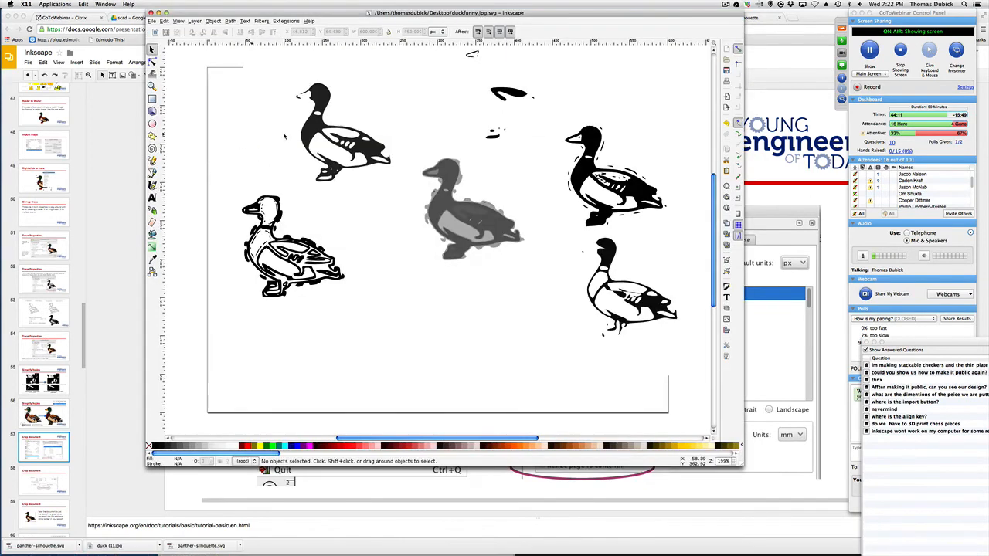
pyautogui.click(320, 135)
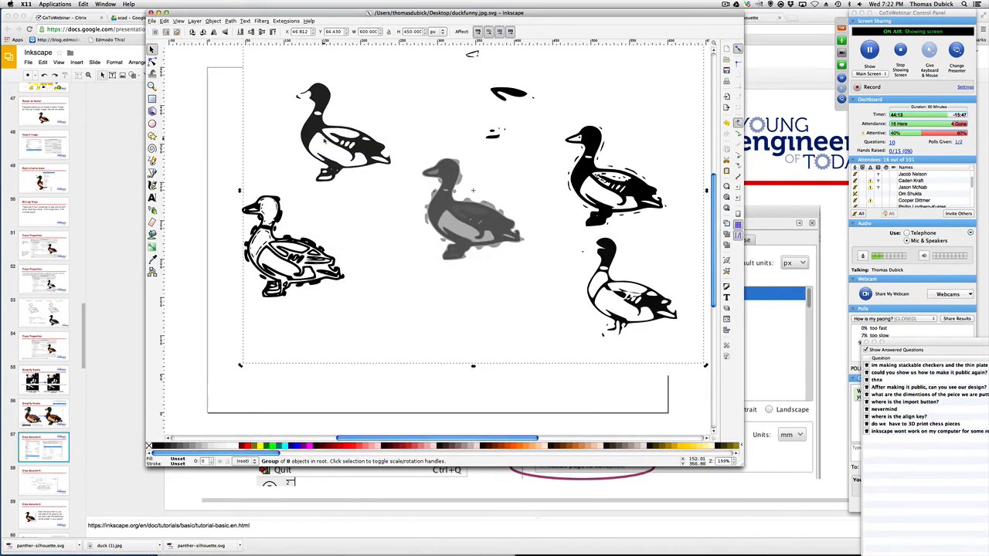
pyautogui.click(278, 274)
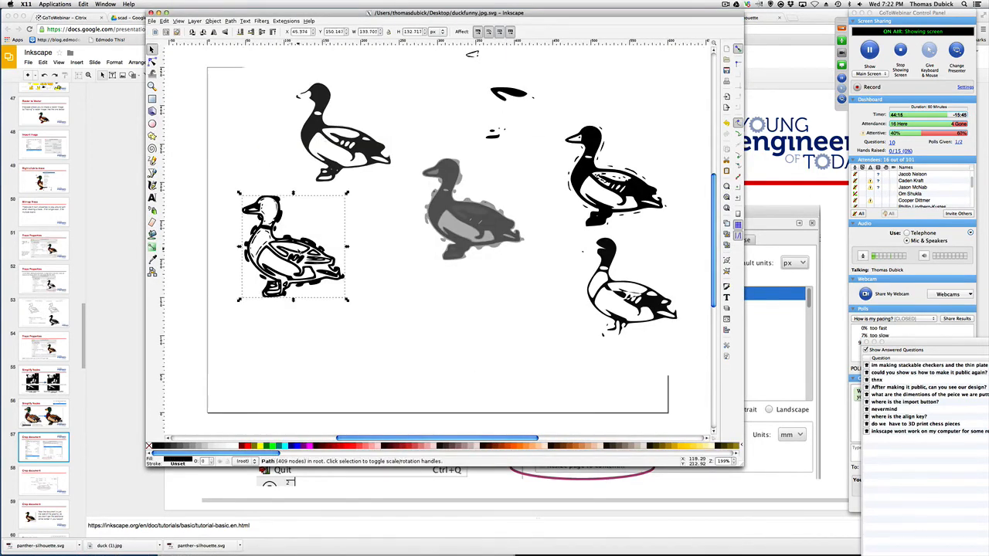
pyautogui.press('Delete')
# Ungroup the traced group containing the gray duck and group its paths again.
pyautogui.click(475, 232)
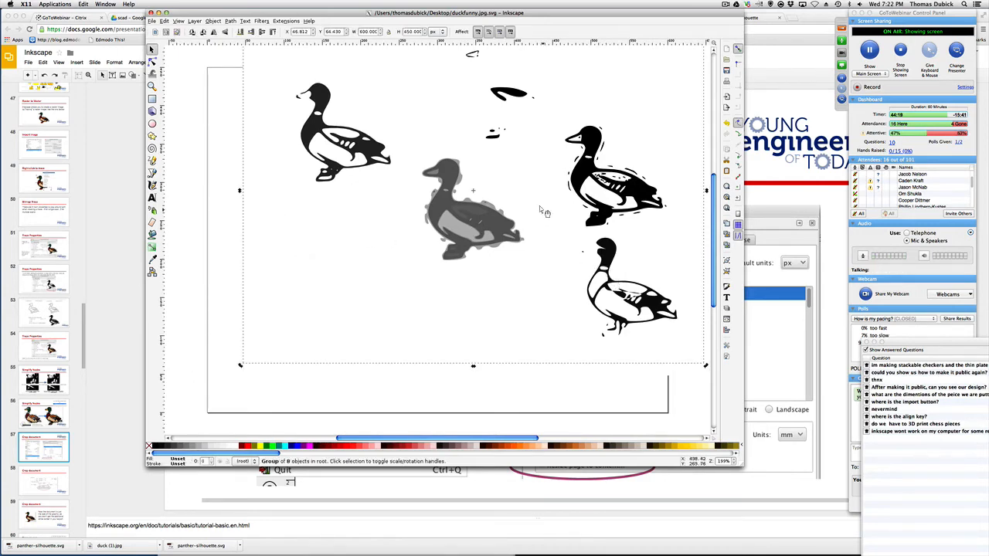
pyautogui.click(212, 21)
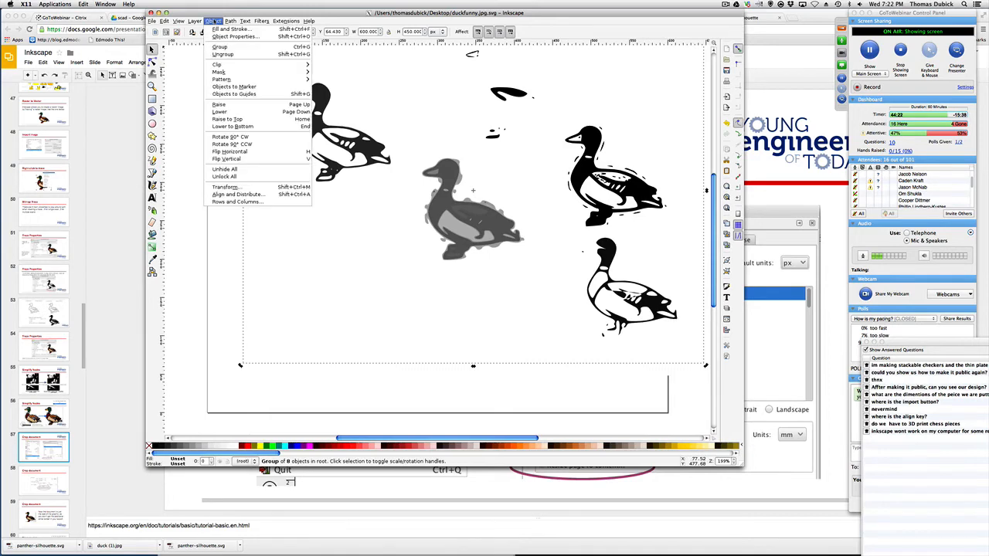
pyautogui.click(248, 171)
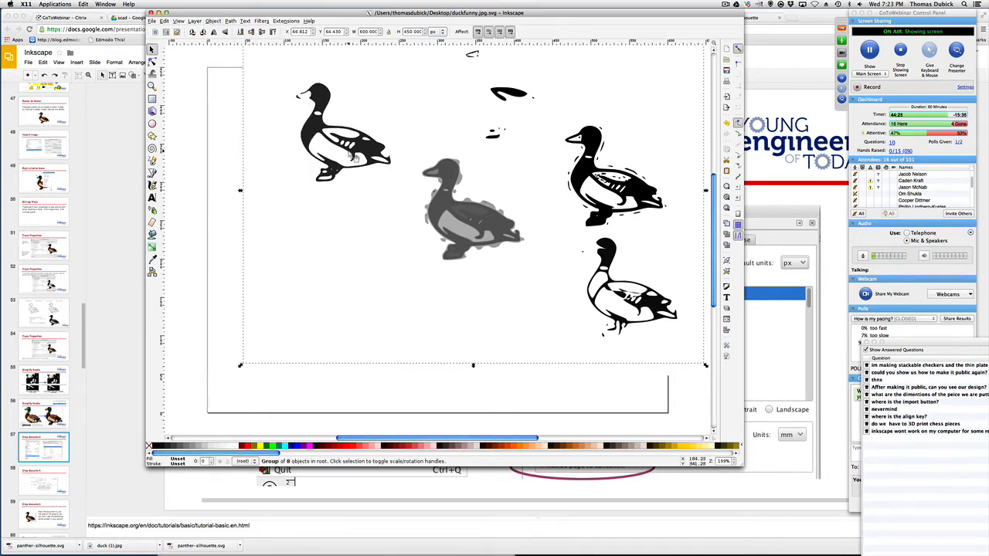
pyautogui.click(212, 21)
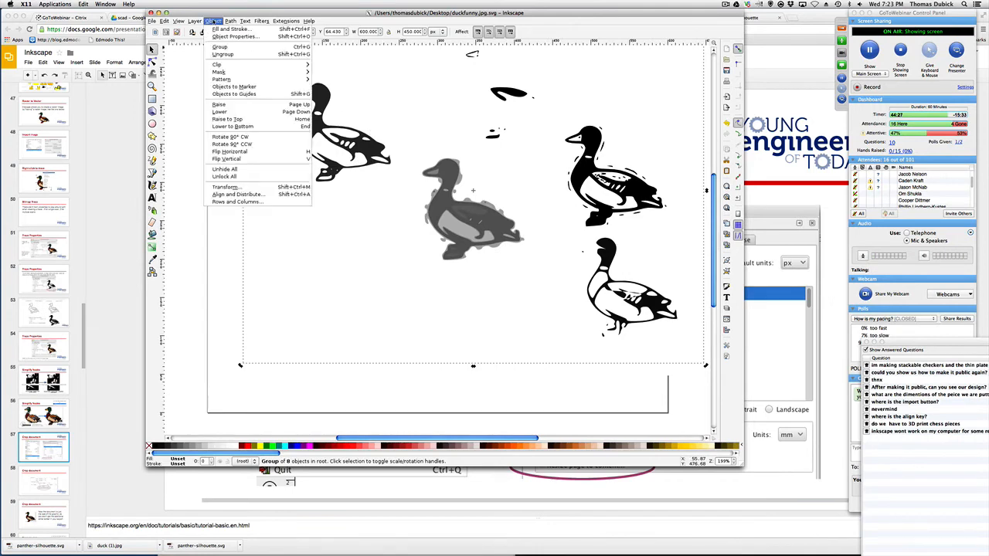
pyautogui.click(223, 54)
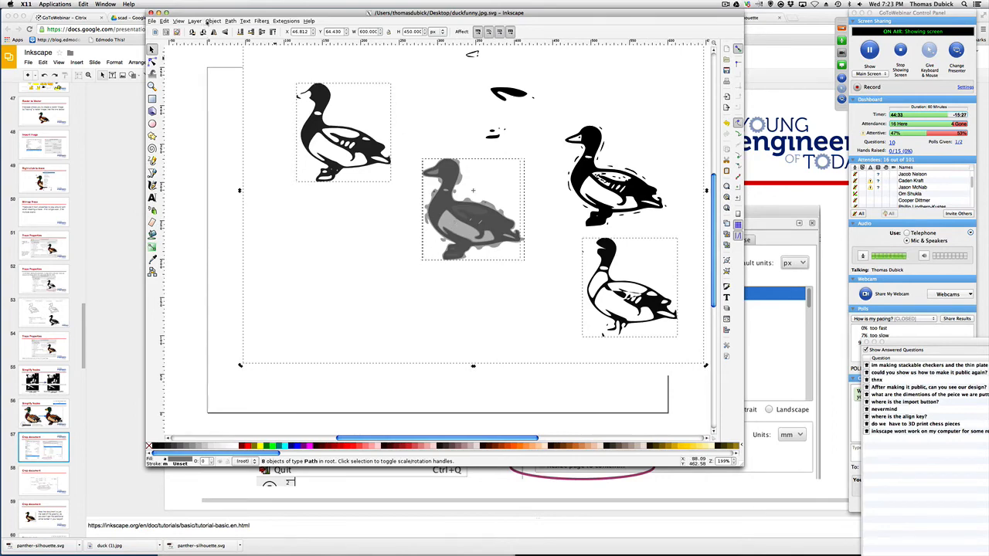
pyautogui.click(210, 21)
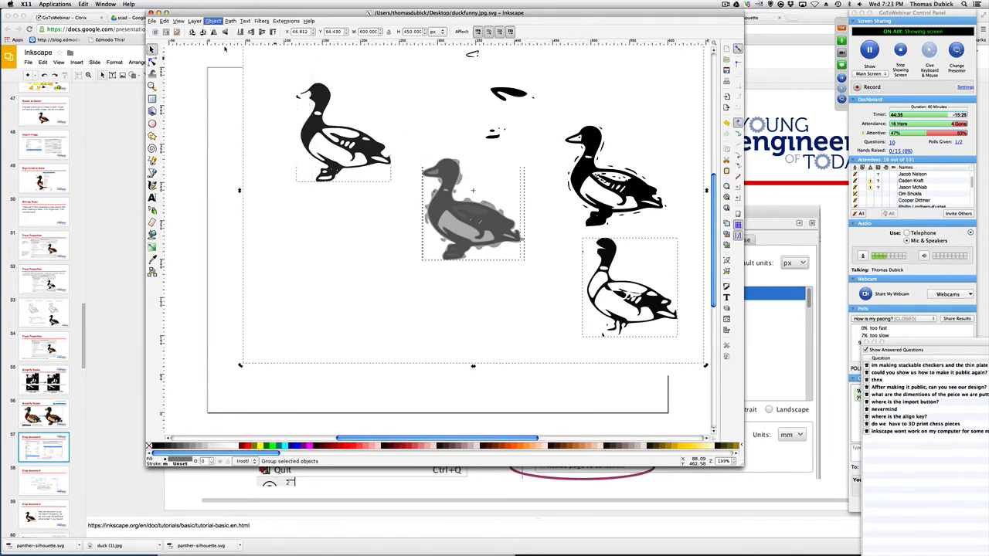
pyautogui.click(220, 47)
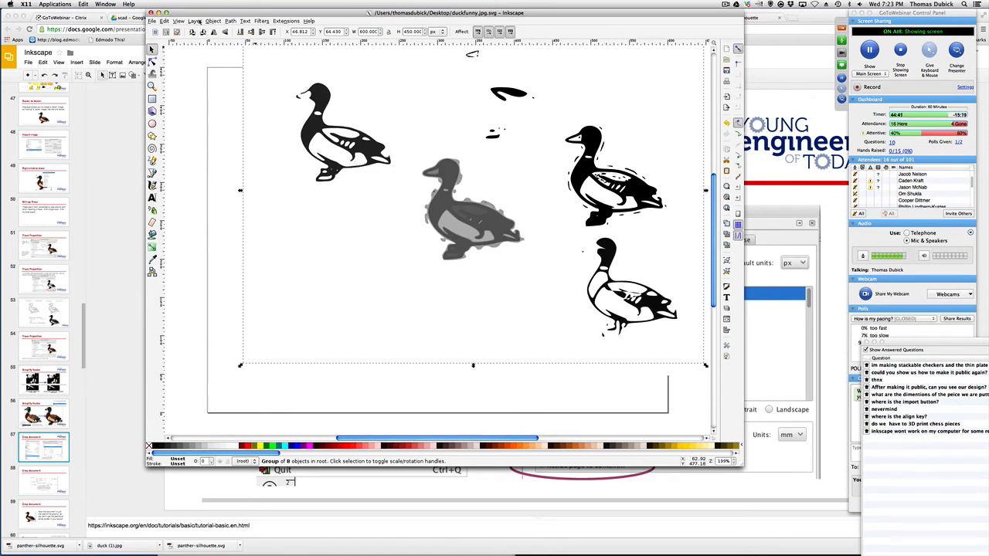
# Ungroup the traced group containing the gray duck.
pyautogui.click(213, 21)
pyautogui.click(224, 55)
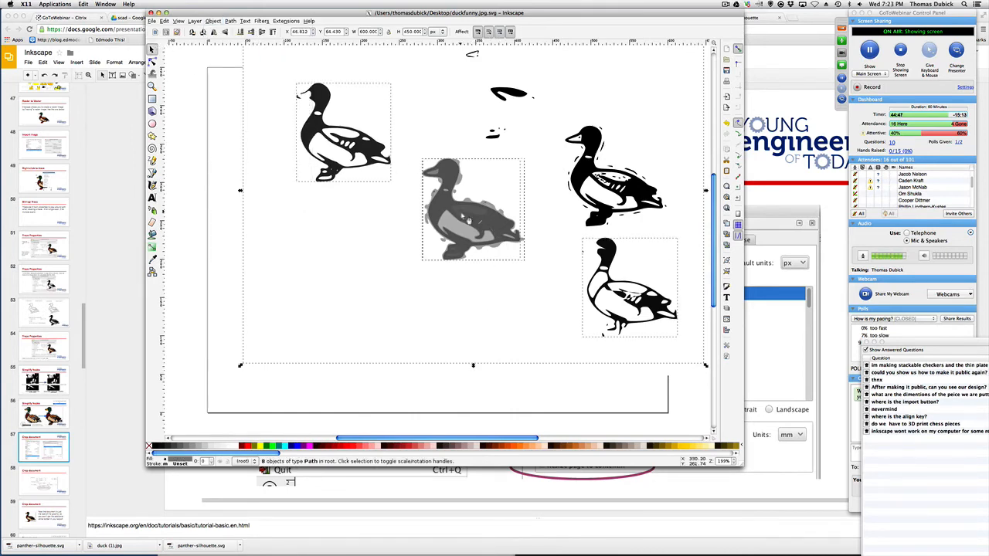
# Delete all of the ungrouped traced paths, and undo that deletion.
pyautogui.press('Delete')
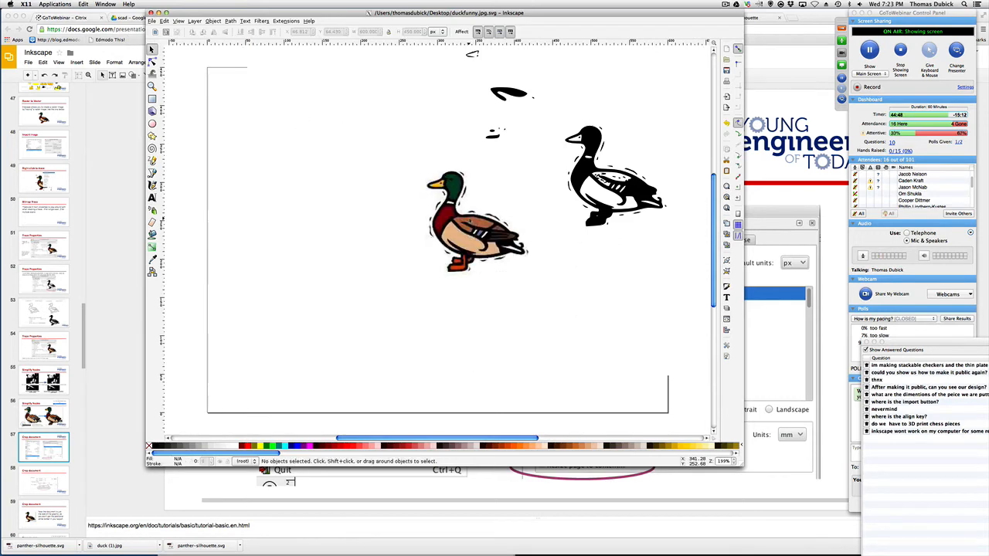
pyautogui.click(588, 191)
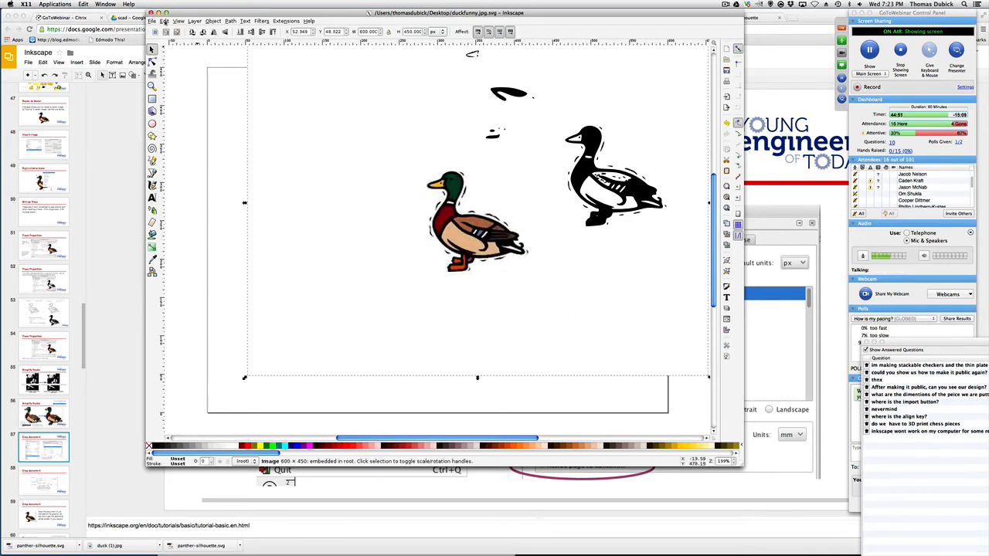
pyautogui.click(164, 20)
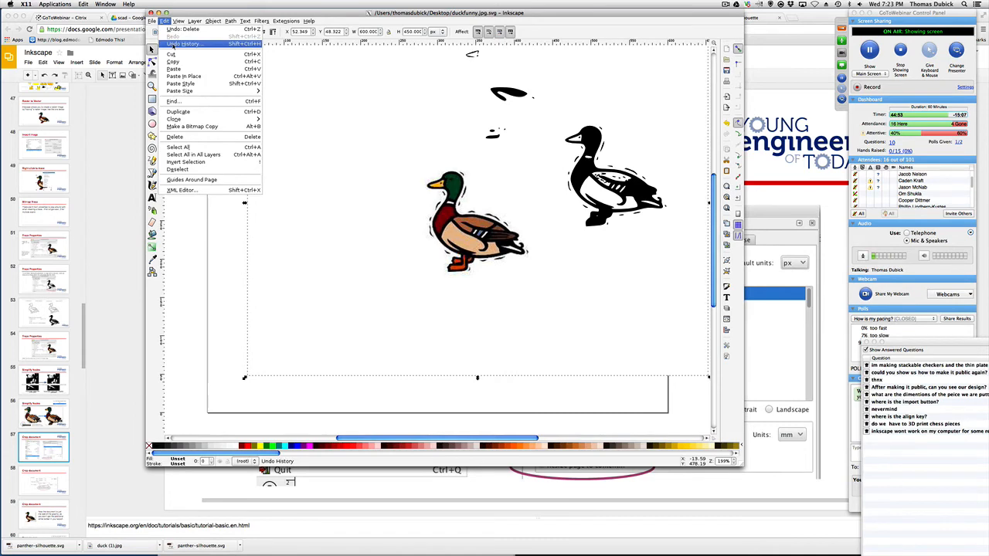
pyautogui.click(182, 29)
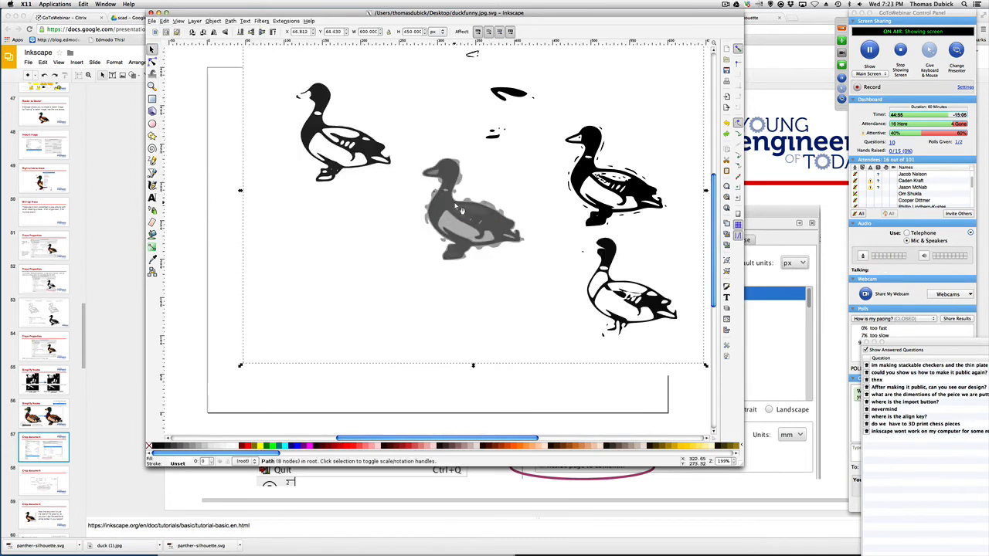
# Try to ungroup the selected background path, and select individual layers of the gray duck.
pyautogui.click(213, 21)
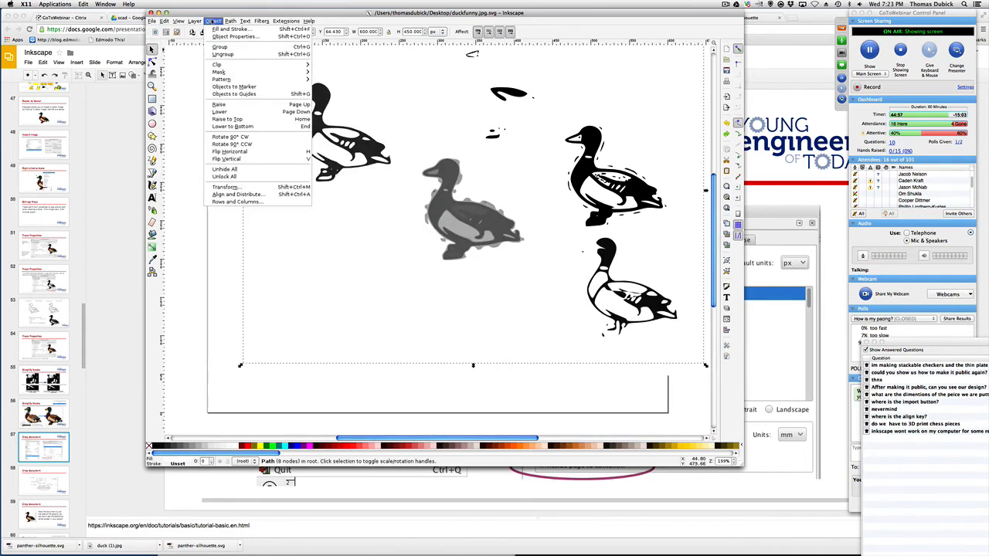
pyautogui.click(222, 54)
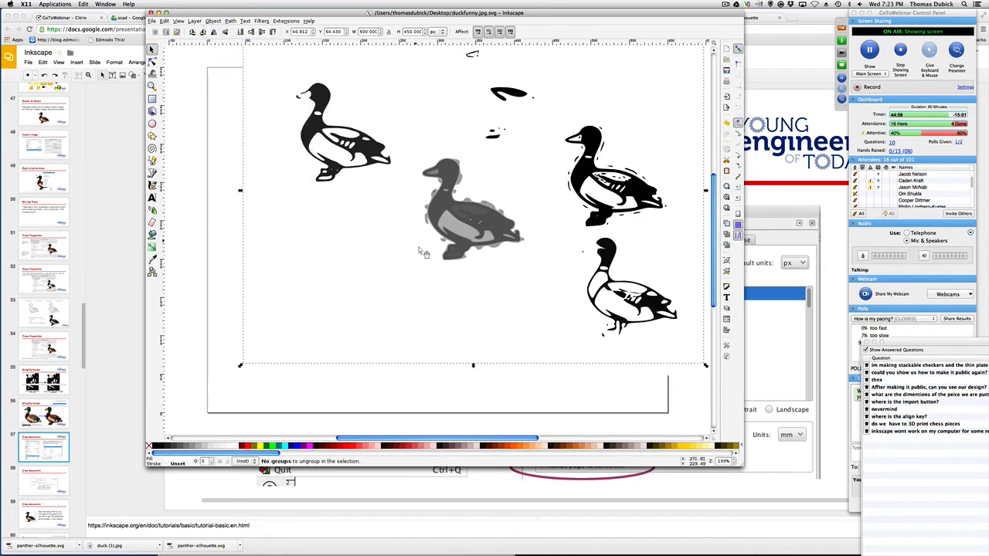
pyautogui.click(449, 230)
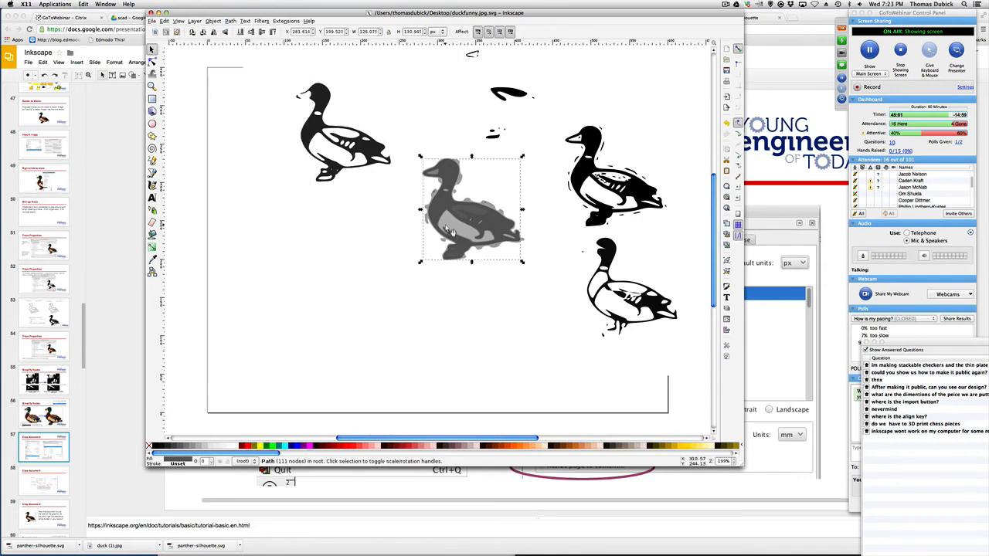
pyautogui.press('Escape')
pyautogui.click(454, 224)
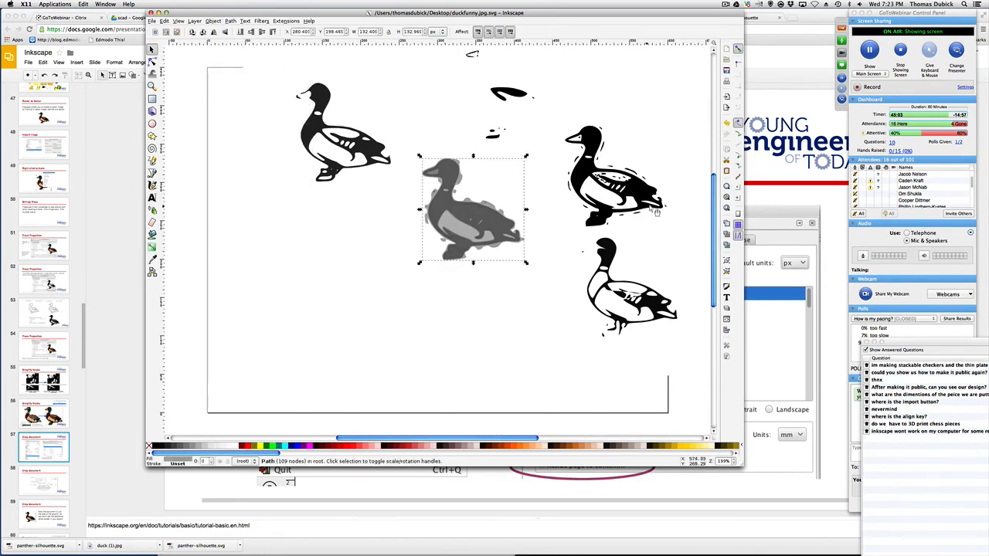
# Delete the upper and the lower black duck to the right of the gray duck.
pyautogui.click(642, 201)
pyautogui.press('Delete')
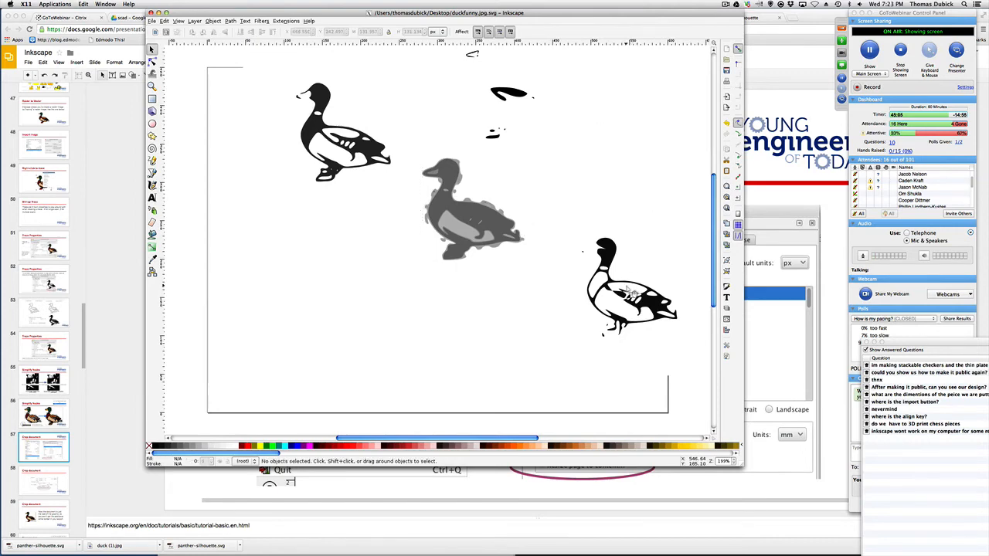
pyautogui.click(627, 286)
pyautogui.click(621, 292)
pyautogui.press('Delete')
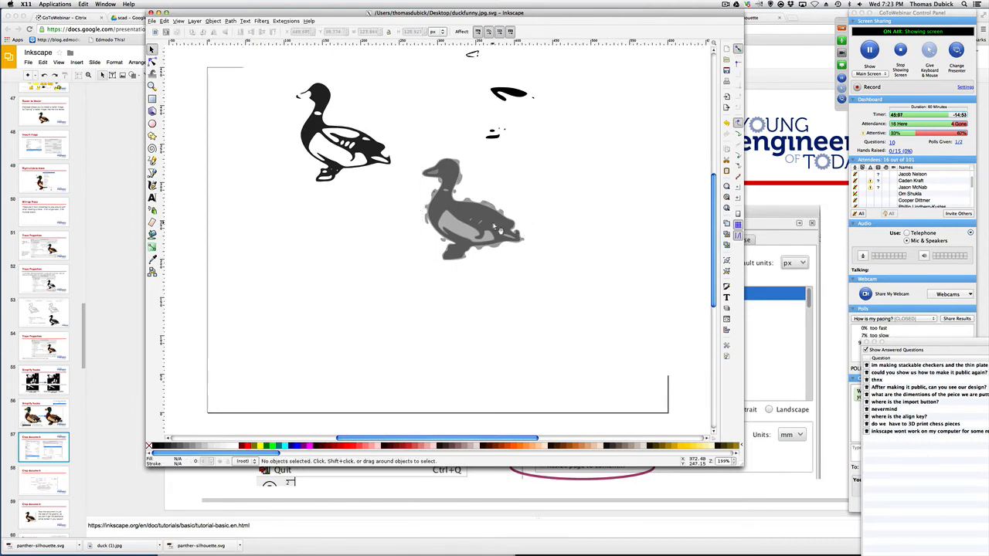
# Delete the stacked gray duck layers and the small black fragments above them.
pyautogui.click(496, 228)
pyautogui.press('Escape')
pyautogui.click(499, 134)
pyautogui.press('Delete')
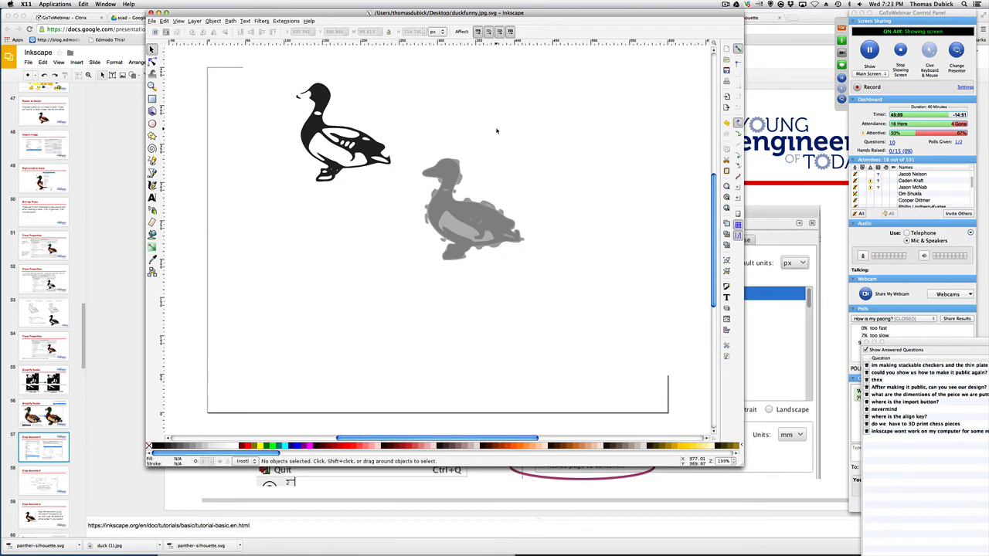
pyautogui.click(495, 248)
pyautogui.press('Delete')
pyautogui.click(494, 248)
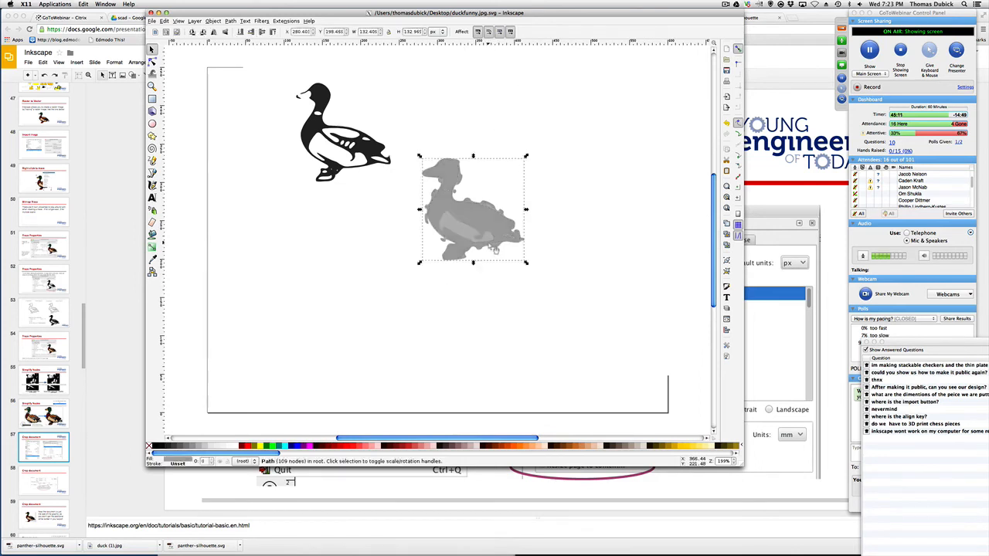
pyautogui.press('Delete')
pyautogui.click(489, 246)
pyautogui.press('Delete')
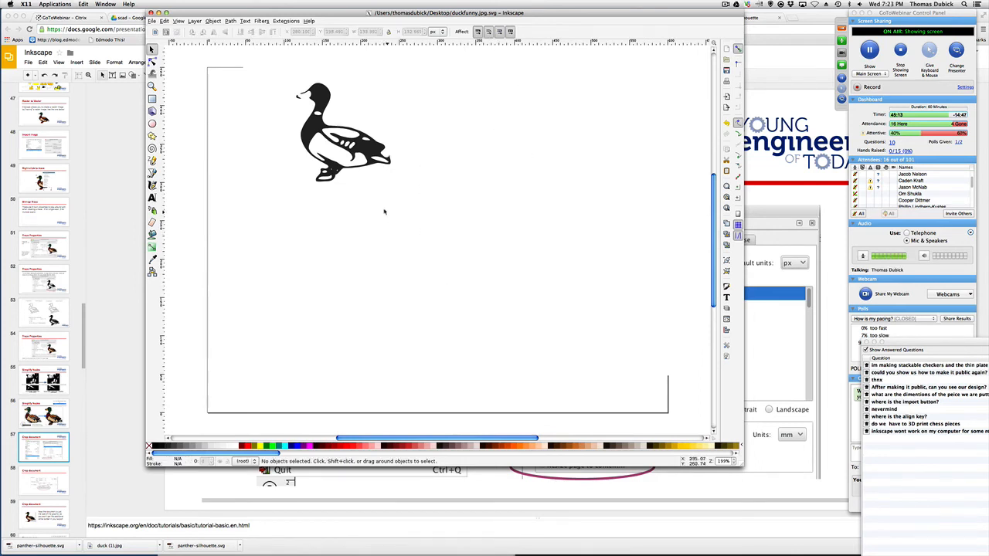
# Move the remaining black duck toward the page center, and open and close the Document Properties.
pyautogui.moveTo(340, 139); pyautogui.dragTo(431, 190)
pyautogui.click(502, 198)
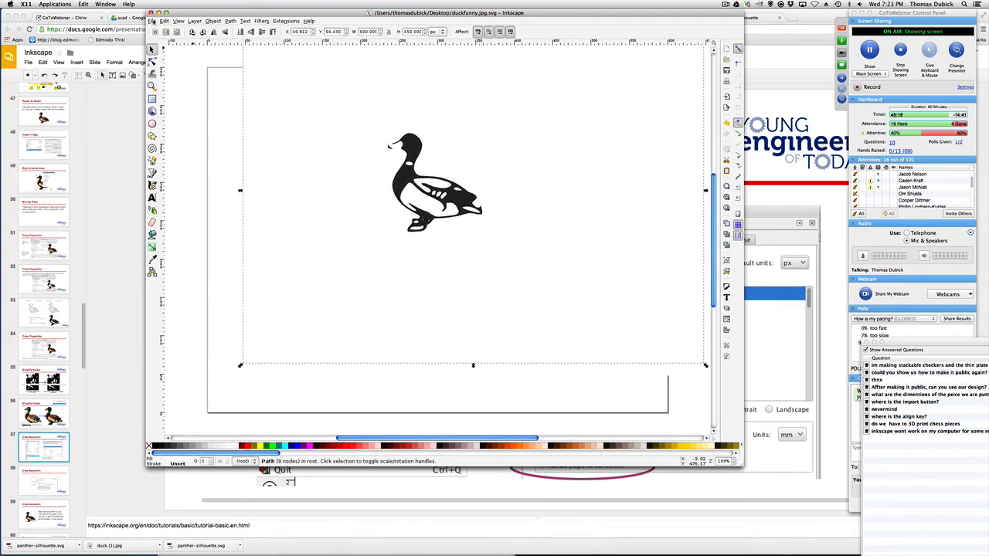
pyautogui.click(152, 21)
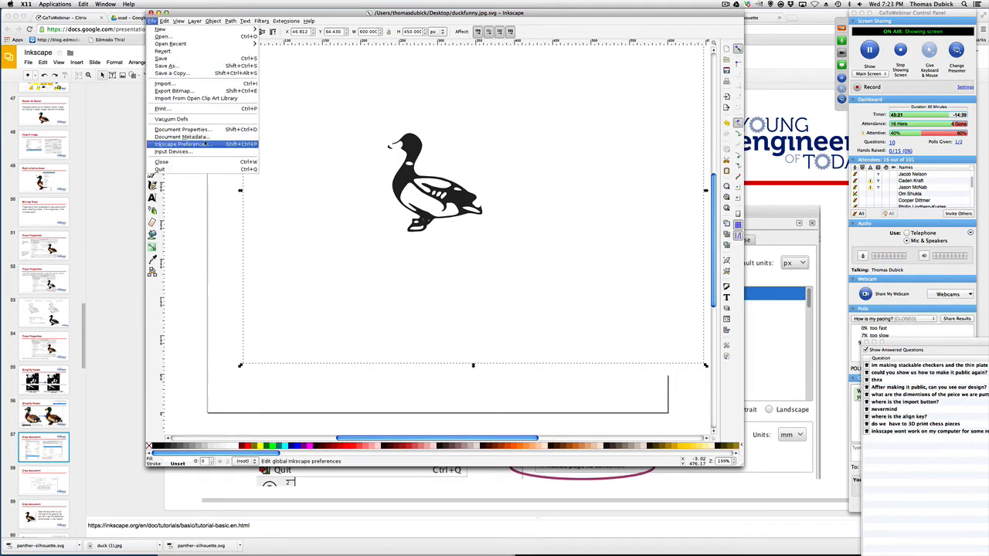
pyautogui.click(183, 129)
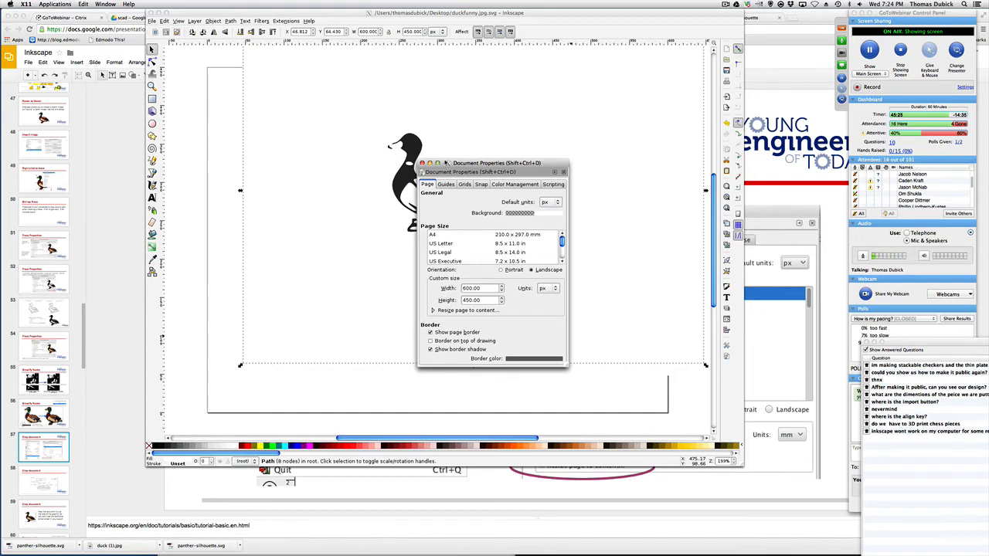
pyautogui.moveTo(465, 164); pyautogui.dragTo(630, 163)
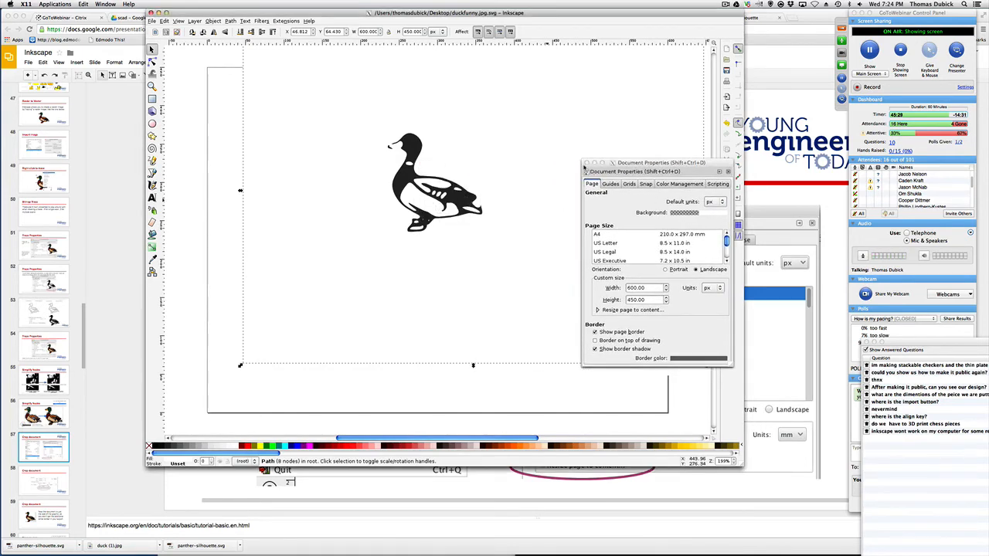
pyautogui.click(586, 163)
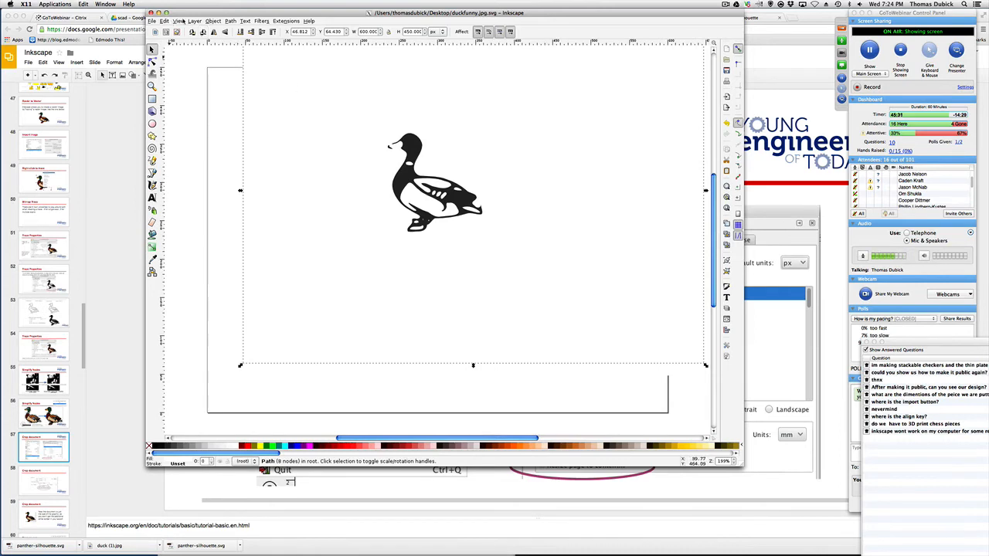
# Undo the duck's move and the preceding deletions until both black ducks beside the gray duck are restored.
pyautogui.click(164, 21)
pyautogui.click(164, 21)
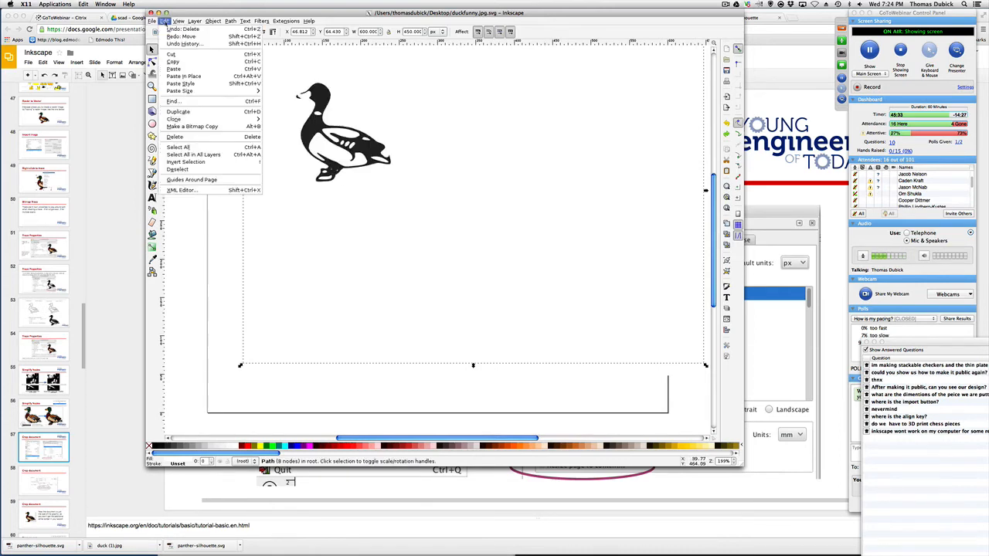
pyautogui.click(182, 29)
pyautogui.click(163, 21)
pyautogui.click(181, 28)
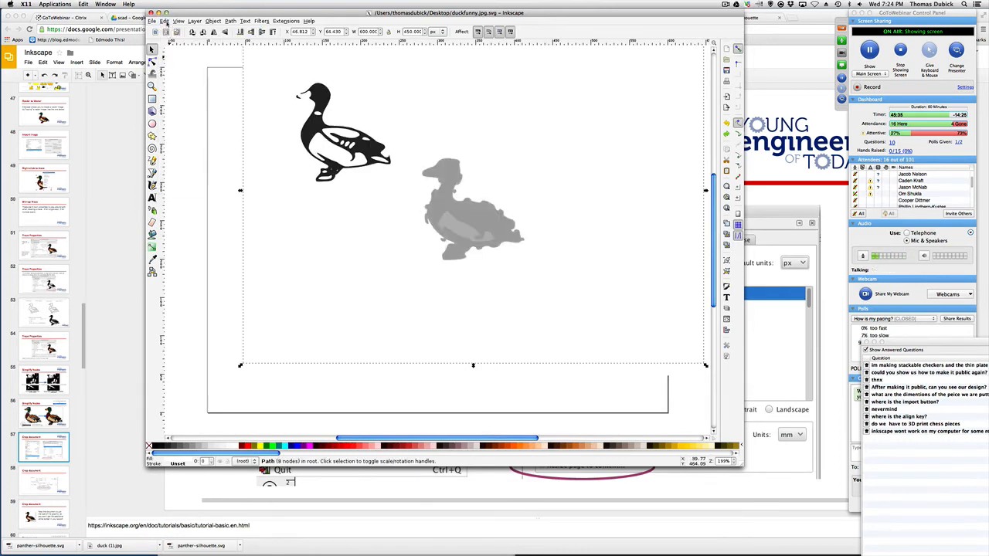
pyautogui.click(163, 21)
pyautogui.click(182, 29)
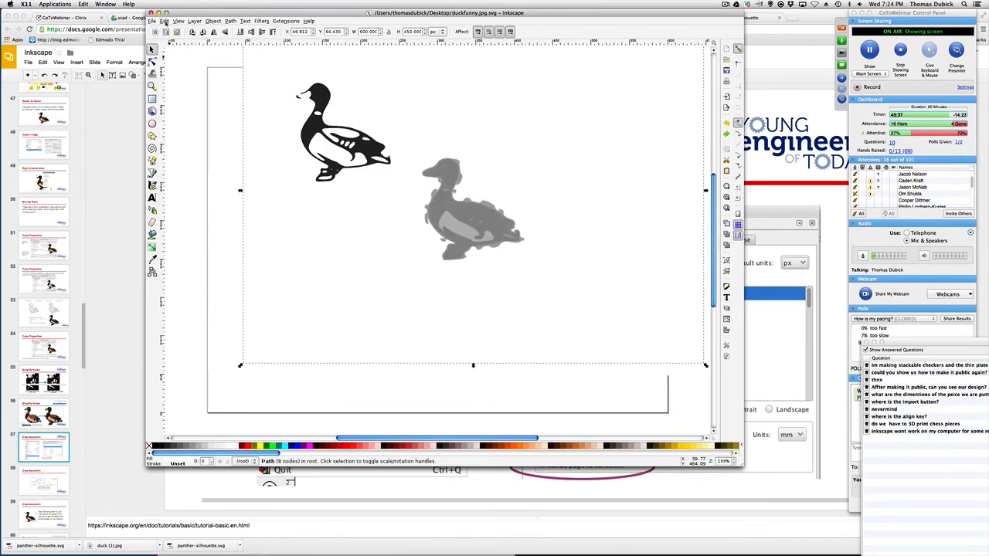
pyautogui.click(163, 20)
pyautogui.click(182, 28)
pyautogui.click(164, 21)
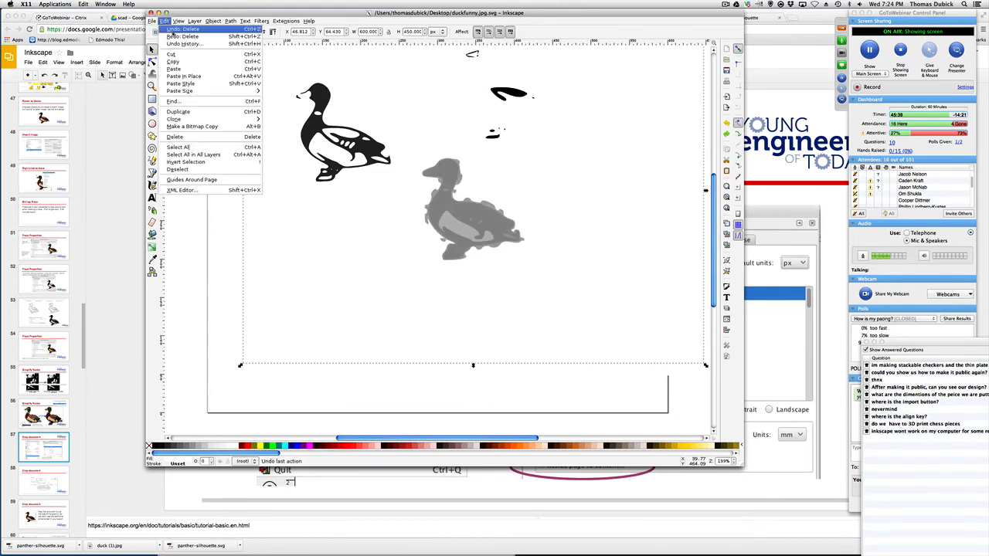
pyautogui.click(172, 28)
pyautogui.click(164, 21)
pyautogui.click(170, 29)
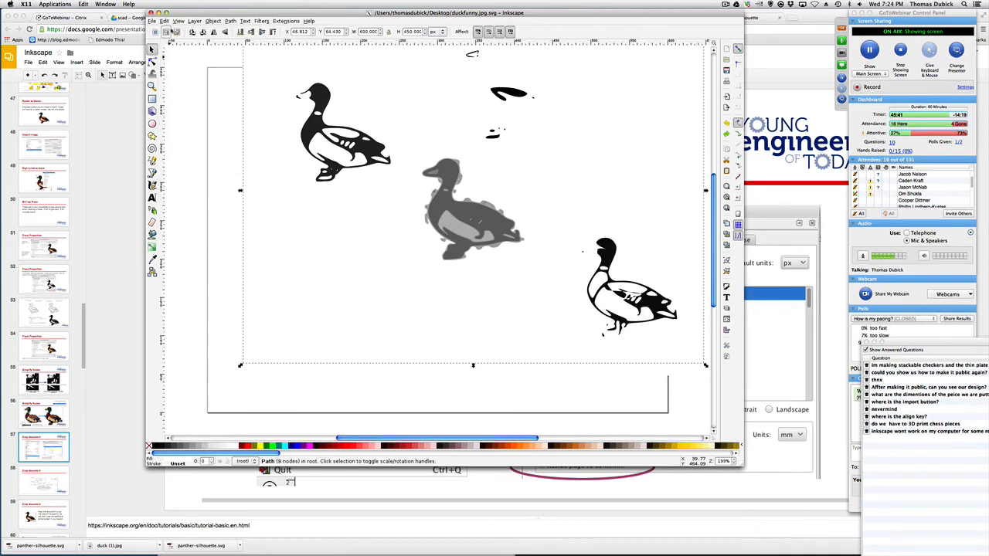
pyautogui.click(164, 21)
pyautogui.click(171, 28)
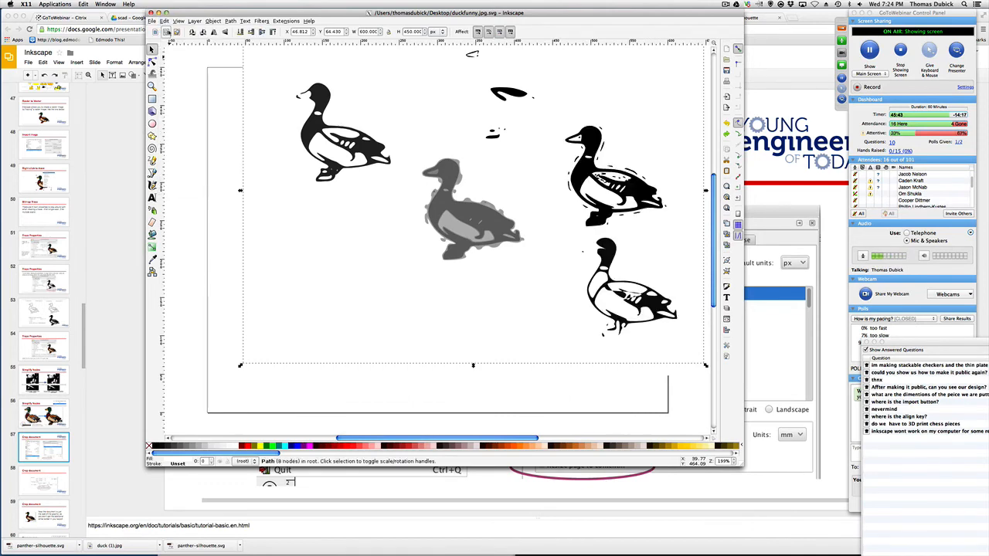
# Delete the two black ducks to the right of the gray duck, the lower one first.
pyautogui.click(622, 294)
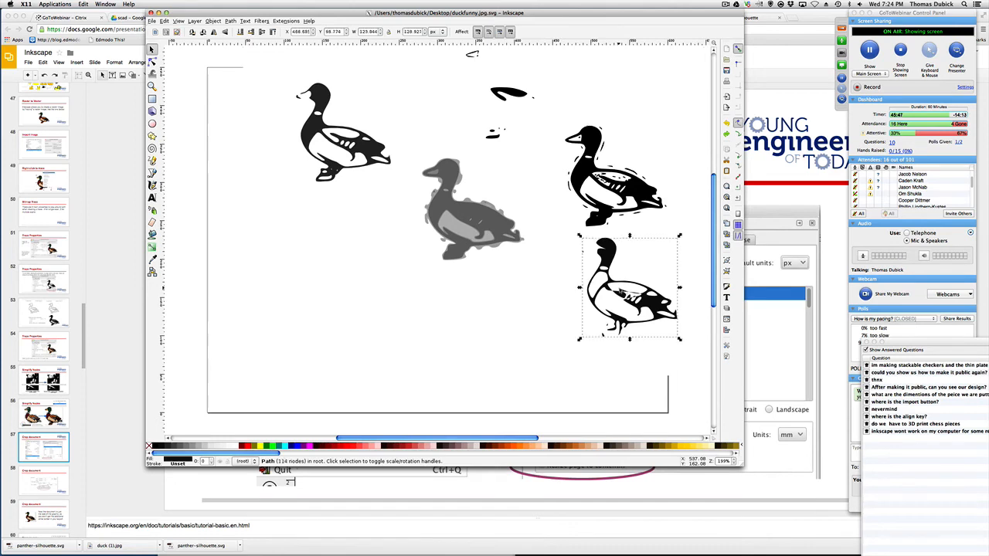
pyautogui.press('Delete')
pyautogui.click(626, 220)
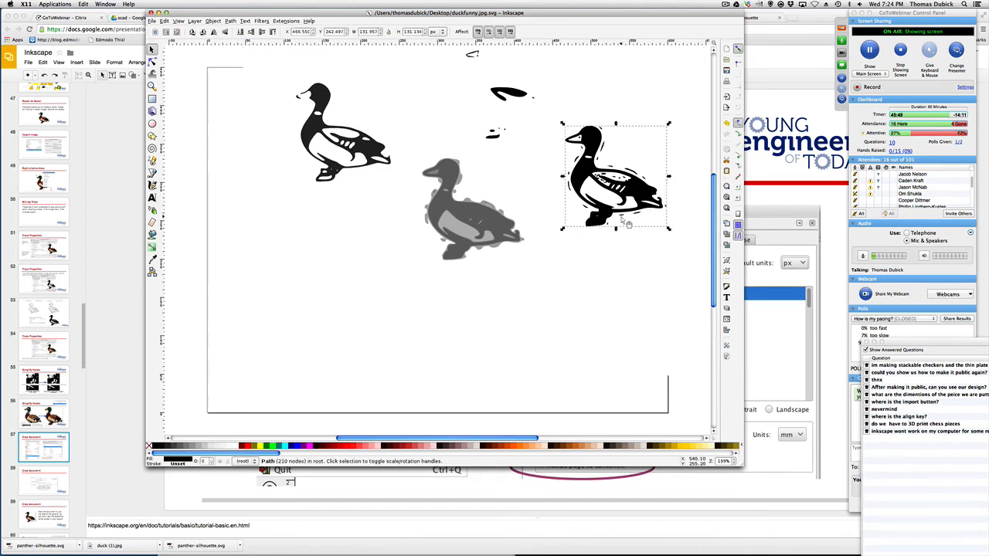
pyautogui.press('Delete')
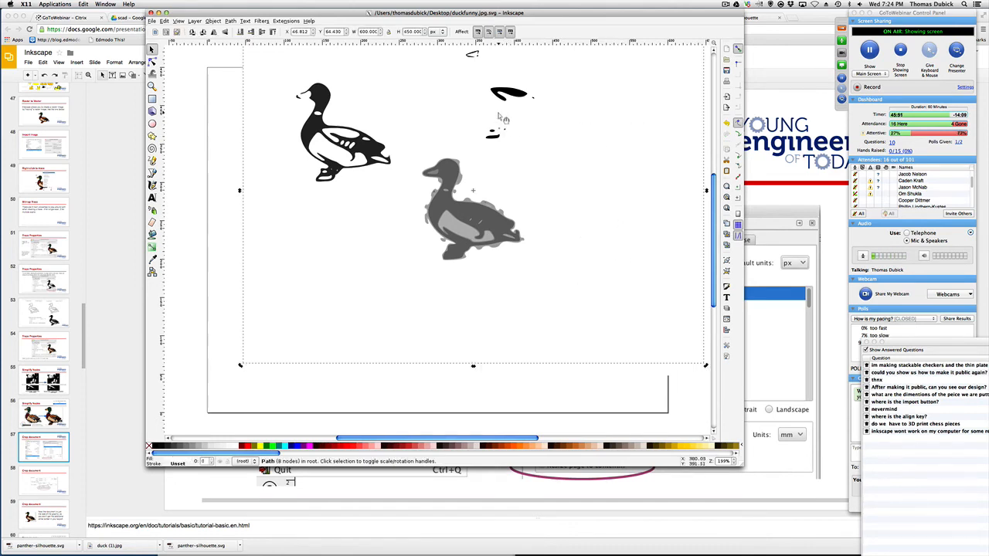
# Delete the gray duck's stacked layers one by one and the small black fragments above it.
pyautogui.click(463, 225)
pyautogui.press('Escape')
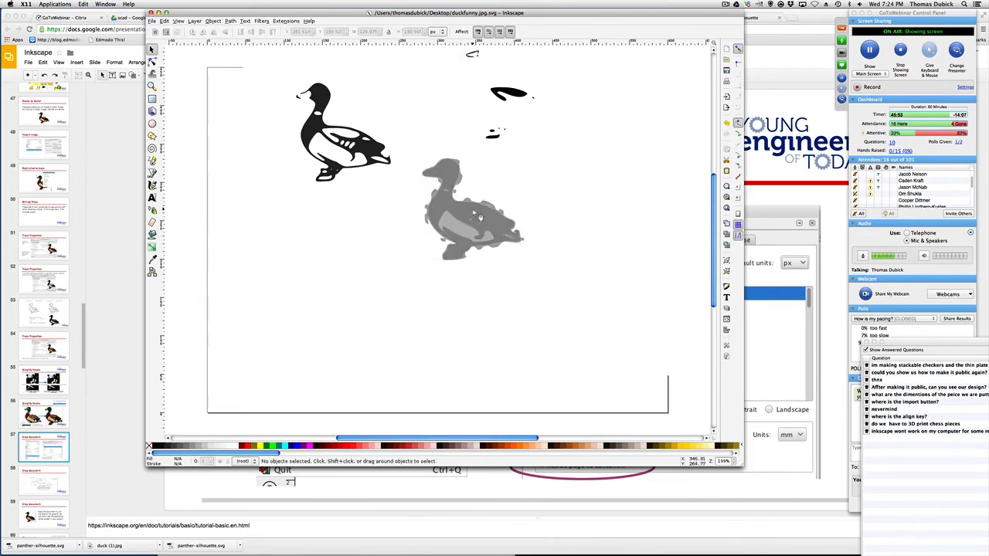
pyautogui.click(473, 211)
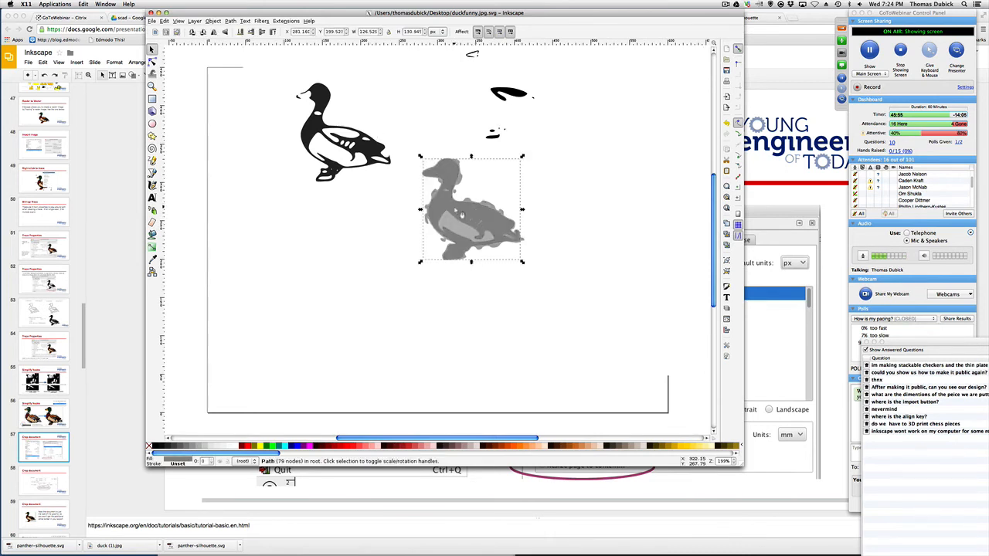
pyautogui.press('Escape')
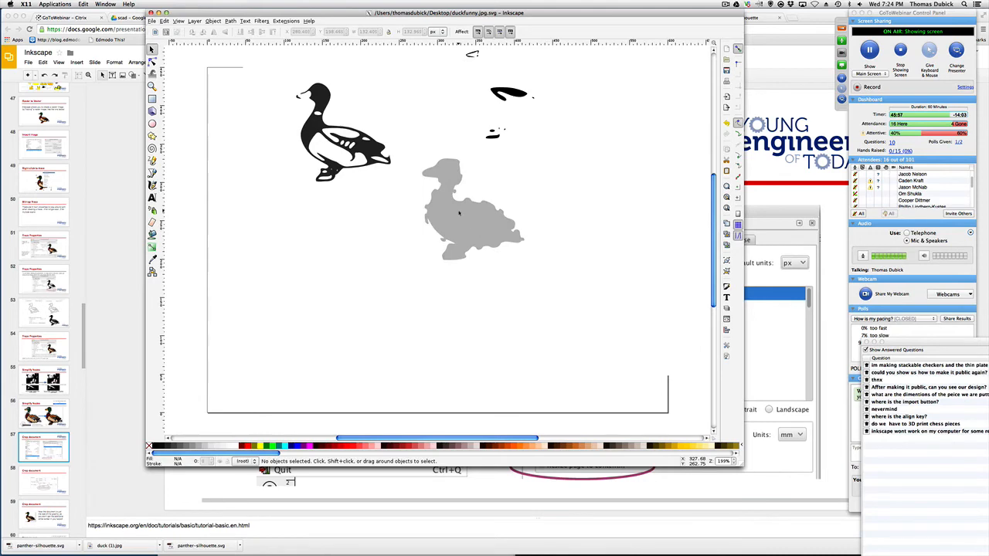
pyautogui.click(458, 213)
pyautogui.press('Delete')
pyautogui.moveTo(507, 158); pyautogui.dragTo(462, 46)
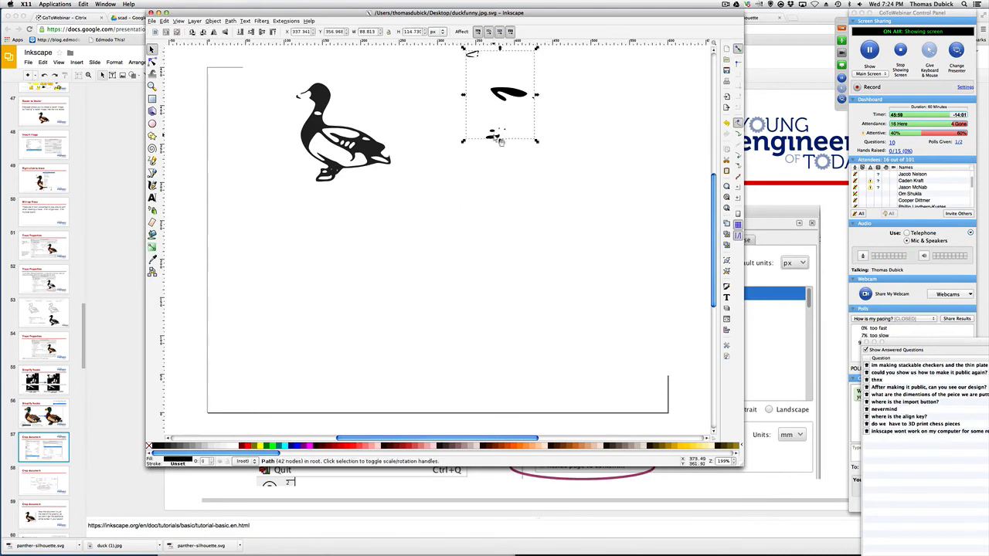
pyautogui.press('Delete')
# Move the black duck toward the page center and resize the page to the selected duck in the Document Properties.
pyautogui.moveTo(350, 158); pyautogui.dragTo(456, 215)
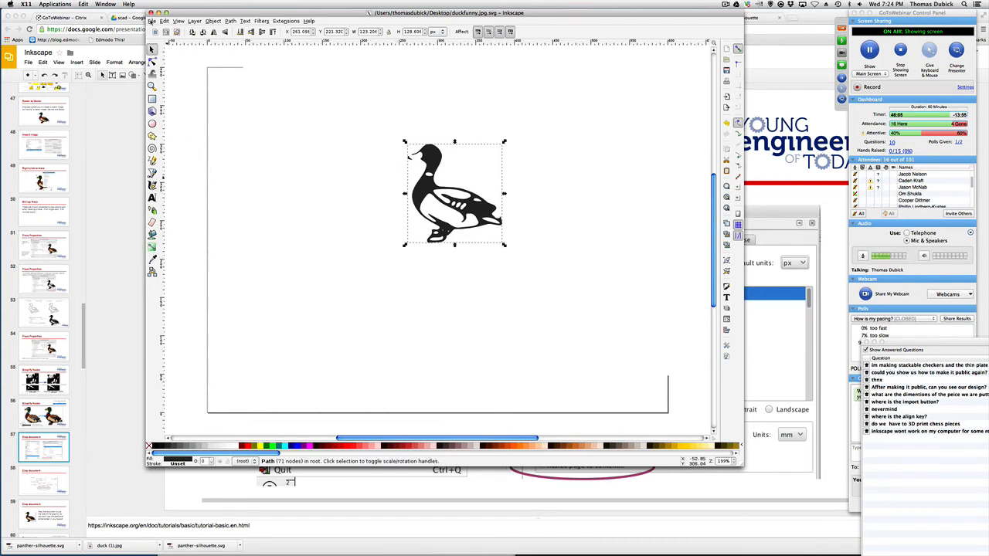
pyautogui.click(152, 22)
pyautogui.click(177, 130)
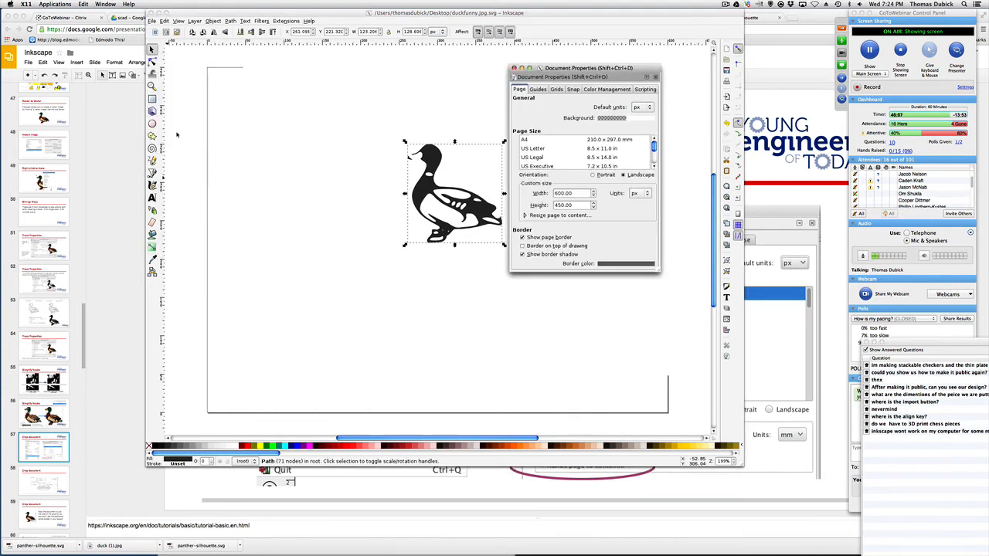
pyautogui.click(525, 215)
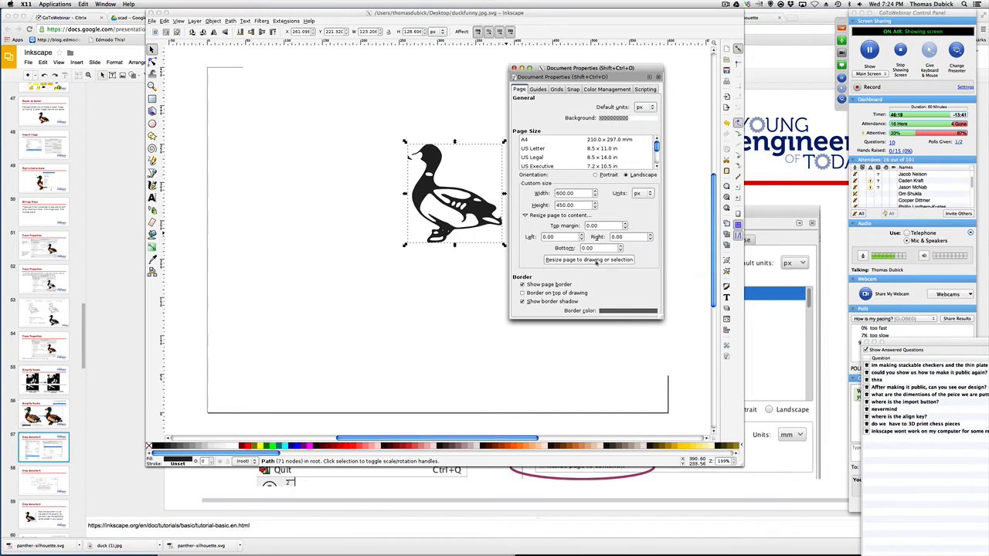
pyautogui.click(596, 261)
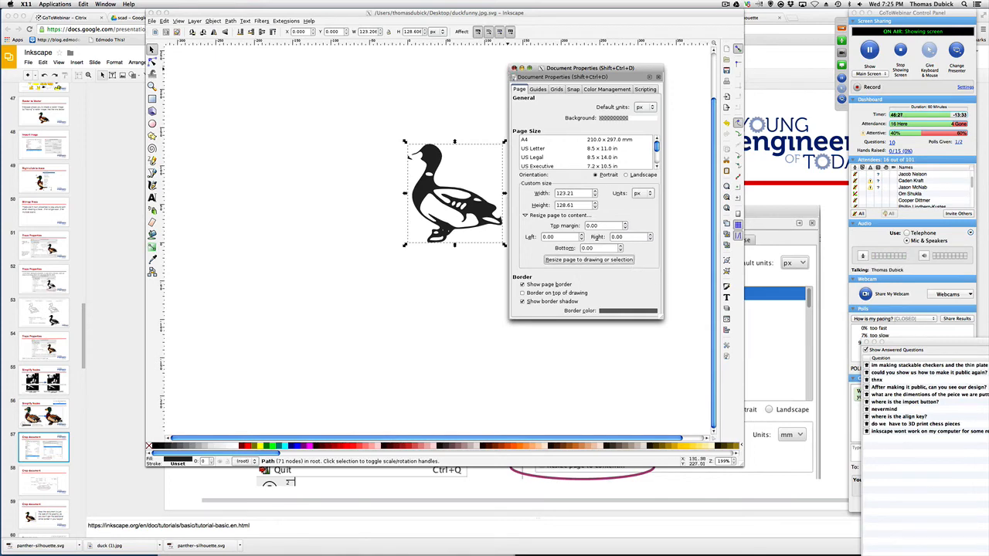
pyautogui.click(514, 68)
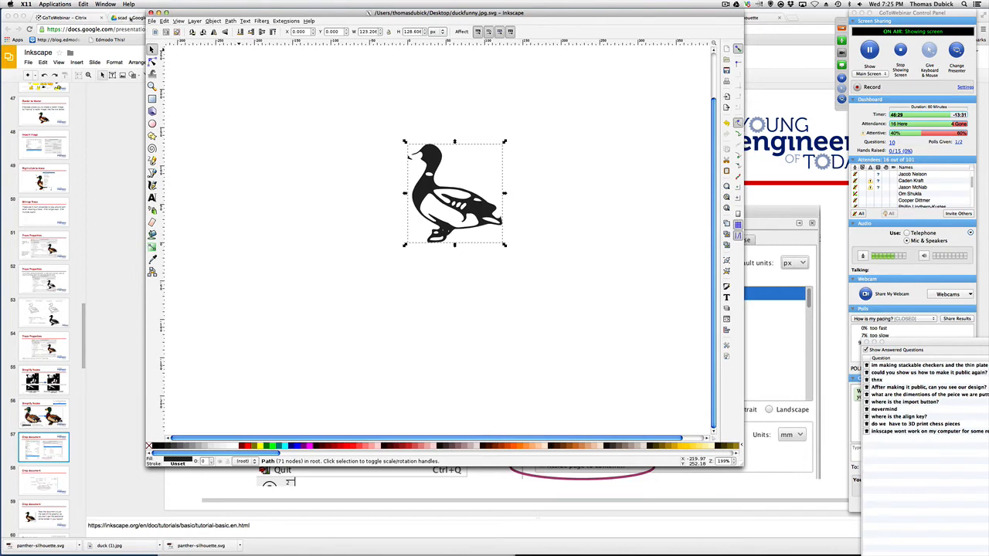
# Save the cropped drawing to the Desktop as a new Inkscape SVG named newduck2.svg.
pyautogui.click(152, 21)
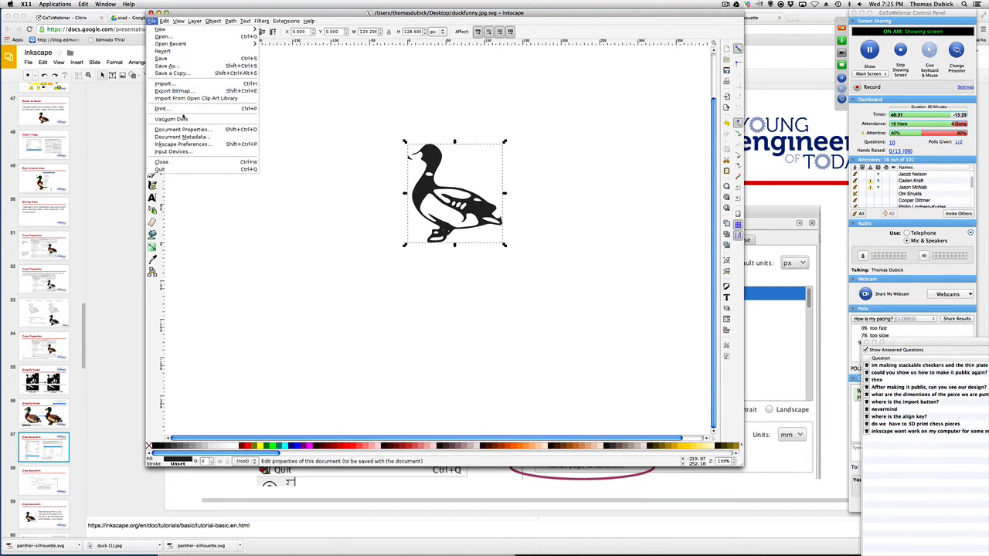
pyautogui.click(172, 65)
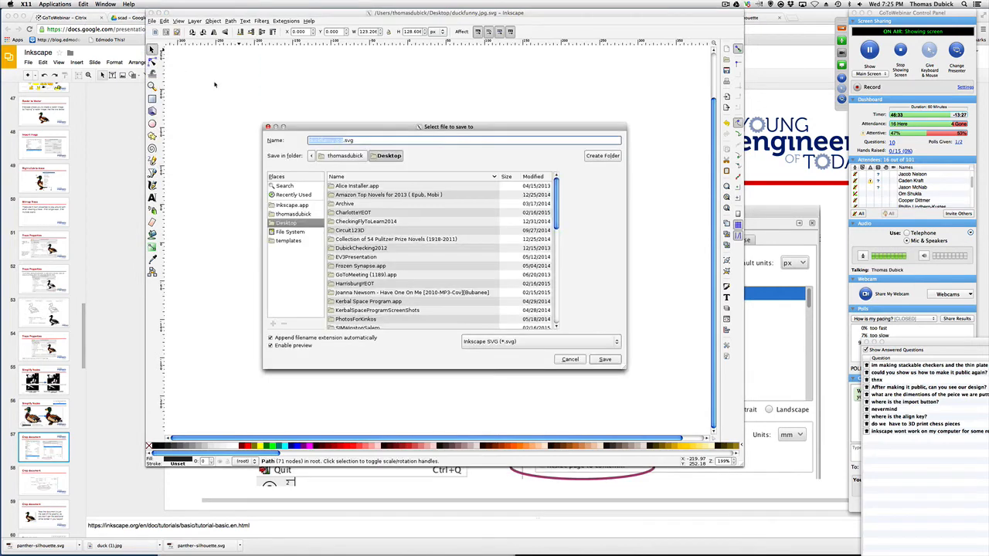
pyautogui.click(337, 141)
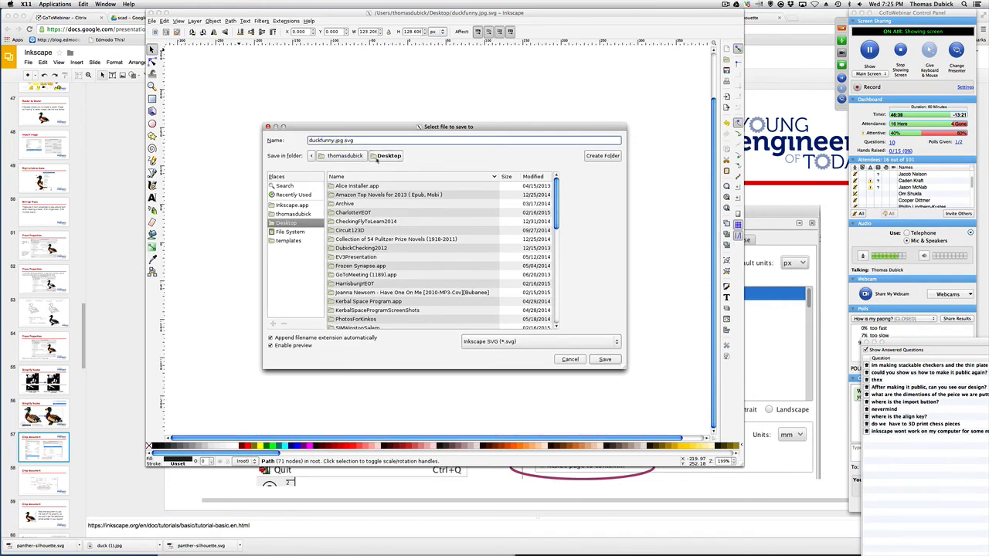
pyautogui.press('BackSpace')
pyautogui.press('BackSpace')
pyautogui.press('BackSpace')
pyautogui.write('ne')
pyautogui.write('2')
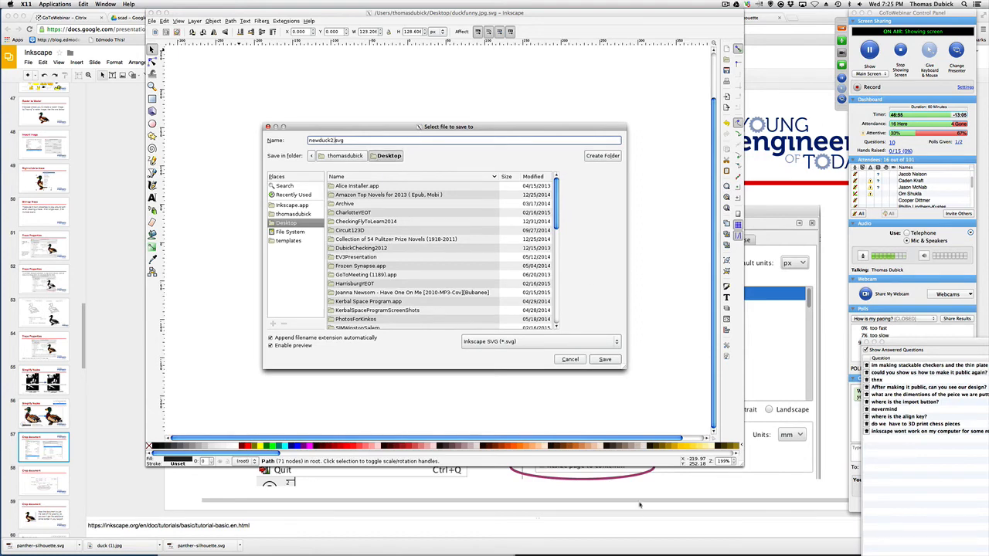
pyautogui.click(606, 361)
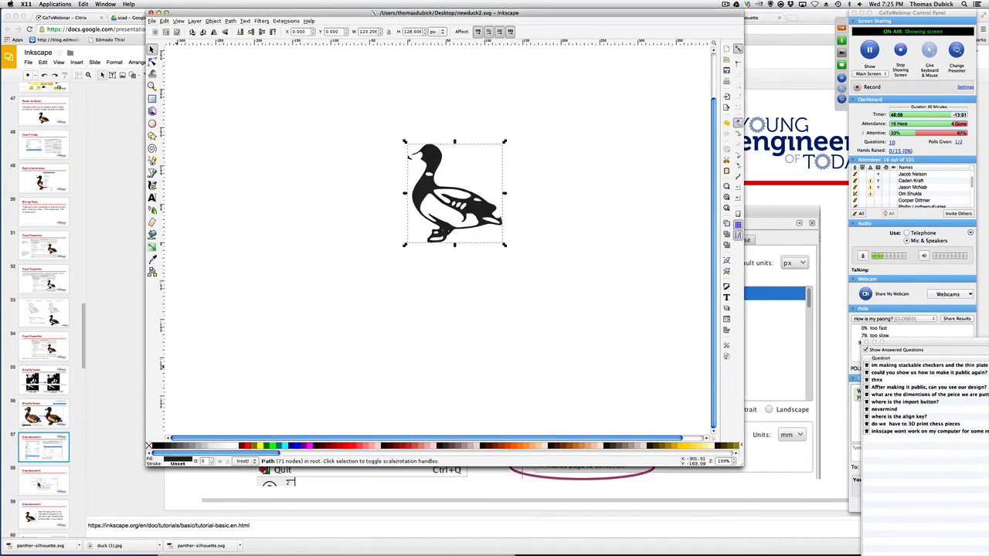
# Switch to the Inkscape presentation in Google Slides and review the two Crop document slides about resizing the page to its content.
pyautogui.click(40, 484)
pyautogui.click(40, 483)
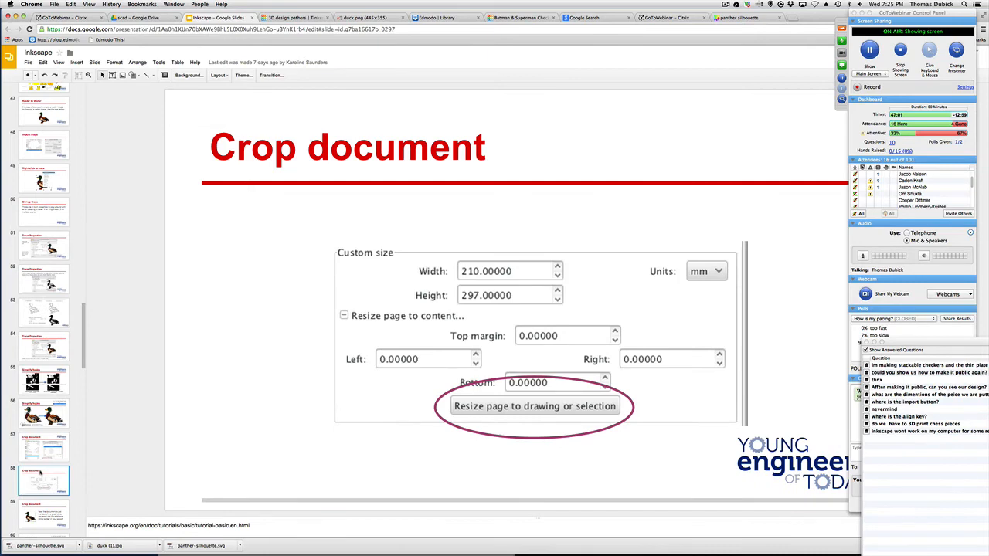
pyautogui.press('Up')
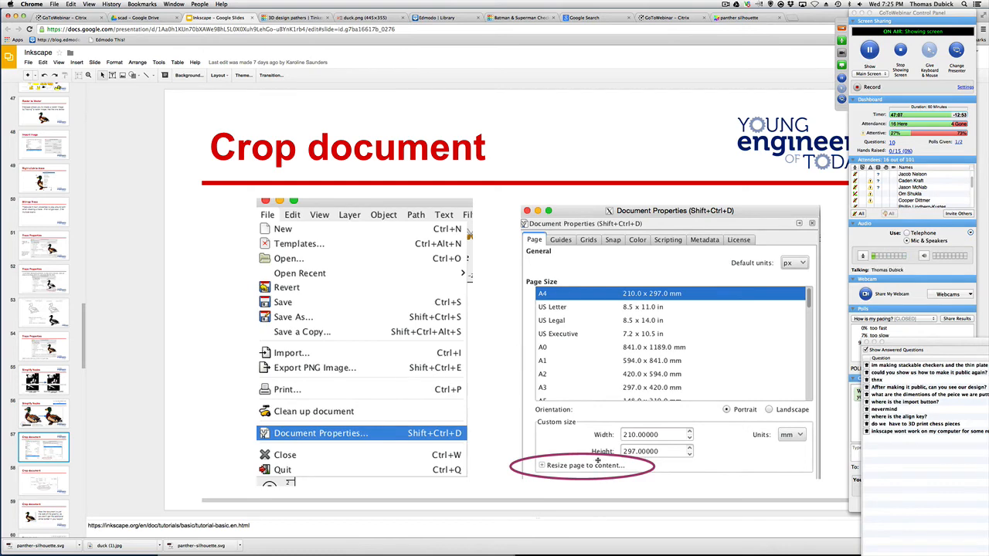
pyautogui.press('Down')
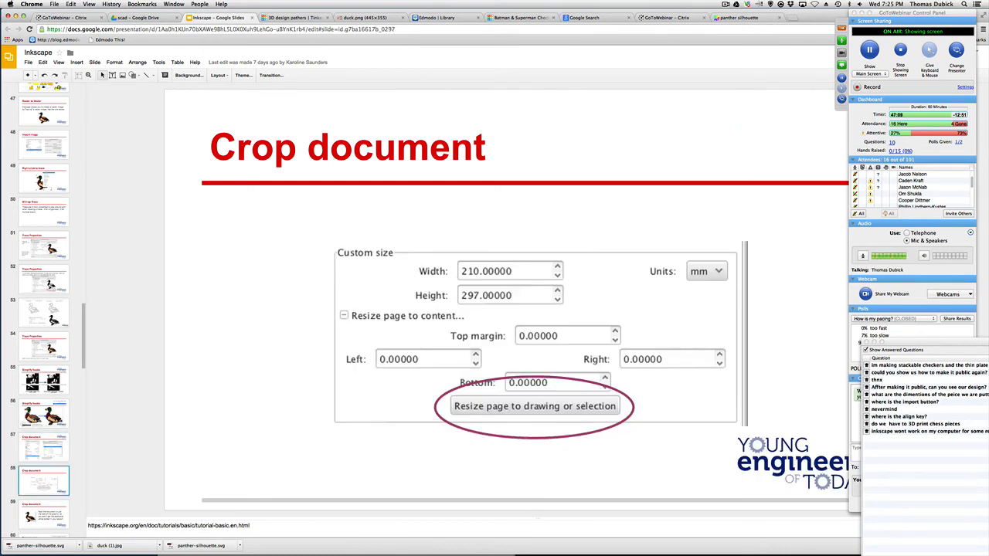
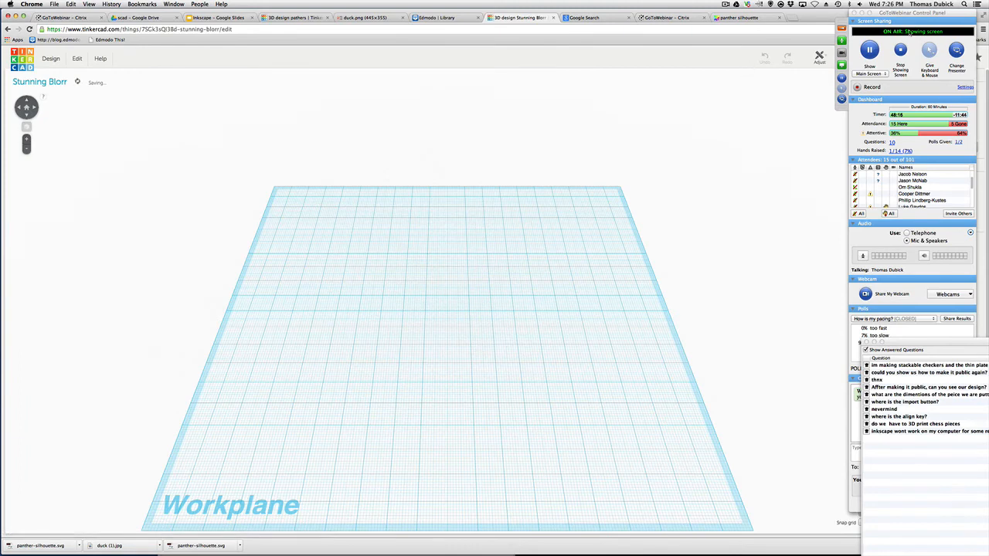
# Move the webinar windows aside and choose newduck2.svg from the Desktop as the file to import into the Tinkercad design.
pyautogui.moveTo(917, 13); pyautogui.dragTo(987, 260)
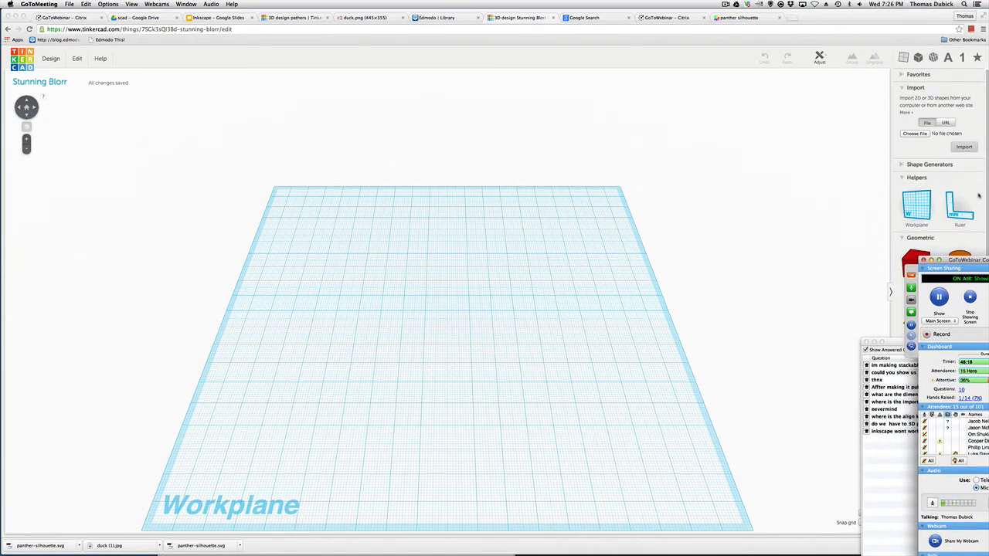
pyautogui.click(924, 134)
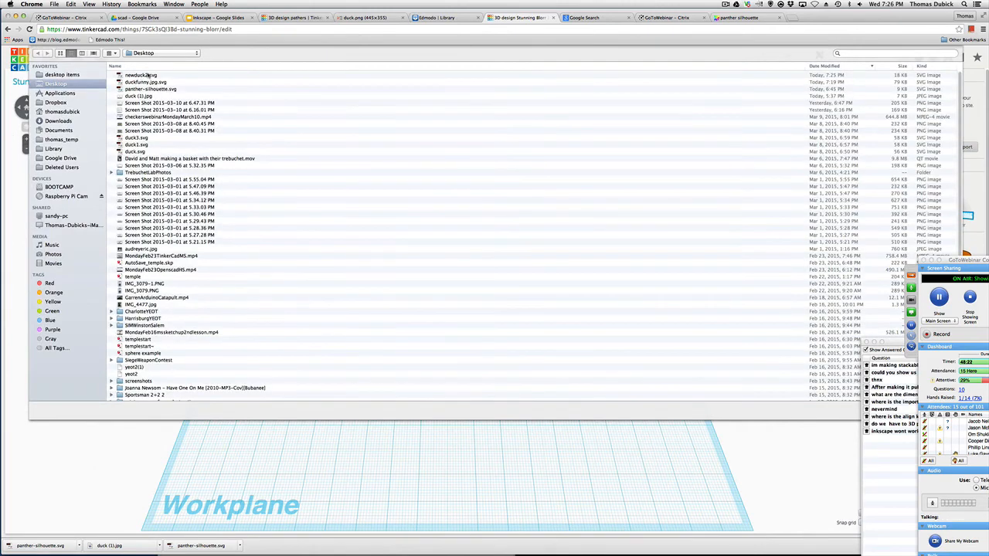
pyautogui.click(148, 75)
pyautogui.moveTo(957, 262); pyautogui.dragTo(988, 454)
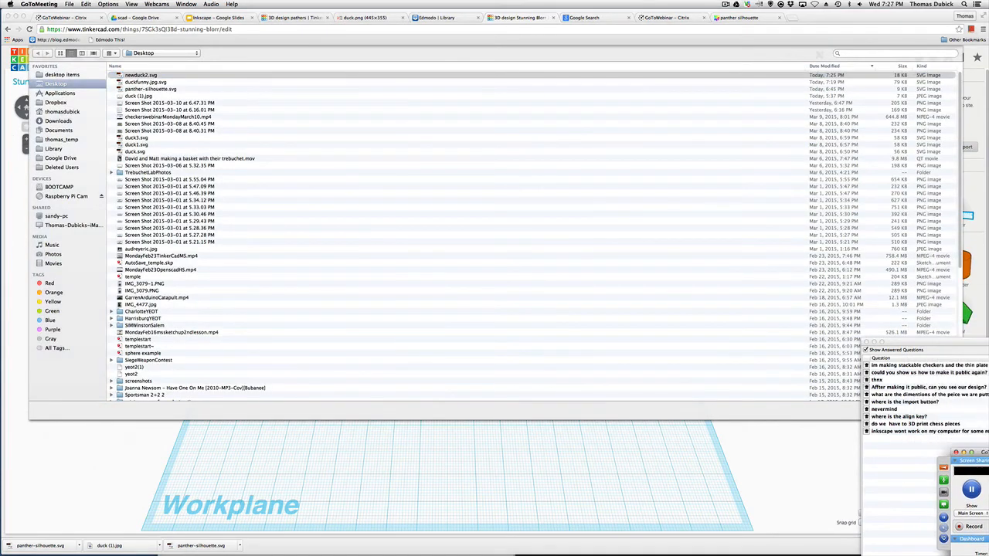
pyautogui.click(932, 337)
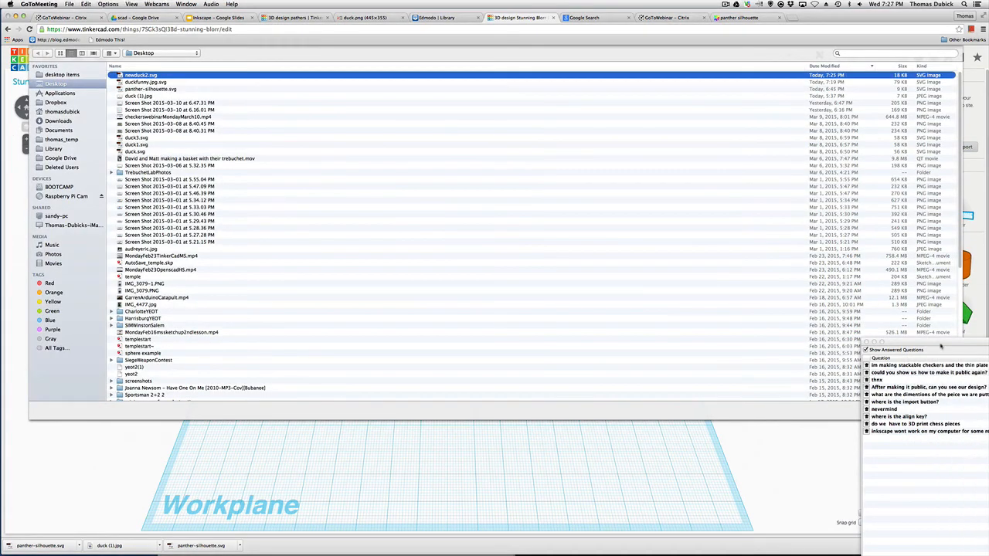
pyautogui.moveTo(941, 343); pyautogui.dragTo(988, 492)
pyautogui.click(939, 411)
pyautogui.click(938, 411)
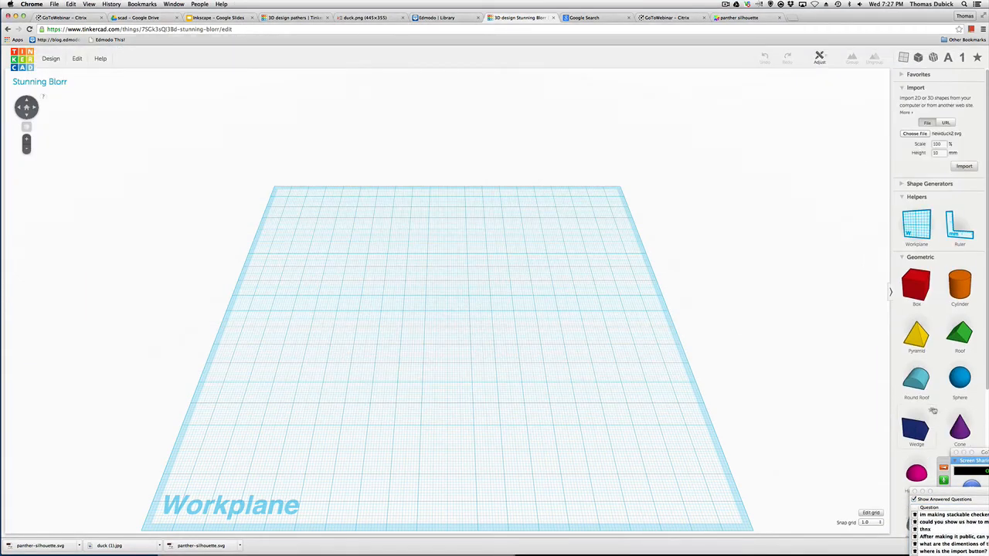
# Try importing newduck2.svg at 100% scale and 10 mm height, and delete the imported shape from the workplane.
pyautogui.click(962, 167)
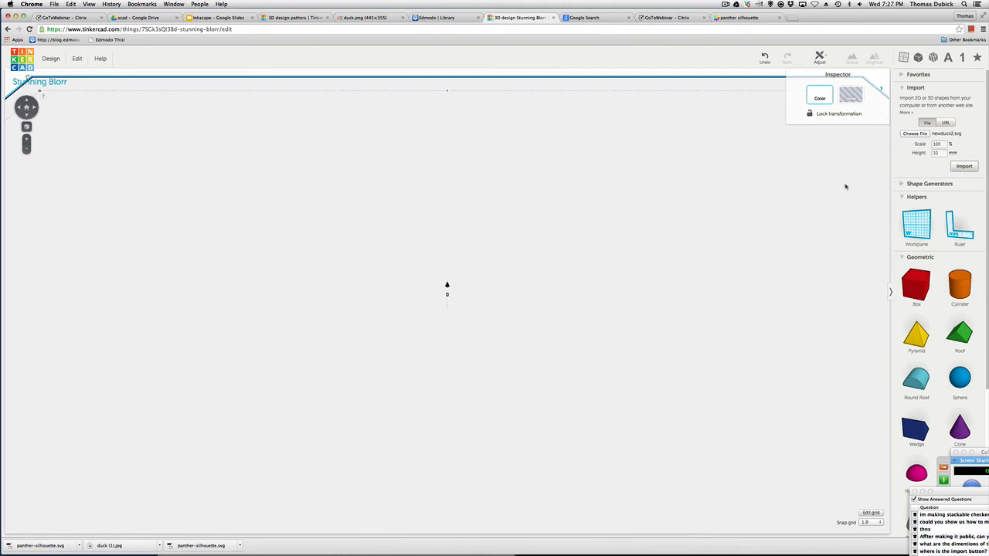
pyautogui.scroll(5, 619, 380)
pyautogui.scroll(-3, 619, 380)
pyautogui.scroll(2, 618, 381)
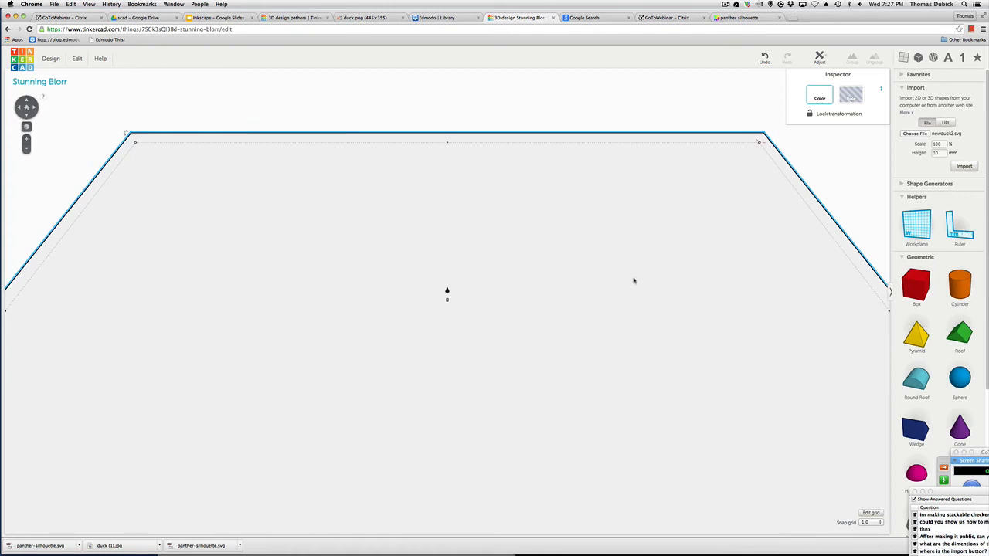
pyautogui.press('Delete')
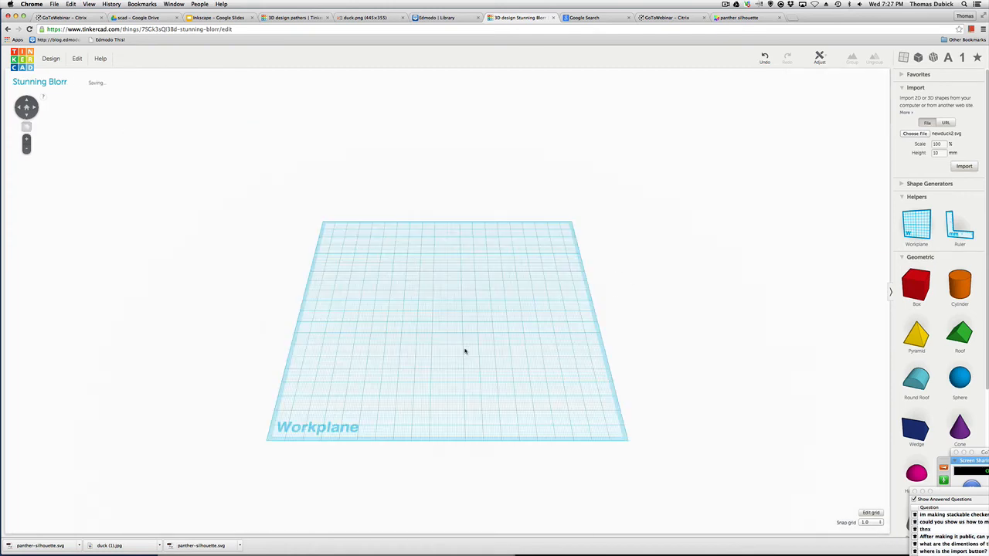
# Import newduck2.svg onto the workplane at 10% scale and 4 mm height.
pyautogui.click(946, 144)
pyautogui.click(943, 153)
pyautogui.press('BackSpace')
pyautogui.click(970, 167)
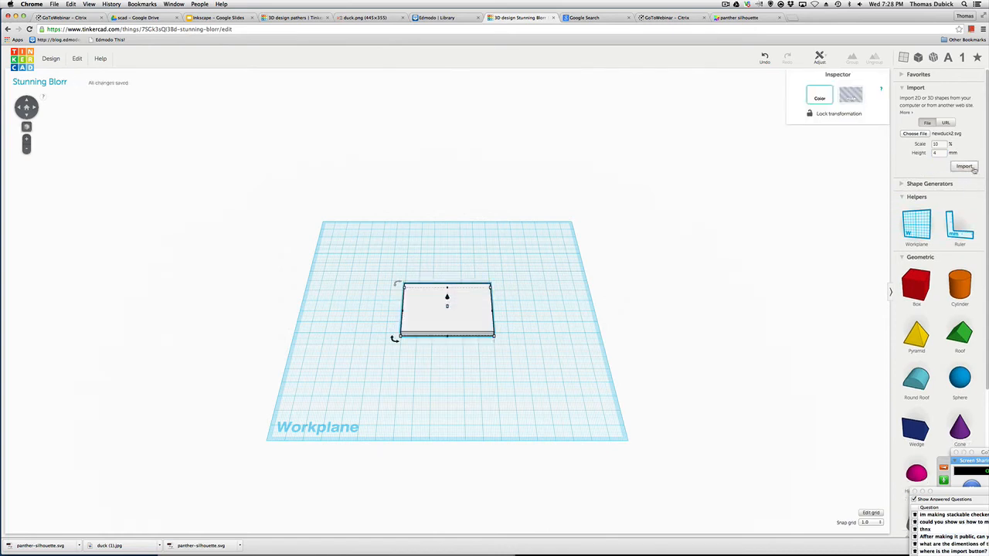
pyautogui.click(503, 358)
pyautogui.click(473, 309)
pyautogui.moveTo(473, 309); pyautogui.dragTo(483, 343, button='right')
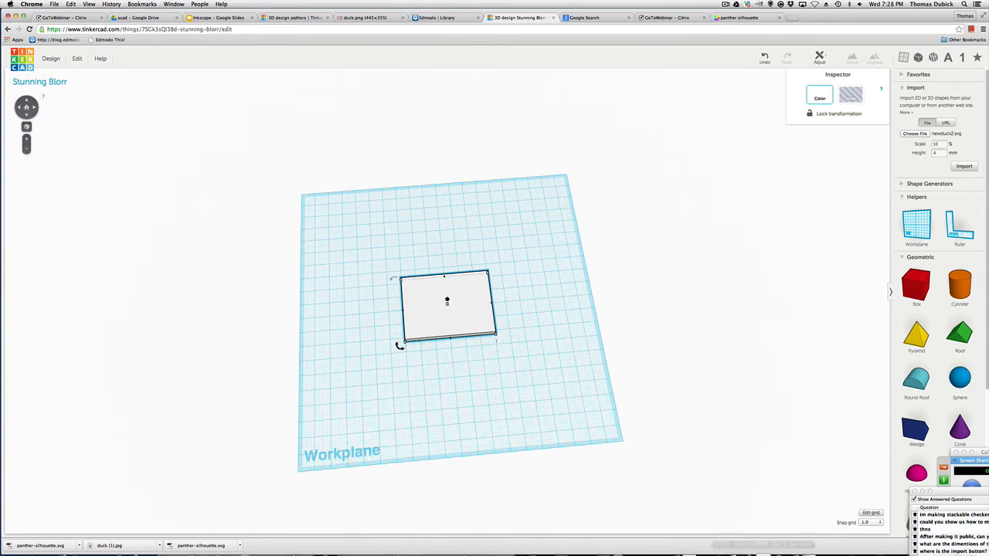
# Switch to Inkscape, select the black duck and save the drawing again as newduck2.svg, replacing the existing file.
pyautogui.moveTo(850, 545)
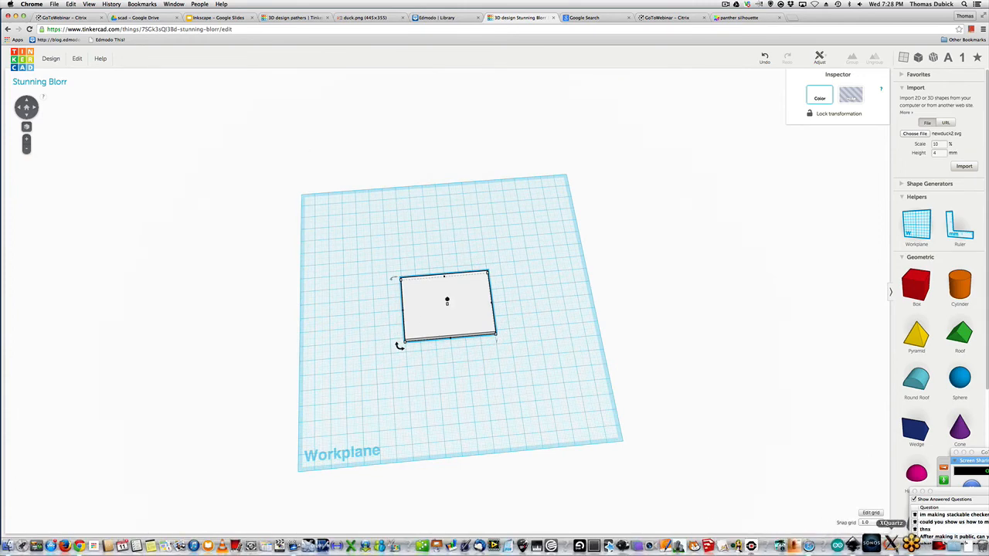
pyautogui.click(858, 546)
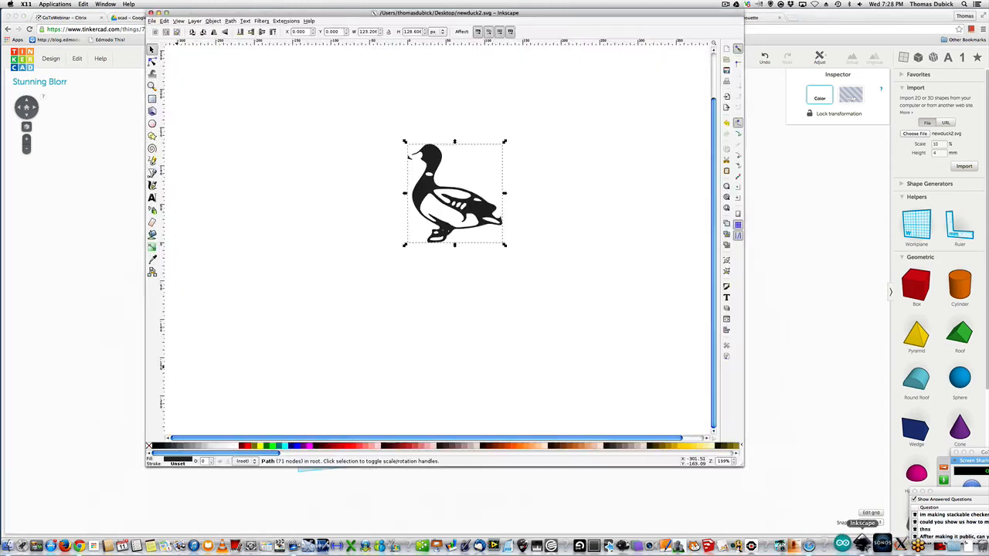
pyautogui.click(553, 334)
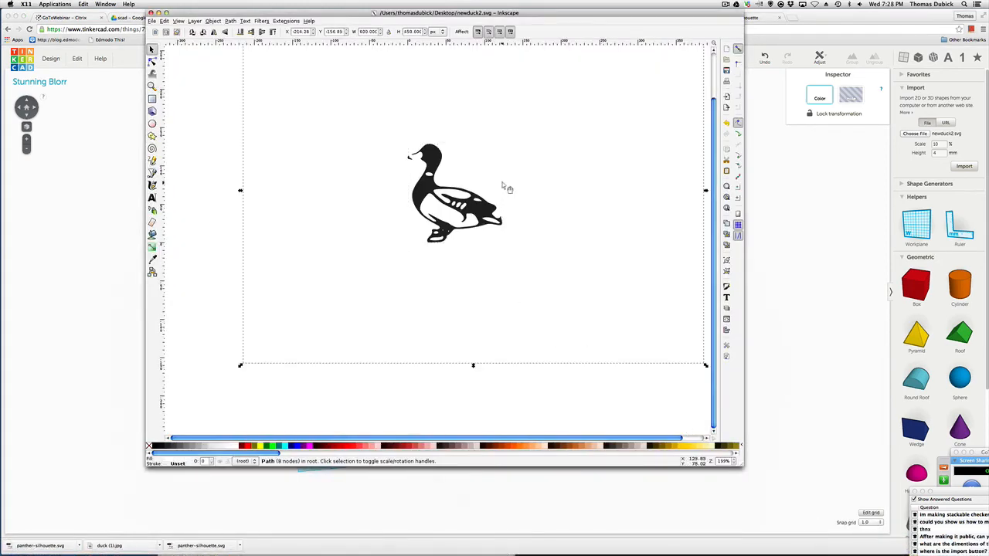
pyautogui.click(450, 195)
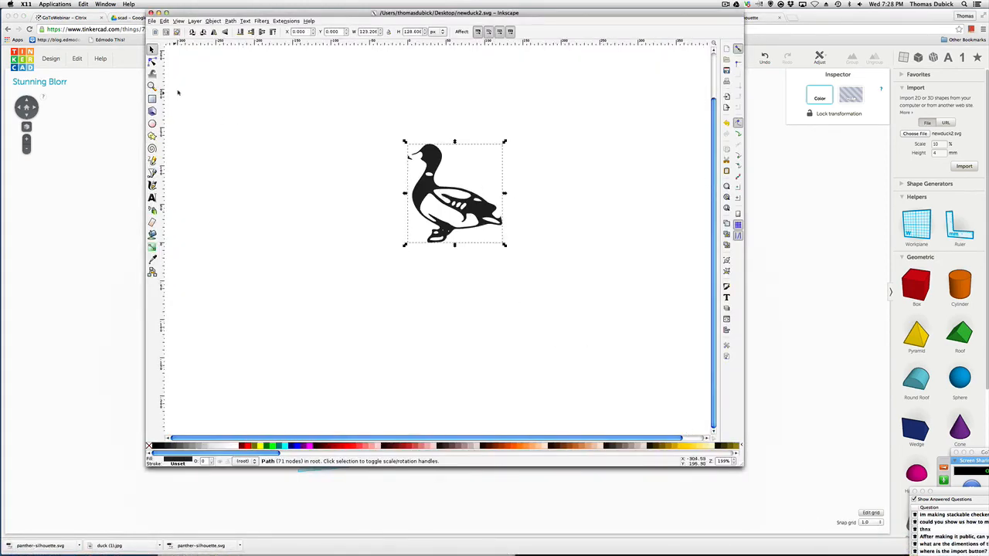
pyautogui.click(152, 21)
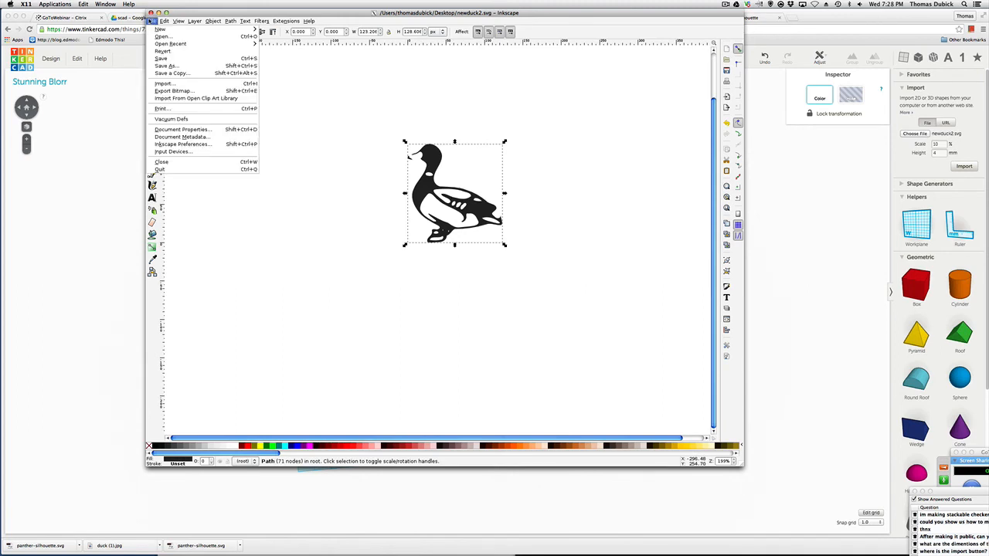
pyautogui.click(170, 66)
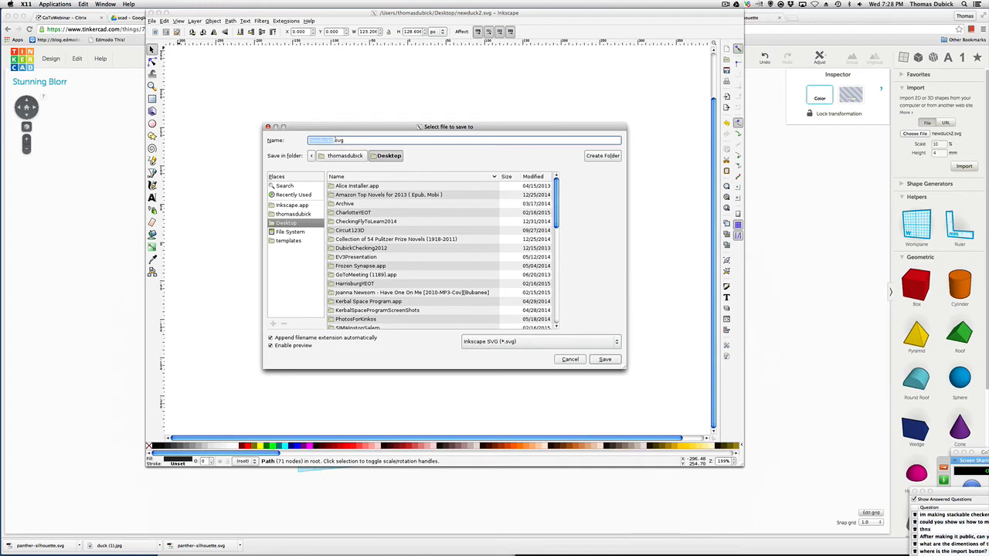
pyautogui.click(605, 360)
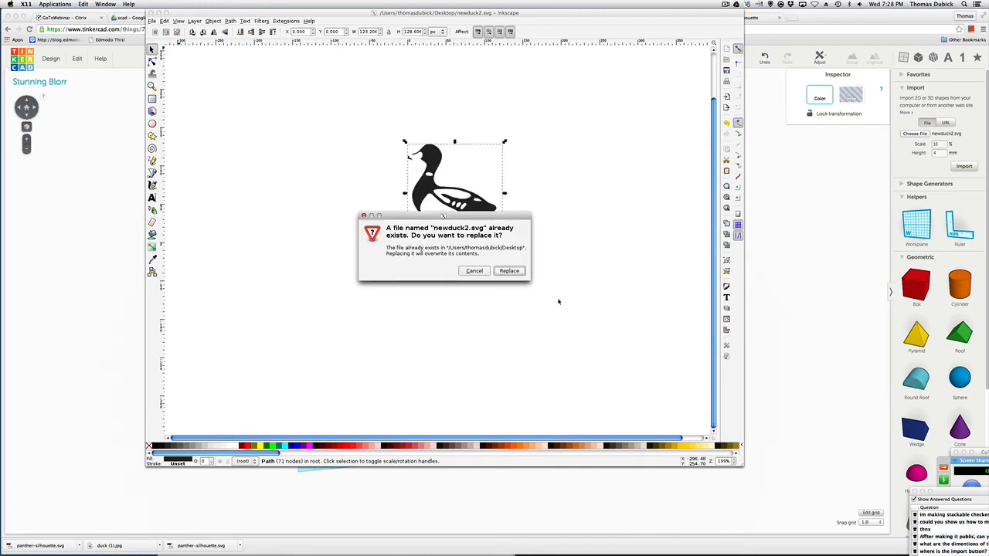
pyautogui.click(505, 270)
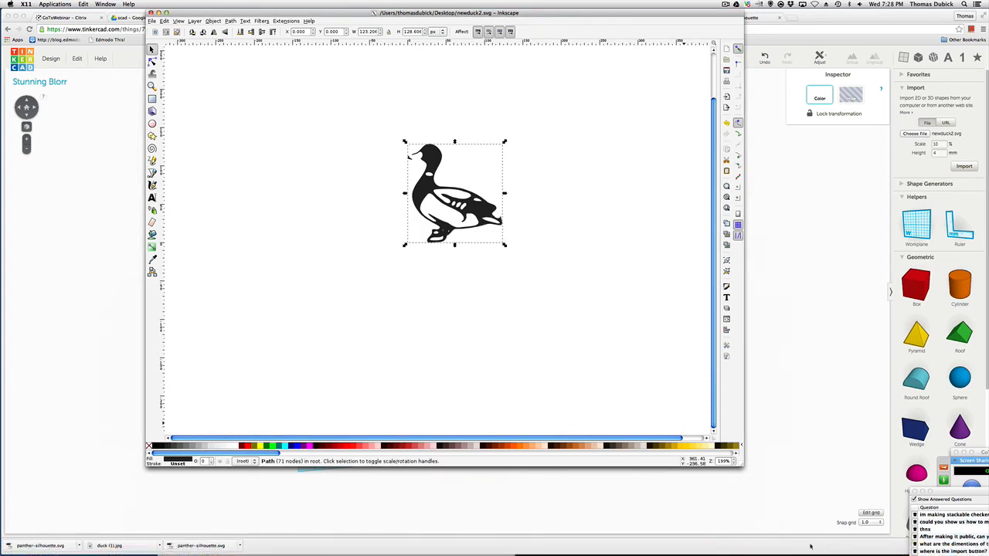
# Return to Tinkercad and choose the newly saved newduck2.svg from the Desktop as the import file.
pyautogui.click(912, 169)
pyautogui.click(913, 134)
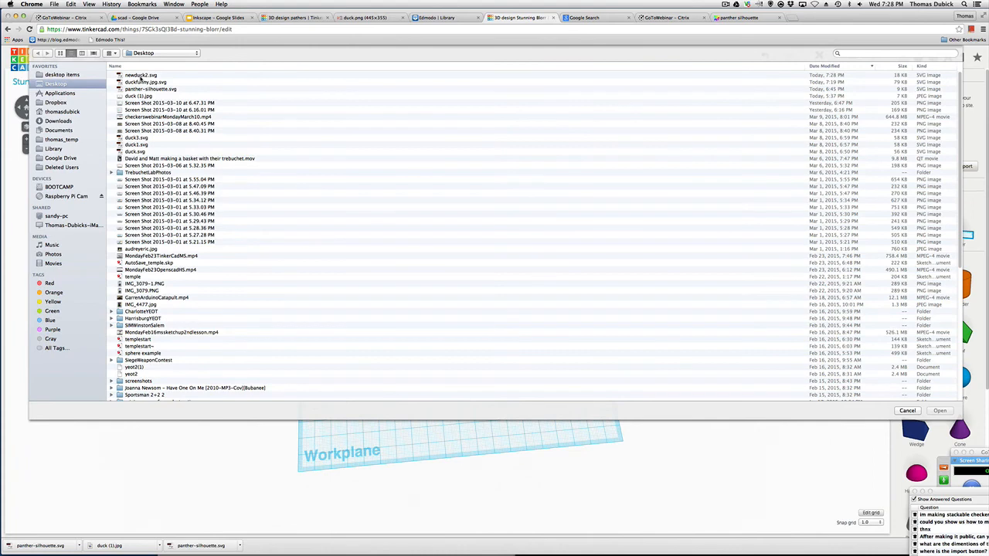
pyautogui.click(140, 76)
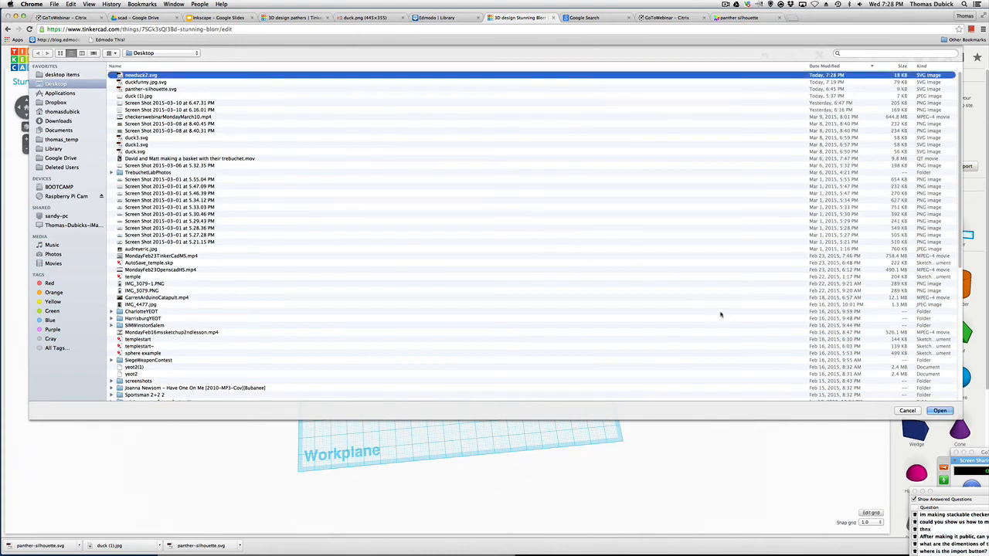
pyautogui.click(939, 410)
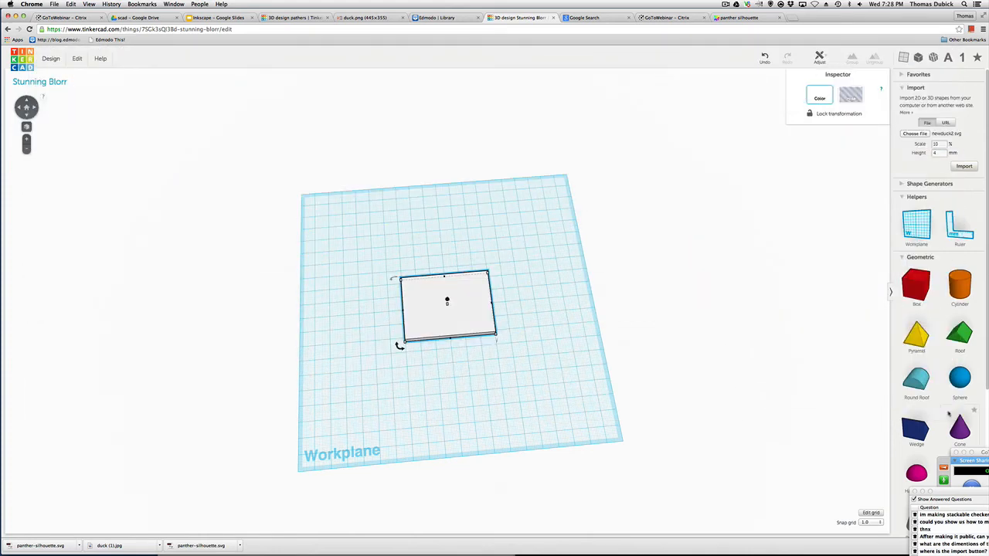
# Try importing newduck2.svg again at 10% scale and 4 mm height, move the new shape toward the back of the workplane, and undo it.
pyautogui.click(962, 166)
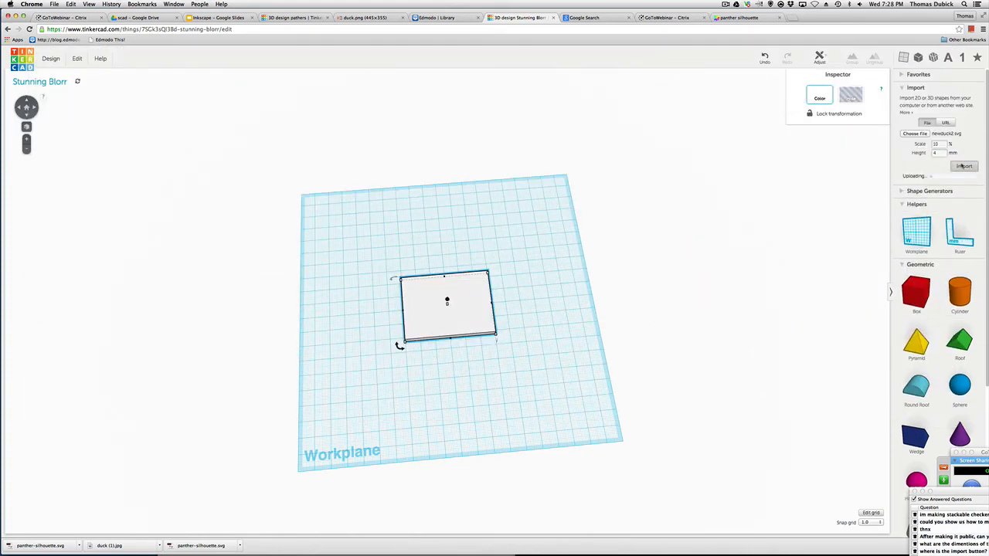
pyautogui.moveTo(475, 298); pyautogui.dragTo(479, 237)
pyautogui.moveTo(506, 260); pyautogui.dragTo(510, 230, button='right')
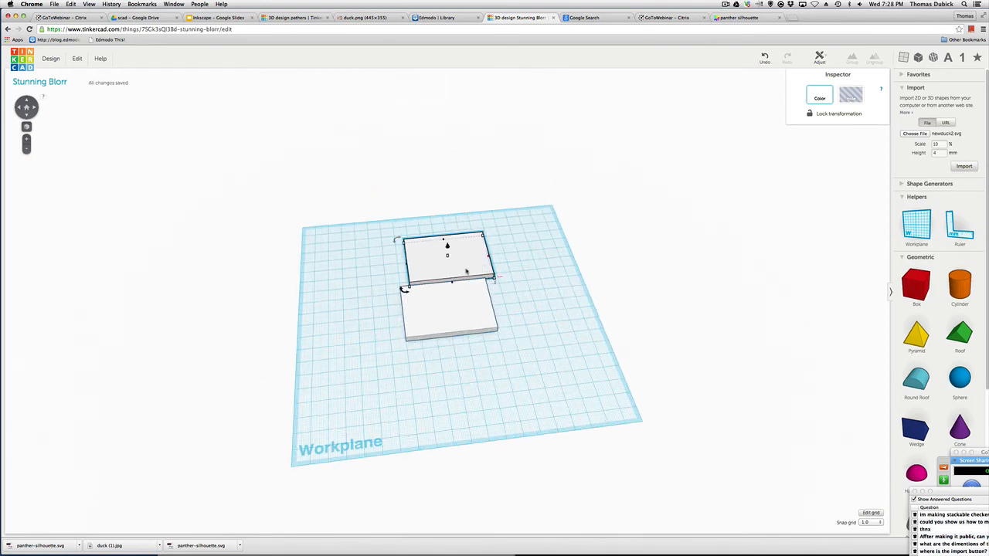
pyautogui.press('super+z')
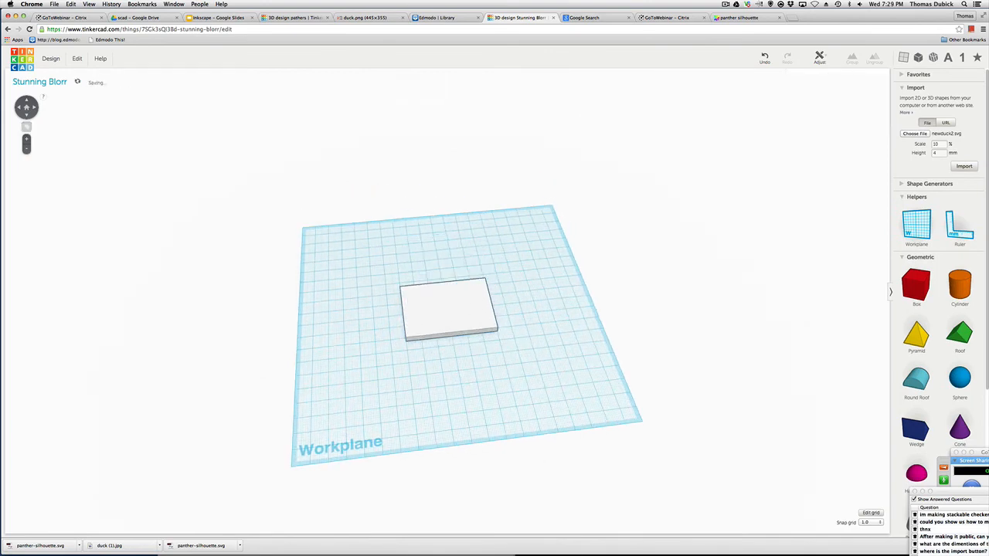
# Delete the remaining imported slab from the workplane.
pyautogui.click(440, 298)
pyautogui.press('Delete')
pyautogui.scroll(3, 500, 260)
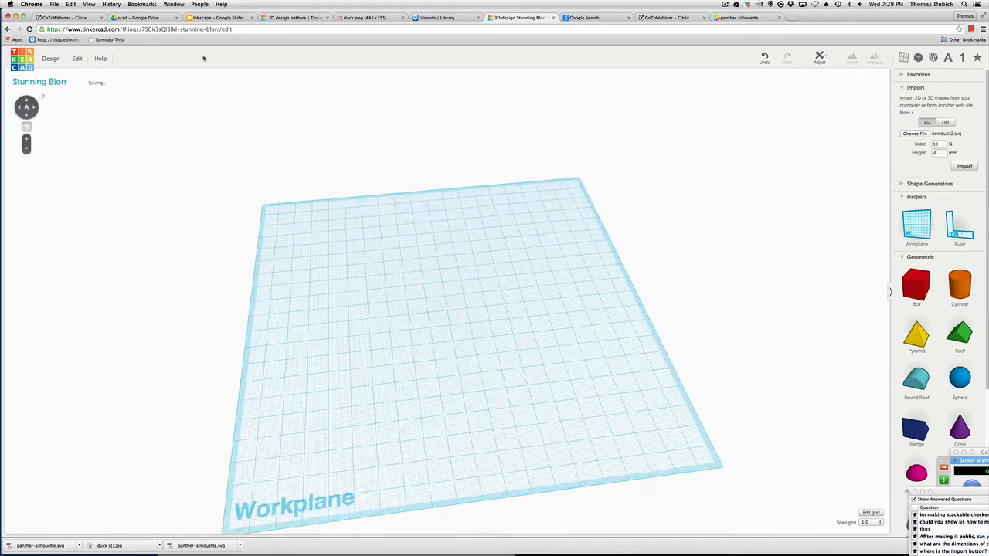
pyautogui.scroll(-3, 332, 207)
pyautogui.scroll(-3, 332, 207)
pyautogui.scroll(3, 332, 206)
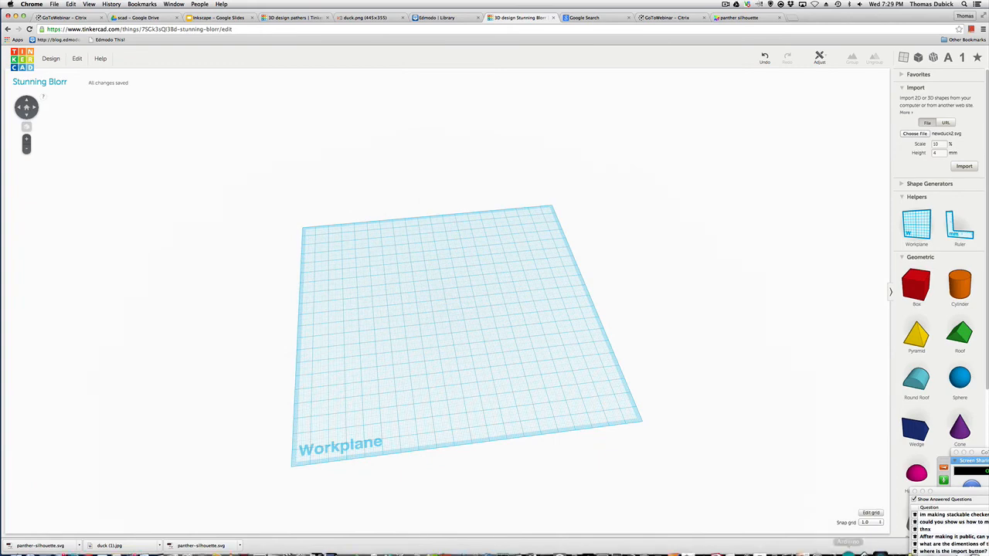
# Switch to Inkscape and open the recent file duck (1).jpg as an embedded image.
pyautogui.moveTo(859, 548)
pyautogui.click(890, 545)
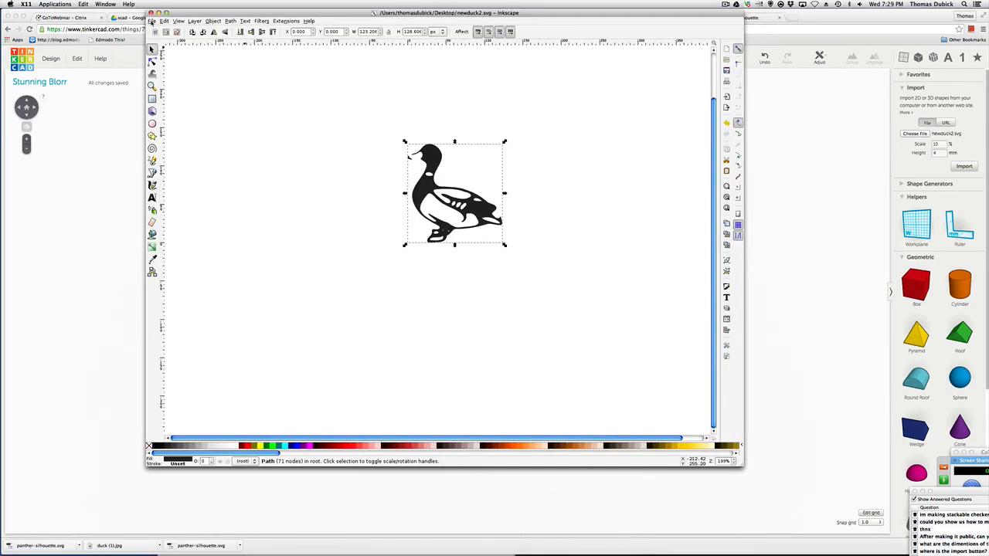
pyautogui.click(152, 21)
pyautogui.moveTo(159, 29)
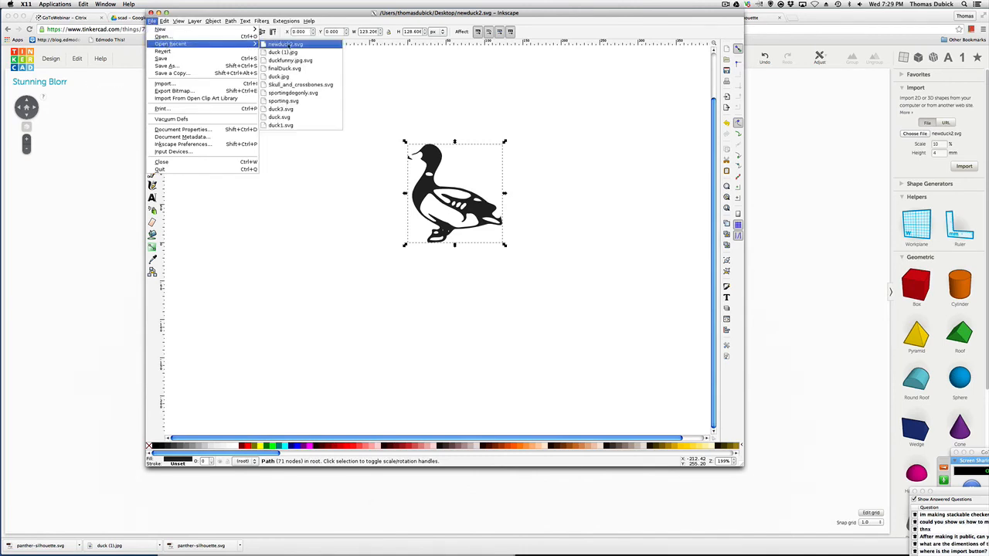
pyautogui.click(289, 51)
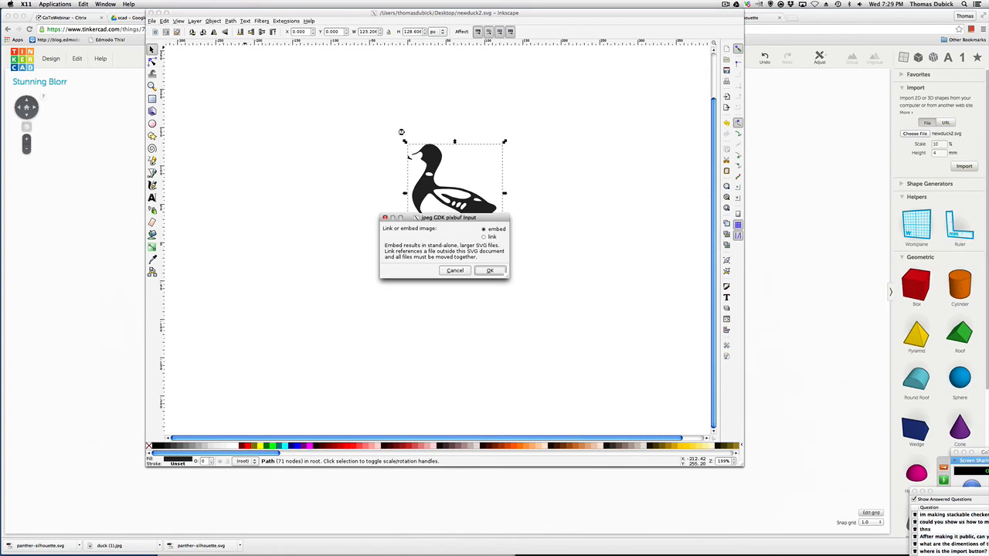
pyautogui.click(488, 272)
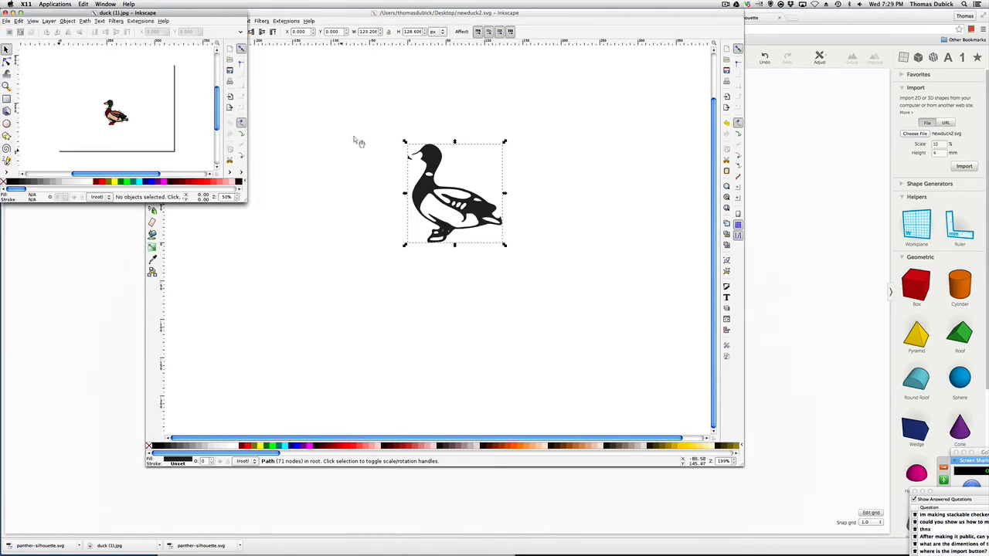
# Close the newduck2.svg drawing and move the duck (1).jpg window into clear view.
pyautogui.click(411, 165)
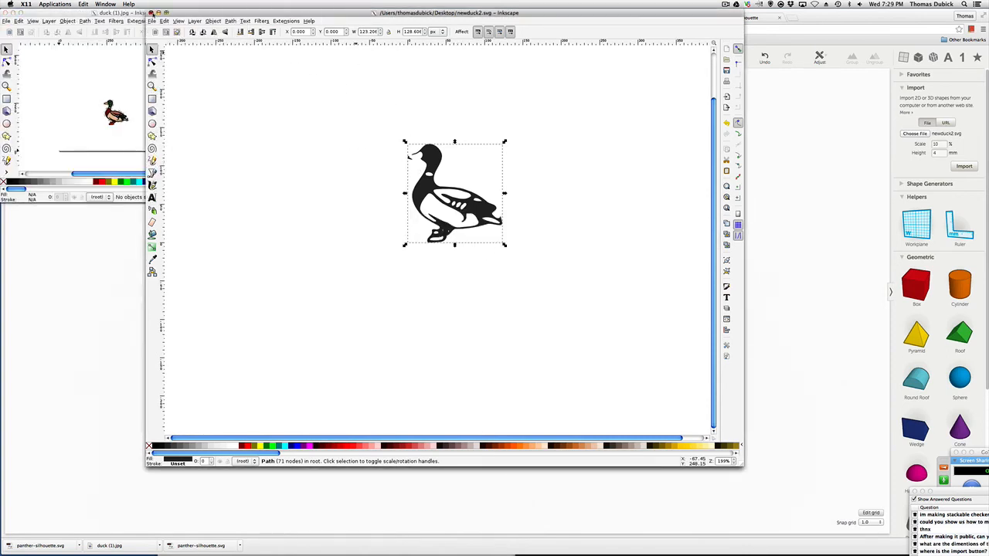
pyautogui.click(152, 13)
pyautogui.moveTo(169, 16); pyautogui.dragTo(586, 59)
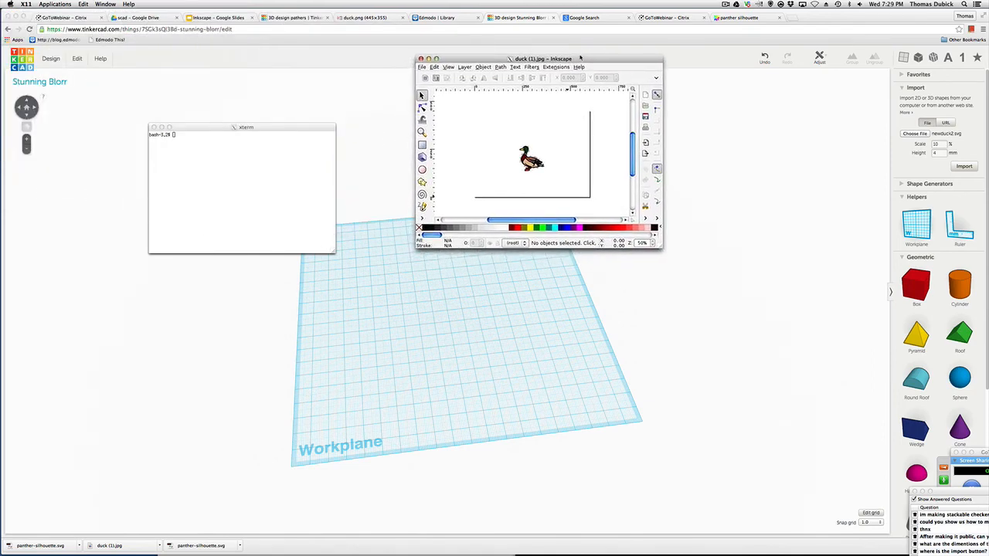
# Trace the duck image with Trace Bitmap, using a single-scan brightness cutoff with a threshold of 0.450.
pyautogui.click(531, 158)
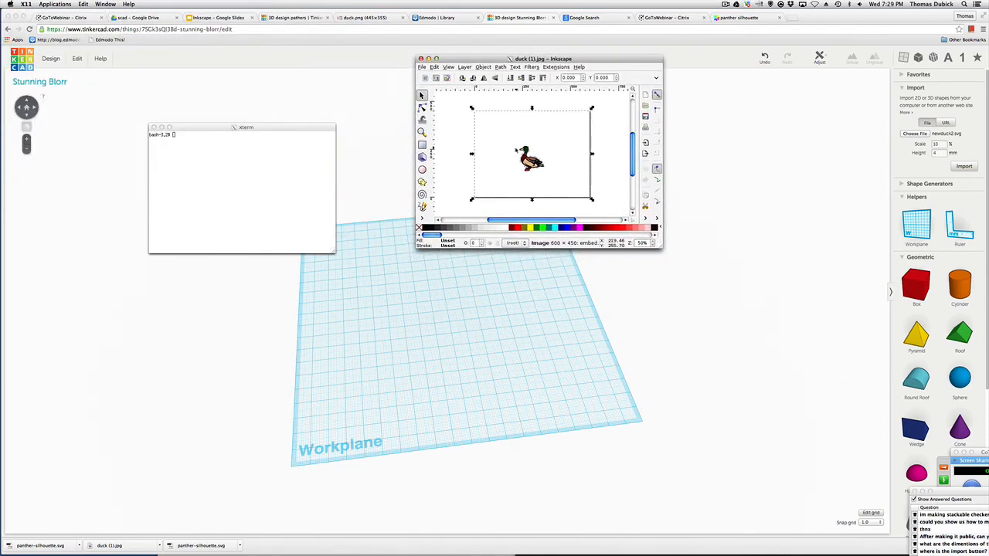
pyautogui.click(466, 67)
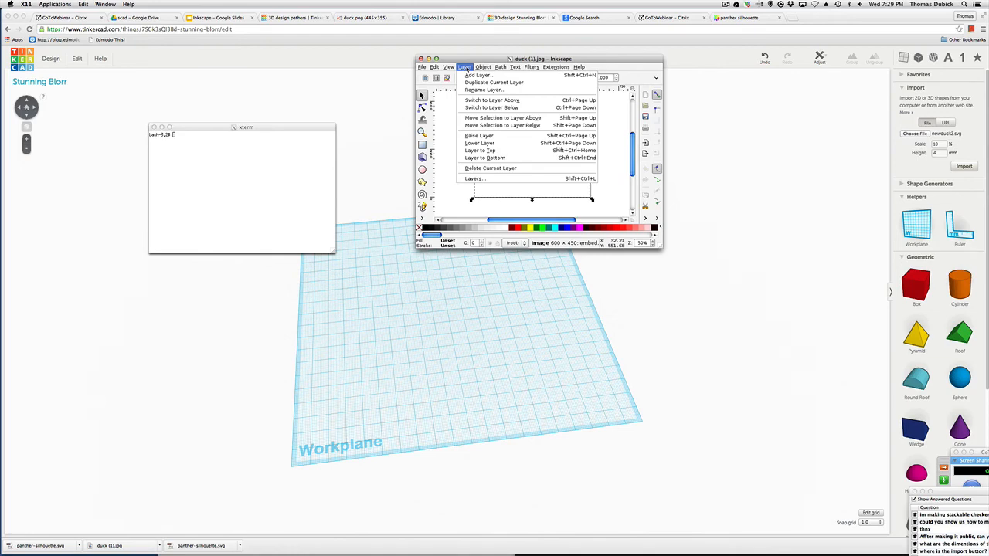
pyautogui.moveTo(500, 68)
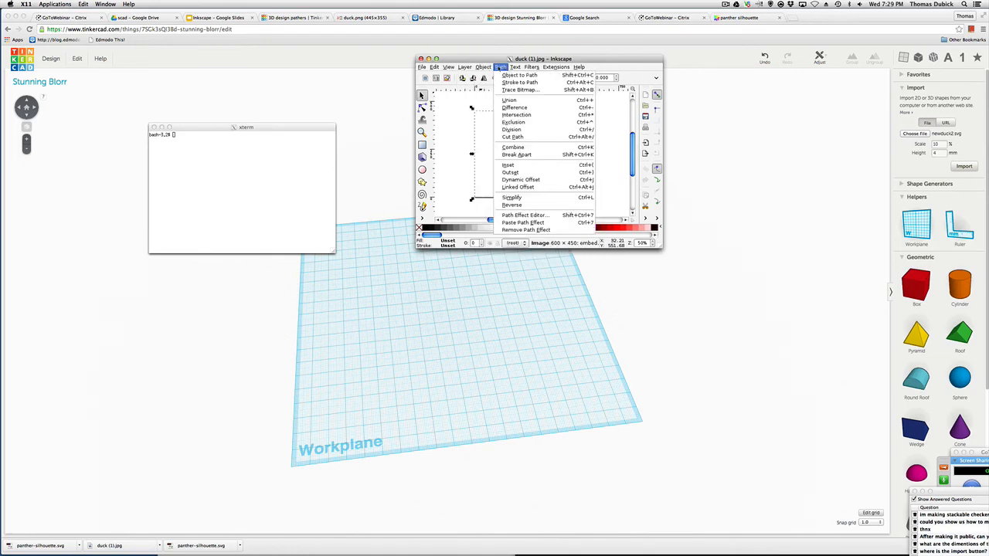
pyautogui.click(516, 89)
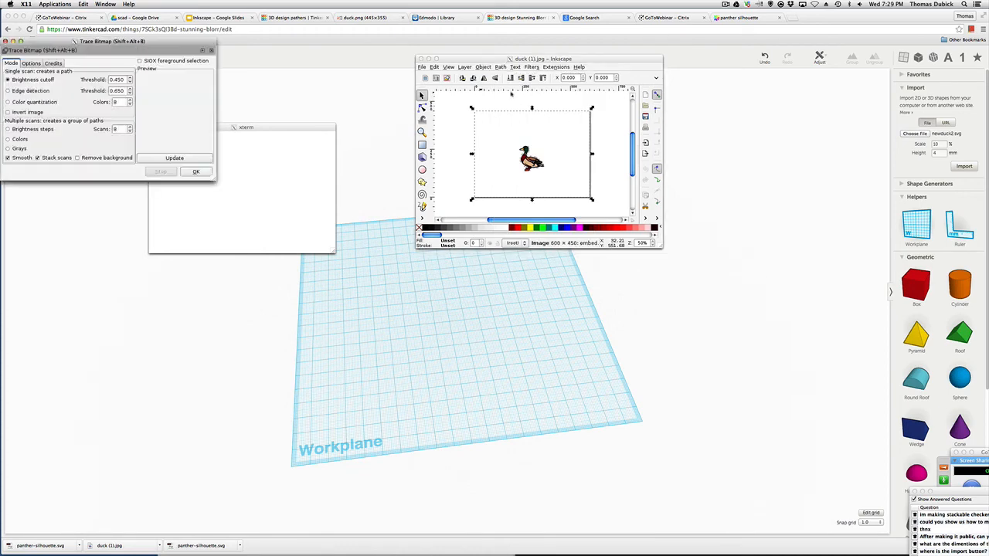
pyautogui.moveTo(155, 43); pyautogui.dragTo(627, 72)
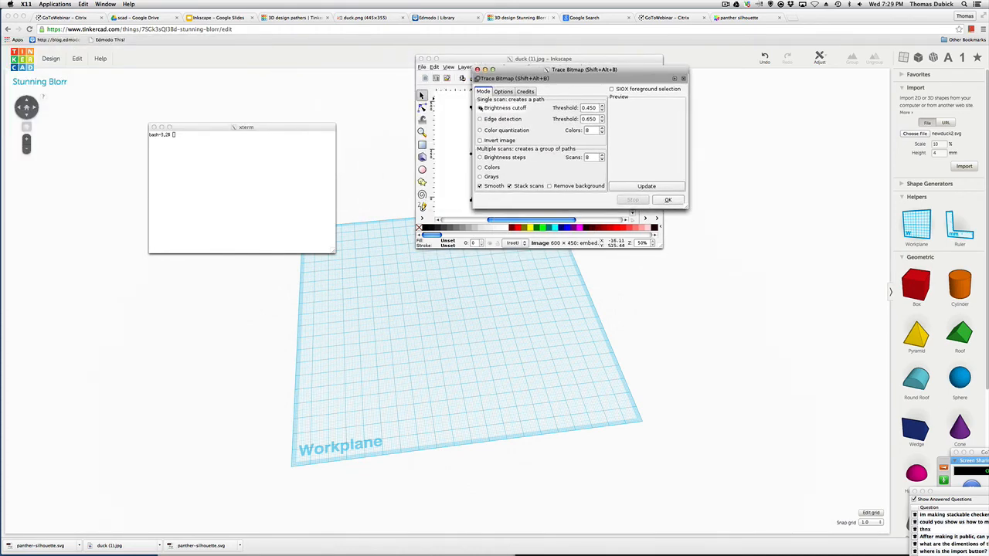
pyautogui.click(644, 186)
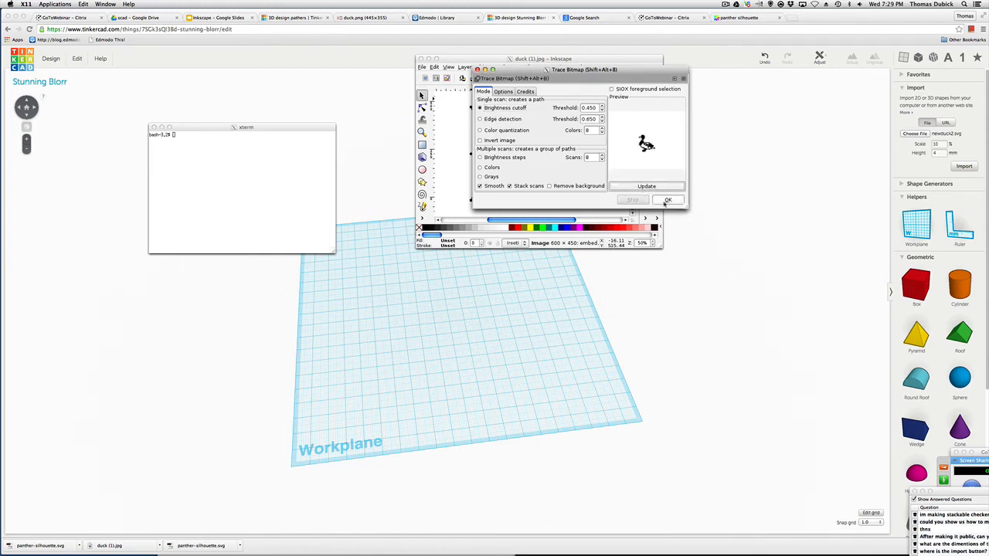
pyautogui.click(667, 200)
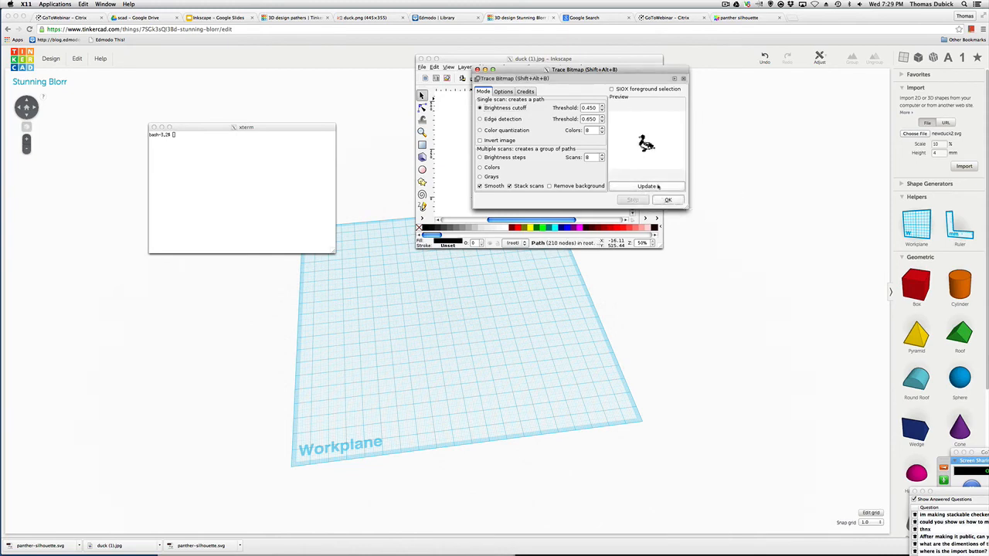
# Enlarge the drawing window, move the traced duck off the original picture and delete the original image.
pyautogui.moveTo(591, 73); pyautogui.dragTo(869, 83)
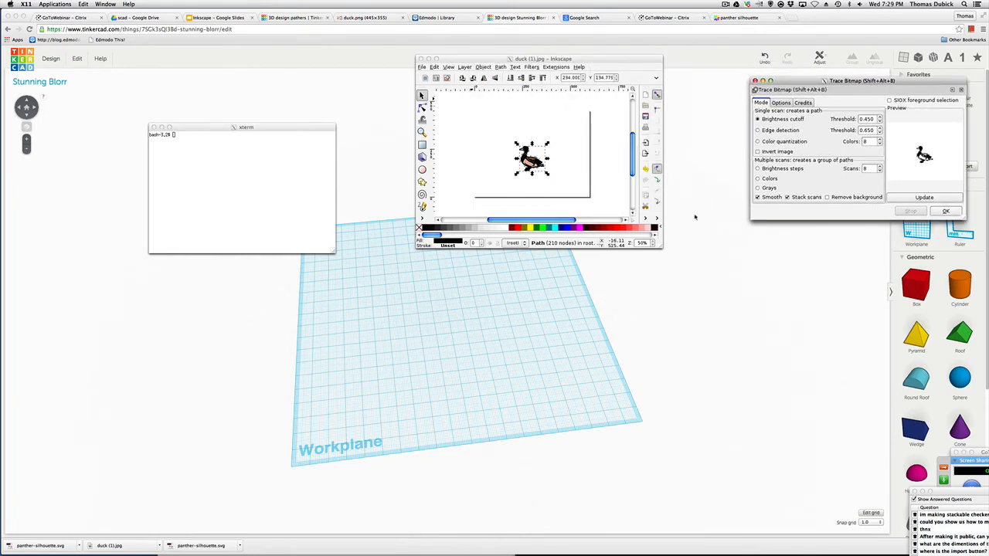
pyautogui.moveTo(661, 247); pyautogui.dragTo(814, 352)
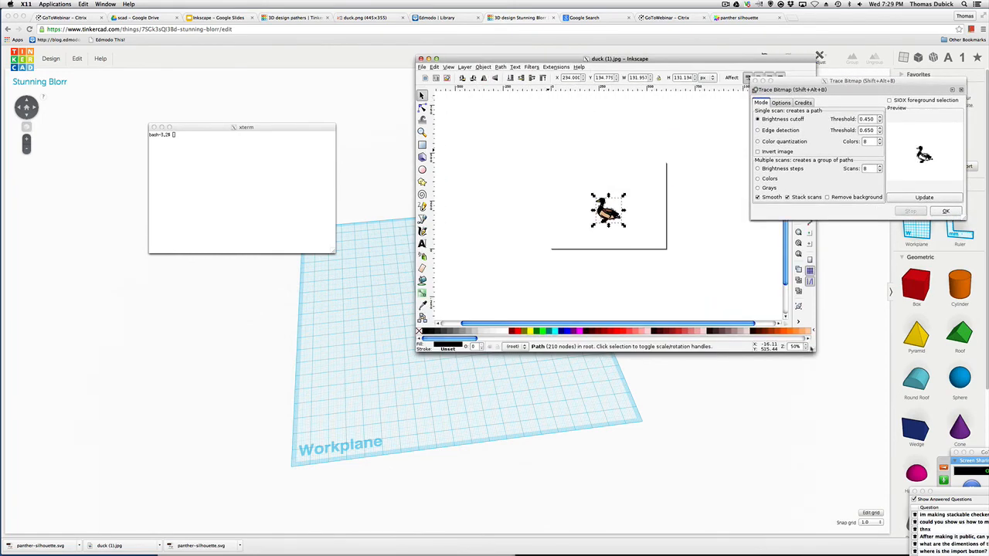
pyautogui.click(600, 209)
pyautogui.moveTo(608, 210); pyautogui.dragTo(556, 180)
pyautogui.moveTo(608, 210)
pyautogui.mouseDown()
pyautogui.moveTo(596, 199)
pyautogui.moveTo(604, 149)
pyautogui.moveTo(538, 155)
pyautogui.mouseUp()
pyautogui.click(607, 211)
pyautogui.press('Delete')
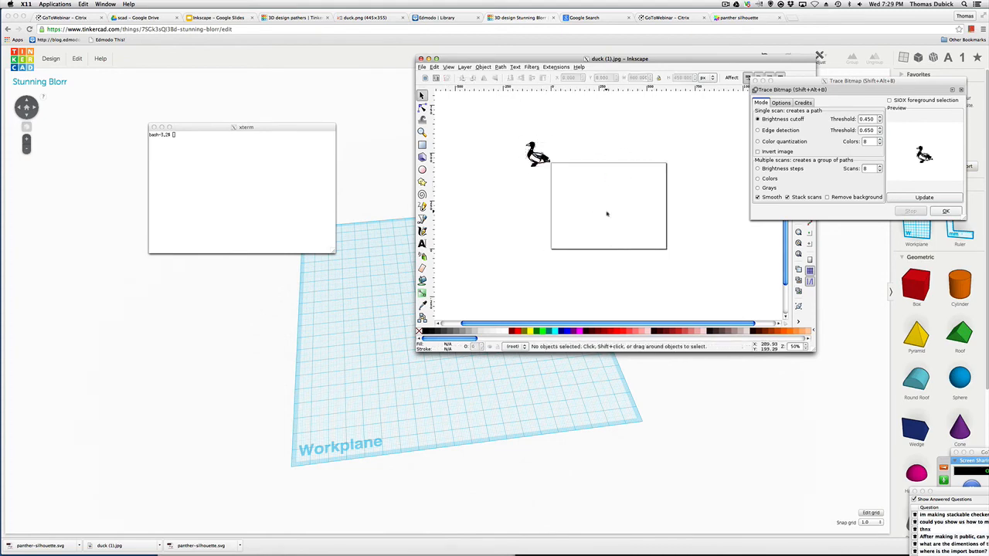
# Move the traced duck back onto the page and resize the page to the selection in the document properties.
pyautogui.moveTo(538, 159); pyautogui.dragTo(612, 209)
pyautogui.click(422, 66)
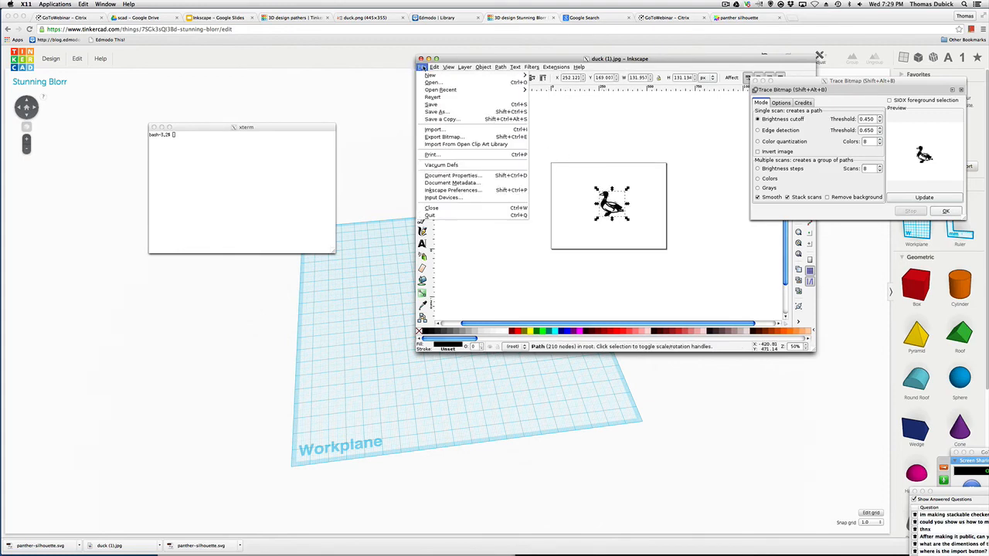
pyautogui.click(461, 175)
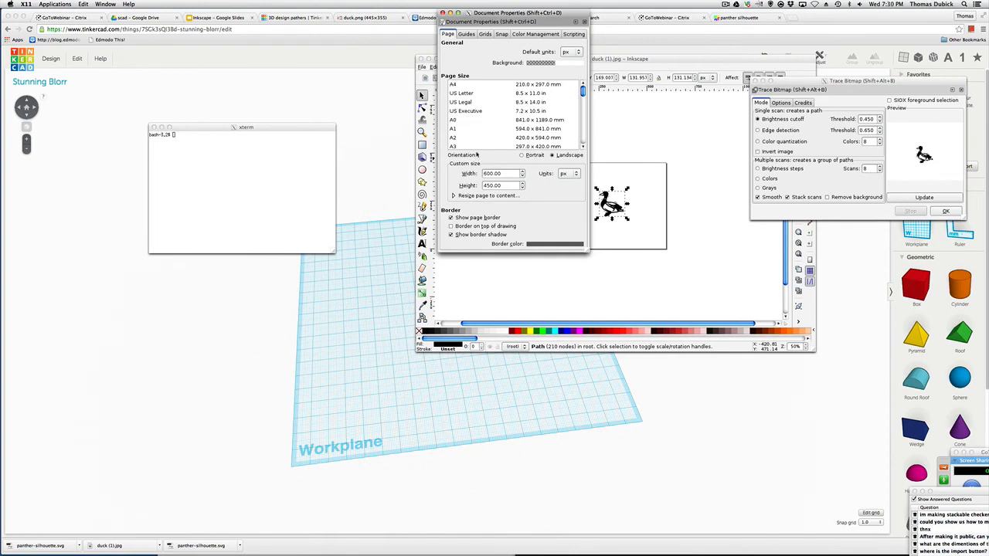
pyautogui.click(453, 196)
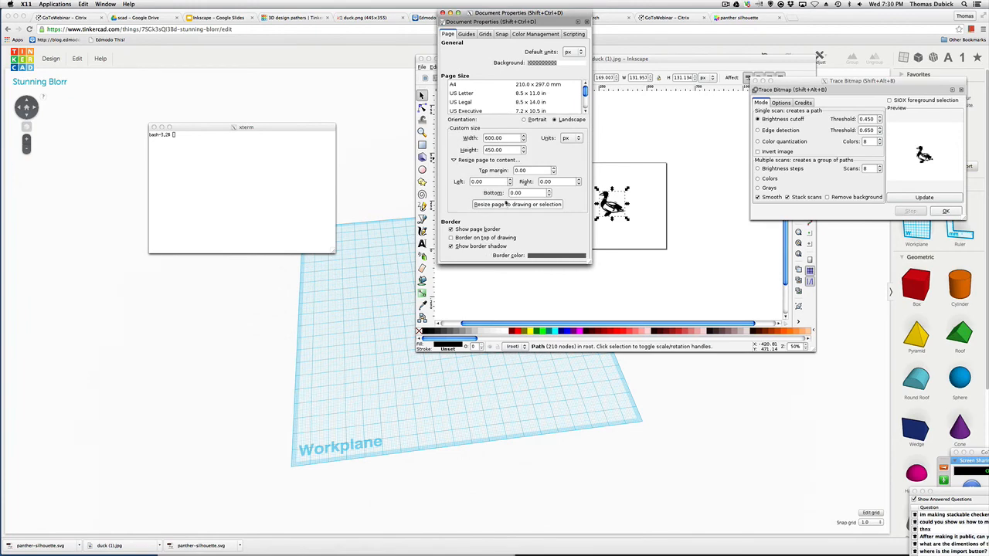
pyautogui.click(507, 205)
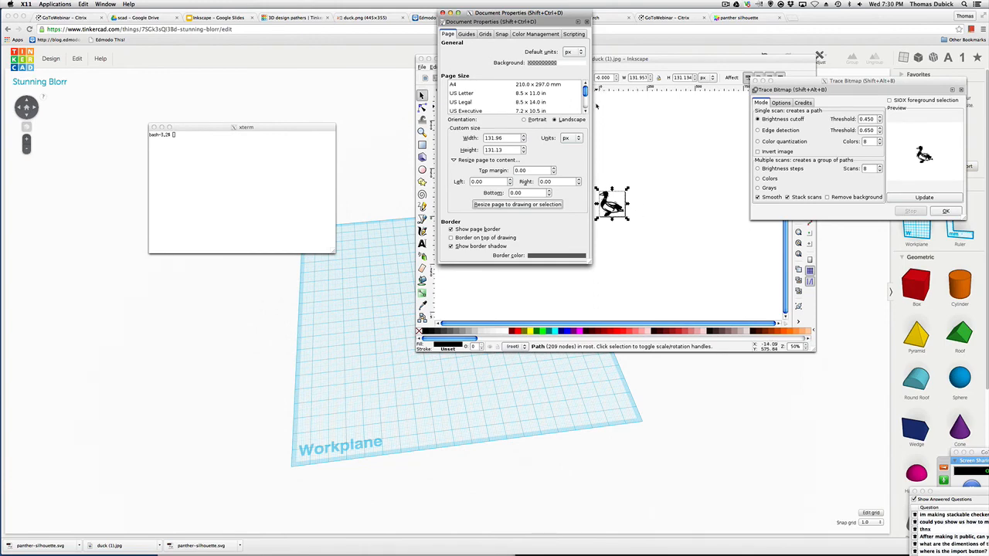
# Save the cropped duck drawing to the Desktop as duck4.svg in Inkscape SVG format.
pyautogui.click(659, 201)
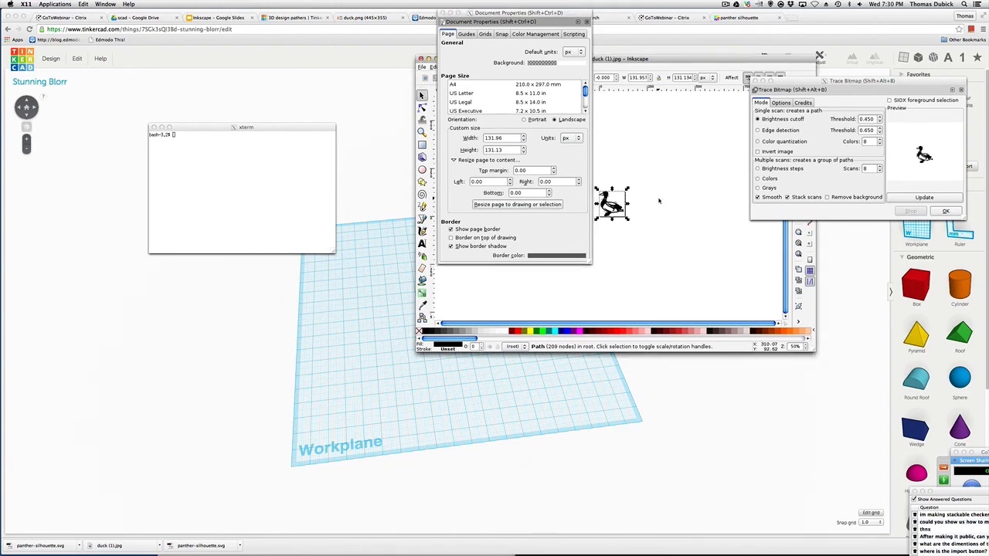
pyautogui.moveTo(495, 13)
pyautogui.mouseDown()
pyautogui.moveTo(652, 15)
pyautogui.moveTo(719, 82)
pyautogui.mouseUp()
pyautogui.click(423, 67)
pyautogui.click(423, 67)
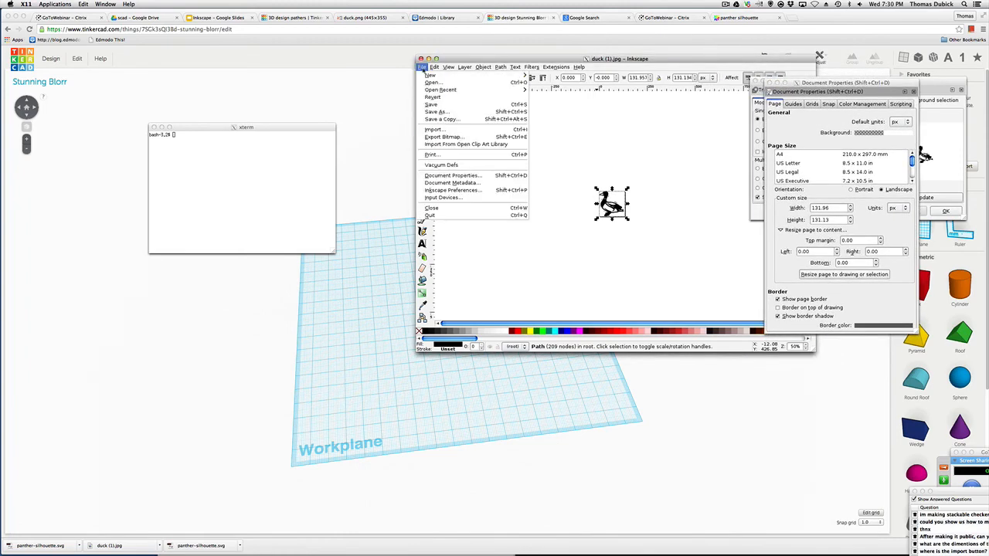
pyautogui.click(433, 113)
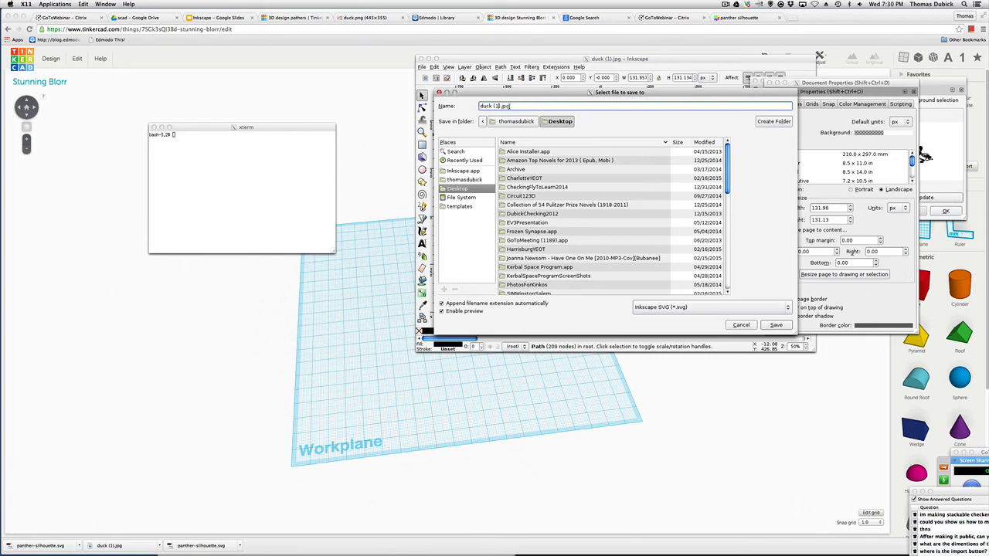
pyautogui.write('.')
pyautogui.press('BackSpace')
pyautogui.click(777, 324)
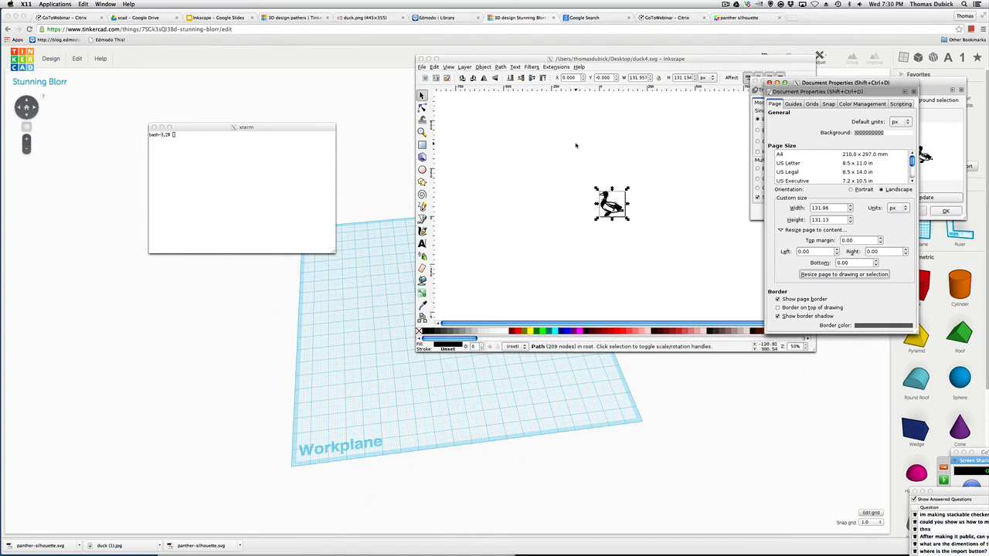
# Return to Tinkercad and import duck4.svg from the Desktop at 10% scale and 4 mm height.
pyautogui.click(378, 276)
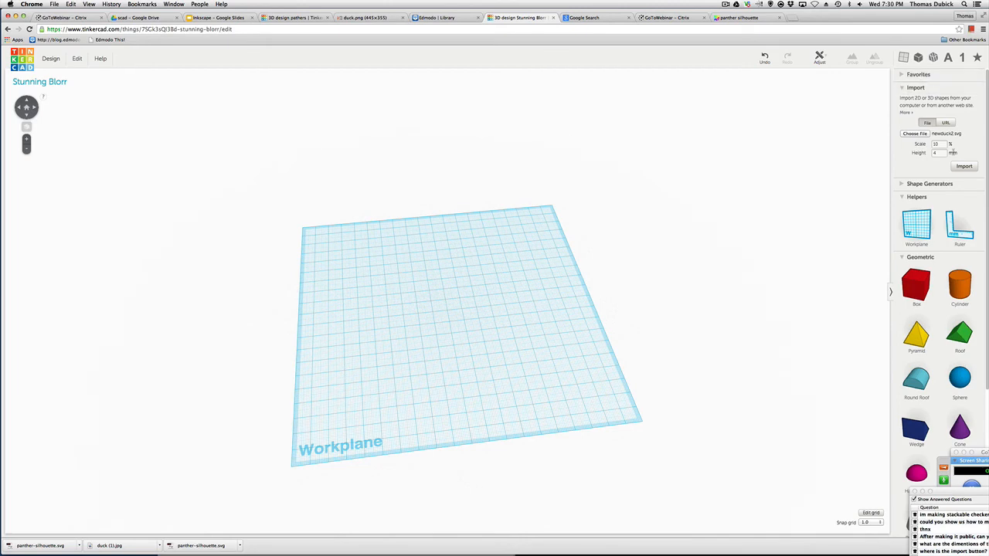
pyautogui.click(915, 133)
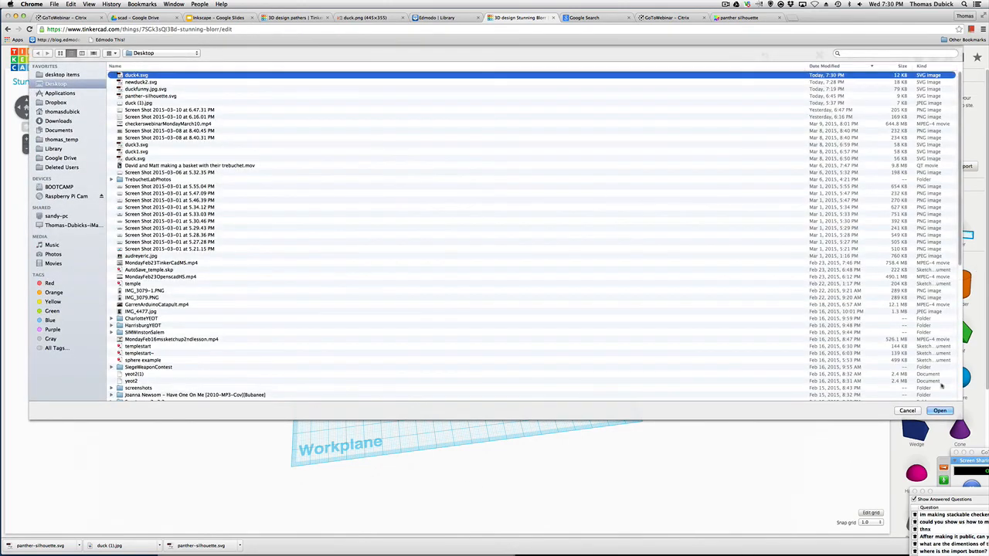
pyautogui.click(939, 410)
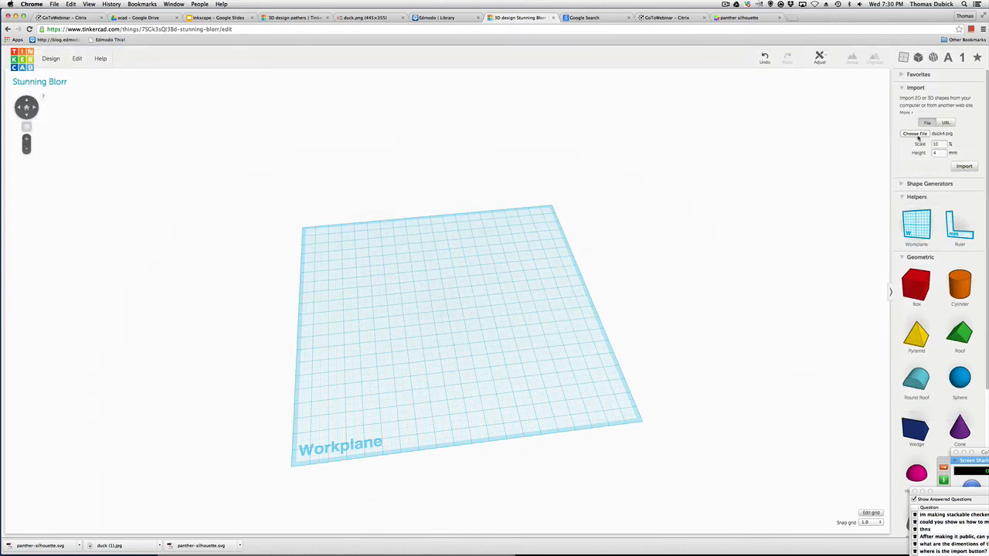
pyautogui.click(964, 167)
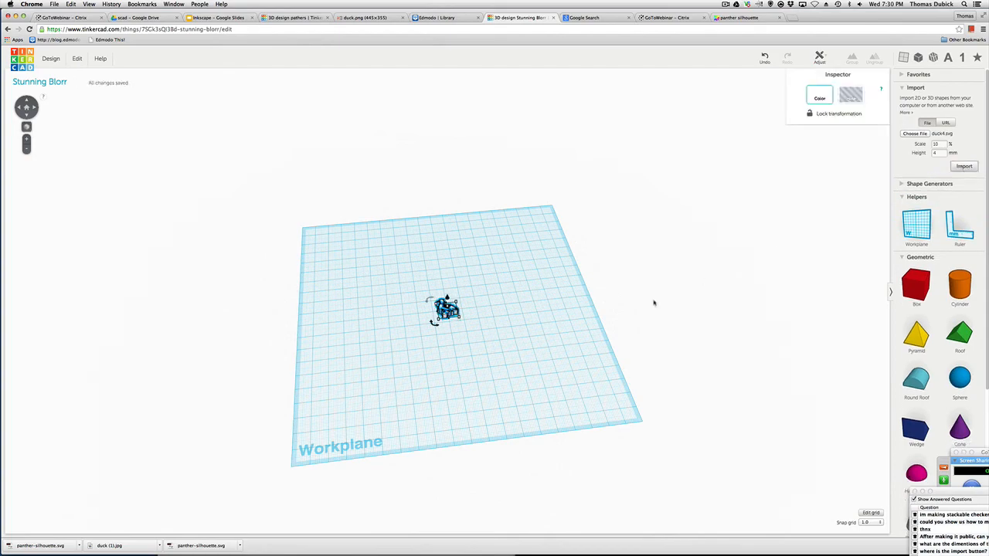
pyautogui.click(438, 330)
pyautogui.scroll(-5, 440, 330)
pyautogui.scroll(10, 440, 330)
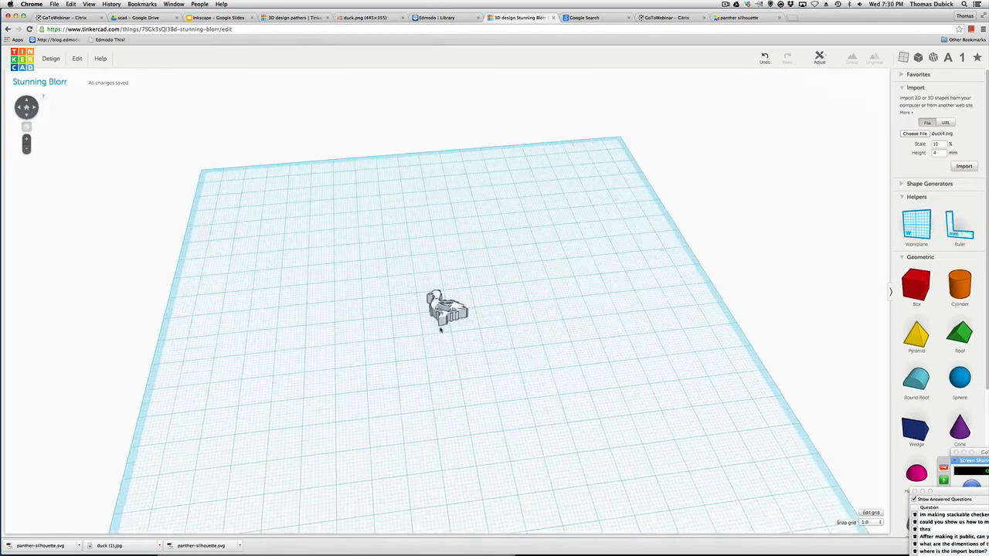
pyautogui.moveTo(440, 330); pyautogui.dragTo(453, 413, button='right')
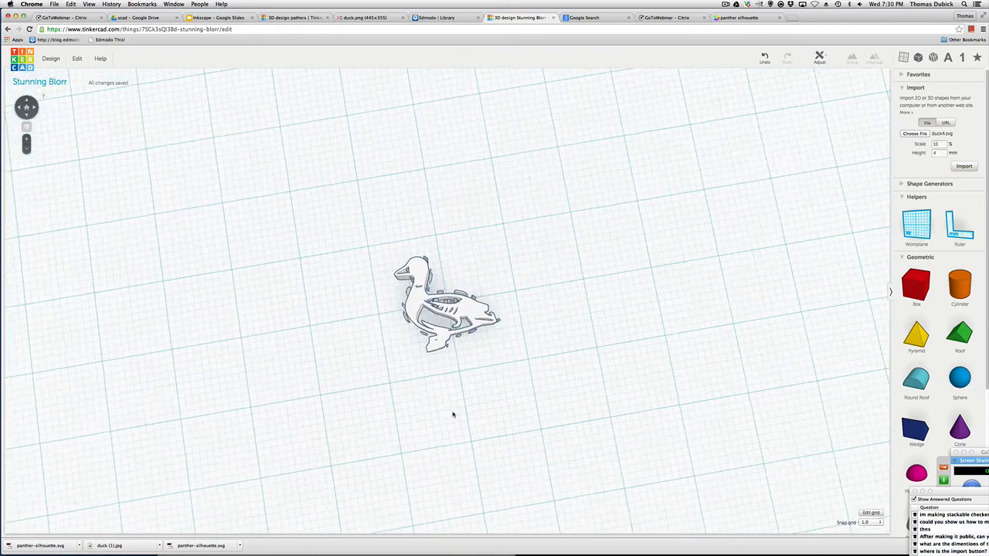
# Enlarge the imported duck to about twice its width and length on the workplane.
pyautogui.click(484, 332)
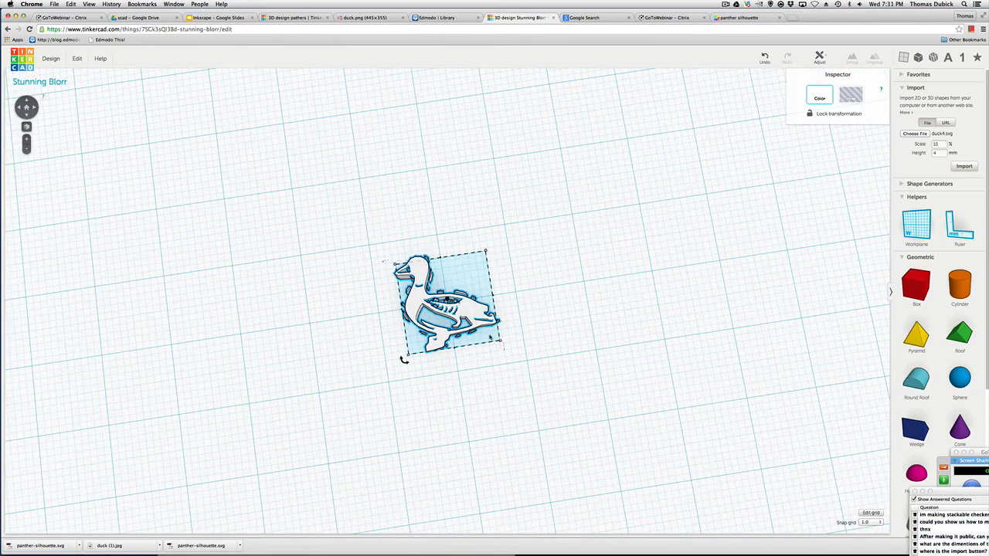
pyautogui.moveTo(499, 342)
pyautogui.moveTo(500, 342); pyautogui.dragTo(614, 394)
pyautogui.click(719, 363)
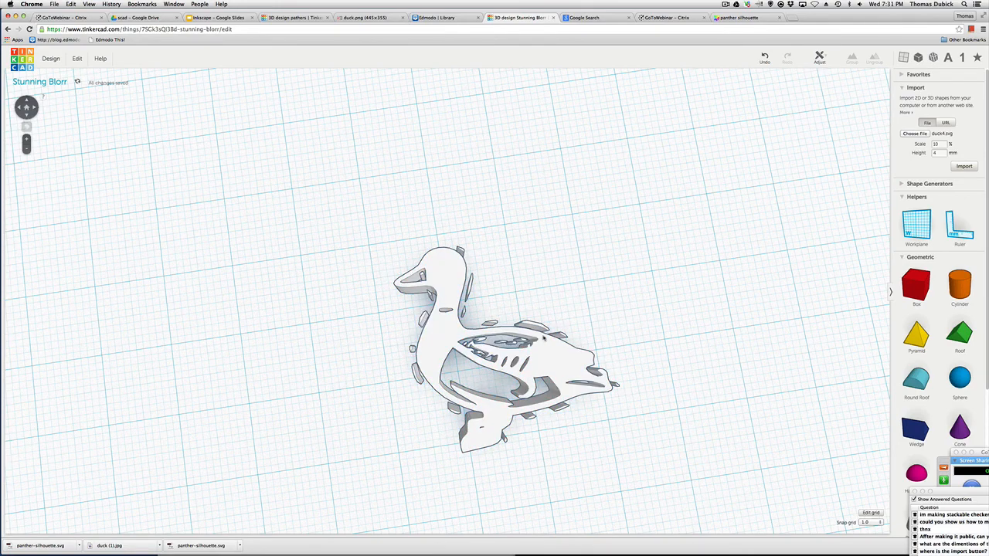
# Rearrange the browser and webinar windows and scale the duck up further, keeping its proportions.
pyautogui.moveTo(871, 18); pyautogui.dragTo(882, 3)
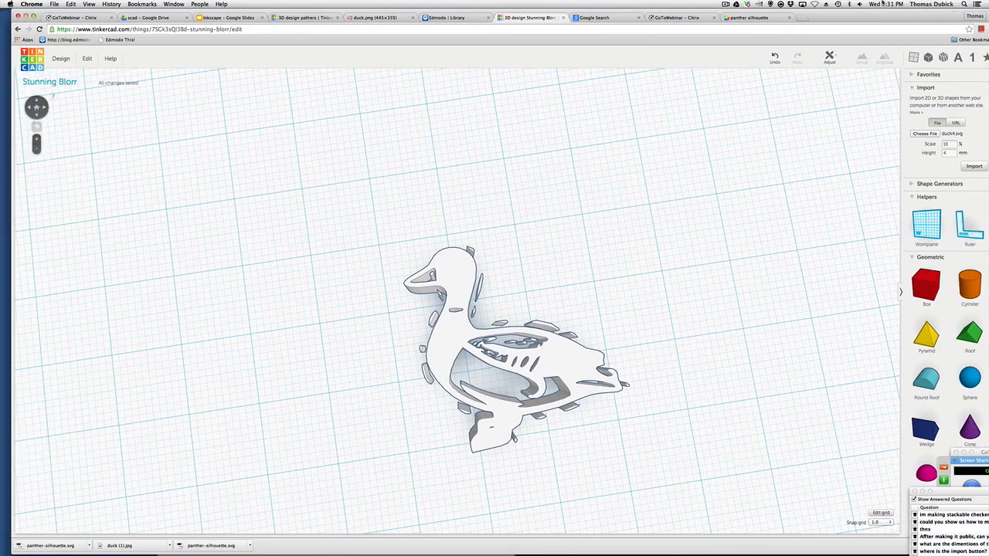
pyautogui.moveTo(984, 453); pyautogui.dragTo(953, 43)
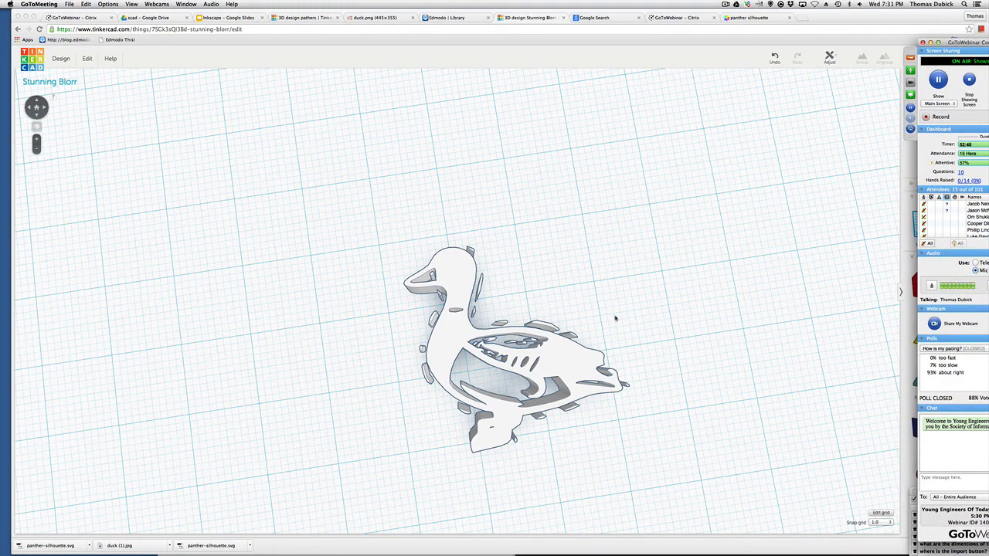
pyautogui.click(581, 352)
pyautogui.click(581, 352)
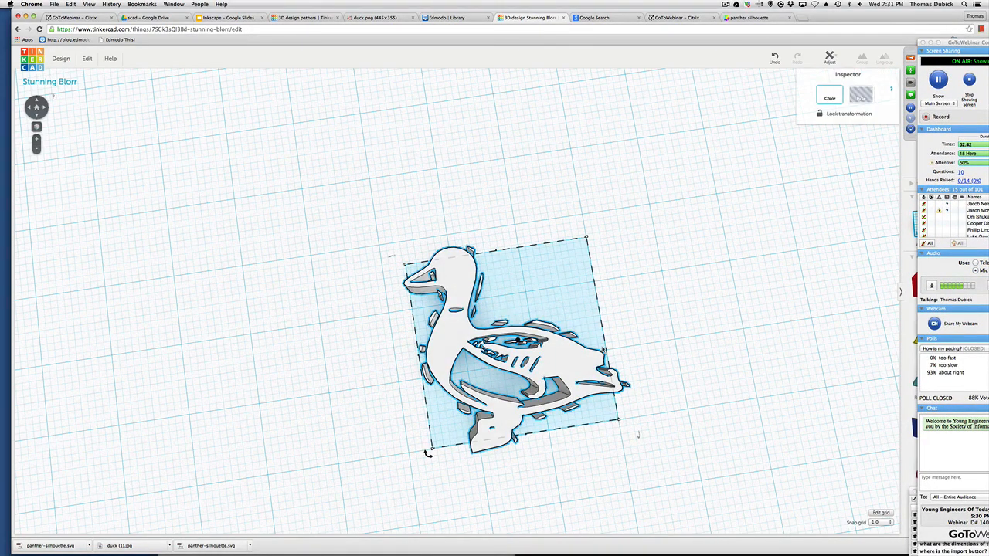
pyautogui.keyDown('shift'); pyautogui.moveTo(618, 420); pyautogui.dragTo(772, 531); pyautogui.keyUp('shift')
pyautogui.click(746, 352)
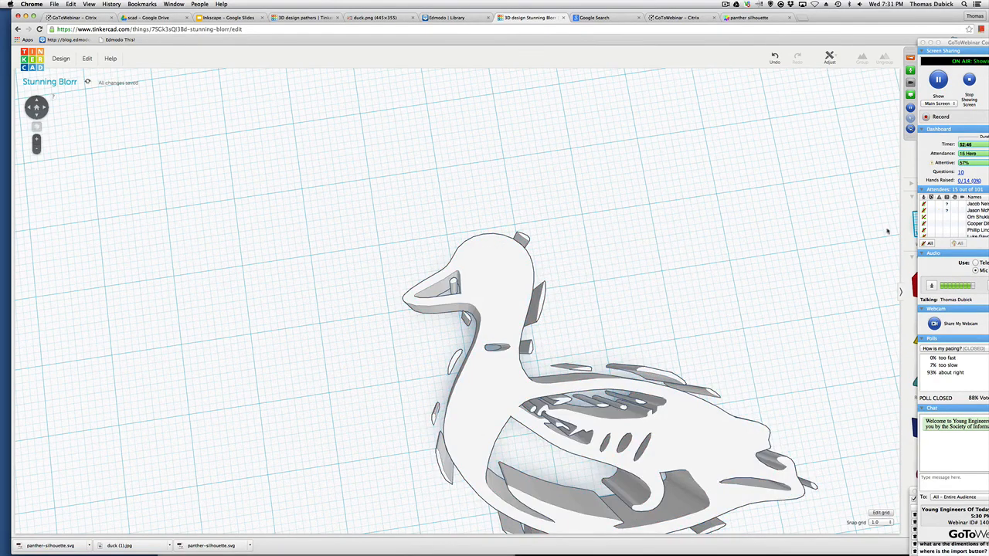
# Add a cylinder beside the duck, shrink it proportionally and place it over the stray fragment above the duck's back.
pyautogui.moveTo(950, 43); pyautogui.dragTo(985, 375)
pyautogui.click(724, 276)
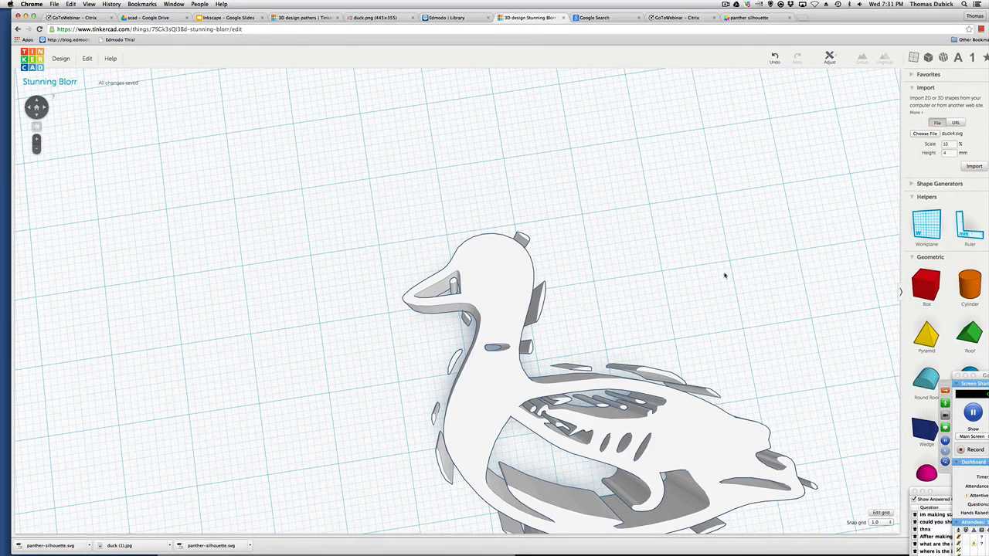
pyautogui.moveTo(974, 282); pyautogui.dragTo(721, 224)
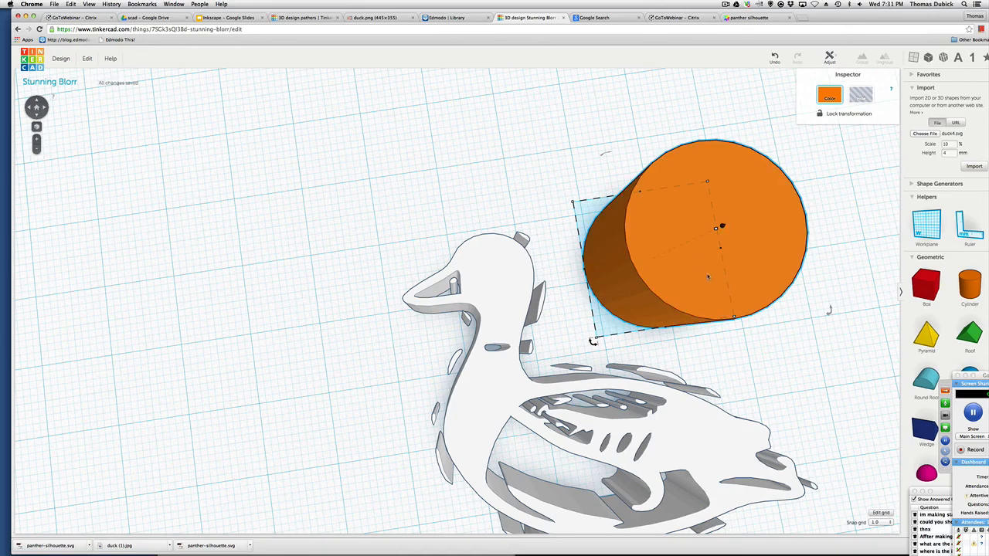
pyautogui.keyDown('shift'); pyautogui.moveTo(595, 340); pyautogui.dragTo(676, 224); pyautogui.keyUp('shift')
pyautogui.moveTo(714, 188); pyautogui.dragTo(570, 364)
# Move the tiny cylinder to the empty area behind the duck's neck and enlarge it.
pyautogui.click(688, 214)
pyautogui.click(578, 358)
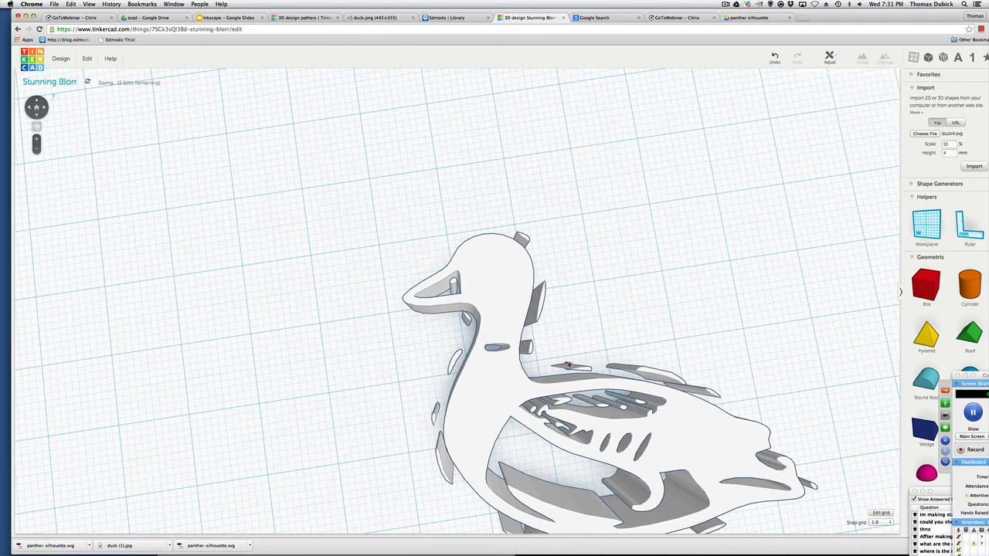
pyautogui.click(569, 365)
pyautogui.click(577, 343)
pyautogui.click(570, 364)
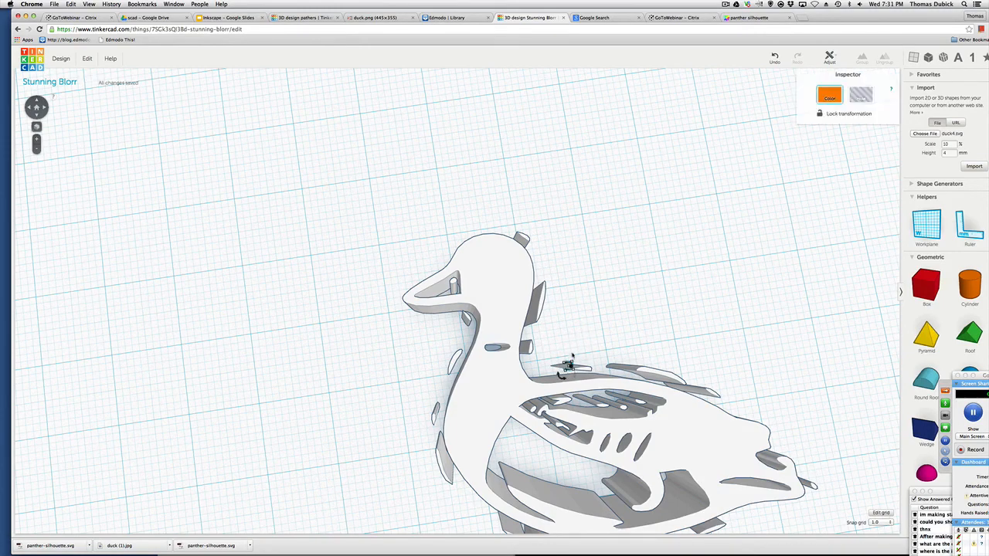
pyautogui.moveTo(571, 364); pyautogui.dragTo(633, 274)
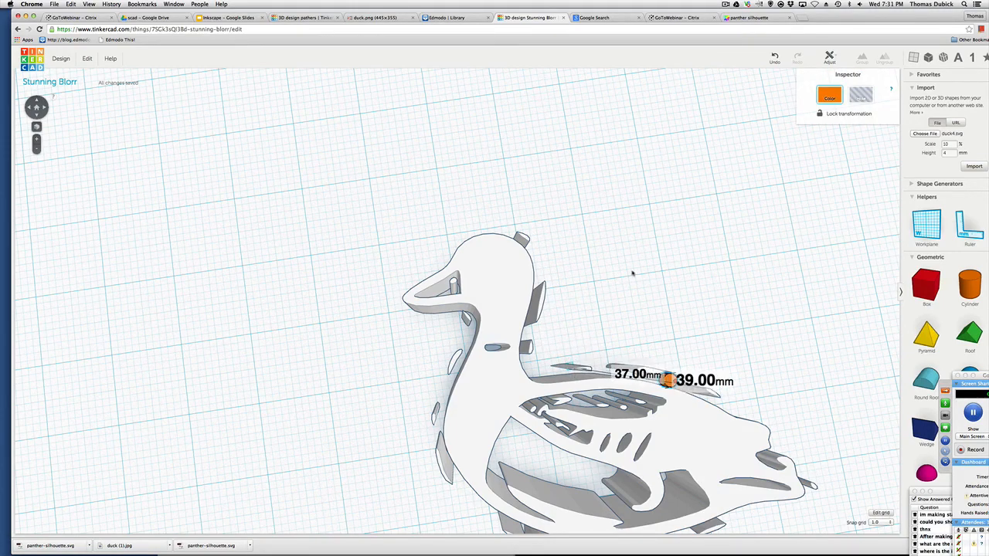
pyautogui.moveTo(664, 378); pyautogui.dragTo(674, 261)
pyautogui.click(676, 270)
pyautogui.click(675, 262)
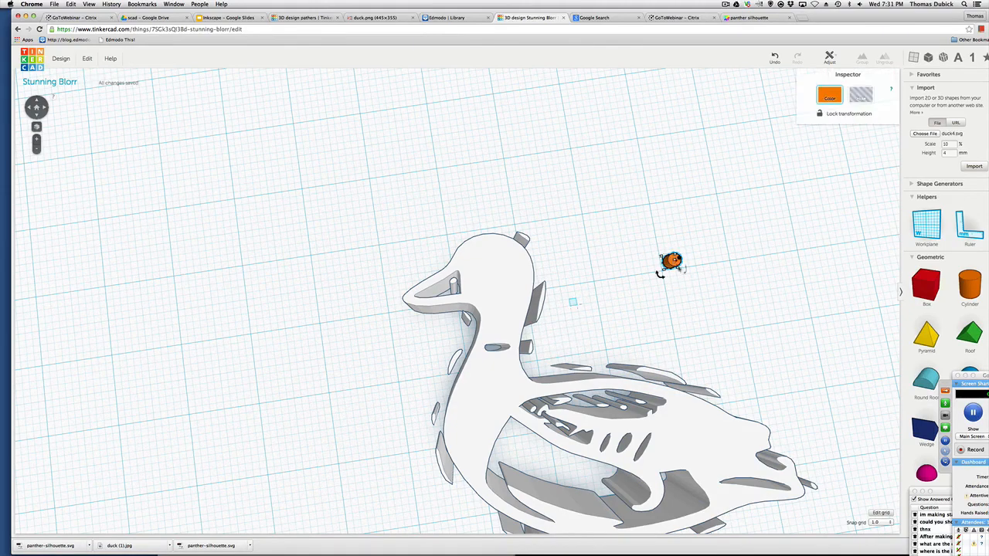
pyautogui.moveTo(683, 268); pyautogui.dragTo(682, 293)
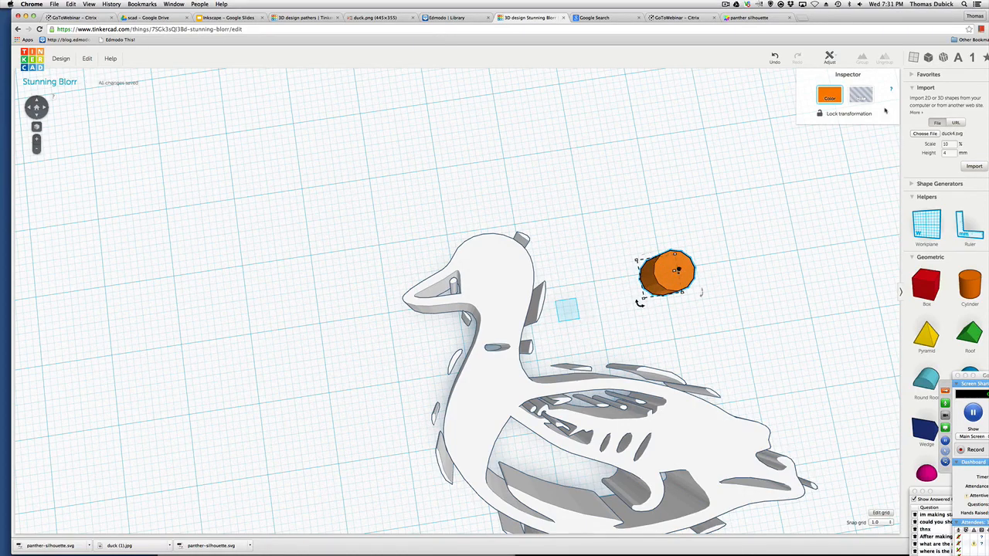
# Turn the cylinder into a hole and position it close to the duck's back.
pyautogui.click(860, 94)
pyautogui.moveTo(675, 270); pyautogui.dragTo(578, 356)
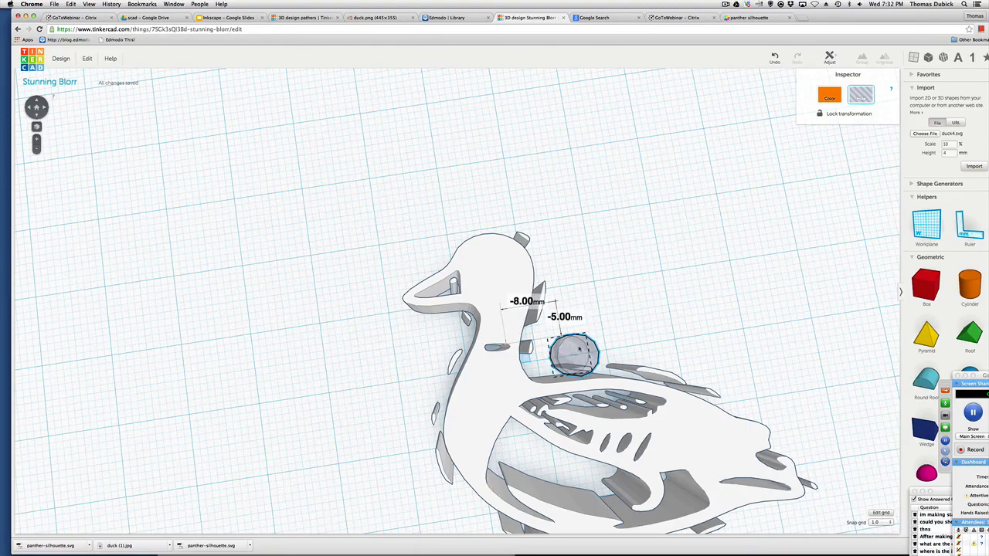
pyautogui.click(674, 297)
pyautogui.moveTo(673, 276); pyautogui.dragTo(627, 190, button='right')
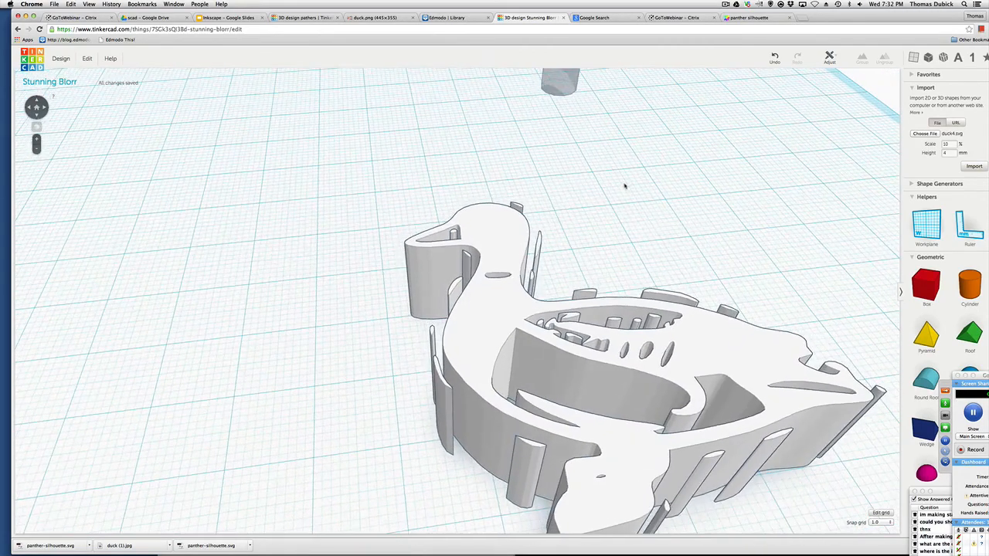
pyautogui.moveTo(566, 99); pyautogui.dragTo(610, 241)
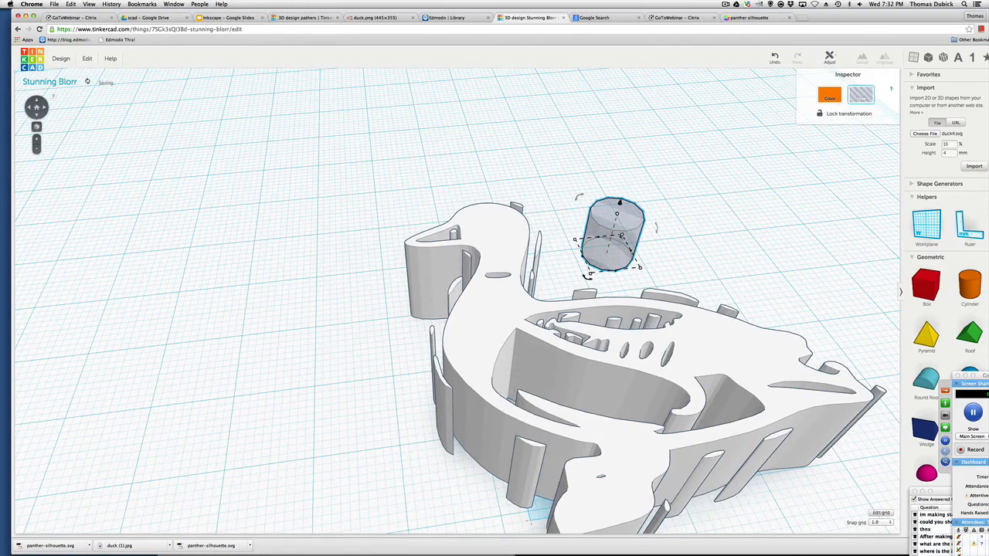
# Move the hole cylinder to the duck's lower breast and fit it over the stray fragment there.
pyautogui.moveTo(618, 203); pyautogui.dragTo(542, 426)
pyautogui.moveTo(539, 493); pyautogui.dragTo(532, 440)
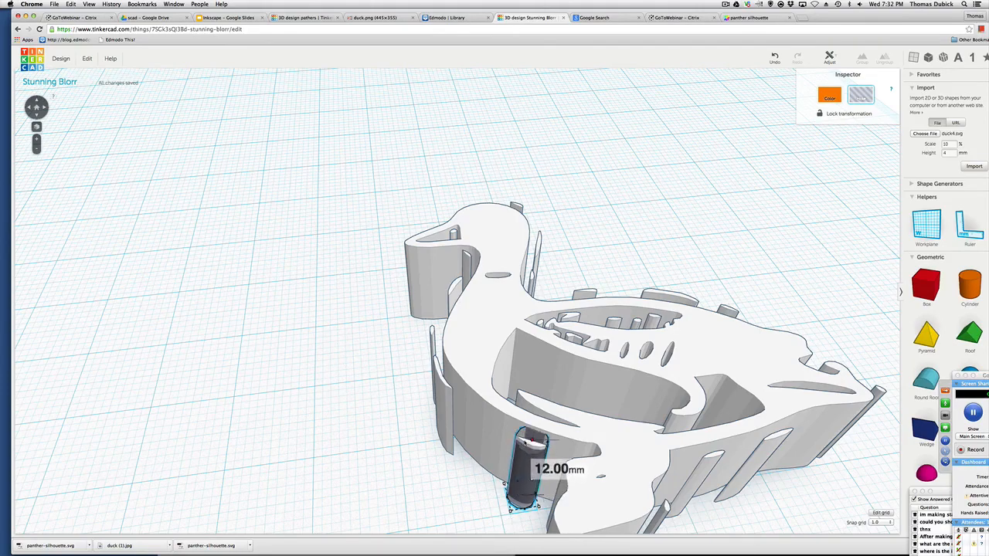
pyautogui.moveTo(373, 429)
pyautogui.mouseDown(button='right')
pyautogui.moveTo(370, 481)
pyautogui.moveTo(360, 422)
pyautogui.mouseUp(button='right')
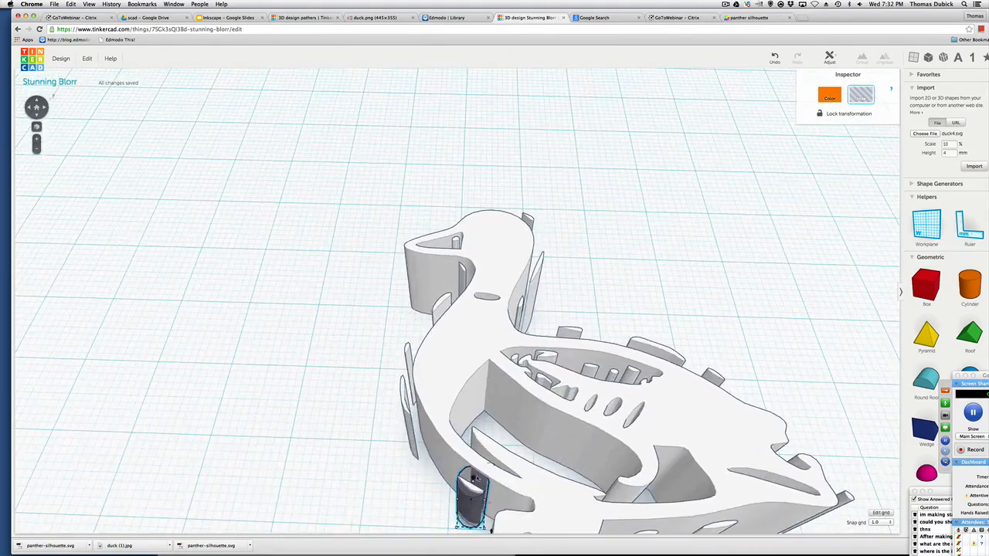
pyautogui.moveTo(473, 477); pyautogui.dragTo(474, 476)
# Select the duck together with the hole cylinder and group them to cut away the stray fragment.
pyautogui.click(257, 210)
pyautogui.moveTo(257, 210); pyautogui.dragTo(765, 207)
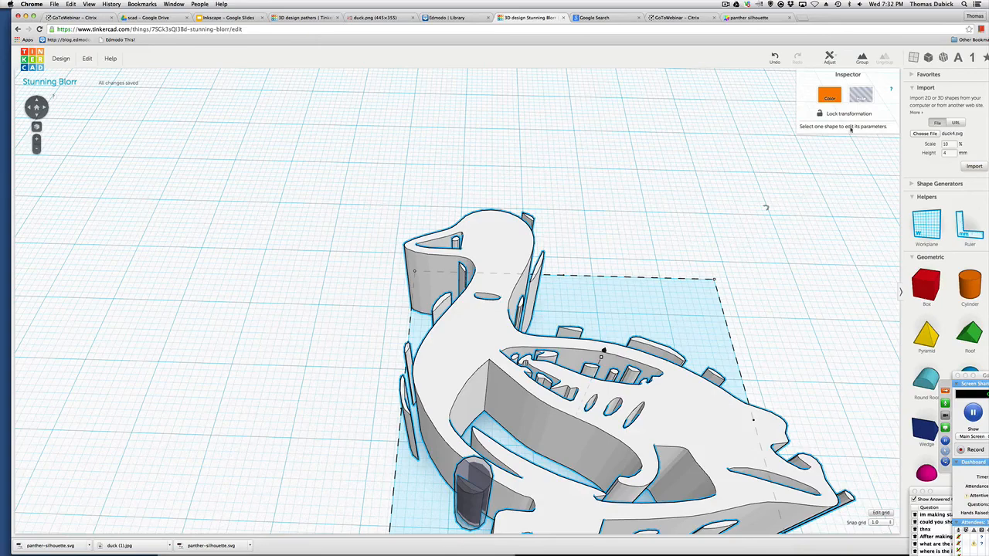
pyautogui.click(862, 57)
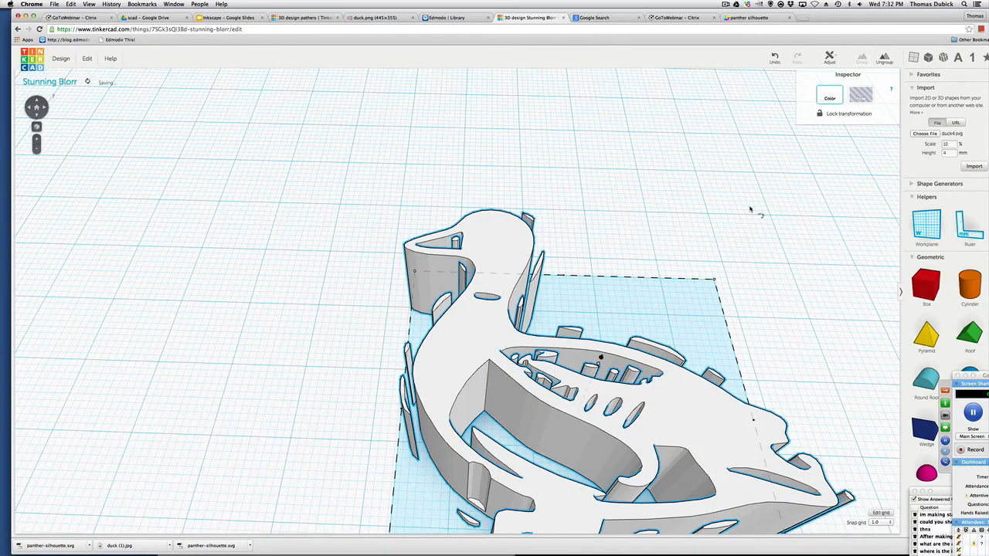
pyautogui.moveTo(723, 231); pyautogui.dragTo(788, 293, button='right')
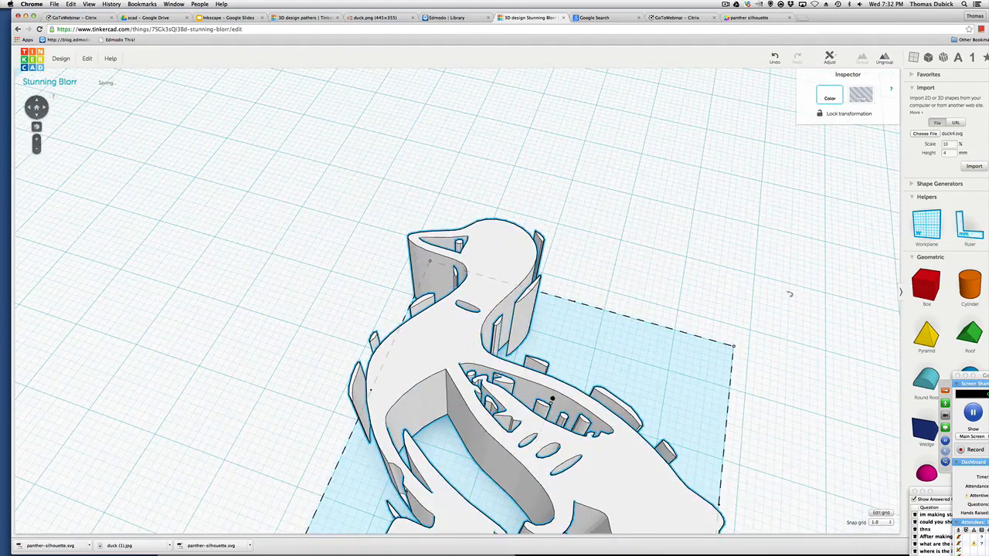
pyautogui.moveTo(684, 231); pyautogui.dragTo(650, 311, button='right')
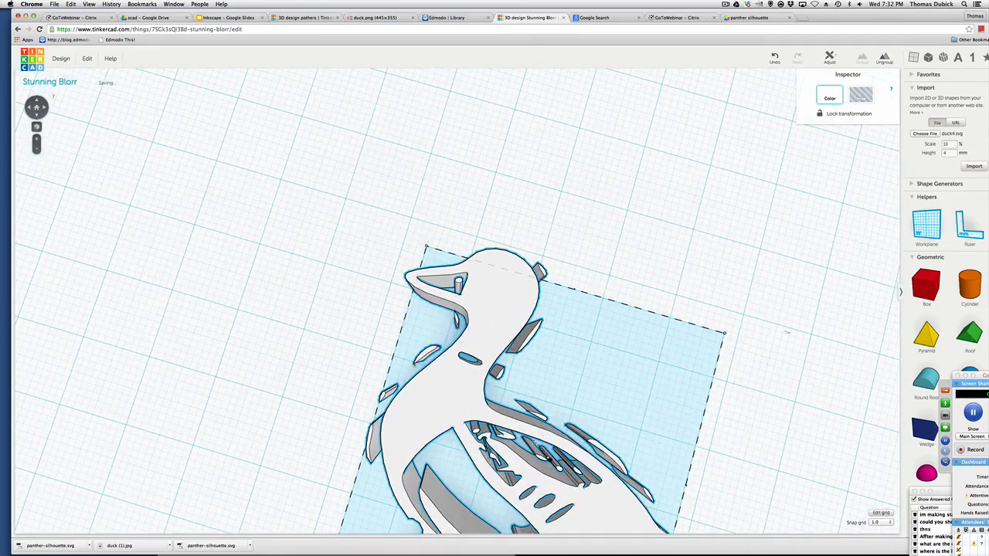
pyautogui.moveTo(776, 474); pyautogui.dragTo(789, 411, button='right')
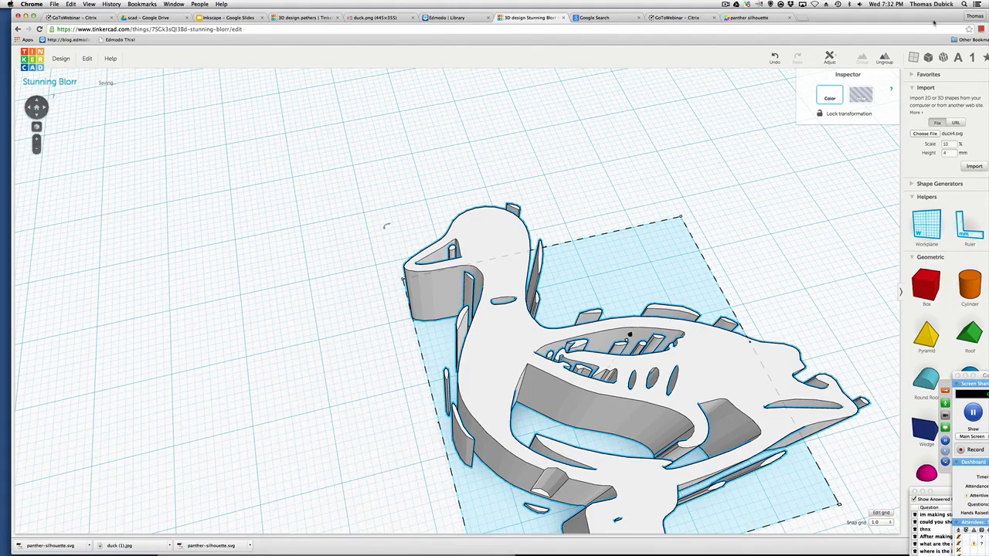
# Bring the webinar control panel and the questions window into view and review the attendee list and questions.
pyautogui.moveTo(933, 18); pyautogui.dragTo(977, 17)
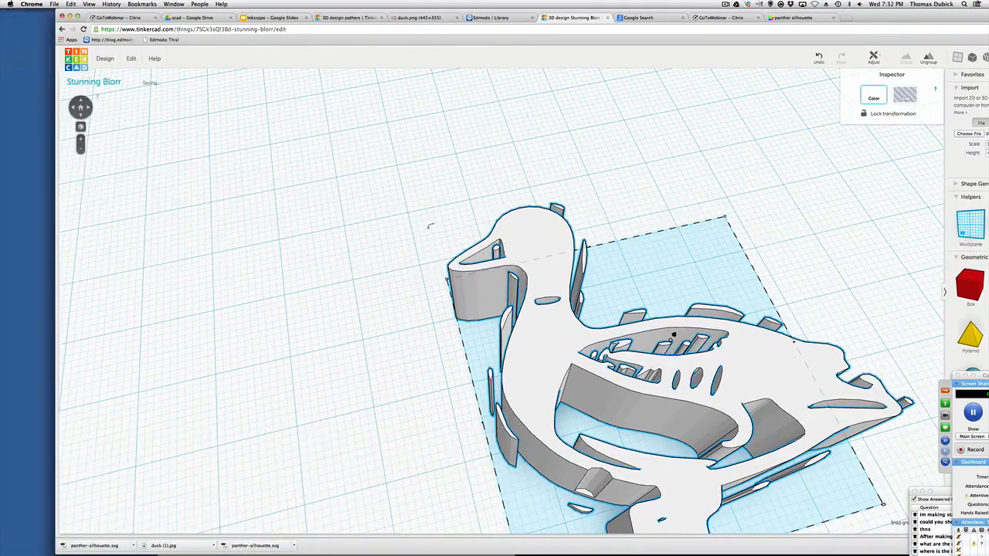
pyautogui.moveTo(986, 377); pyautogui.dragTo(878, 11)
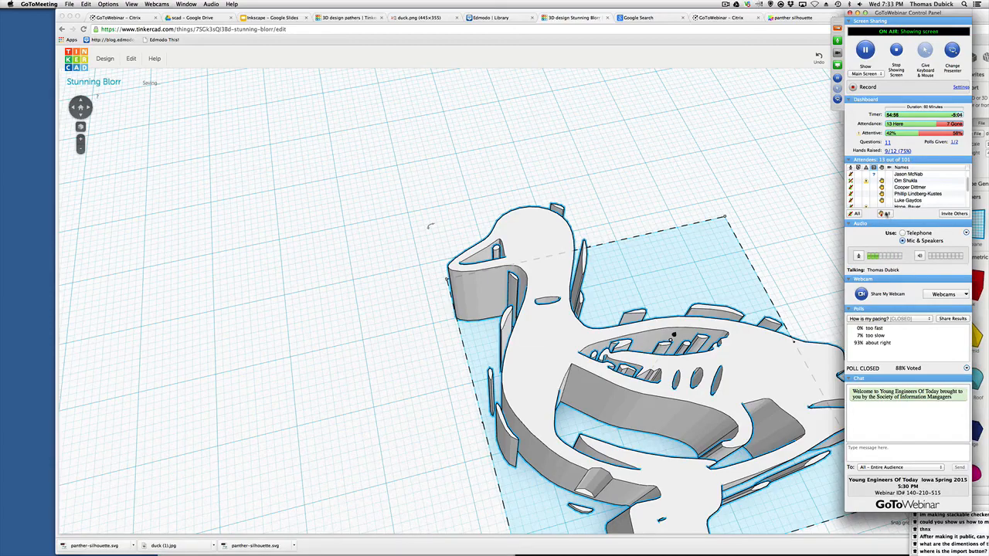
pyautogui.click(979, 542)
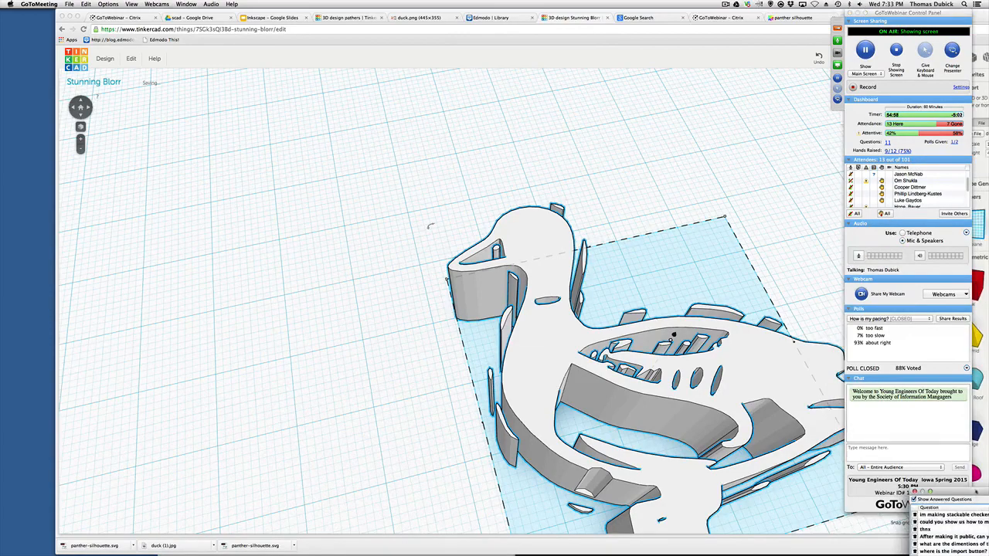
pyautogui.moveTo(975, 491); pyautogui.dragTo(974, 347)
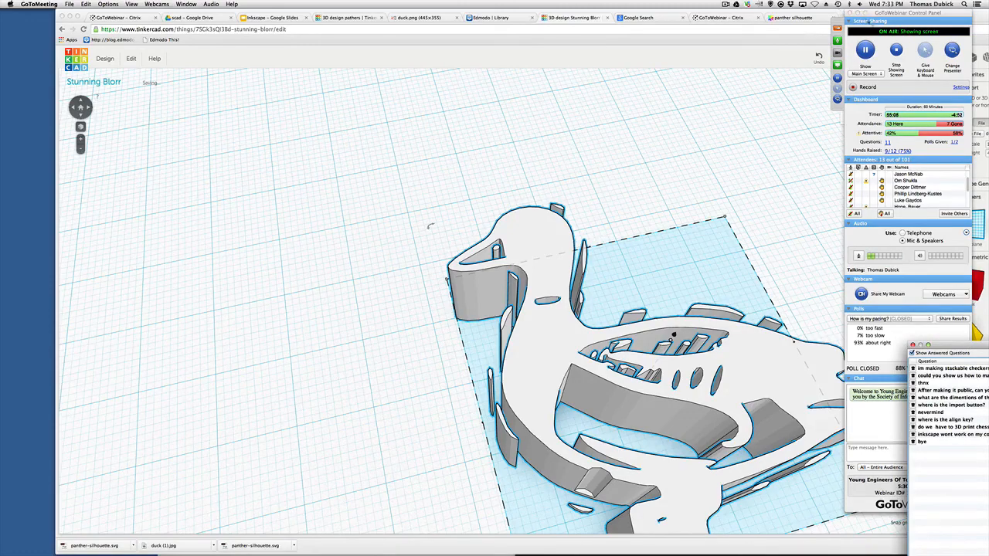
pyautogui.moveTo(882, 13); pyautogui.dragTo(898, 13)
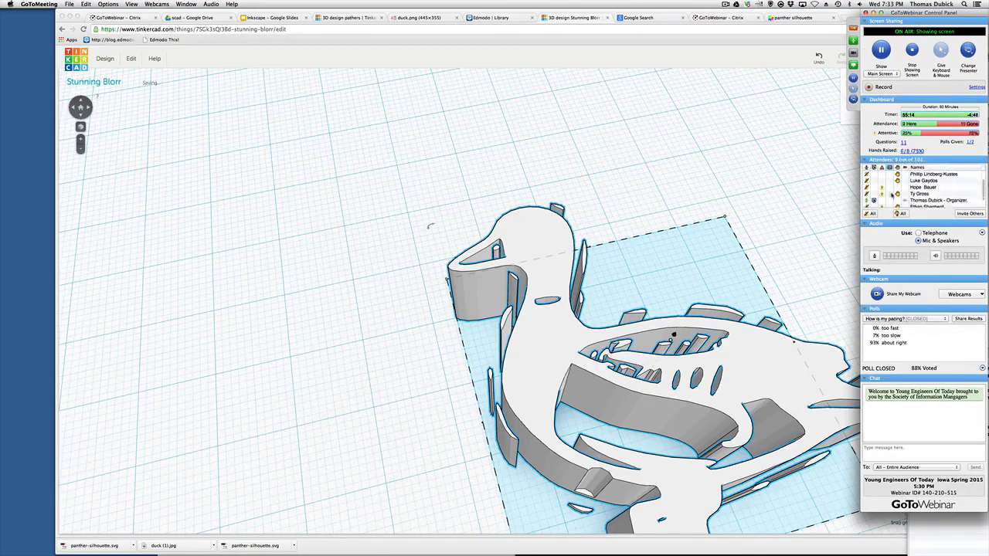
pyautogui.click(963, 544)
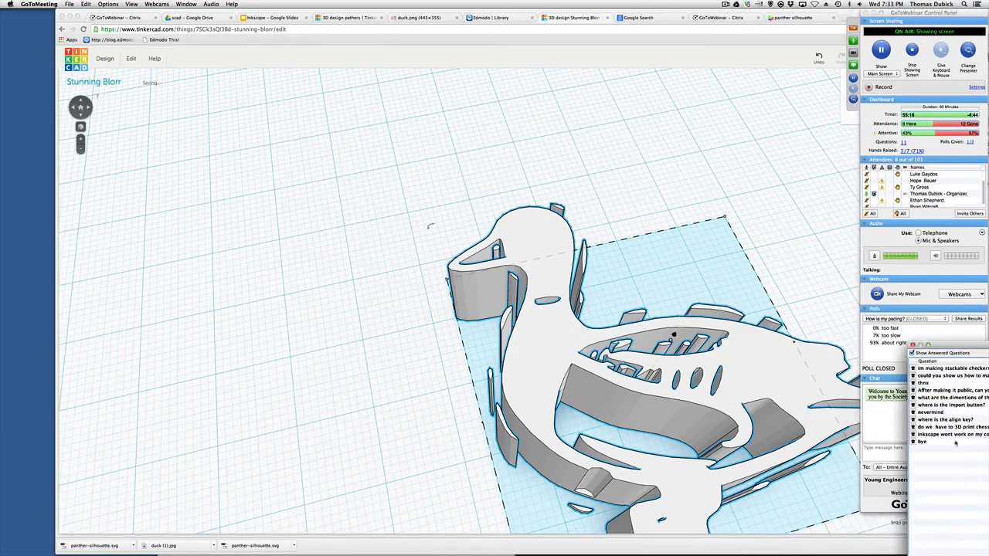
pyautogui.moveTo(958, 345); pyautogui.dragTo(987, 223)
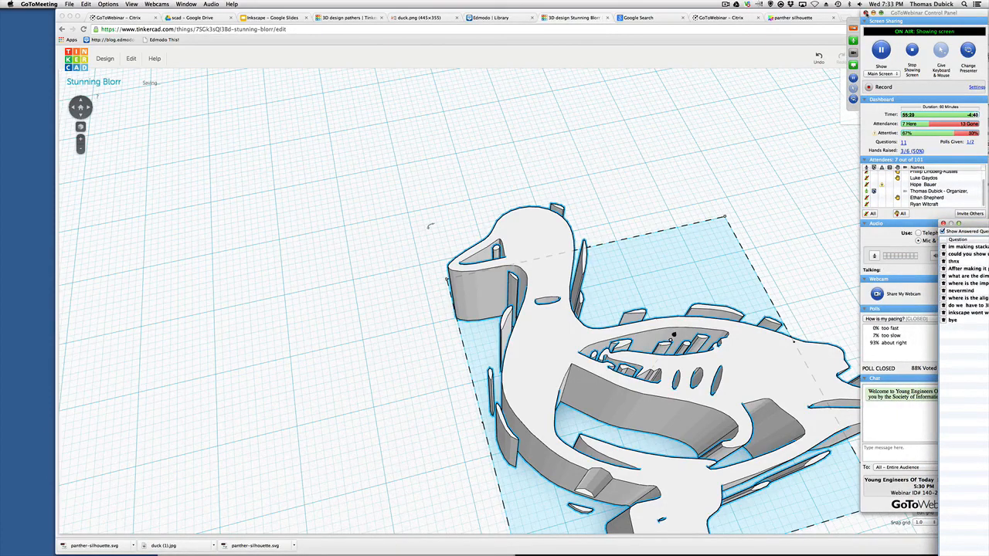
pyautogui.click(725, 4)
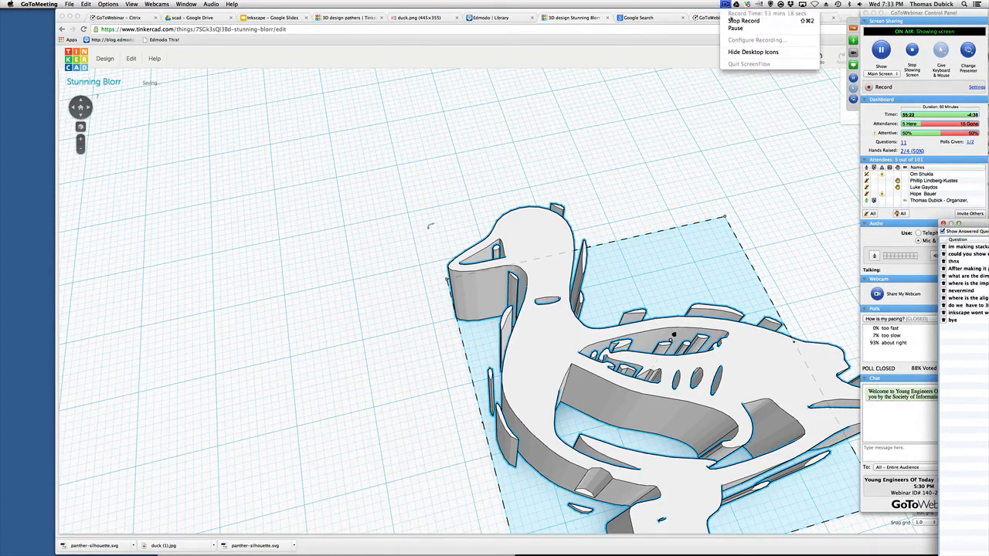